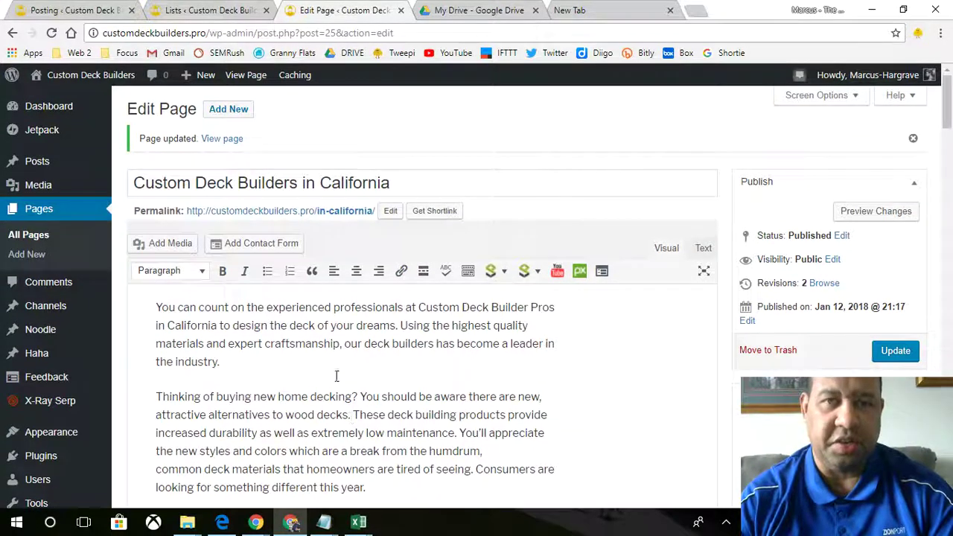
Look through the full text of the Custom Deck Builders in California page in the editor.
{"action": "scroll", "coordinate": [337, 314], "scroll_direction": "down", "scroll_amount": 6}
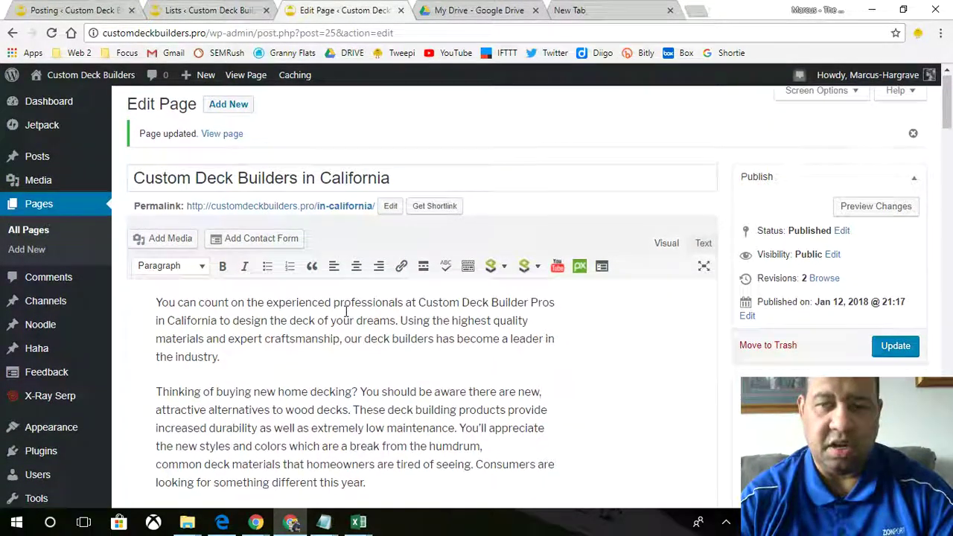
{"action": "scroll", "coordinate": [343, 313], "scroll_direction": "down", "scroll_amount": 15}
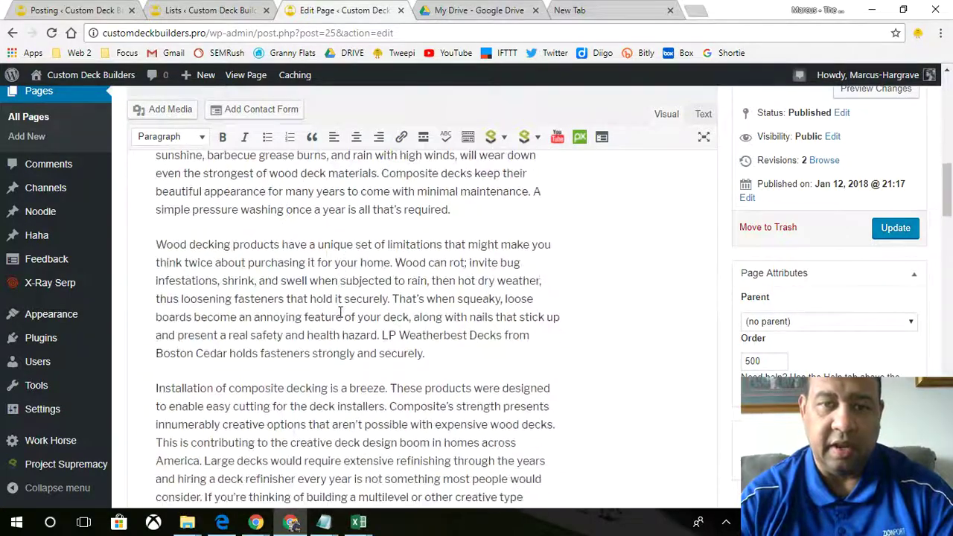
{"action": "scroll", "coordinate": [339, 311], "scroll_direction": "down", "scroll_amount": 3}
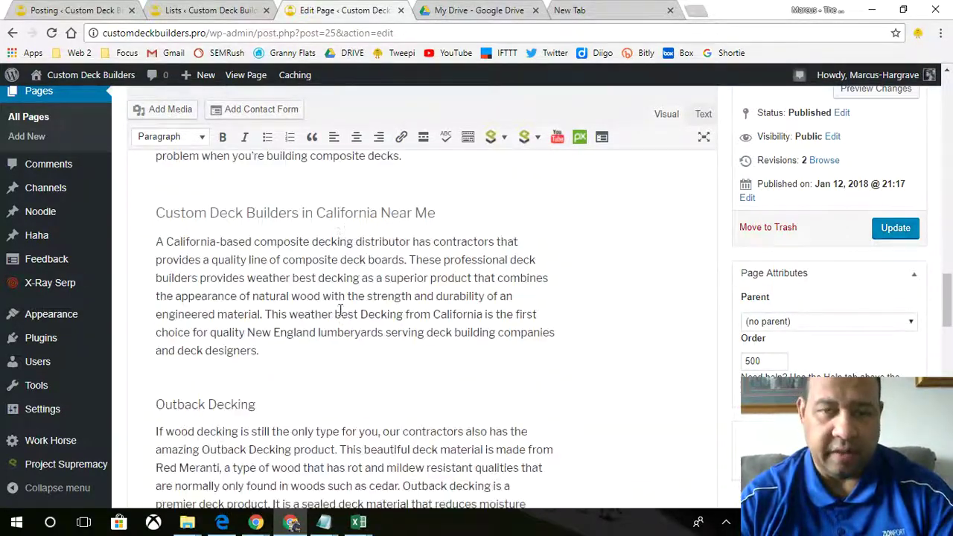
{"action": "scroll", "coordinate": [340, 311], "scroll_direction": "down", "scroll_amount": 5}
{"action": "scroll", "coordinate": [340, 311], "scroll_direction": "up", "scroll_amount": 5}
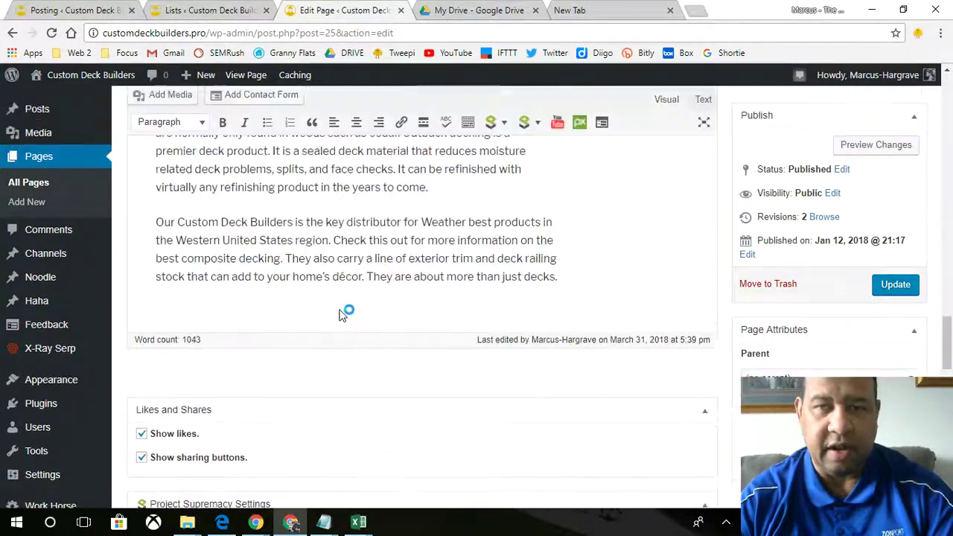
{"action": "scroll", "coordinate": [341, 311], "scroll_direction": "up", "scroll_amount": 15}
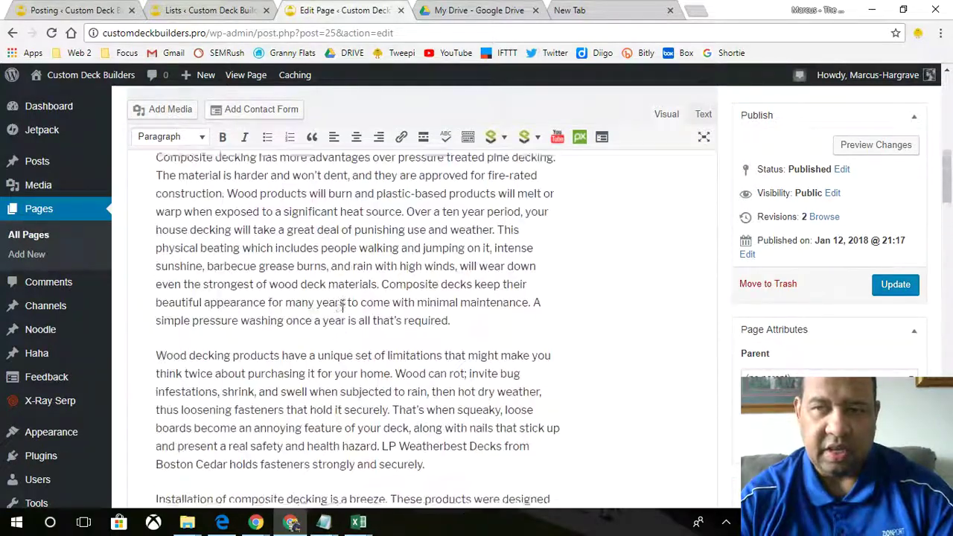
{"action": "scroll", "coordinate": [342, 312], "scroll_direction": "up", "scroll_amount": 8}
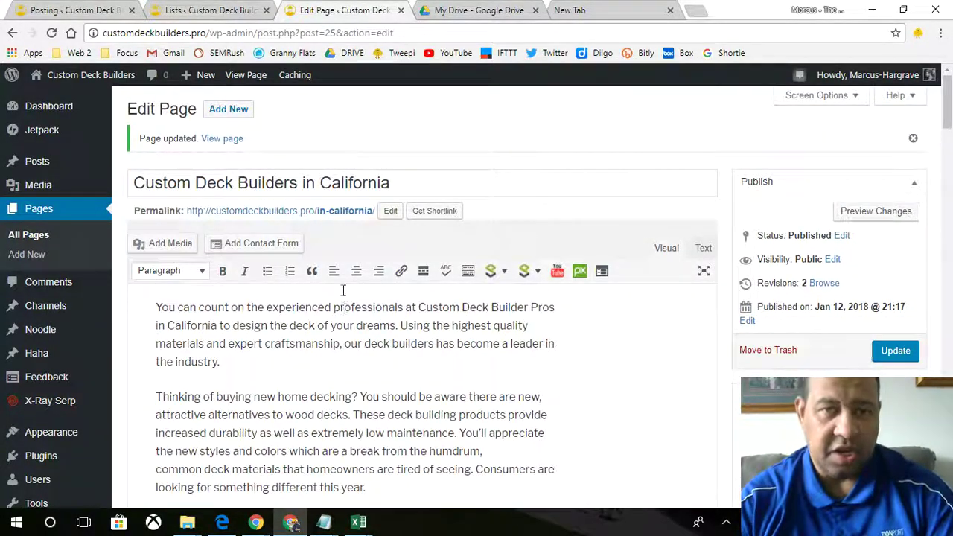
View the published California page and check its body text for mentions of Boston Cedar.
{"action": "left_click", "coordinate": [222, 138]}
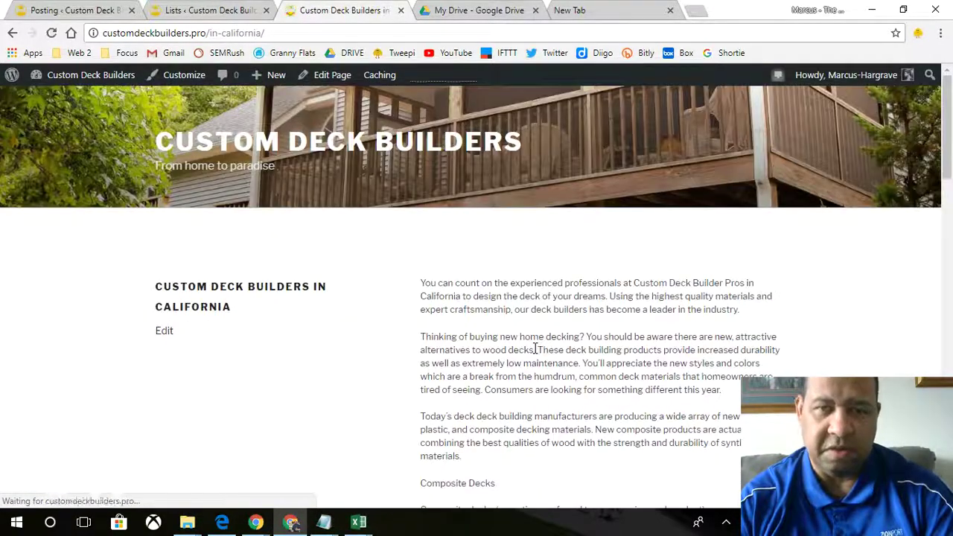
{"action": "scroll", "coordinate": [534, 350], "scroll_direction": "down", "scroll_amount": 5}
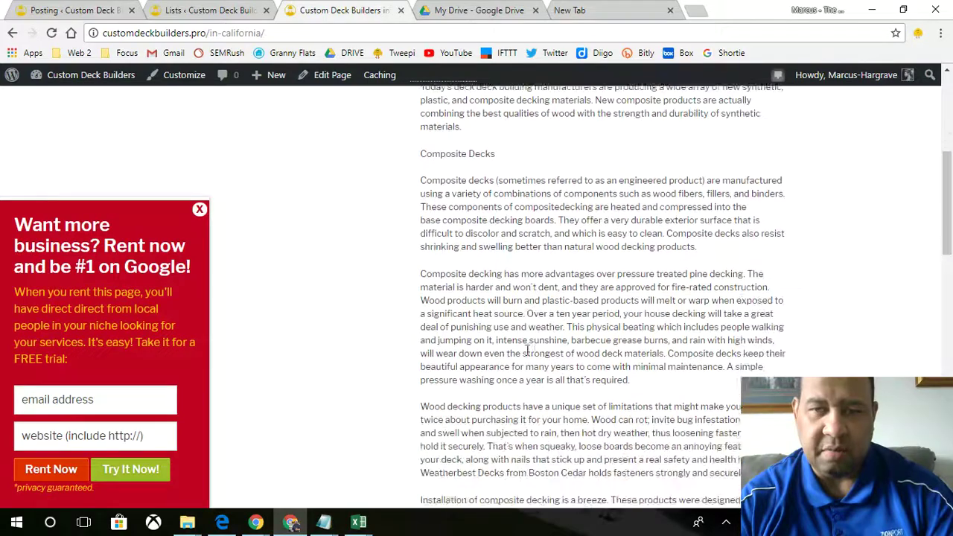
{"action": "scroll", "coordinate": [528, 350], "scroll_direction": "down", "scroll_amount": 5}
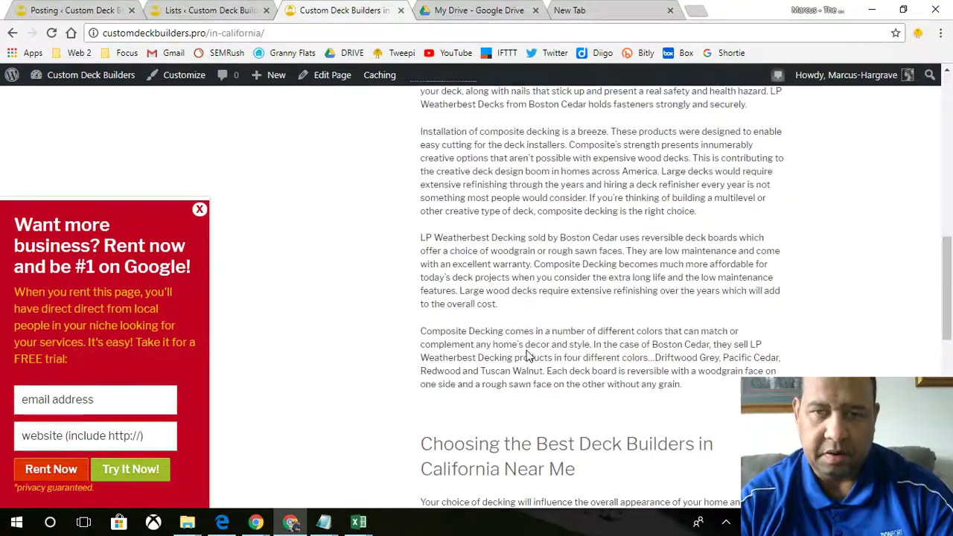
{"action": "scroll", "coordinate": [527, 356], "scroll_direction": "up", "scroll_amount": 1}
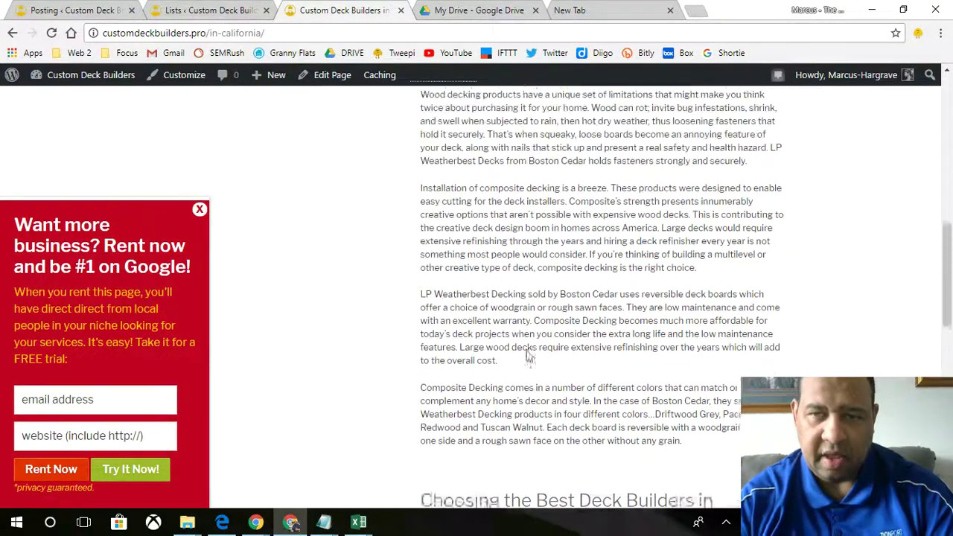
{"action": "left_click_drag", "start_coordinate": [605, 307], "coordinate": [568, 308]}
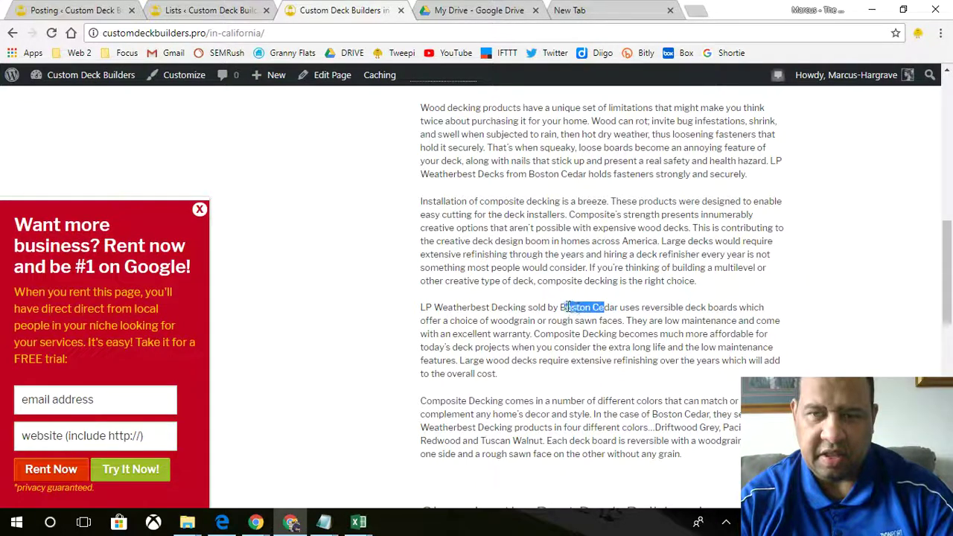
{"action": "left_click", "coordinate": [557, 320]}
Reopen the page for editing and search its text for "boston".
{"action": "left_click", "coordinate": [328, 74]}
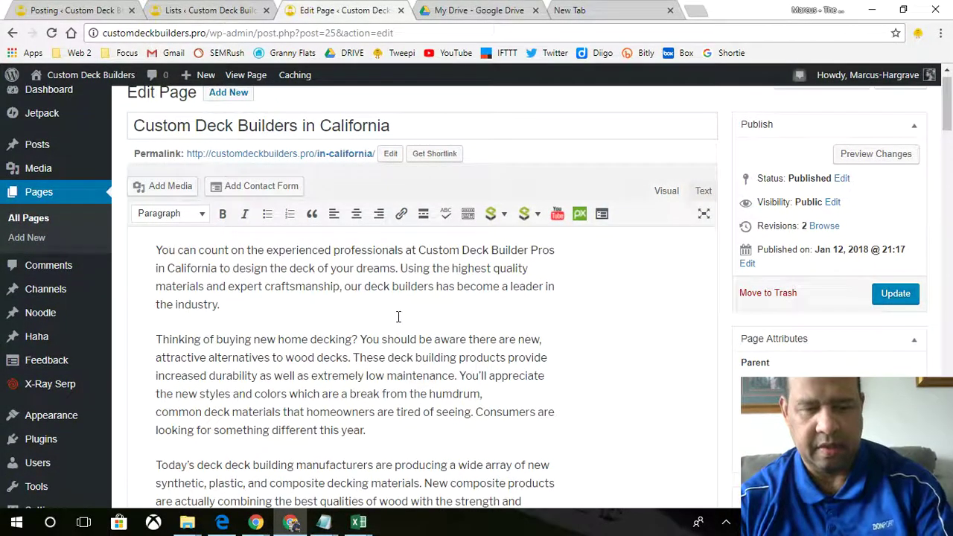
{"action": "key", "text": "ctrl+f"}
{"action": "type", "text": "bostom"}
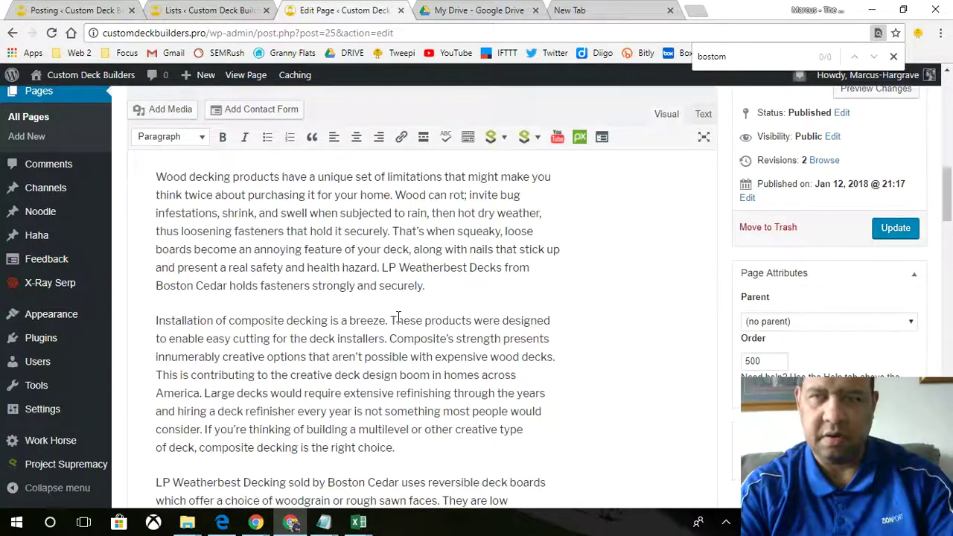
{"action": "key", "text": "BackSpace"}
{"action": "type", "text": "n"}
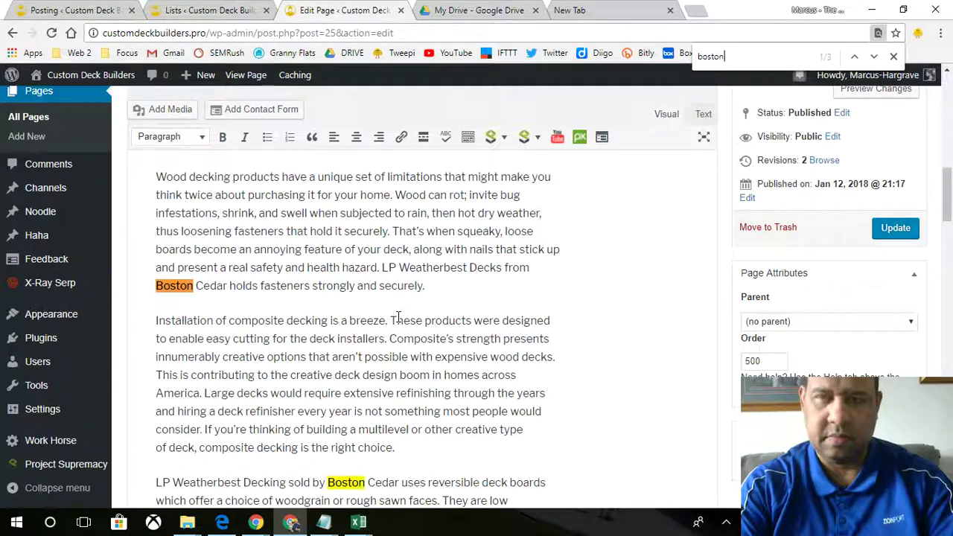
Delete the sentence about LP Weatherbest Decks from Boston Cedar that ends the wood decking limitations paragraph.
{"action": "scroll", "coordinate": [366, 334], "scroll_direction": "up", "scroll_amount": 2}
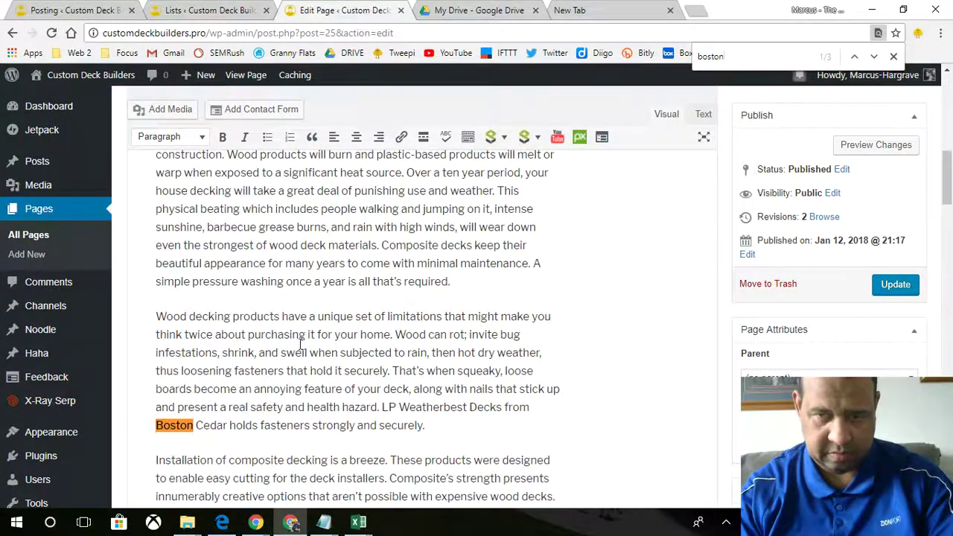
{"action": "double_click", "coordinate": [403, 412]}
{"action": "double_click", "coordinate": [389, 410]}
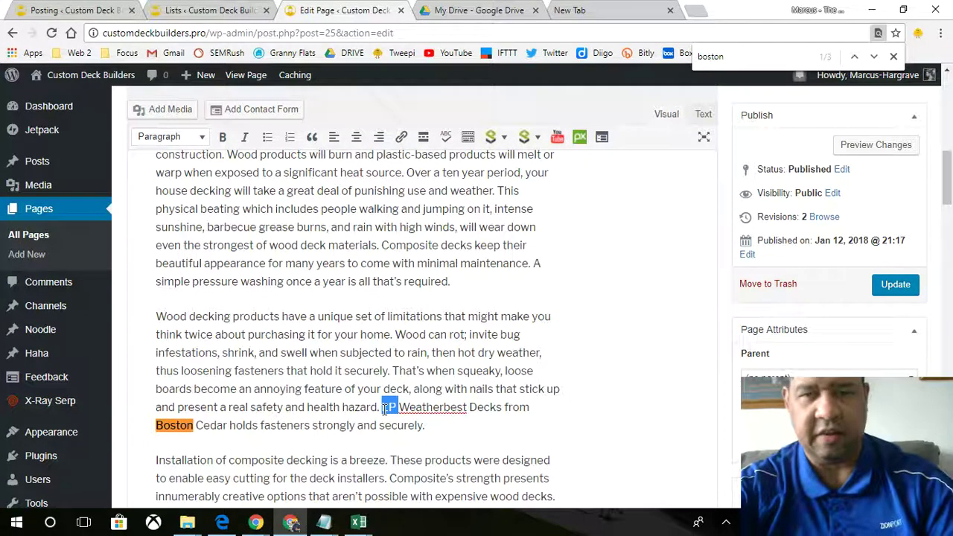
{"action": "key", "text": "Delete"}
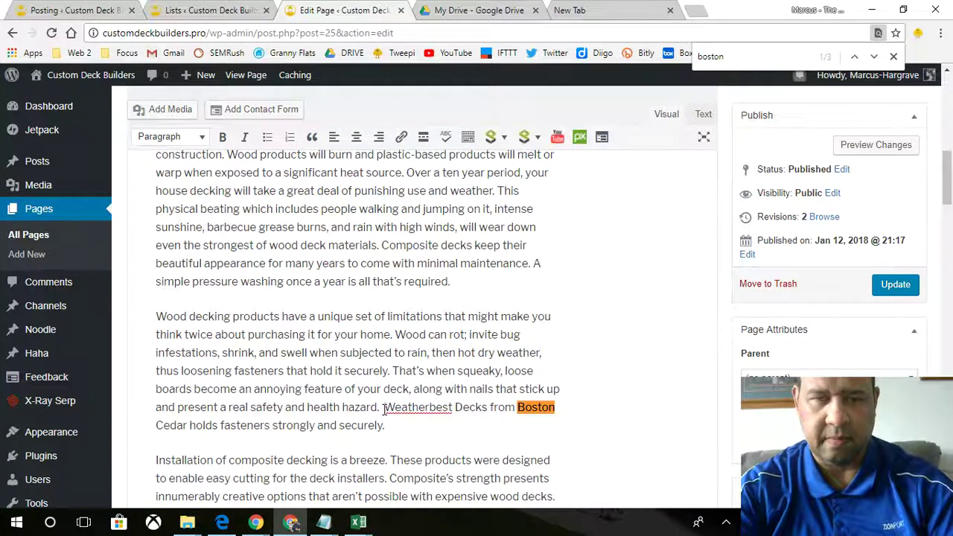
{"action": "left_click_drag", "start_coordinate": [386, 409], "coordinate": [397, 426]}
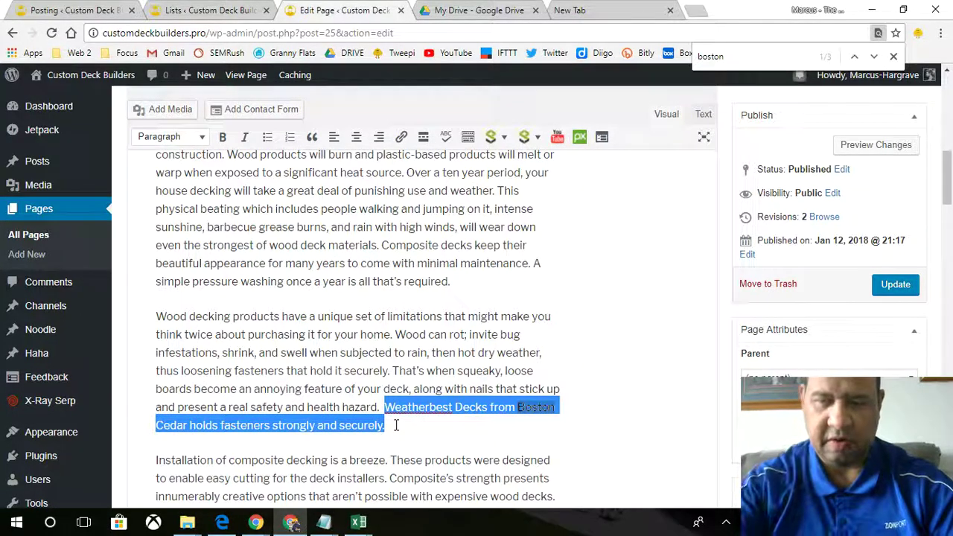
{"action": "key", "text": "Delete"}
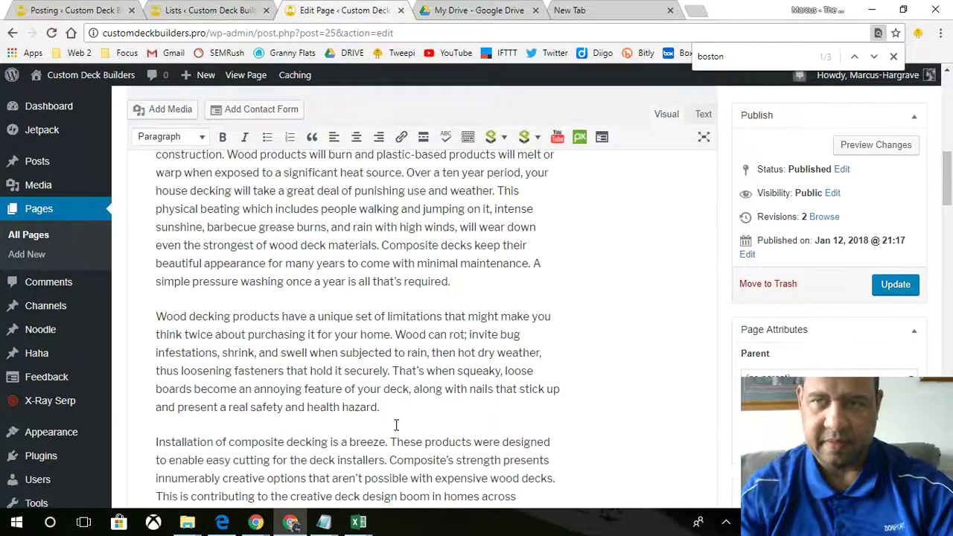
Replace the sentence about LP Weatherbest Decking sold by Boston Cedar with "Experts love to use composite decking materials.".
{"action": "left_click", "coordinate": [875, 56]}
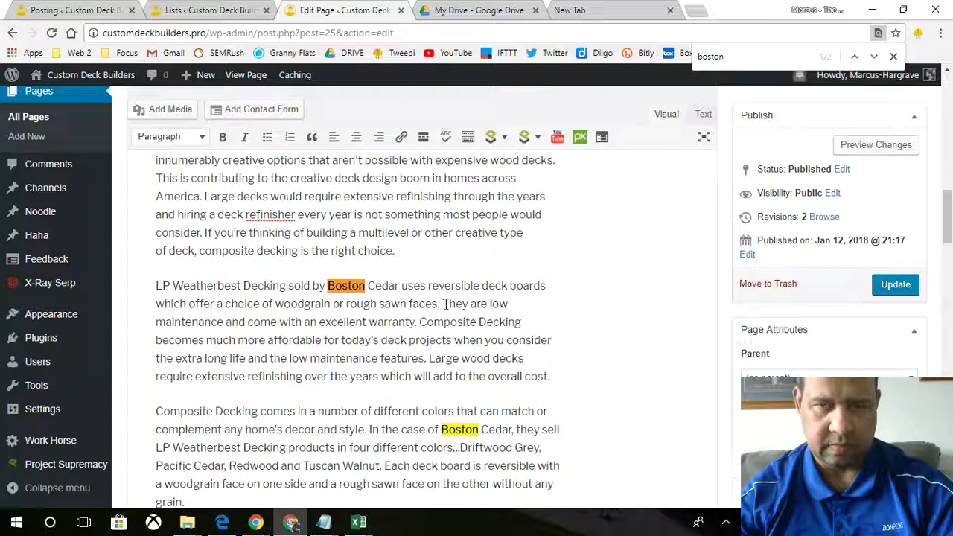
{"action": "left_click_drag", "start_coordinate": [443, 305], "coordinate": [156, 289]}
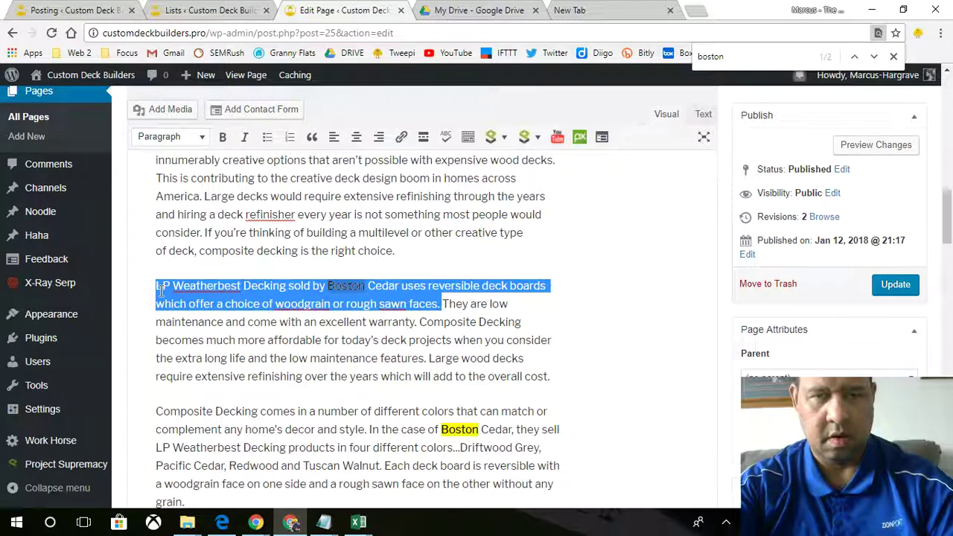
{"action": "key", "text": "BackSpace"}
{"action": "type", "text": "Expert"}
{"action": "type", "text": "s use com"}
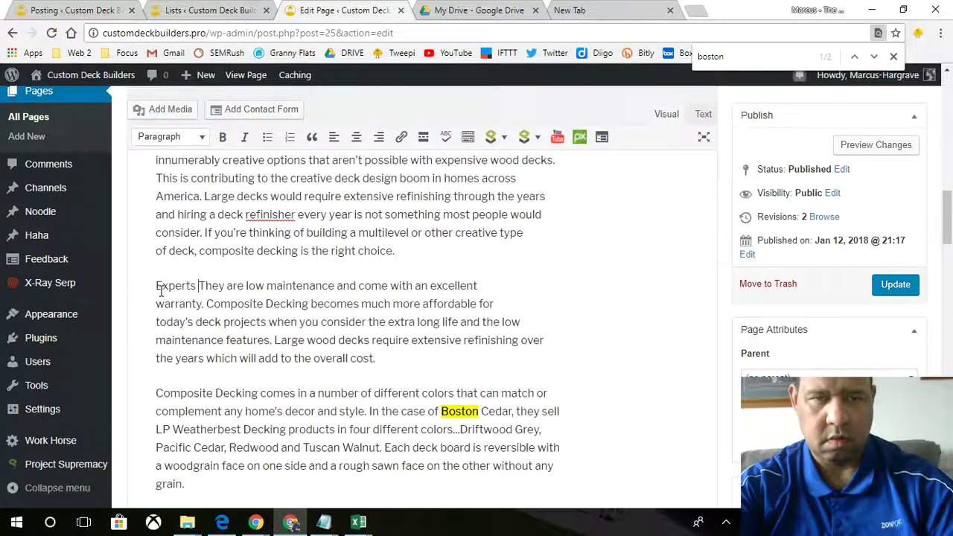
{"action": "type", "text": "pos"}
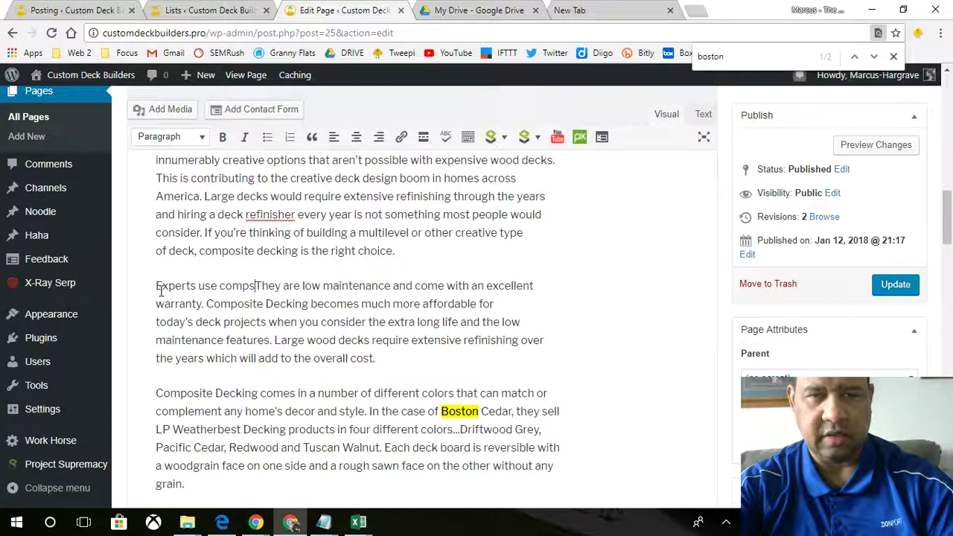
{"action": "key", "text": "BackSpace"}
{"action": "key", "text": "BackSpace"}
{"action": "key", "text": "BackSpace"}
{"action": "key", "text": "BackSpace"}
{"action": "key", "text": "BackSpace"}
{"action": "key", "text": "BackSpace"}
{"action": "key", "text": "BackSpace"}
{"action": "key", "text": "BackSpace"}
{"action": "key", "text": "BackSpace"}
{"action": "key", "text": "BackSpace"}
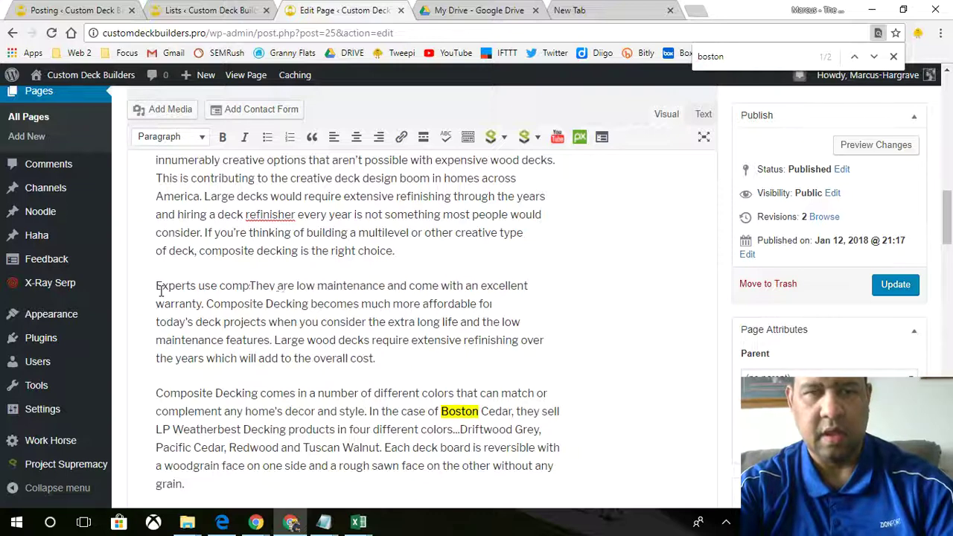
{"action": "type", "text": "love to use comp"}
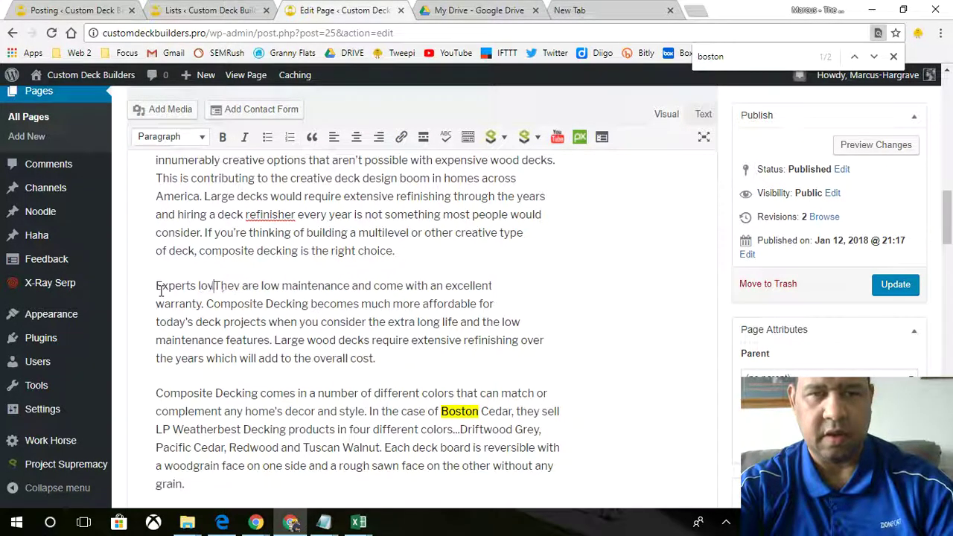
{"action": "type", "text": "osite decking mater"}
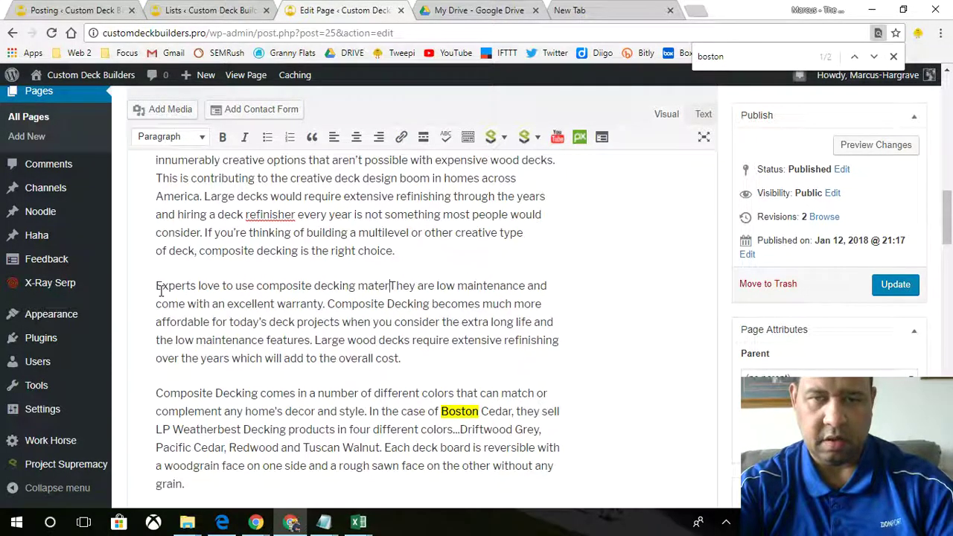
{"action": "type", "text": "ials."}
Replace "Boston Cedar" in the paragraph on composite decking colors with "California custom deck building contractors".
{"action": "scroll", "coordinate": [441, 304], "scroll_direction": "down", "scroll_amount": 1}
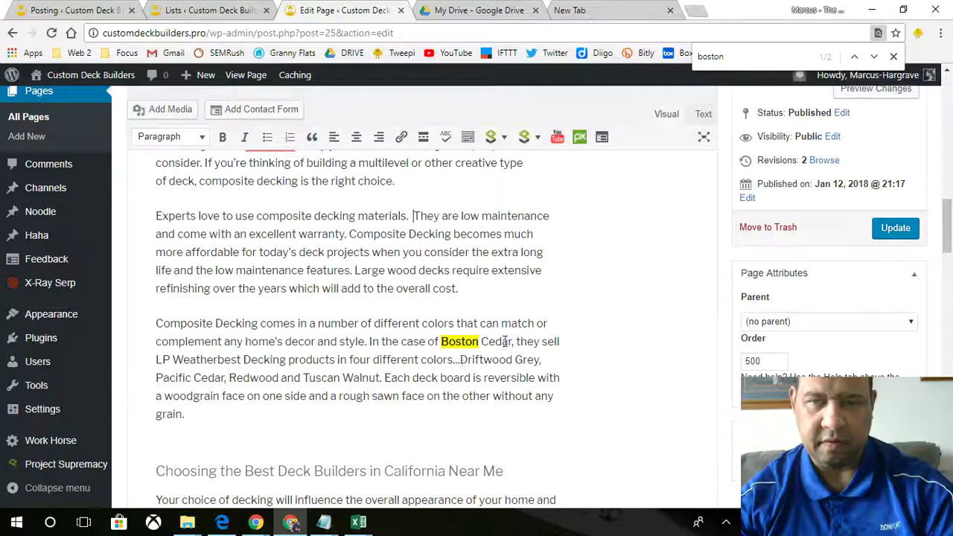
{"action": "left_click_drag", "start_coordinate": [512, 342], "coordinate": [443, 342]}
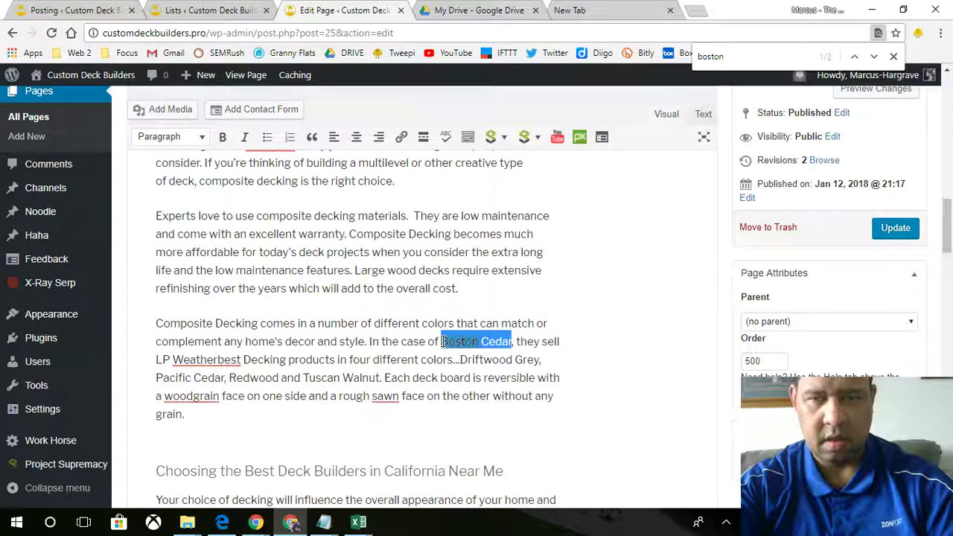
{"action": "type", "text": "ours"}
{"action": "key", "text": "BackSpace"}
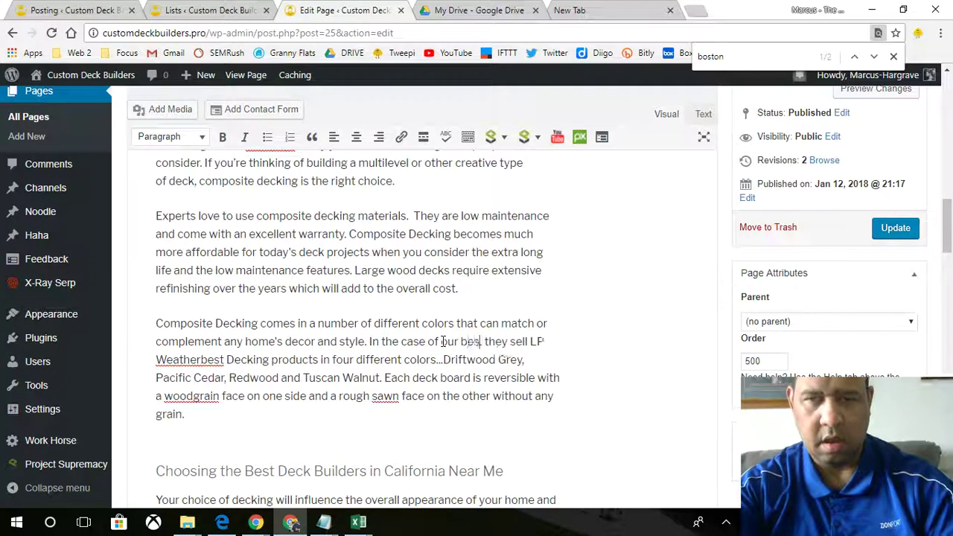
{"action": "key", "text": "BackSpace"}
{"action": "key", "text": "BackSpace"}
{"action": "key", "text": "BackSpace"}
{"action": "key", "text": "BackSpace"}
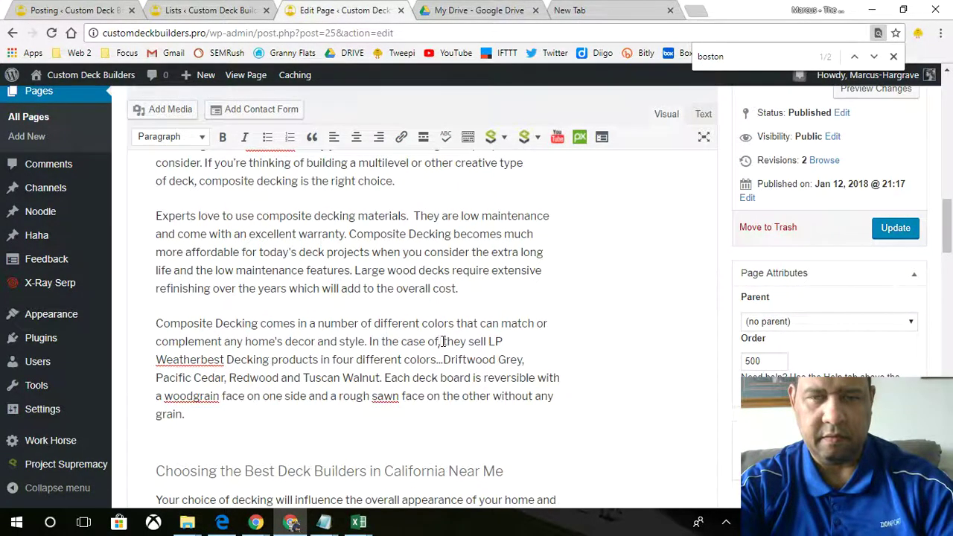
{"action": "type", "text": "Californi"}
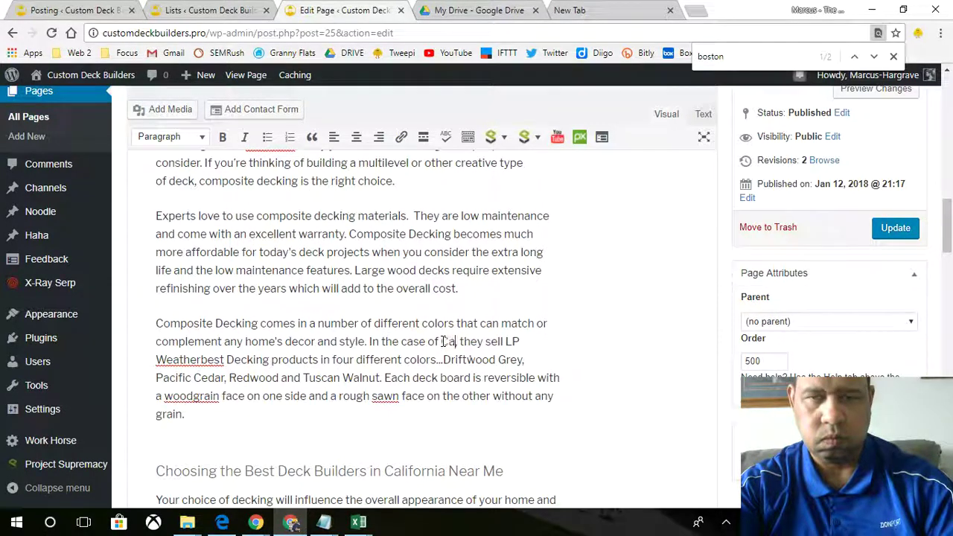
{"action": "type", "text": "a cus"}
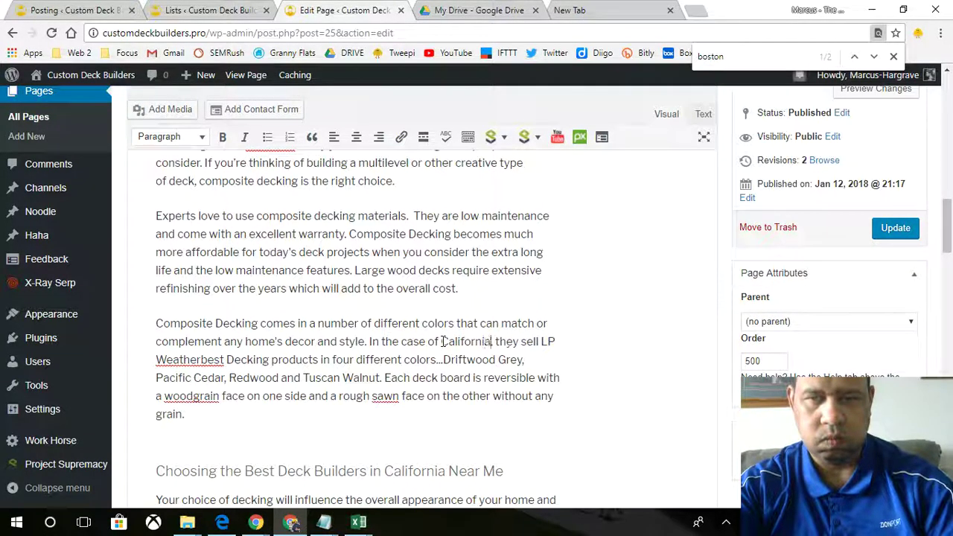
{"action": "type", "text": "tom deck building contractors,"}
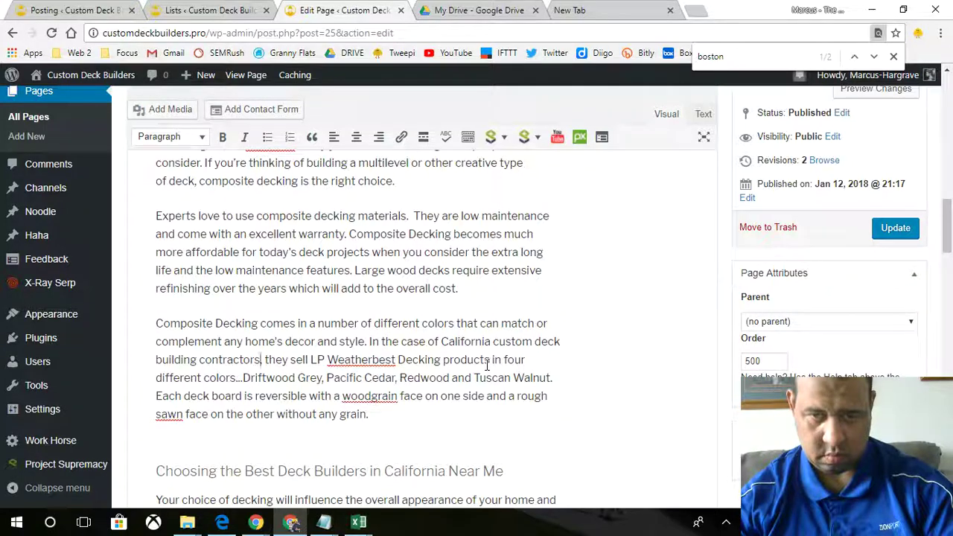
Split "woodgrain" into "wood grain" in the sentence about reversible deck boards.
{"action": "left_click", "coordinate": [372, 398]}
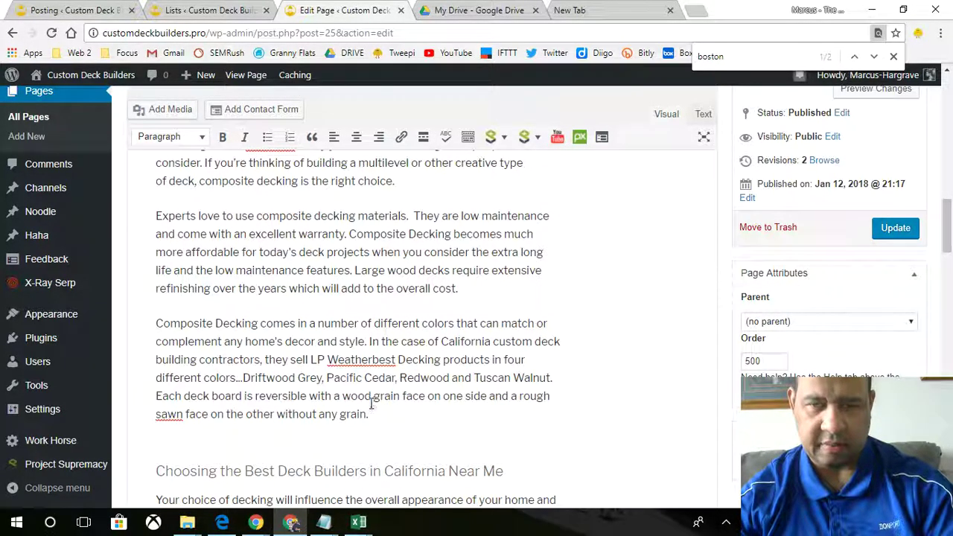
{"action": "scroll", "coordinate": [561, 348], "scroll_direction": "down", "scroll_amount": 1}
{"action": "scroll", "coordinate": [560, 348], "scroll_direction": "down", "scroll_amount": 3}
{"action": "left_click", "coordinate": [581, 330]}
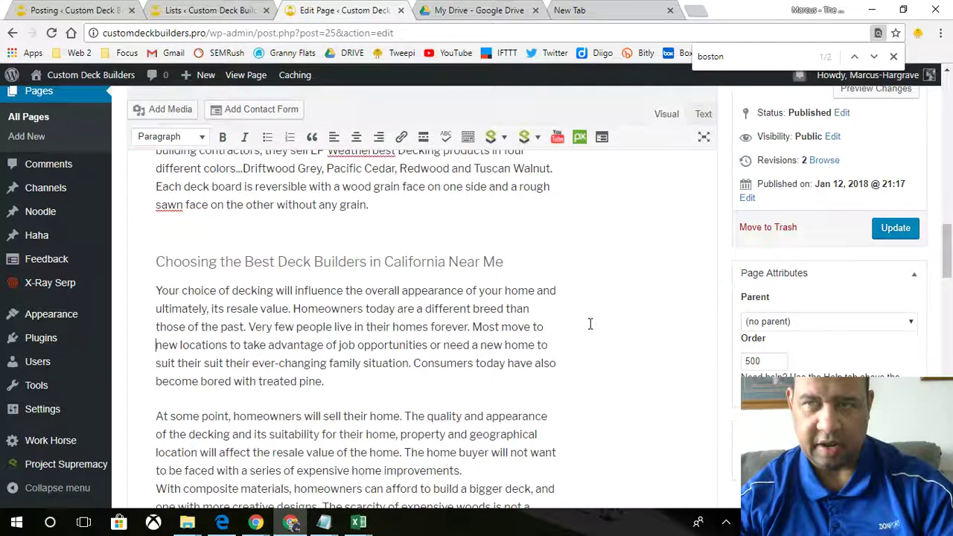
Close the text search for "boston" and save the edits to the published page.
{"action": "left_click", "coordinate": [894, 56]}
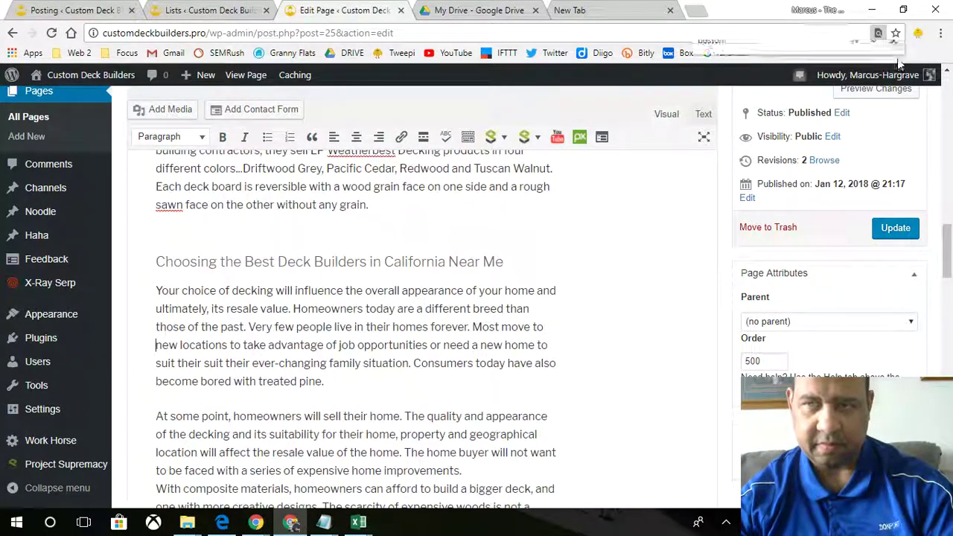
{"action": "left_click", "coordinate": [889, 227]}
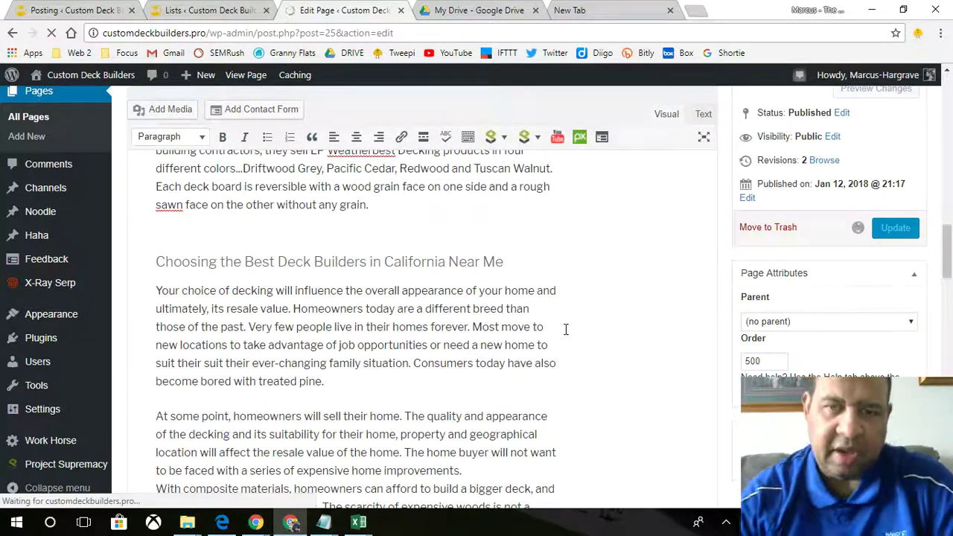
{"action": "scroll", "coordinate": [564, 330], "scroll_direction": "down", "scroll_amount": 3}
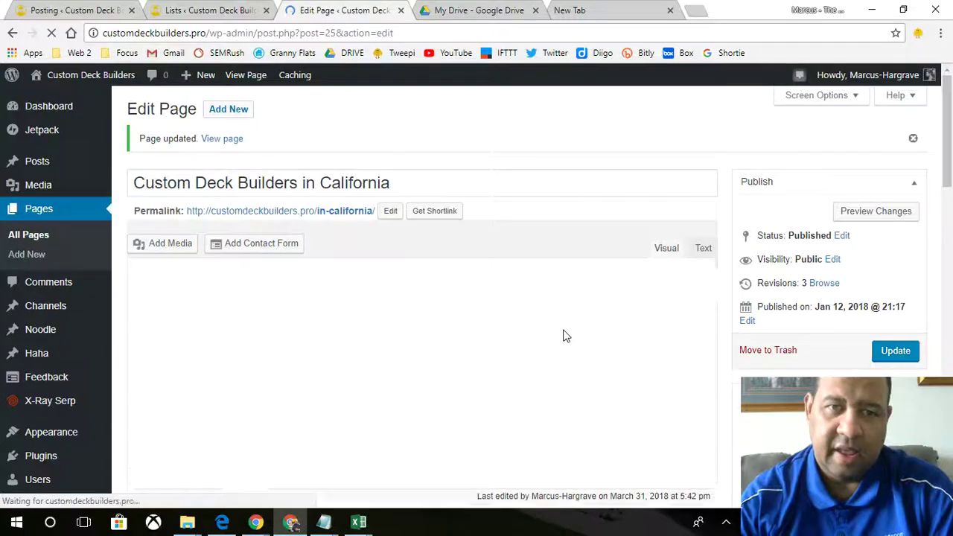
Start inserting a YouTube video on the empty line above the page's opening paragraph.
{"action": "scroll", "coordinate": [564, 334], "scroll_direction": "down", "scroll_amount": 1}
{"action": "scroll", "coordinate": [558, 338], "scroll_direction": "down", "scroll_amount": 2}
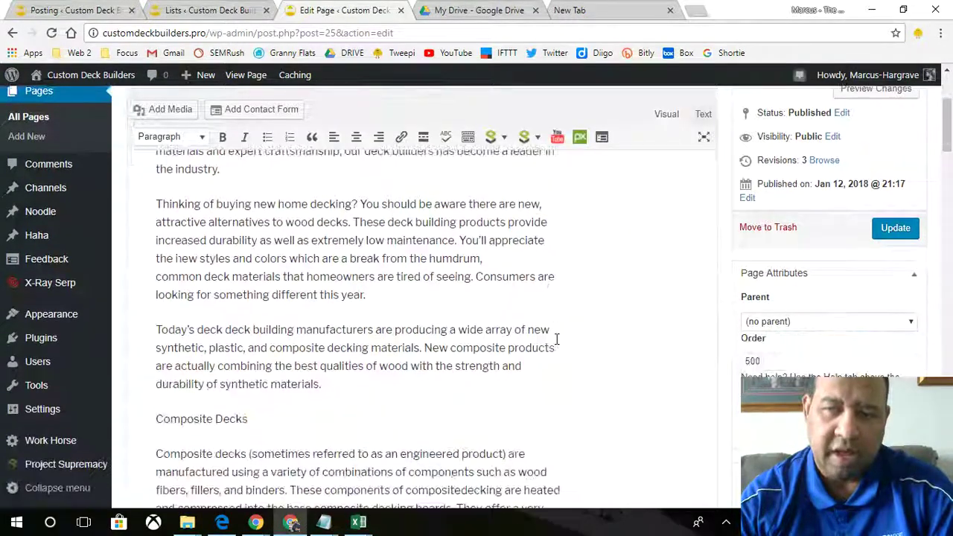
{"action": "scroll", "coordinate": [557, 339], "scroll_direction": "down", "scroll_amount": 15}
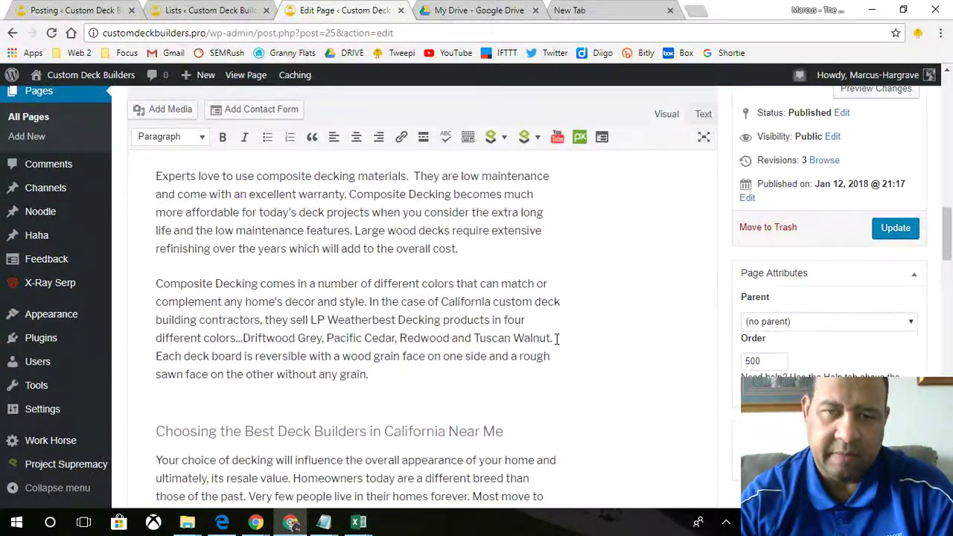
{"action": "scroll", "coordinate": [557, 339], "scroll_direction": "down", "scroll_amount": 15}
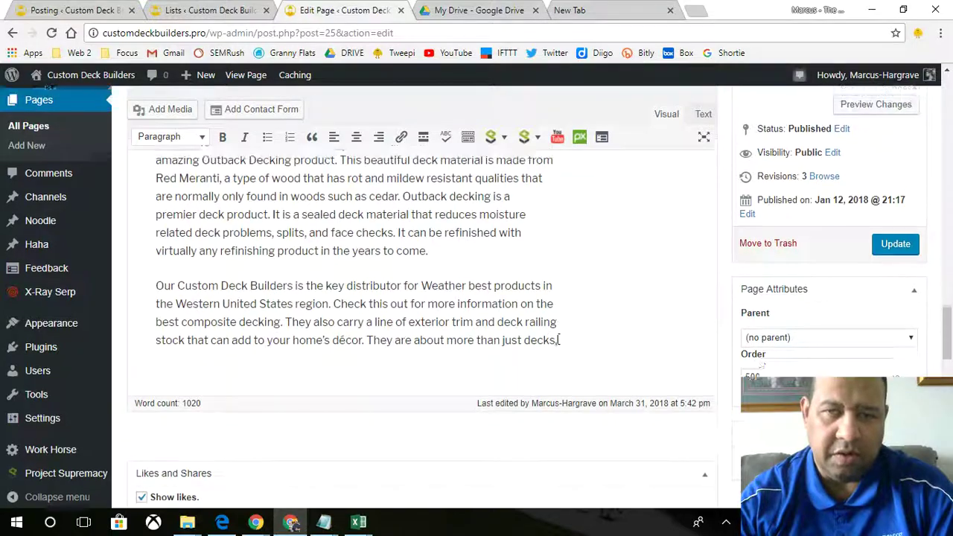
{"action": "scroll", "coordinate": [559, 340], "scroll_direction": "up", "scroll_amount": 20}
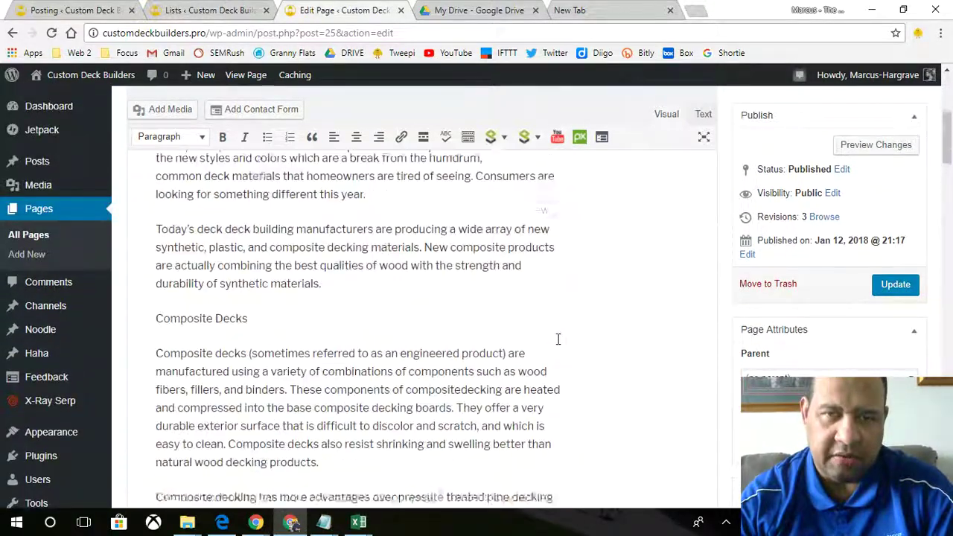
{"action": "scroll", "coordinate": [558, 340], "scroll_direction": "up", "scroll_amount": 10}
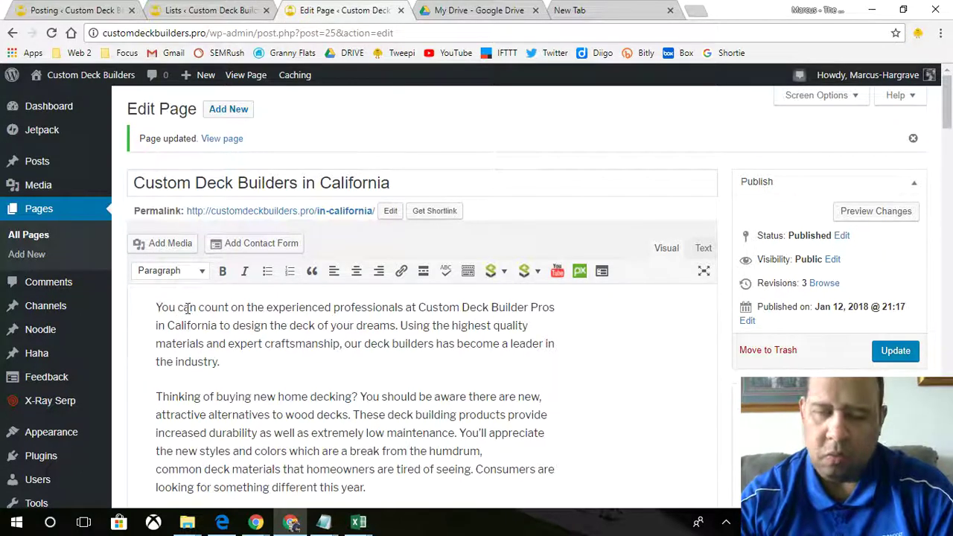
{"action": "scroll", "coordinate": [188, 307], "scroll_direction": "down", "scroll_amount": 1}
{"action": "left_click", "coordinate": [190, 275]}
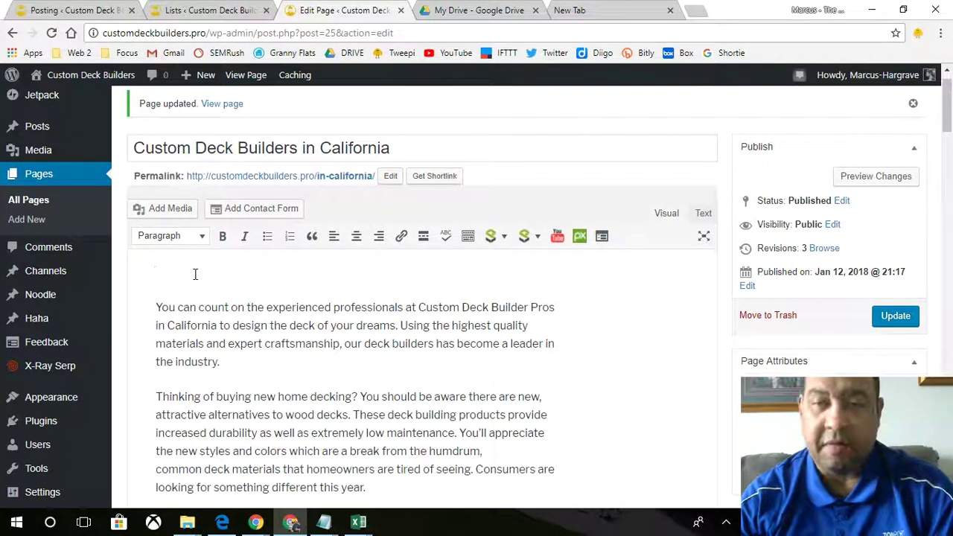
{"action": "left_click", "coordinate": [557, 236]}
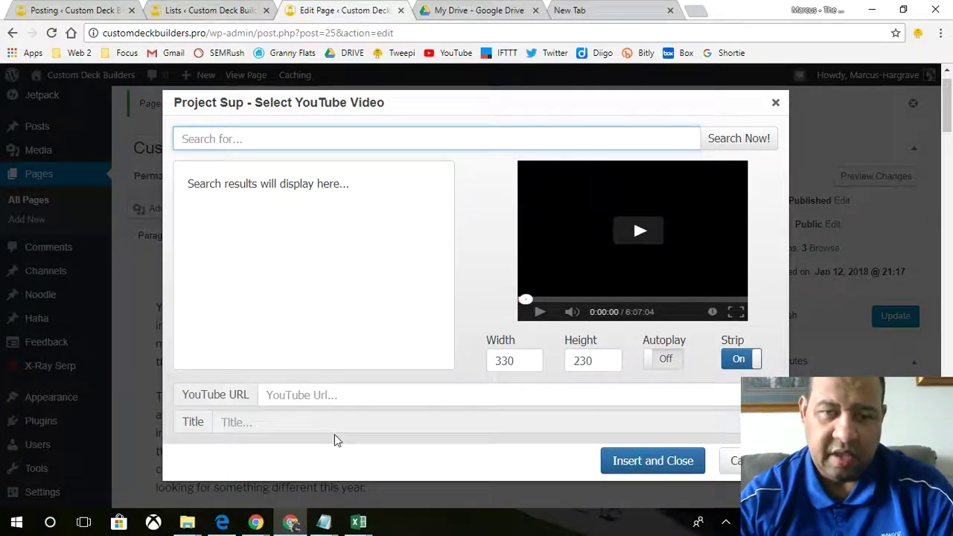
Switch to YouTube, open the All-in-One Contractors video "Best Custom Mega Composite Cedar Deck Patio Porch Building Services Contractors Builders California" and pause it.
{"action": "mouse_move", "coordinate": [259, 519]}
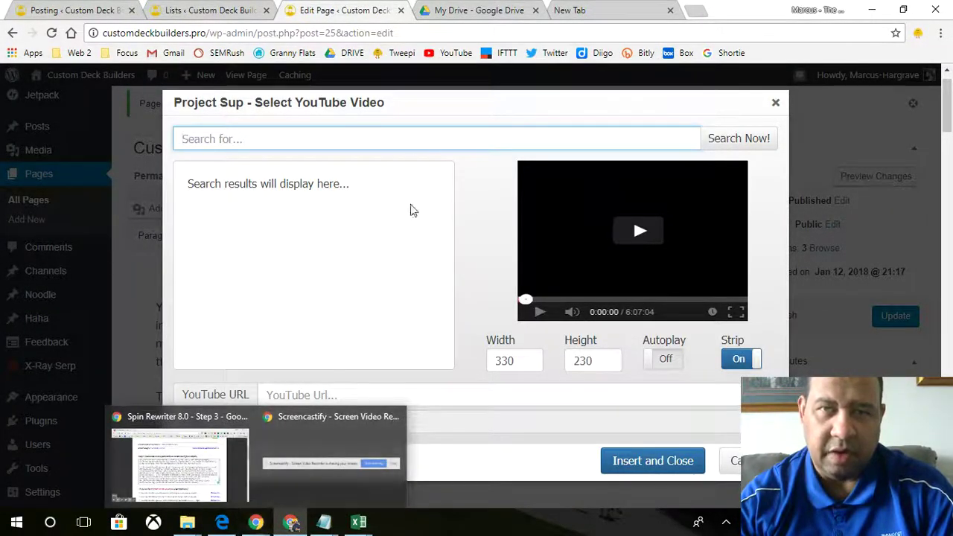
{"action": "left_click", "coordinate": [590, 11]}
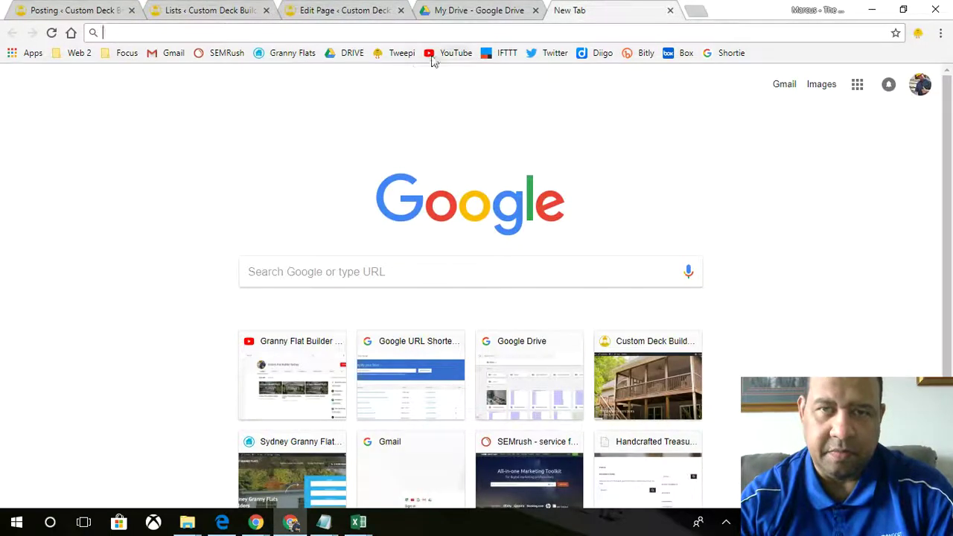
{"action": "left_click", "coordinate": [446, 53]}
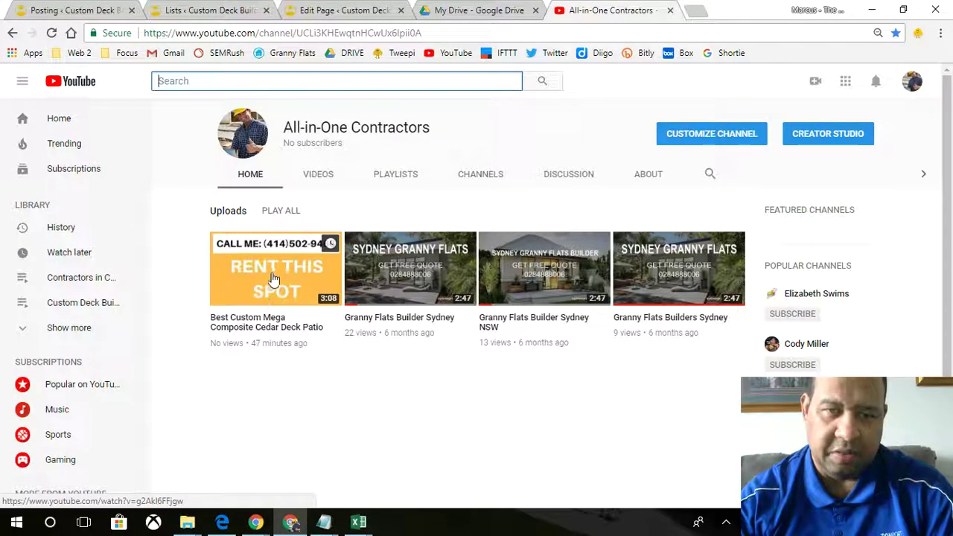
{"action": "left_click", "coordinate": [246, 327]}
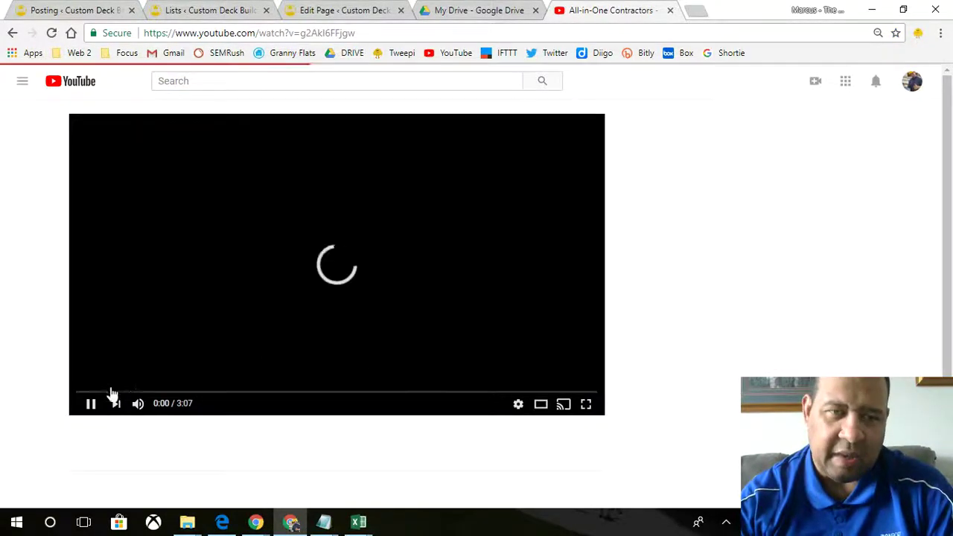
{"action": "left_click", "coordinate": [90, 404]}
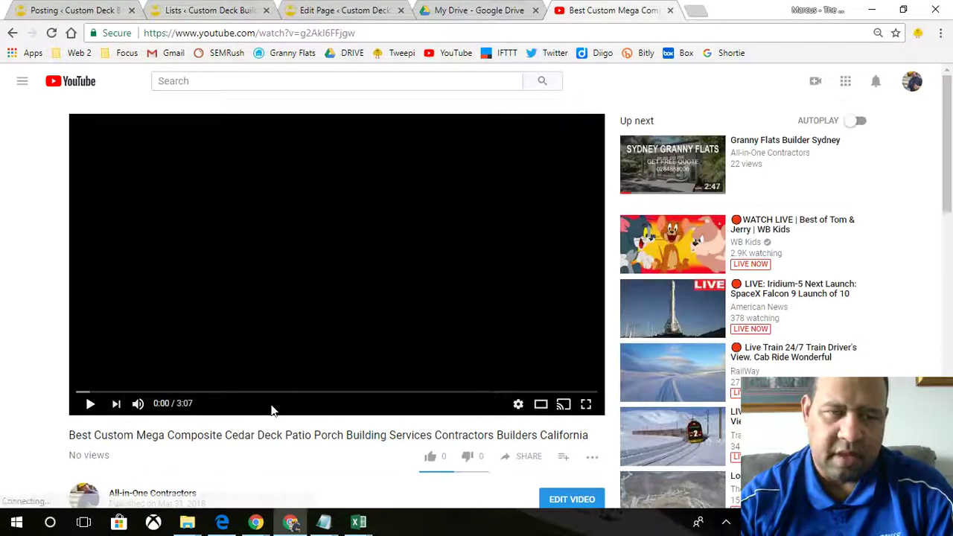
Open the orange-rental.png image from the file folder to view it.
{"action": "mouse_move", "coordinate": [187, 522]}
{"action": "left_click", "coordinate": [119, 458]}
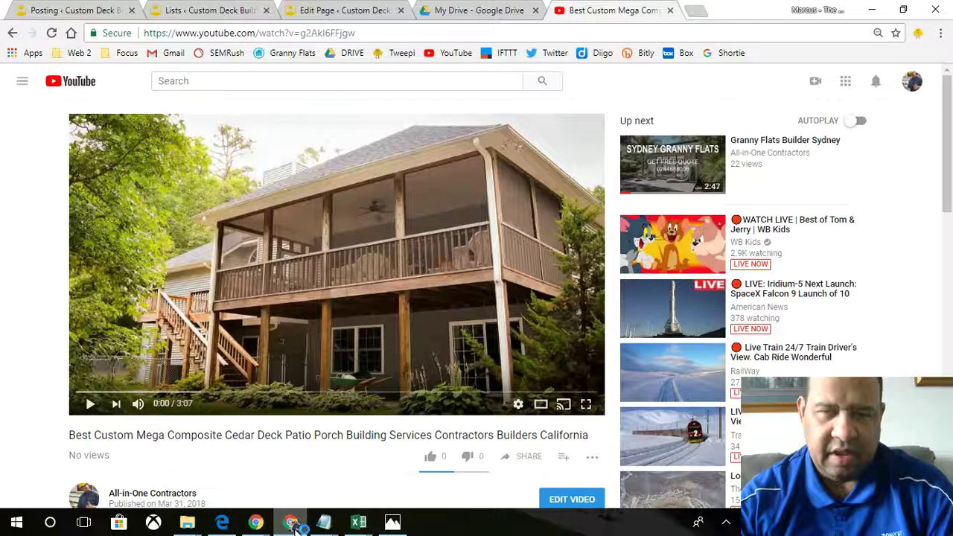
Copy the web address of the opened deck video.
{"action": "scroll", "coordinate": [335, 320], "scroll_direction": "down", "scroll_amount": 2}
{"action": "scroll", "coordinate": [330, 330], "scroll_direction": "up", "scroll_amount": 2}
{"action": "left_click", "coordinate": [287, 33]}
{"action": "right_click", "coordinate": [287, 33]}
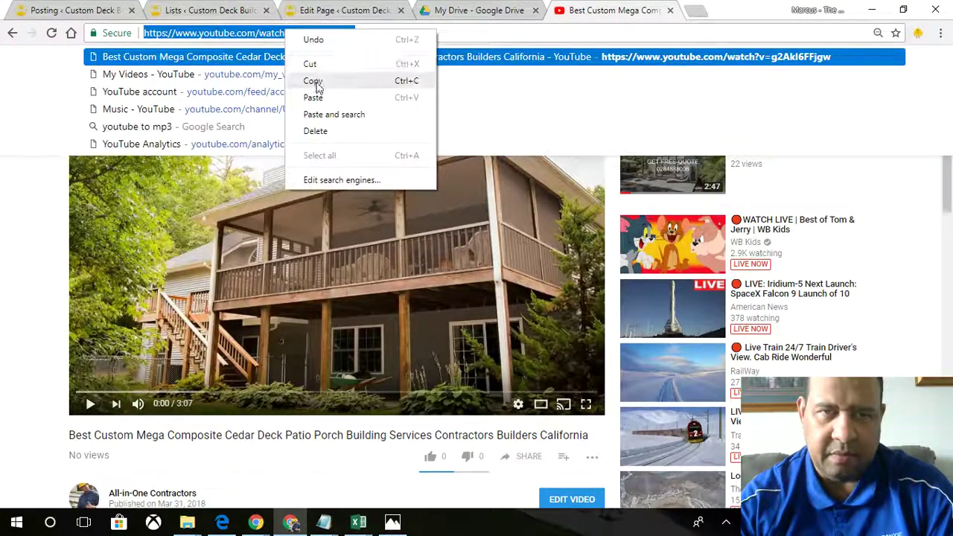
{"action": "left_click", "coordinate": [319, 82]}
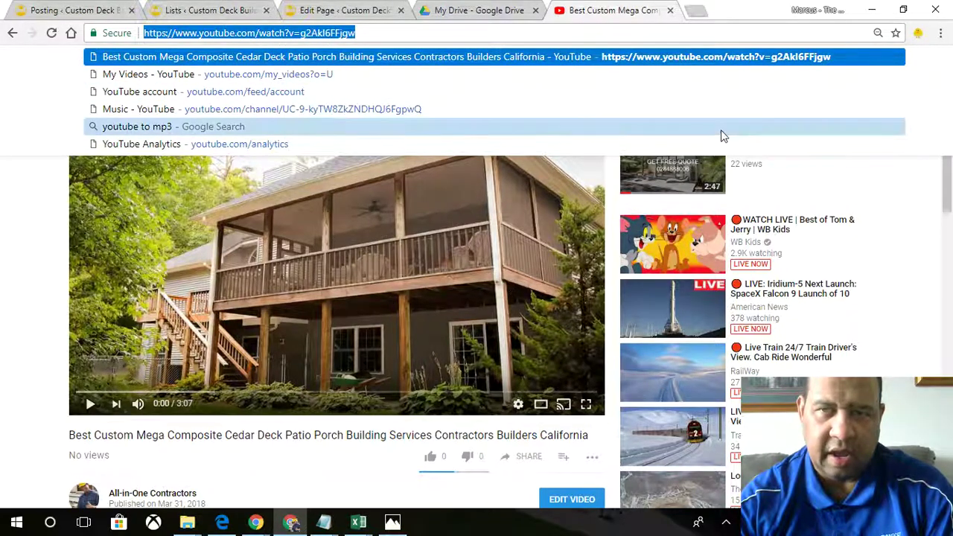
Return to the page editor and insert the video from the copied YouTube URL at 330 by 230.
{"action": "left_click", "coordinate": [339, 11]}
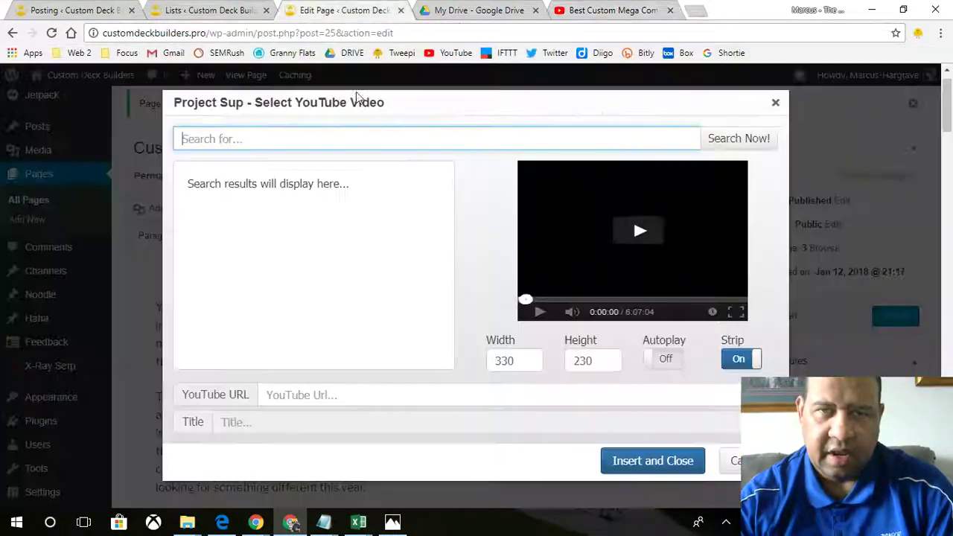
{"action": "right_click", "coordinate": [353, 400]}
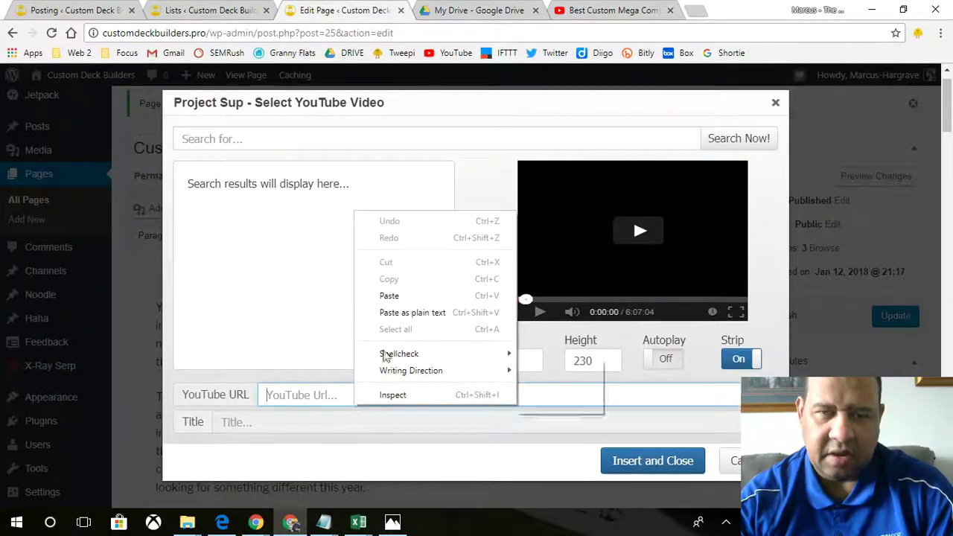
{"action": "left_click", "coordinate": [389, 296]}
{"action": "left_click", "coordinate": [623, 461]}
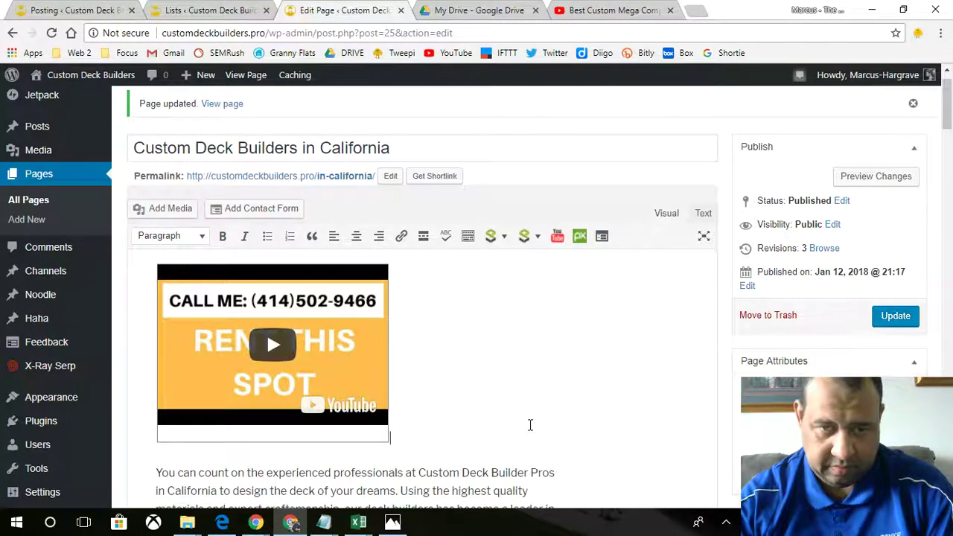
Replace the embedded video with a new insertion of the same YouTube URL, 560 wide and 315 high.
{"action": "scroll", "coordinate": [456, 338], "scroll_direction": "down", "scroll_amount": 1}
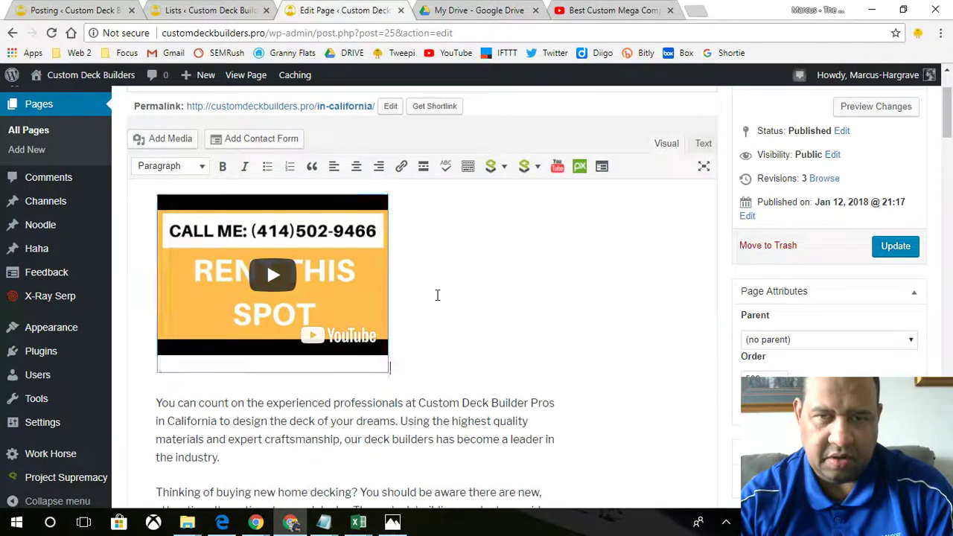
{"action": "key", "text": "BackSpace"}
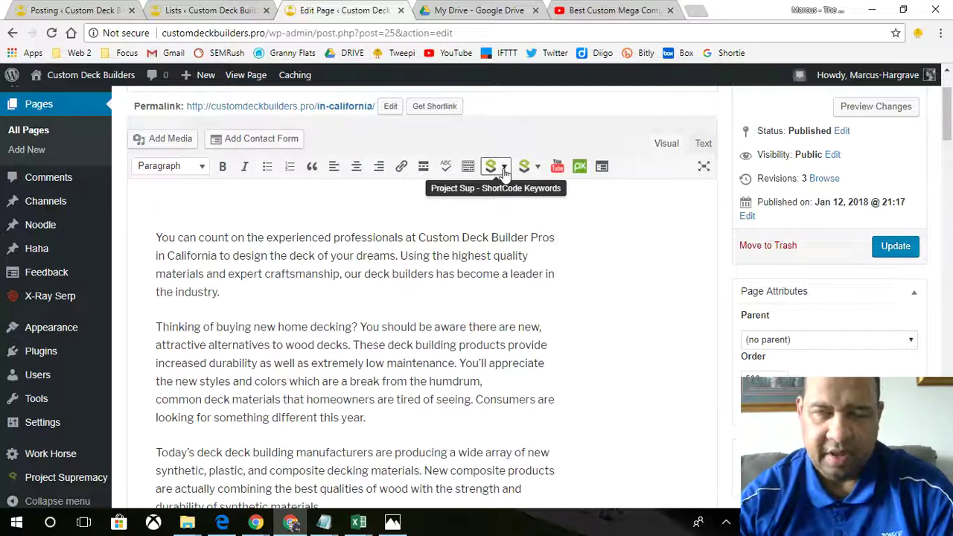
{"action": "left_click", "coordinate": [558, 166]}
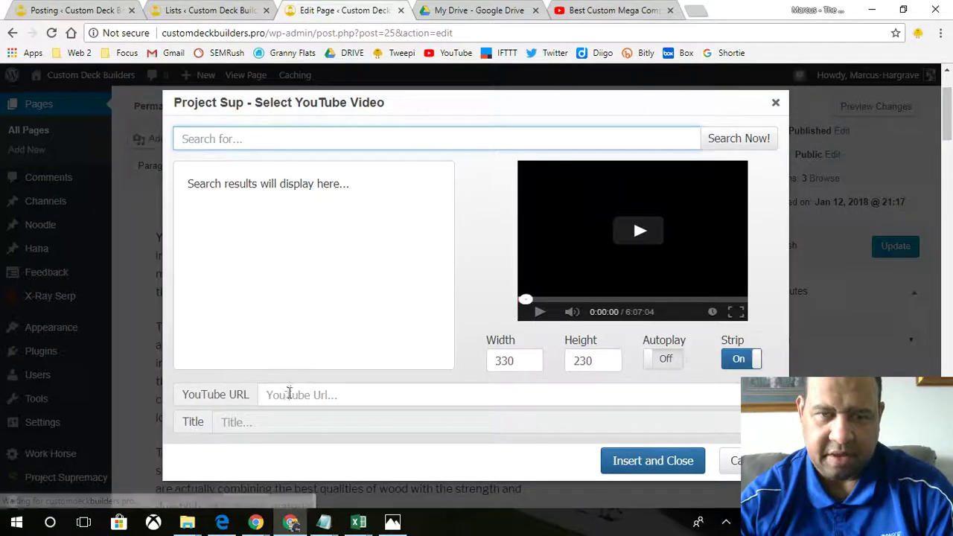
{"action": "right_click", "coordinate": [289, 394]}
{"action": "left_click", "coordinate": [346, 281]}
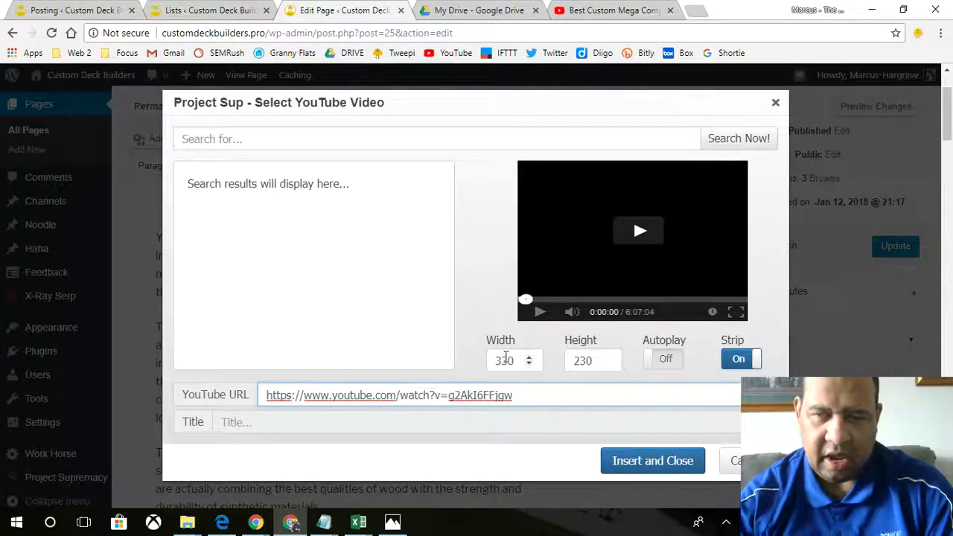
{"action": "double_click", "coordinate": [510, 360]}
{"action": "type", "text": "500"}
{"action": "double_click", "coordinate": [579, 362]}
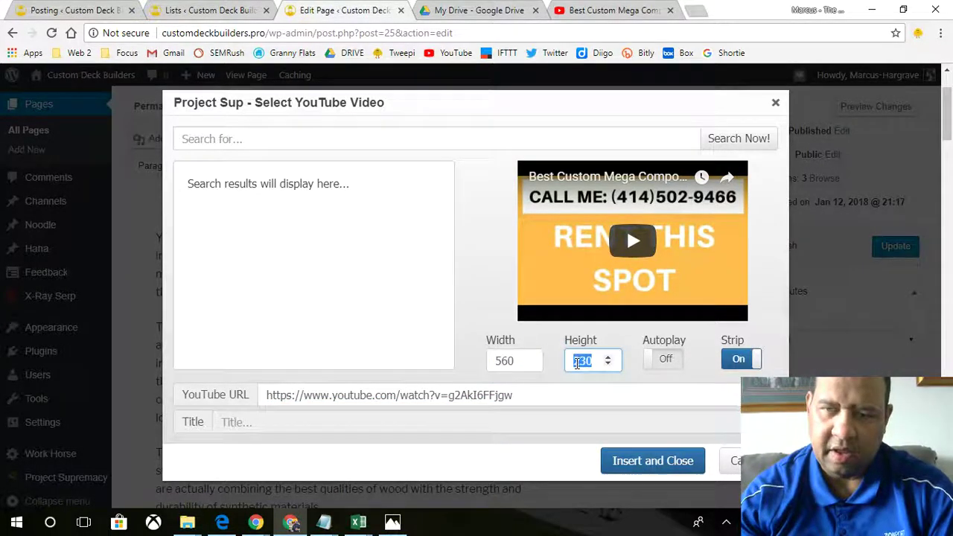
{"action": "key", "text": "BackSpace"}
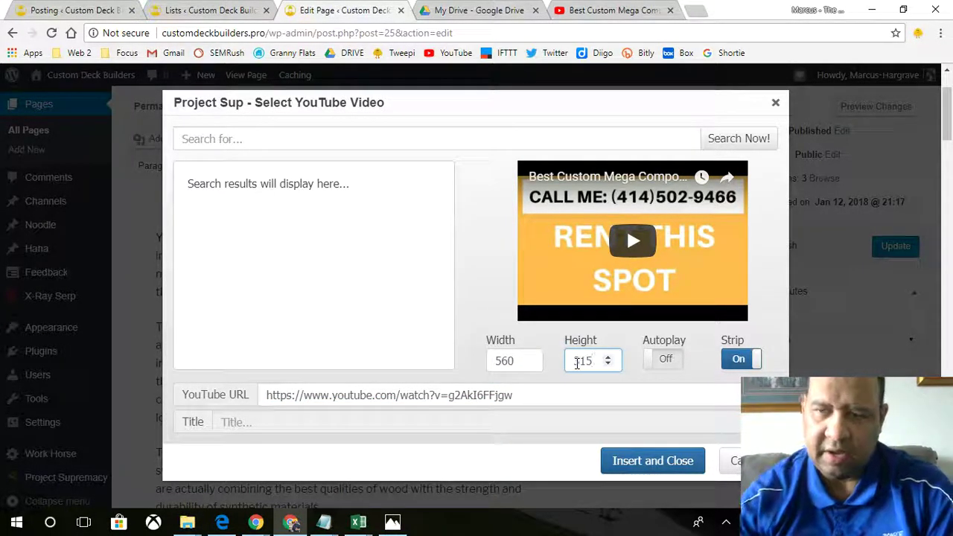
{"action": "left_click", "coordinate": [645, 461]}
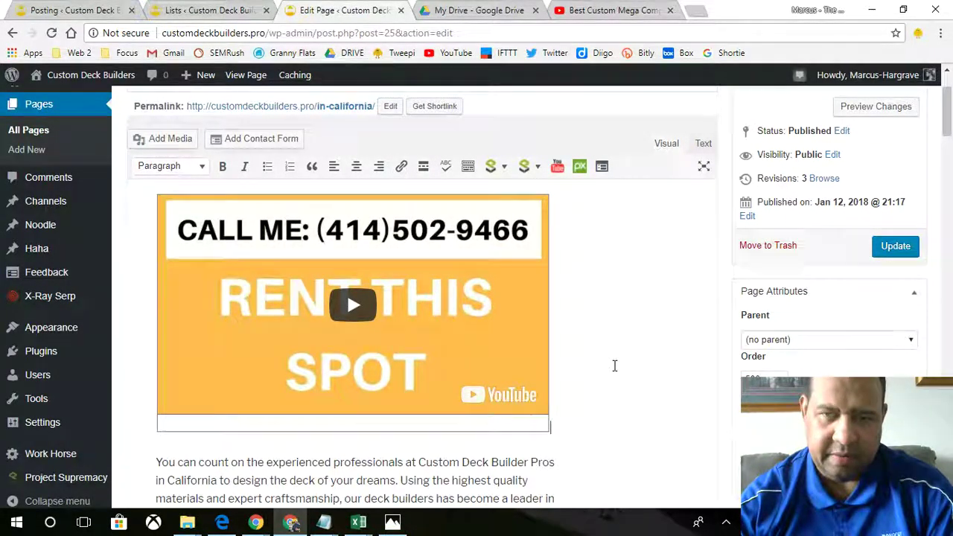
View the orange-rental.png picture in Photos and close it.
{"action": "scroll", "coordinate": [613, 365], "scroll_direction": "down", "scroll_amount": 1}
{"action": "scroll", "coordinate": [611, 364], "scroll_direction": "up", "scroll_amount": 3}
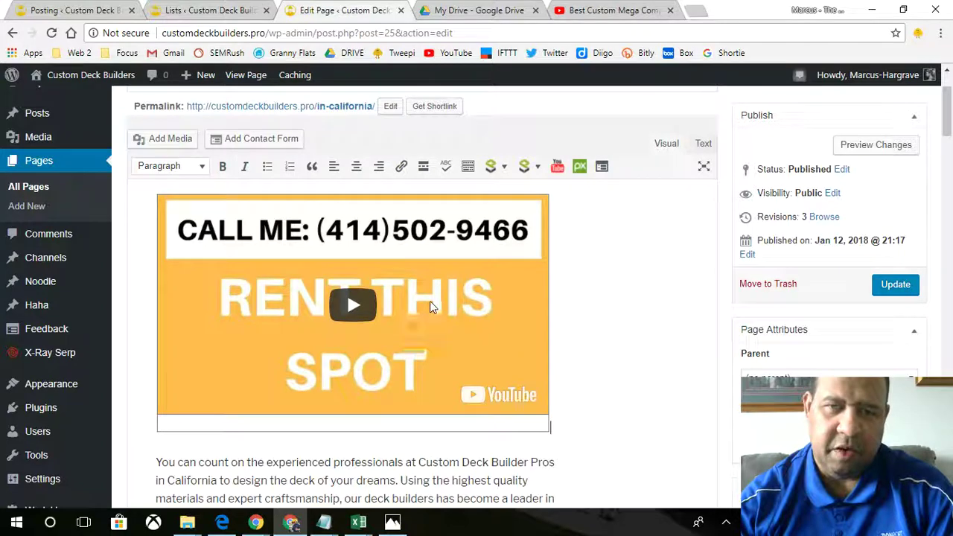
{"action": "left_click", "coordinate": [393, 522]}
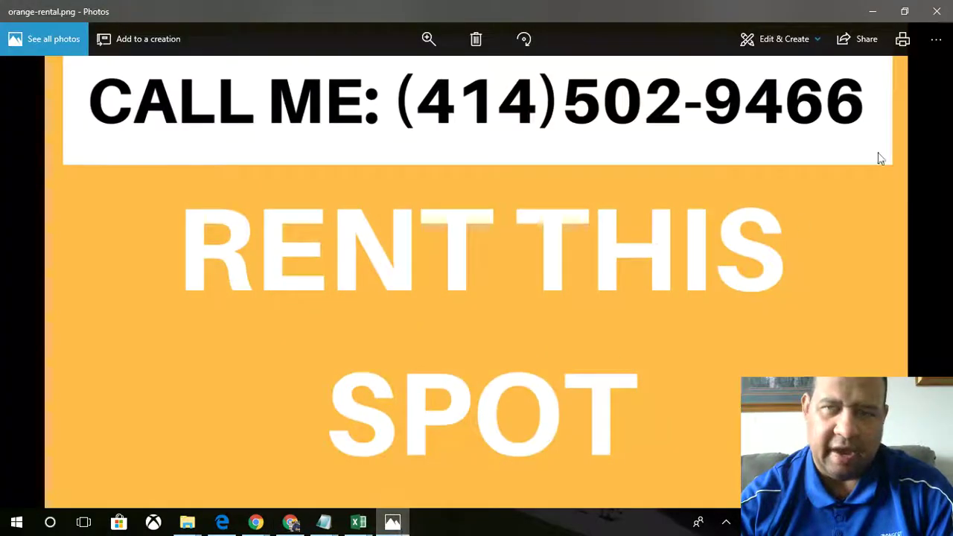
{"action": "left_click", "coordinate": [937, 11]}
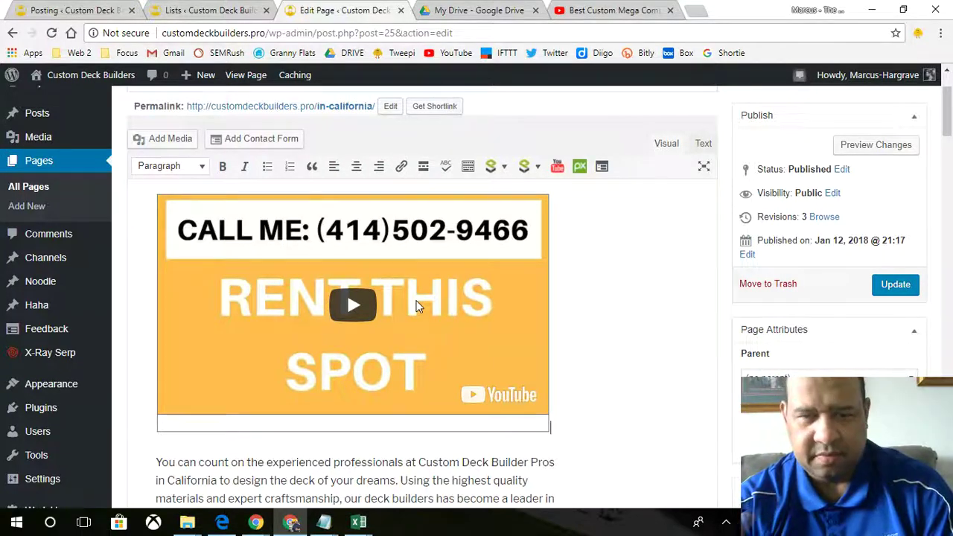
Copy the deck video's full title from its YouTube page and return to the page editor.
{"action": "left_click", "coordinate": [588, 10]}
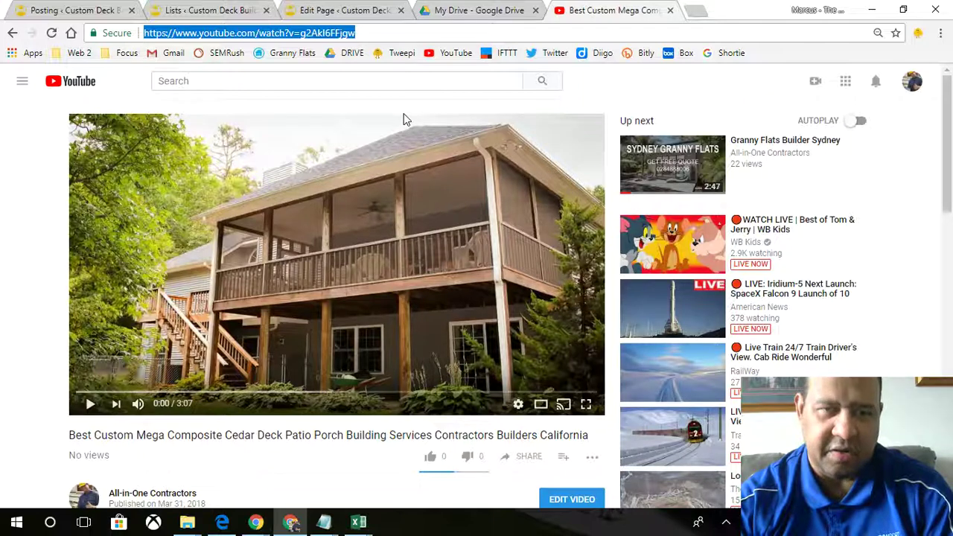
{"action": "scroll", "coordinate": [413, 229], "scroll_direction": "down", "scroll_amount": 1}
{"action": "left_click_drag", "start_coordinate": [589, 367], "coordinate": [72, 366]}
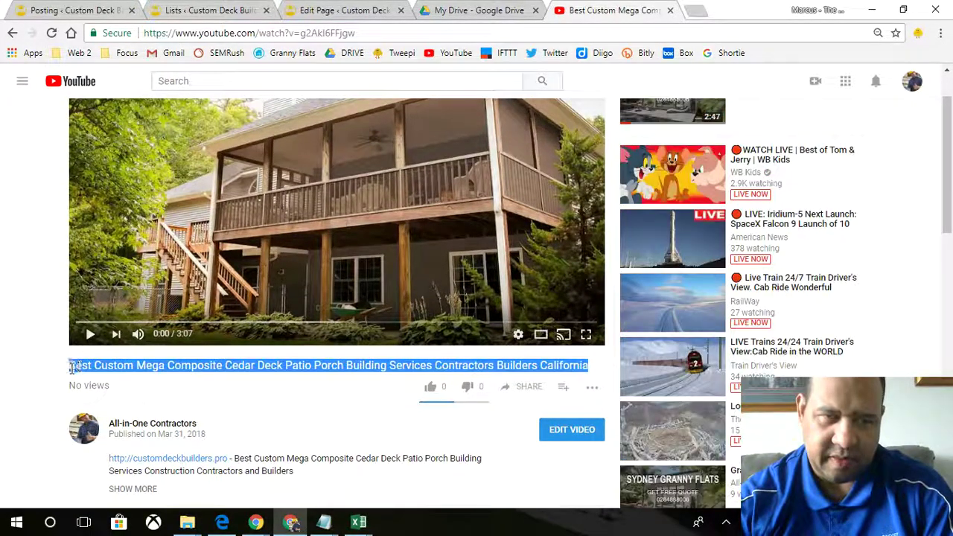
{"action": "right_click", "coordinate": [73, 368]}
{"action": "left_click", "coordinate": [95, 377]}
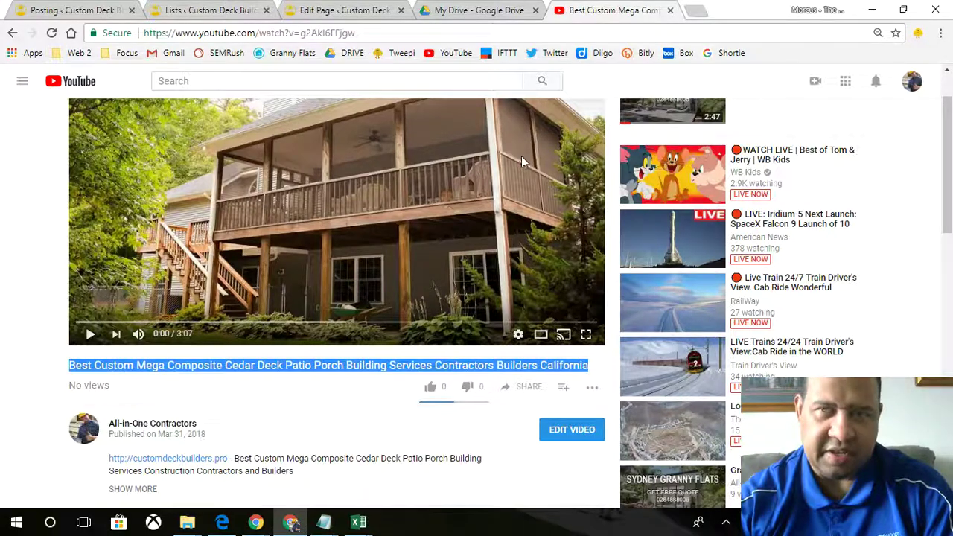
{"action": "left_click", "coordinate": [335, 10]}
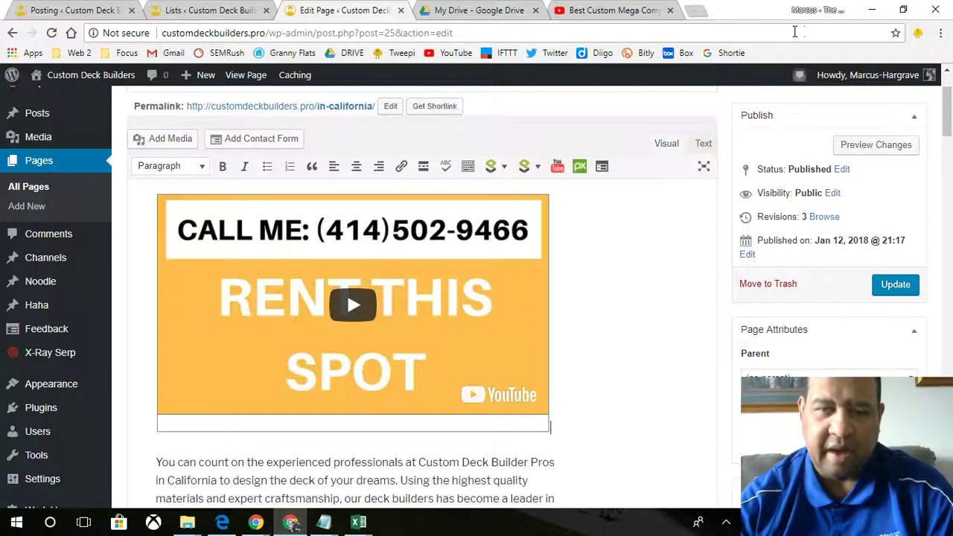
{"action": "left_click", "coordinate": [811, 10]}
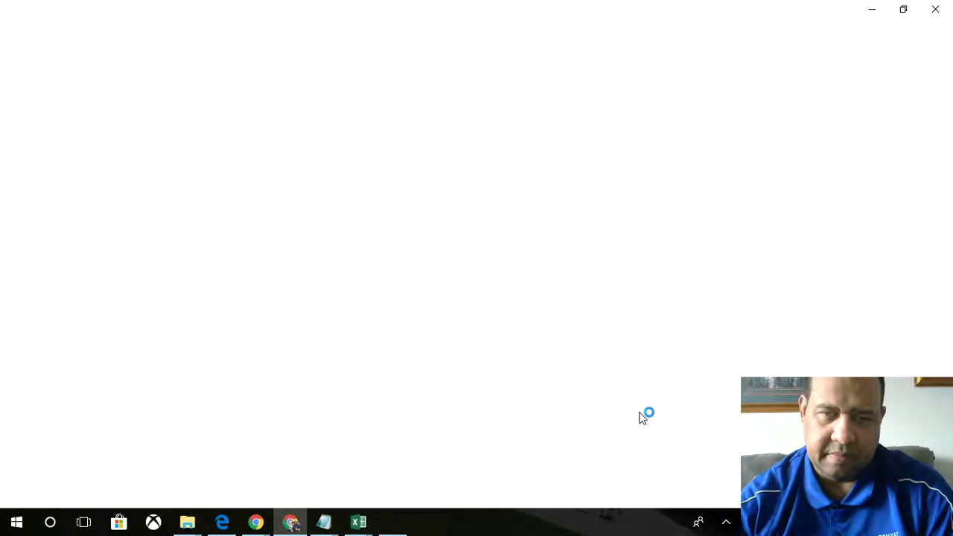
{"action": "left_click", "coordinate": [290, 523]}
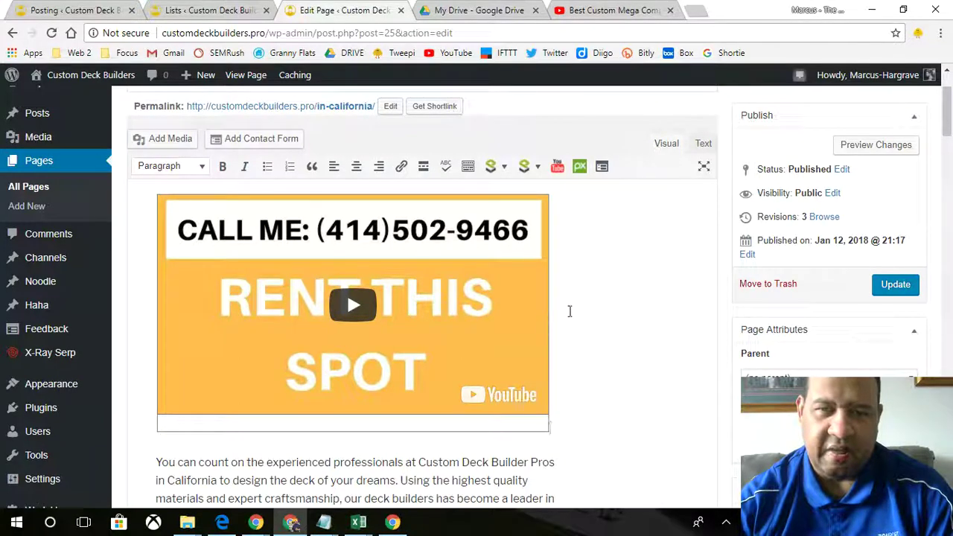
Separate the "Composite Decks" line from the text around it with extra line breaks and format it as Heading 2.
{"action": "scroll", "coordinate": [569, 305], "scroll_direction": "down", "scroll_amount": 2}
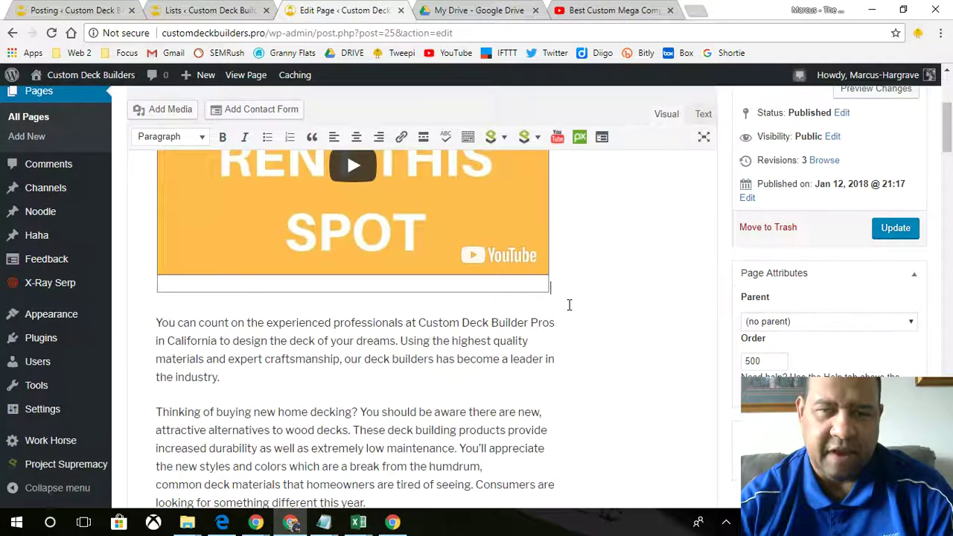
{"action": "scroll", "coordinate": [569, 305], "scroll_direction": "down", "scroll_amount": 5}
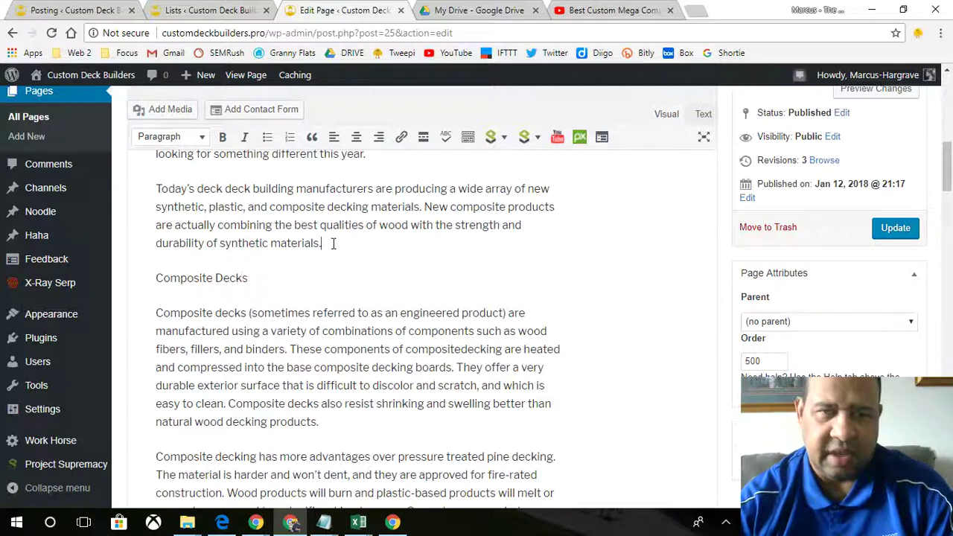
{"action": "key", "text": "Return"}
{"action": "left_click", "coordinate": [277, 277]}
{"action": "key", "text": "Return"}
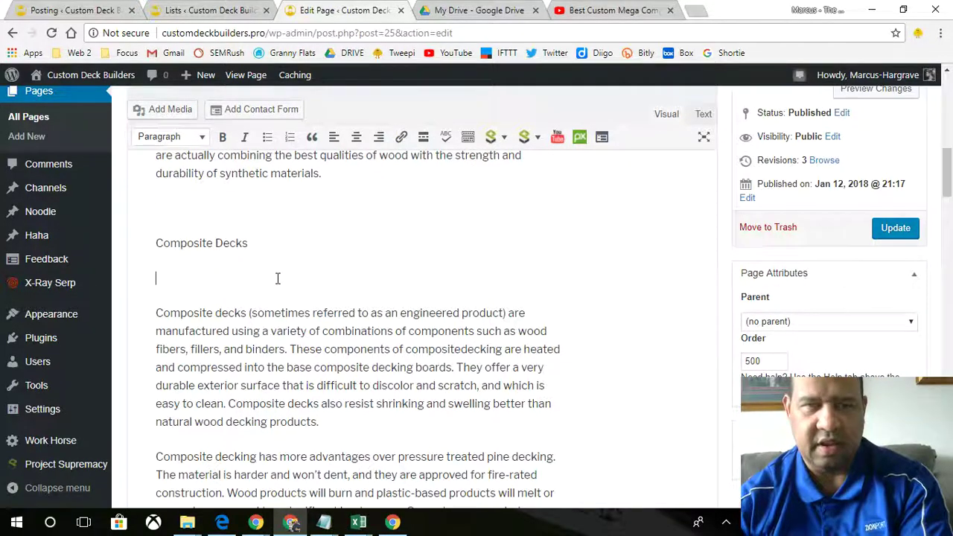
{"action": "left_click_drag", "start_coordinate": [273, 244], "coordinate": [157, 243]}
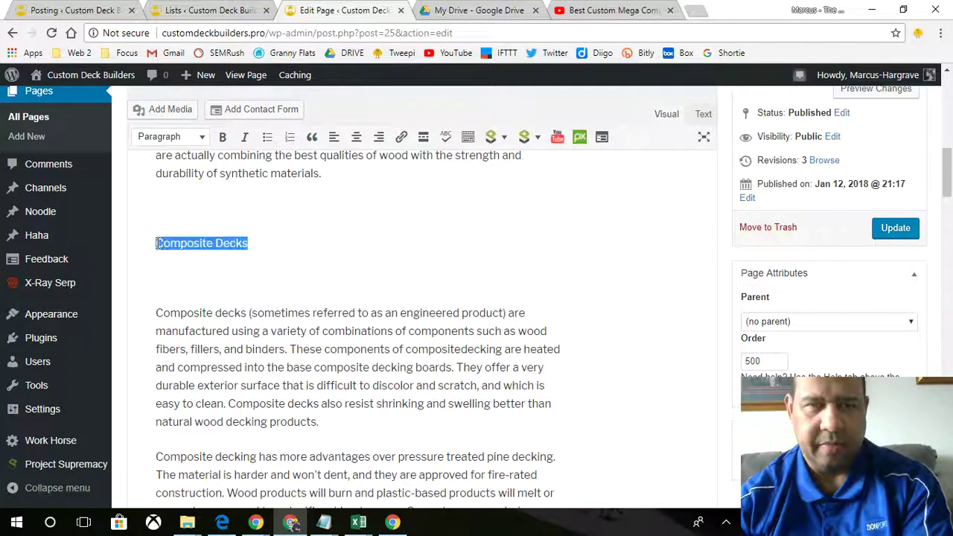
{"action": "left_click", "coordinate": [199, 140]}
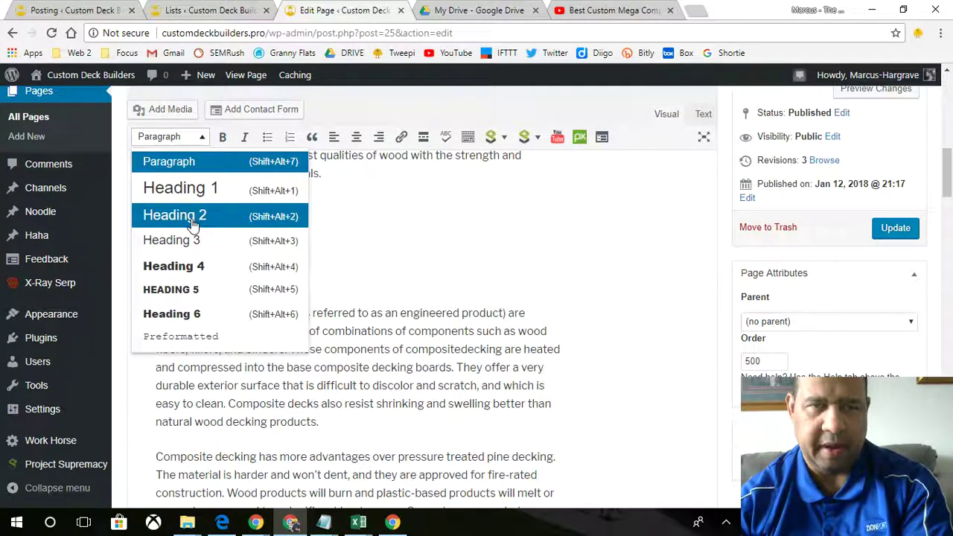
{"action": "left_click", "coordinate": [190, 224]}
Remove the surplus blank lines above and below the "Composite Decks" heading.
{"action": "left_click", "coordinate": [233, 191]}
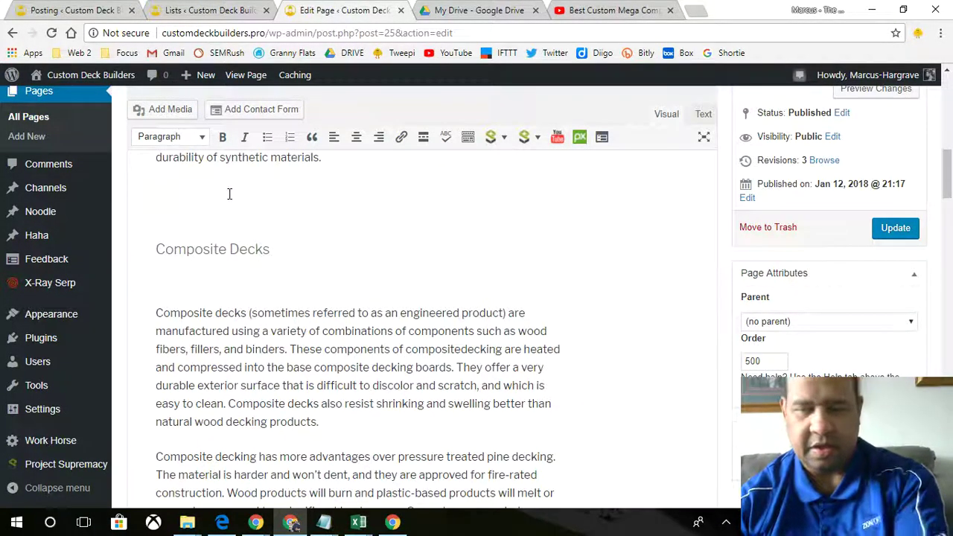
{"action": "key", "text": "Delete"}
{"action": "left_click", "coordinate": [203, 244]}
{"action": "key", "text": "Delete"}
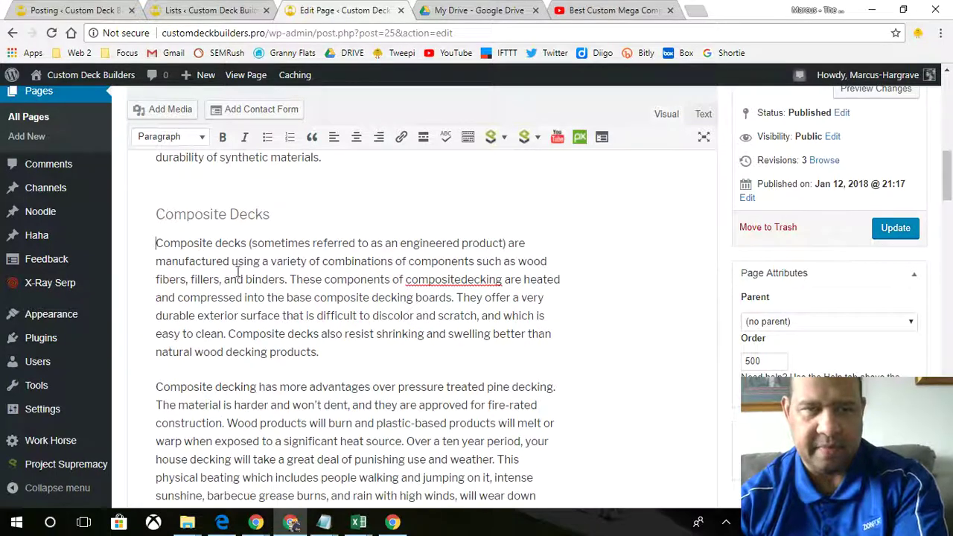
Review the headings and body text through the Outback Decking section, and check the embedded video at the start of the page.
{"action": "scroll", "coordinate": [254, 263], "scroll_direction": "down", "scroll_amount": 8}
{"action": "scroll", "coordinate": [253, 264], "scroll_direction": "down", "scroll_amount": 11}
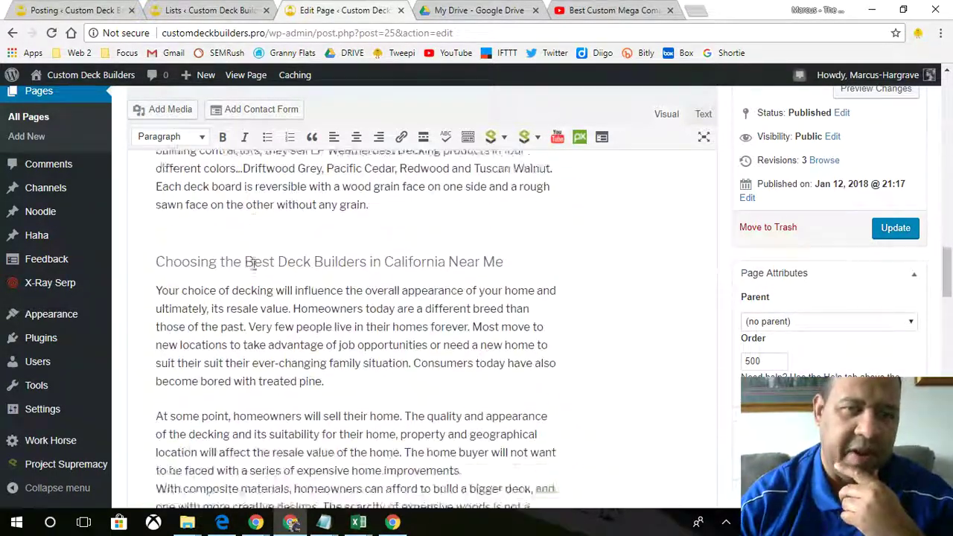
{"action": "scroll", "coordinate": [445, 304], "scroll_direction": "down", "scroll_amount": 2}
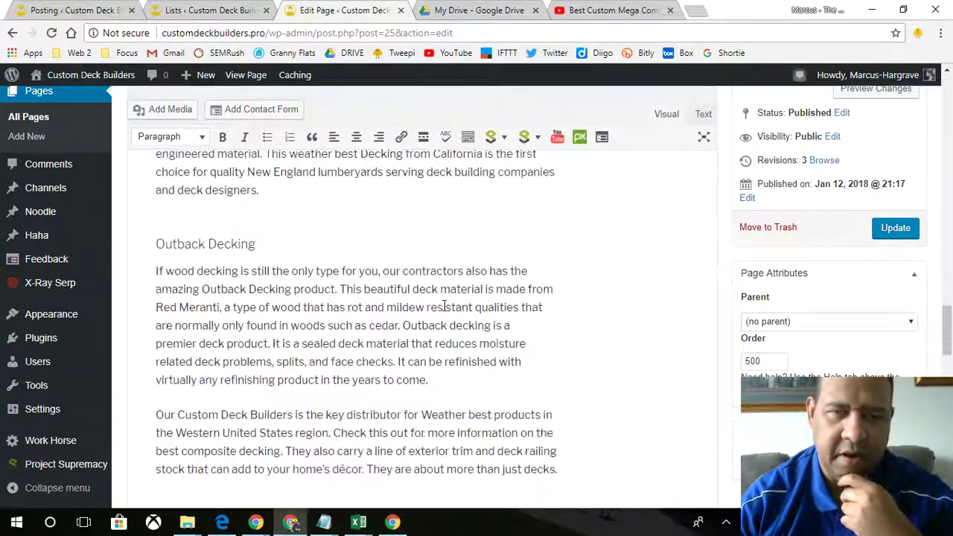
{"action": "scroll", "coordinate": [447, 304], "scroll_direction": "up", "scroll_amount": 10}
{"action": "scroll", "coordinate": [450, 304], "scroll_direction": "up", "scroll_amount": 15}
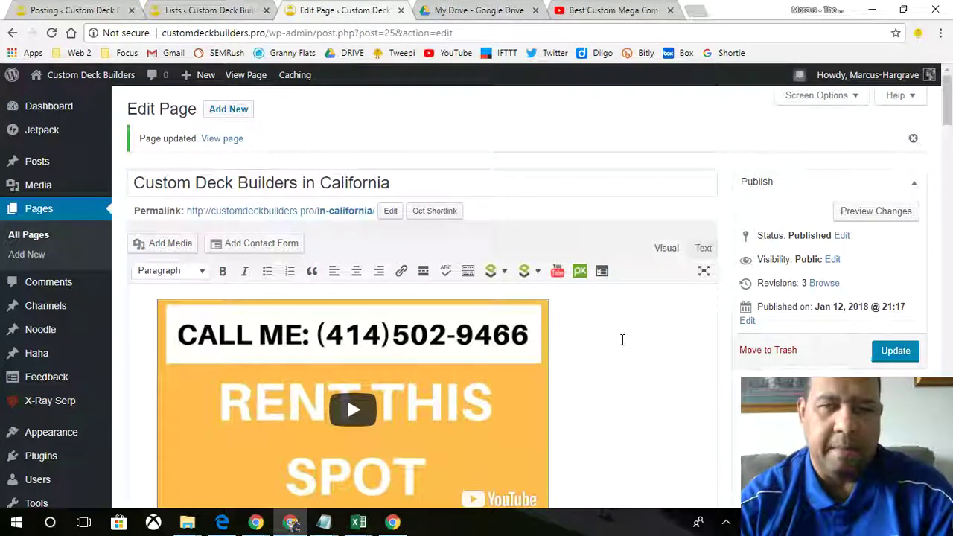
{"action": "scroll", "coordinate": [622, 340], "scroll_direction": "down", "scroll_amount": 3}
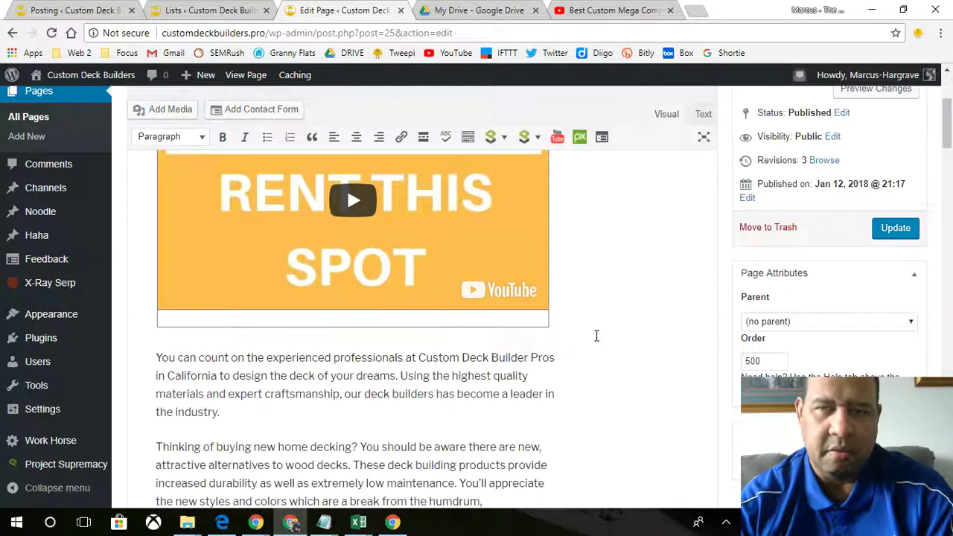
{"action": "scroll", "coordinate": [599, 335], "scroll_direction": "up", "scroll_amount": 3}
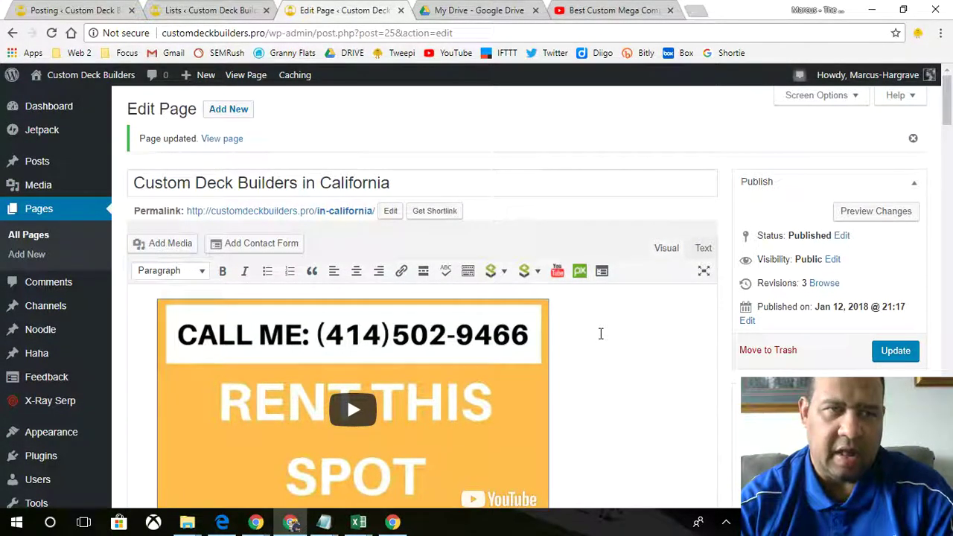
Try to go to the post categories, cancel leaving the editor, and update the Custom Deck Builders in California page.
{"action": "mouse_move", "coordinate": [44, 309]}
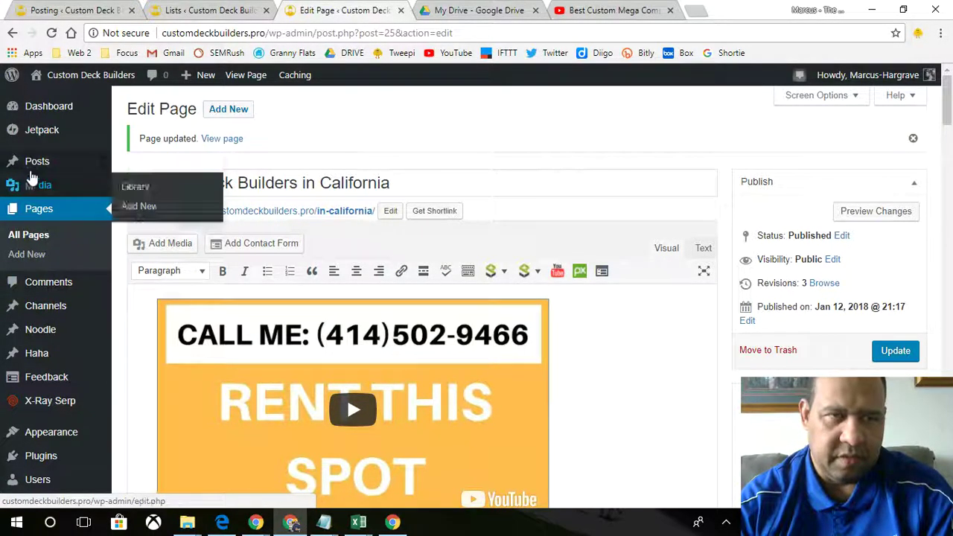
{"action": "mouse_move", "coordinate": [33, 167]}
{"action": "left_click", "coordinate": [136, 208]}
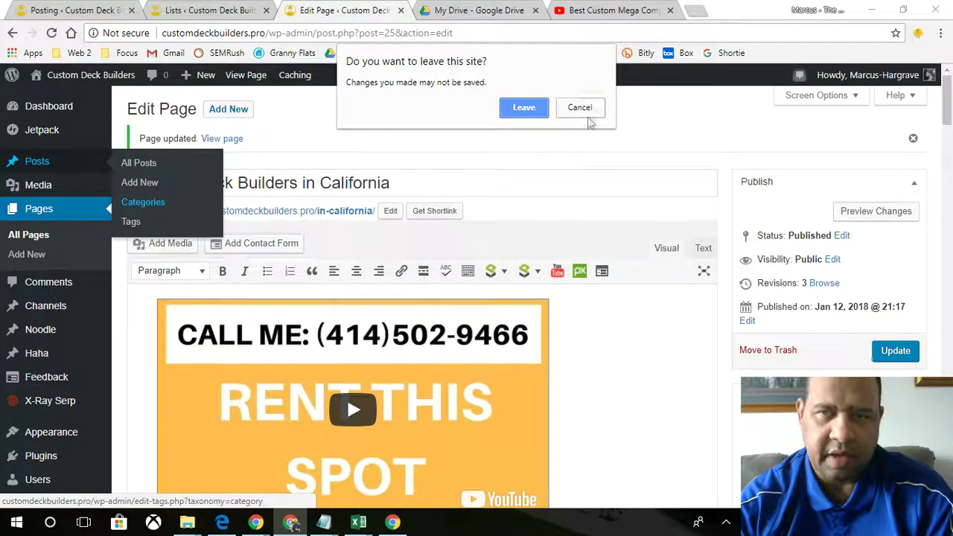
{"action": "left_click", "coordinate": [586, 113]}
{"action": "left_click", "coordinate": [908, 362]}
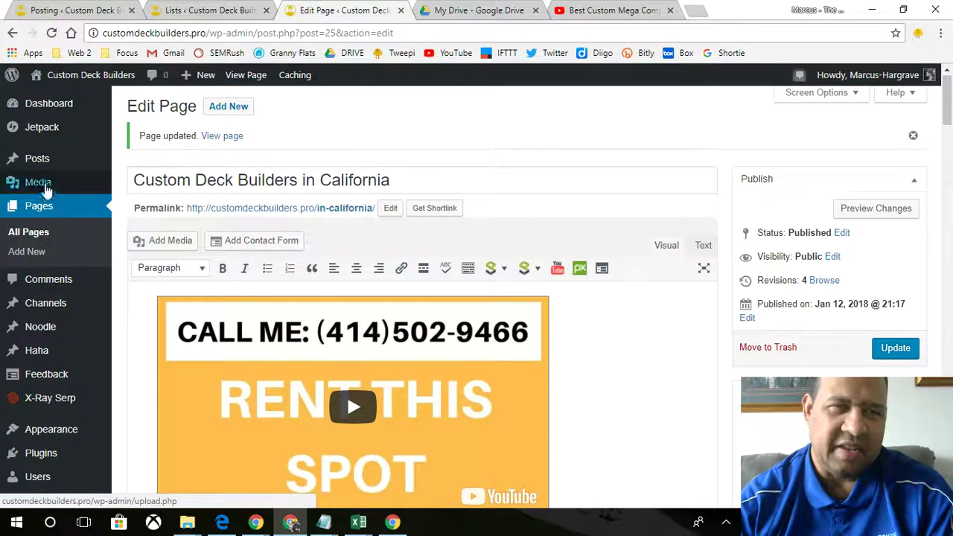
Open the post categories list and check the California category's view link.
{"action": "mouse_move", "coordinate": [35, 158]}
{"action": "left_click", "coordinate": [143, 199]}
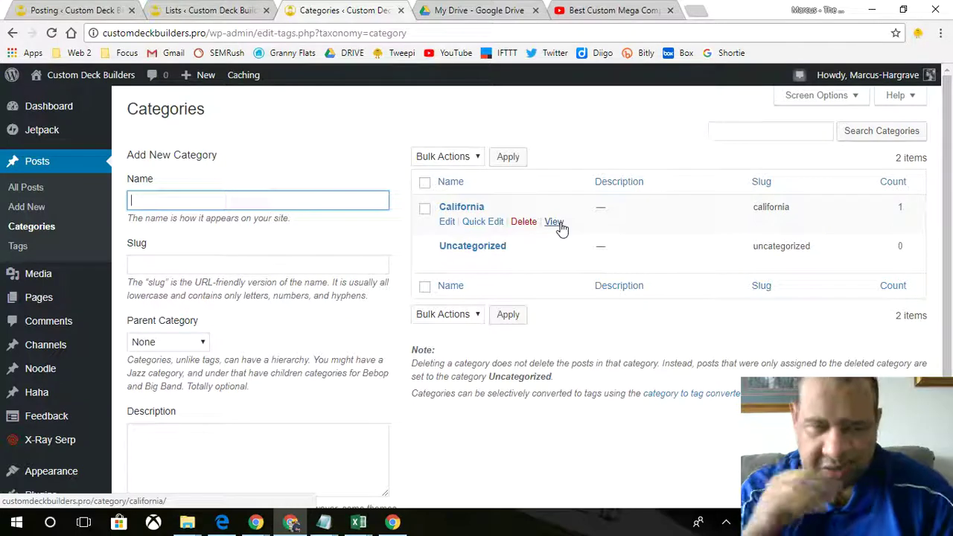
Set the category base to near-me in the permalink settings and save the changes.
{"action": "scroll", "coordinate": [456, 260], "scroll_direction": "down", "scroll_amount": 3}
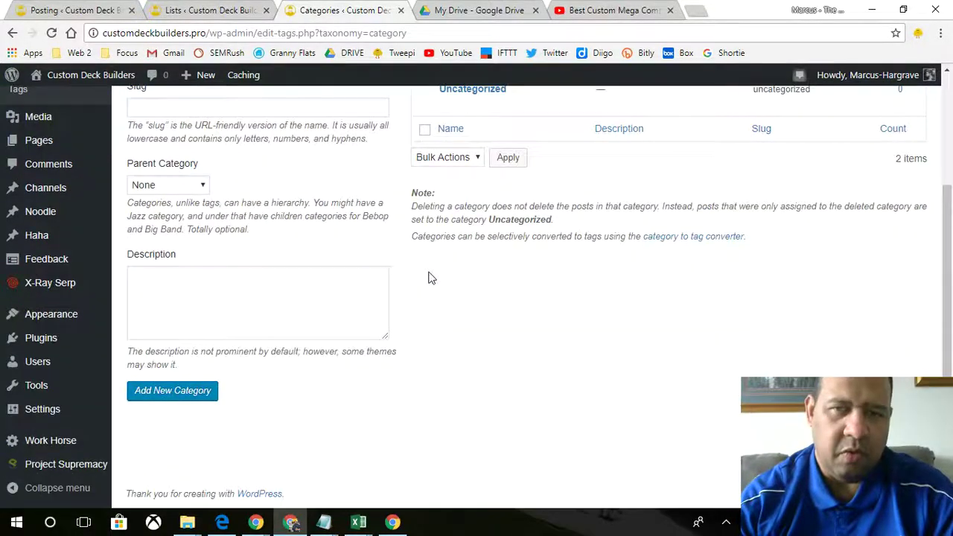
{"action": "mouse_move", "coordinate": [55, 426]}
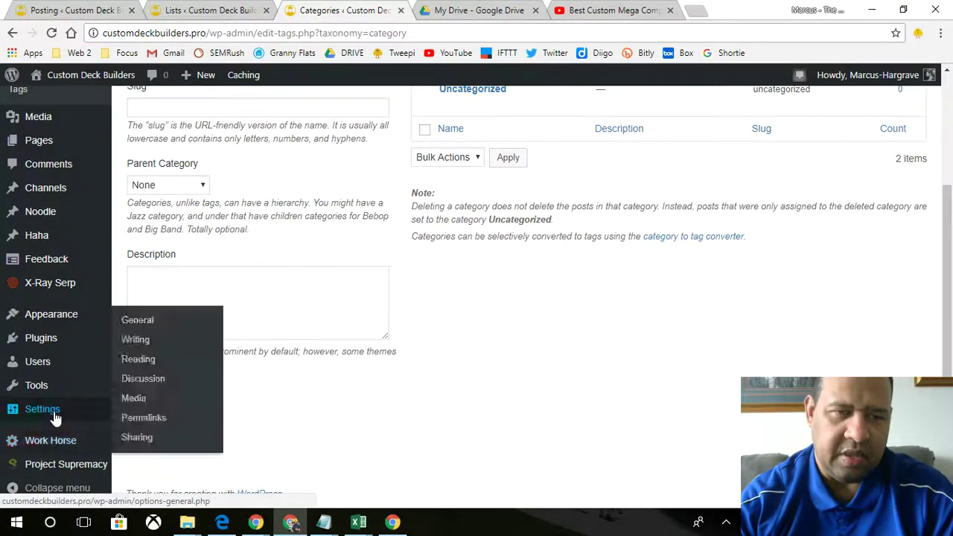
{"action": "left_click", "coordinate": [151, 418]}
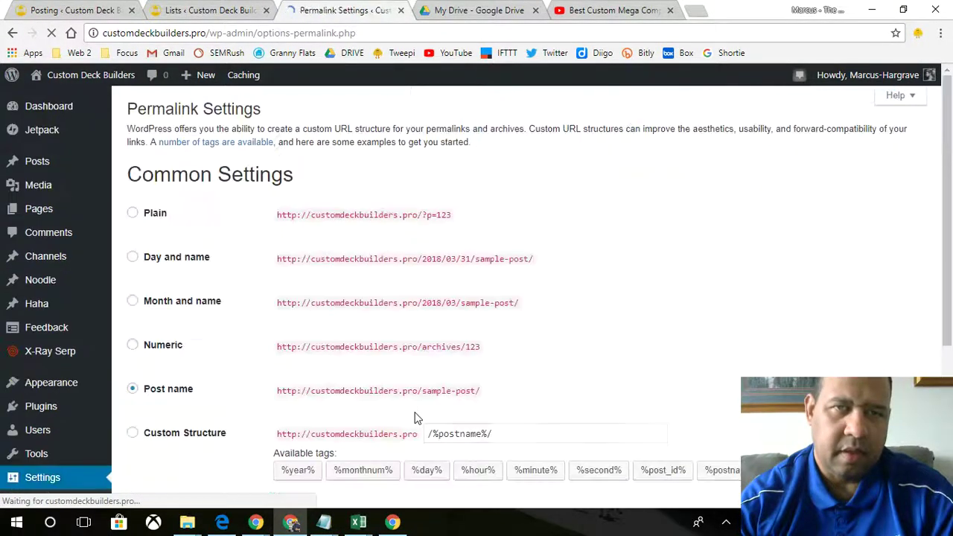
{"action": "scroll", "coordinate": [419, 414], "scroll_direction": "down", "scroll_amount": 2}
{"action": "scroll", "coordinate": [421, 410], "scroll_direction": "down", "scroll_amount": 1}
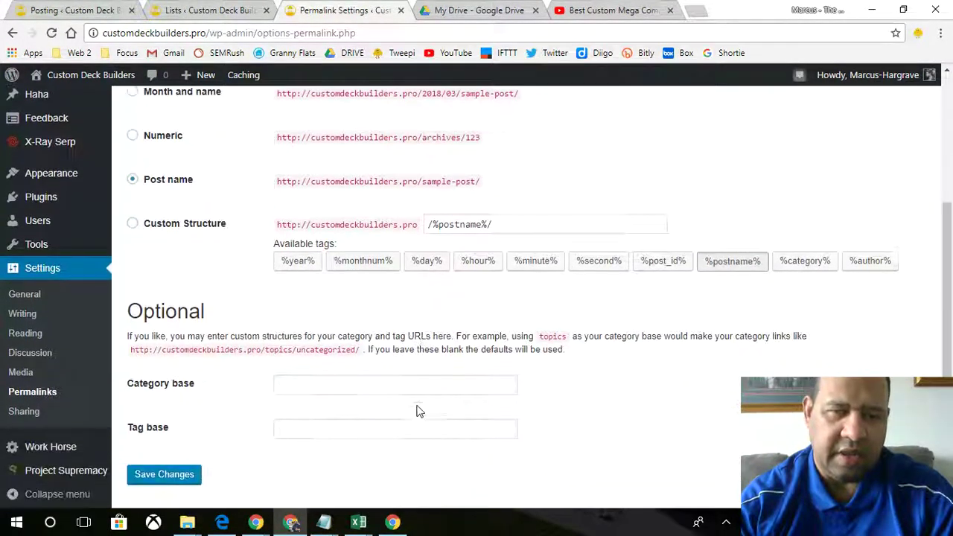
{"action": "left_click", "coordinate": [409, 389]}
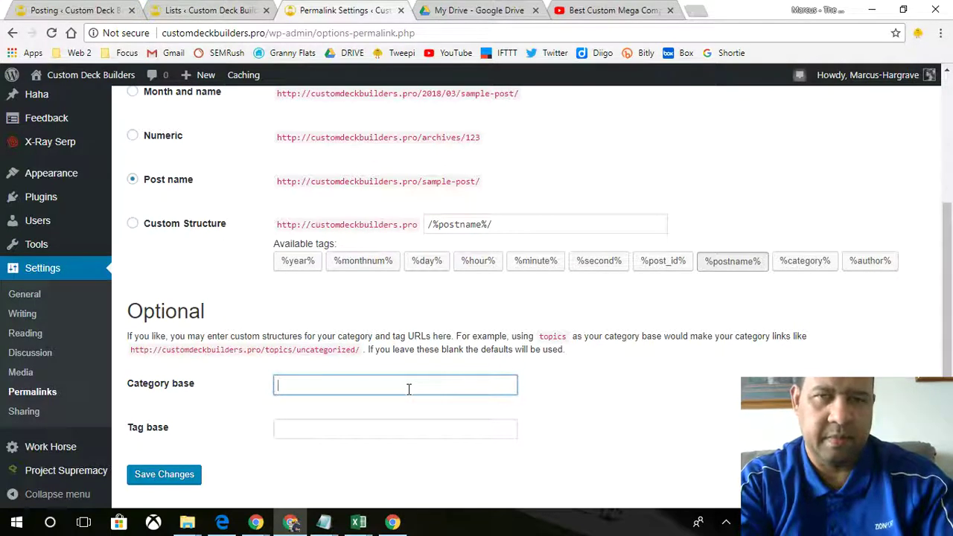
{"action": "key", "text": "BackSpace"}
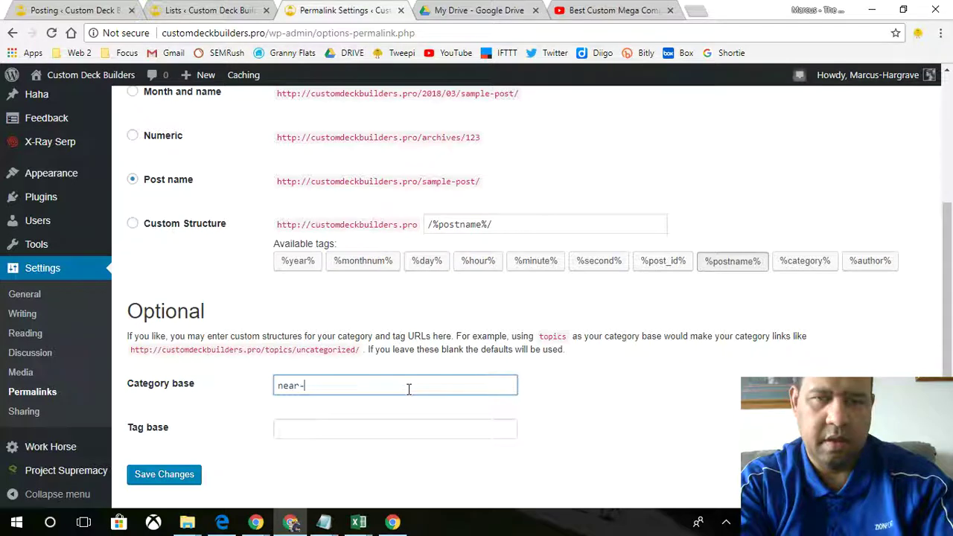
{"action": "type", "text": "me"}
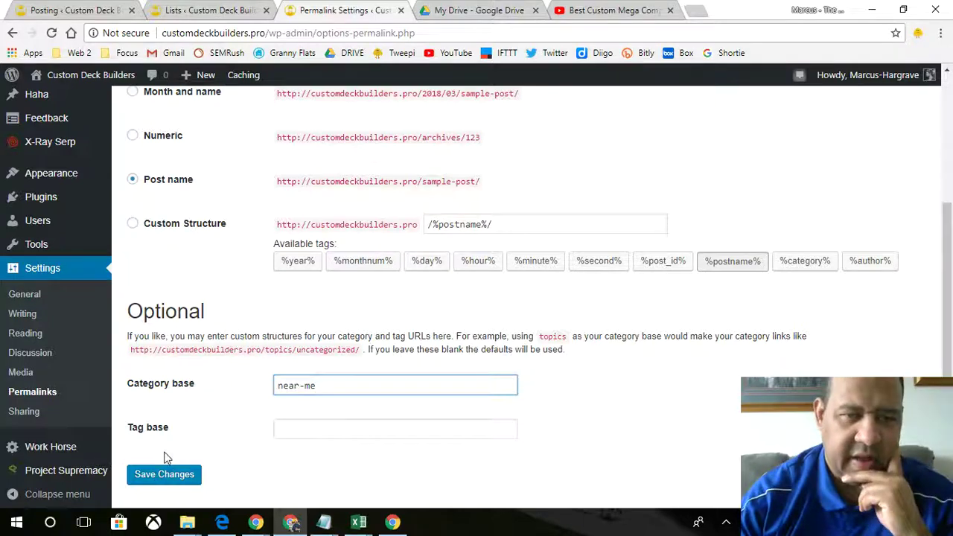
{"action": "left_click", "coordinate": [167, 475]}
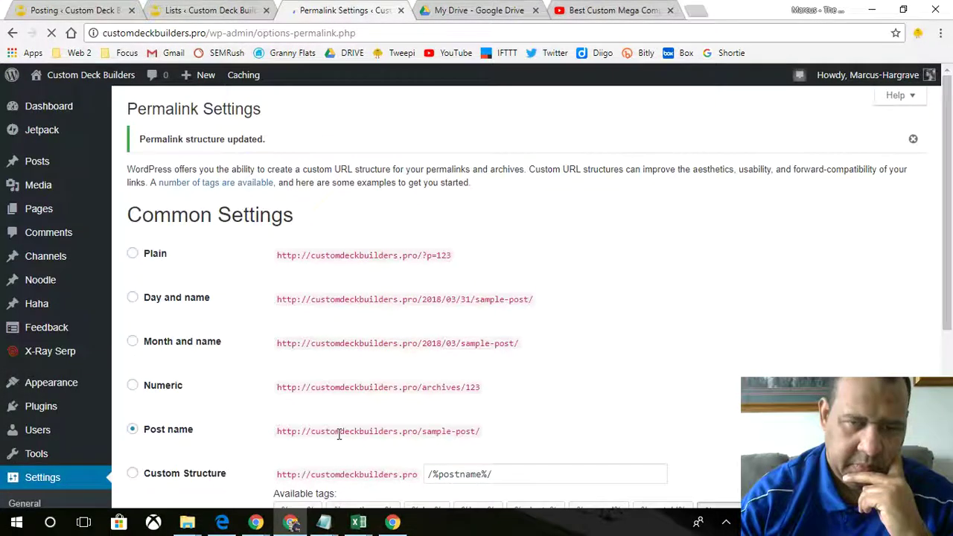
Check the saved category base in the permalink settings and return to the post categories list.
{"action": "scroll", "coordinate": [345, 427], "scroll_direction": "down", "scroll_amount": 1}
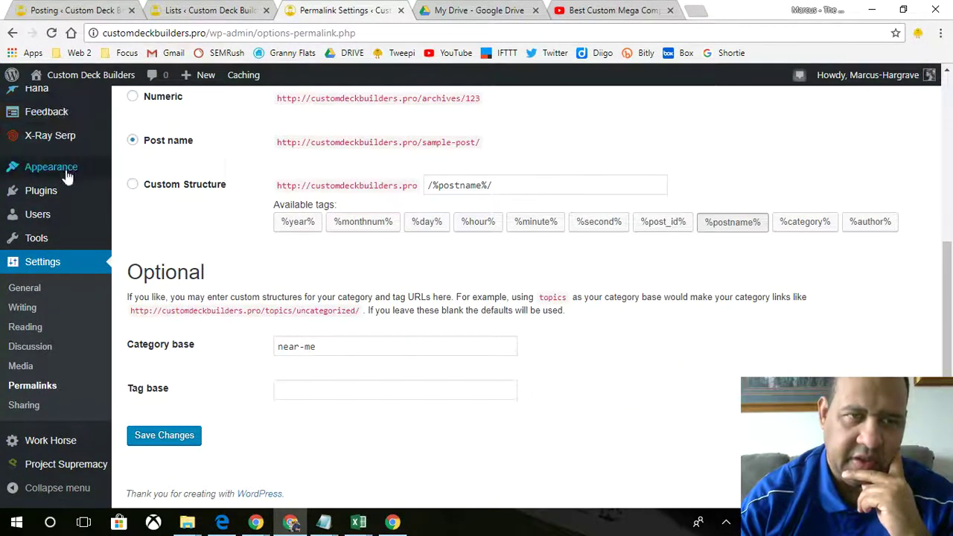
{"action": "scroll", "coordinate": [66, 175], "scroll_direction": "up", "scroll_amount": 2}
{"action": "scroll", "coordinate": [269, 298], "scroll_direction": "down", "scroll_amount": 2}
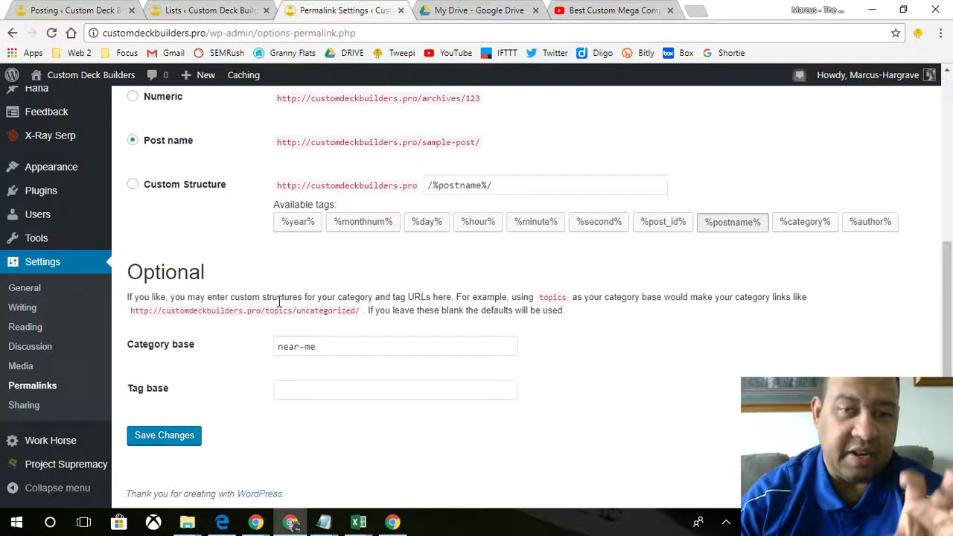
{"action": "scroll", "coordinate": [213, 249], "scroll_direction": "up", "scroll_amount": 4}
{"action": "mouse_move", "coordinate": [52, 213]}
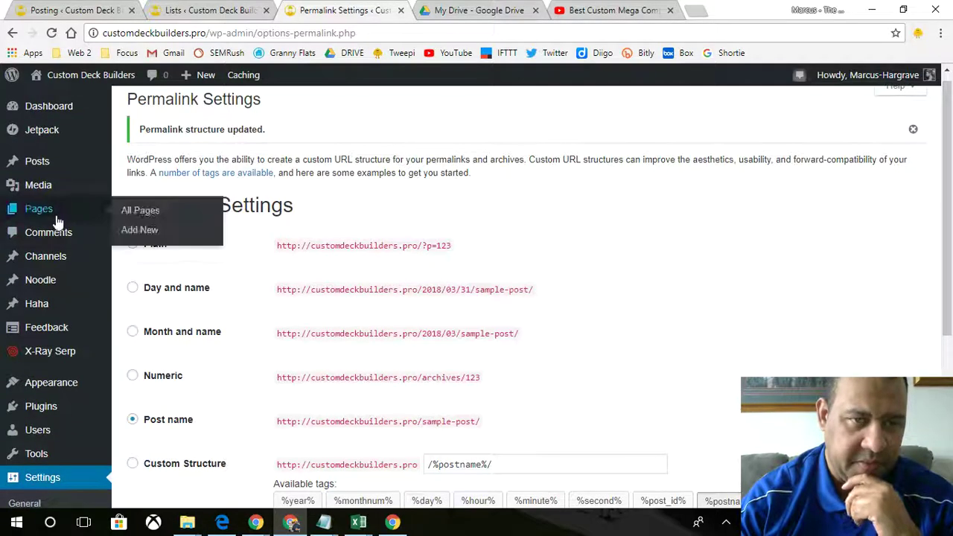
{"action": "mouse_move", "coordinate": [51, 165]}
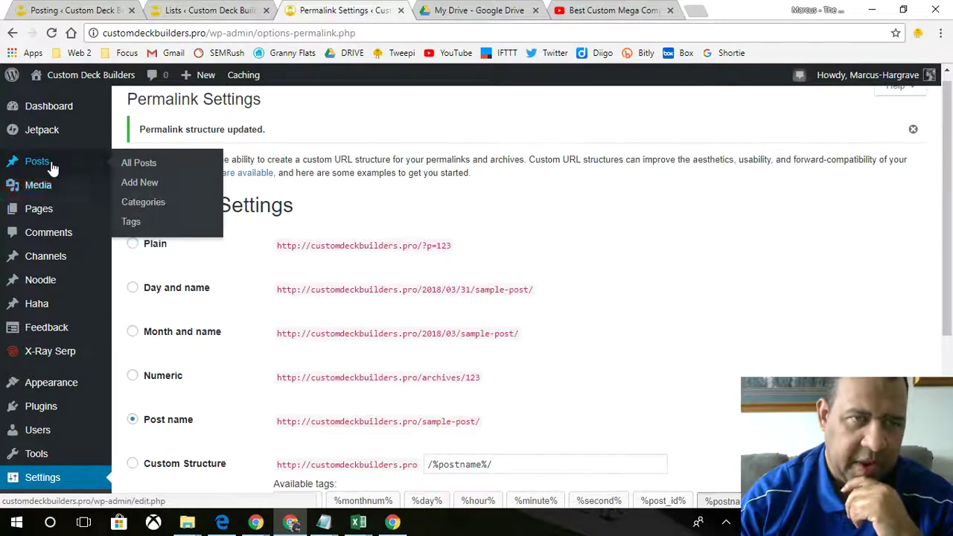
{"action": "left_click", "coordinate": [153, 212]}
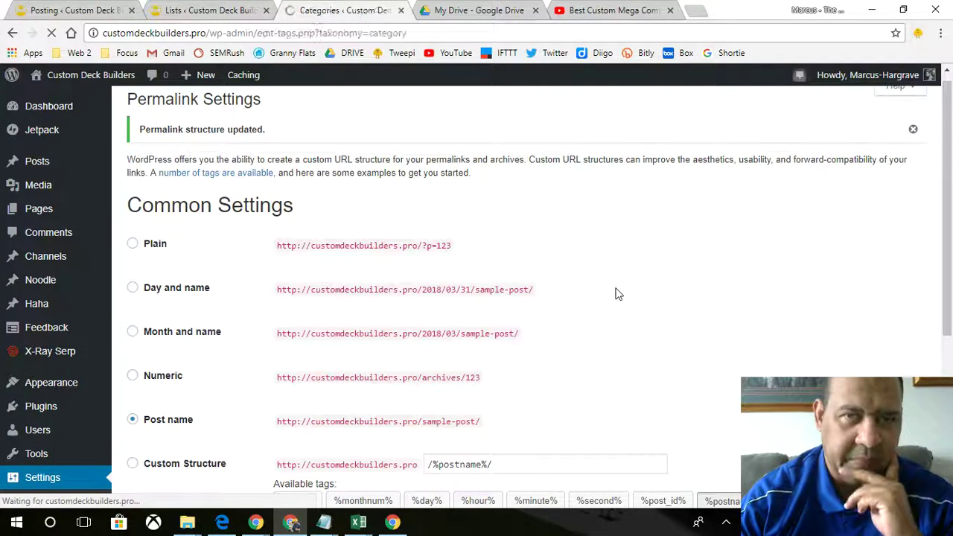
Open the California category archive in a new tab, close the rental pop-up and look over the listed post.
{"action": "mouse_move", "coordinate": [506, 210]}
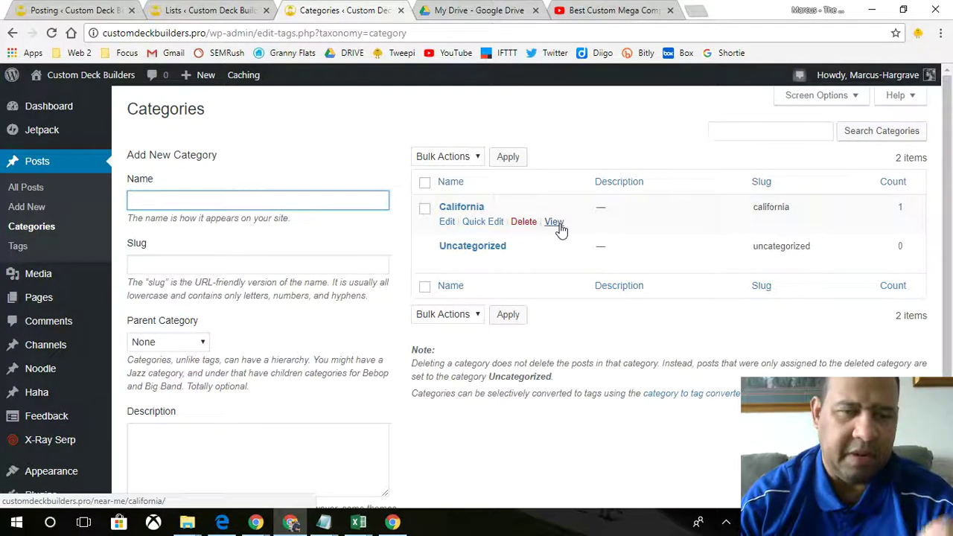
{"action": "right_click", "coordinate": [555, 222]}
{"action": "left_click", "coordinate": [580, 234]}
{"action": "left_click", "coordinate": [424, 17]}
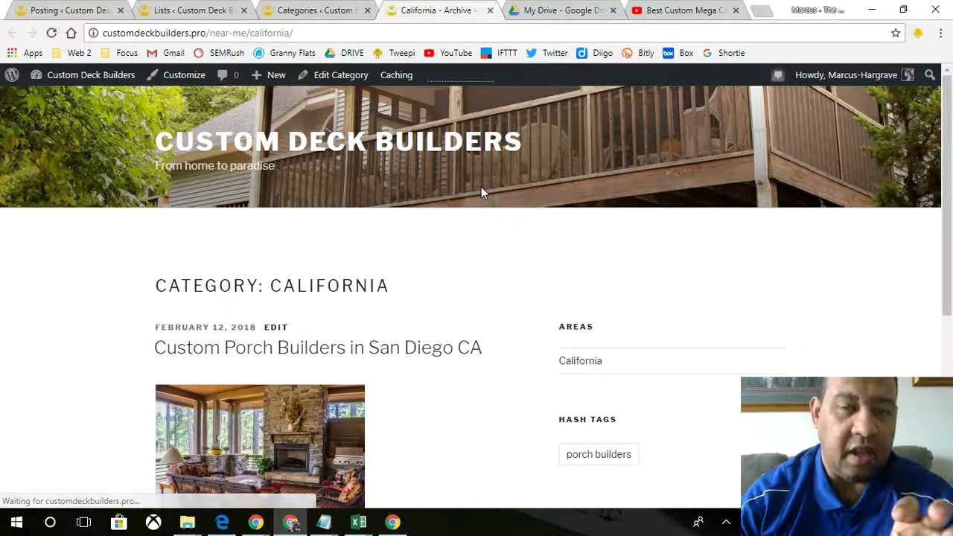
{"action": "scroll", "coordinate": [482, 193], "scroll_direction": "down", "scroll_amount": 1}
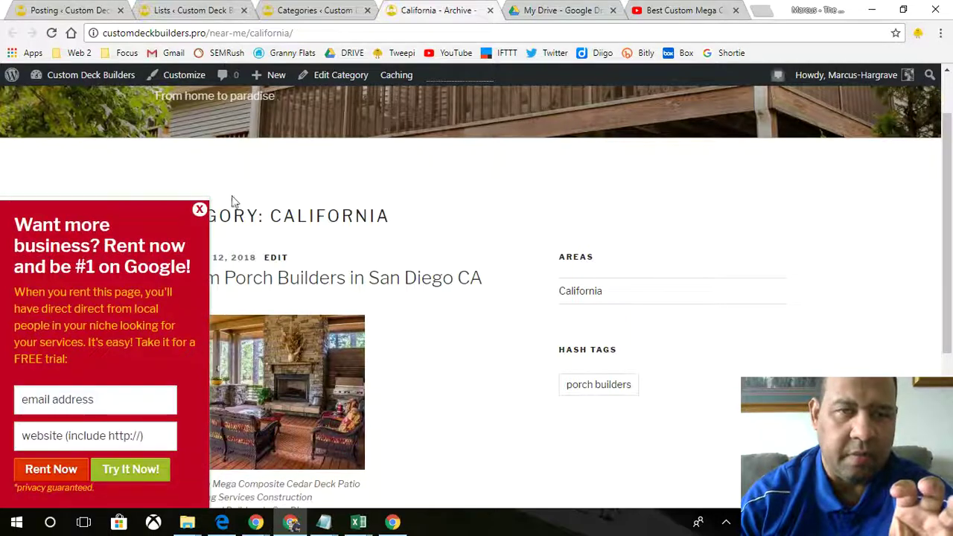
{"action": "left_click", "coordinate": [200, 209]}
{"action": "scroll", "coordinate": [417, 246], "scroll_direction": "down", "scroll_amount": 1}
{"action": "scroll", "coordinate": [426, 246], "scroll_direction": "down", "scroll_amount": 2}
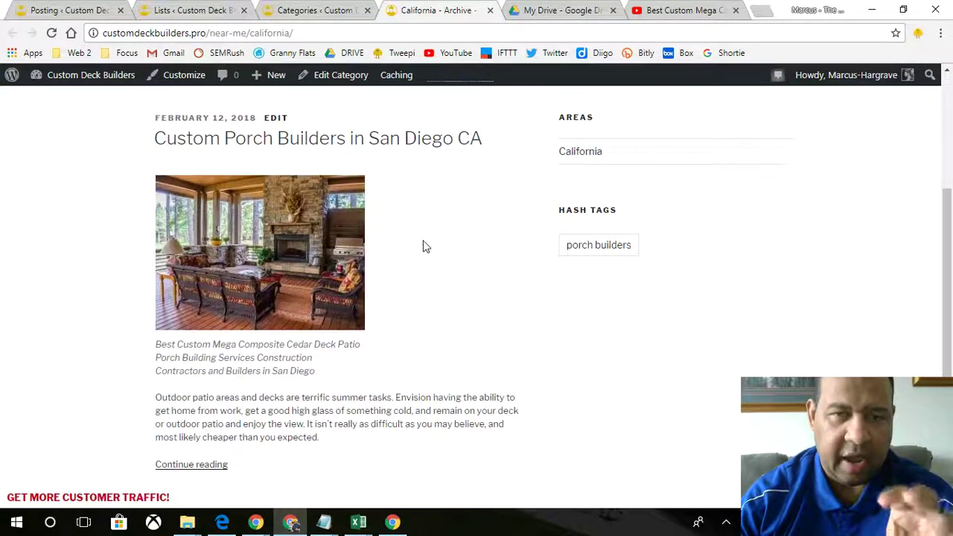
Examine the California category archive page, including its porch builders post, areas list and hash tags.
{"action": "scroll", "coordinate": [424, 237], "scroll_direction": "up", "scroll_amount": 2}
{"action": "scroll", "coordinate": [436, 223], "scroll_direction": "down", "scroll_amount": 1}
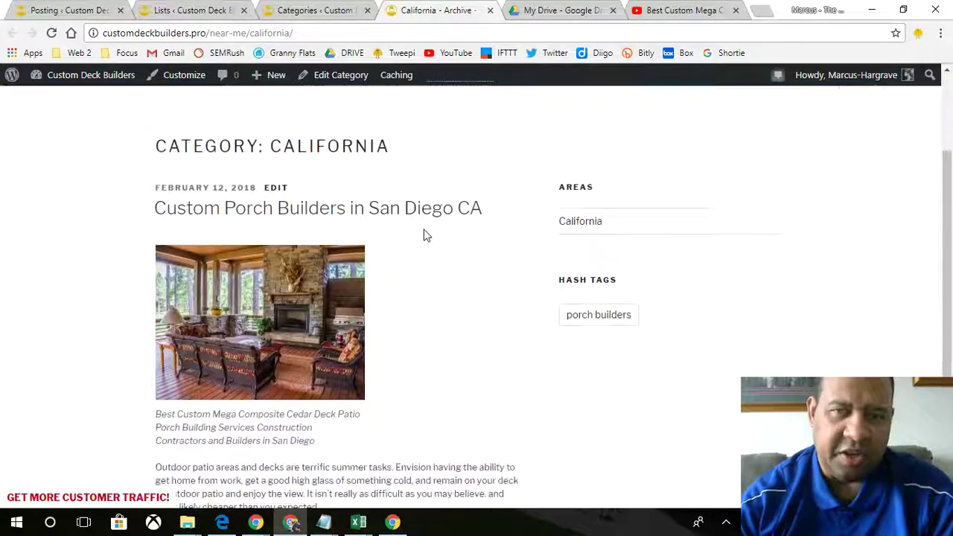
{"action": "scroll", "coordinate": [444, 209], "scroll_direction": "down", "scroll_amount": 2}
{"action": "scroll", "coordinate": [442, 211], "scroll_direction": "up", "scroll_amount": 2}
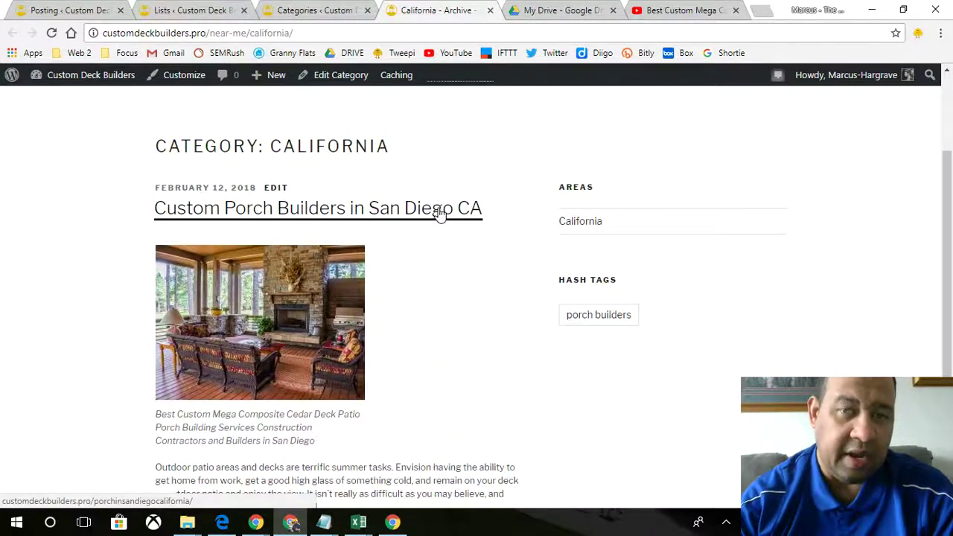
{"action": "scroll", "coordinate": [440, 214], "scroll_direction": "down", "scroll_amount": 3}
{"action": "scroll", "coordinate": [442, 216], "scroll_direction": "up", "scroll_amount": 2}
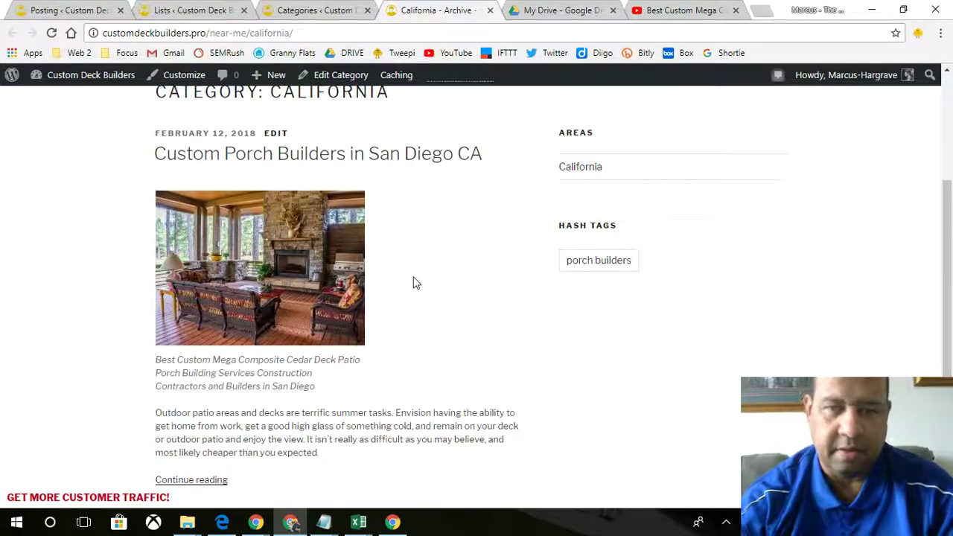
{"action": "scroll", "coordinate": [402, 272], "scroll_direction": "down", "scroll_amount": 2}
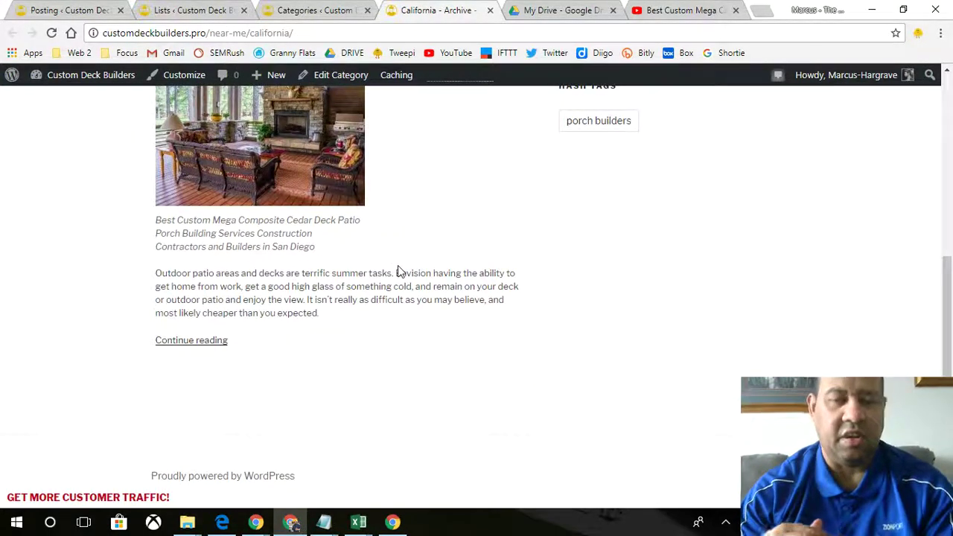
{"action": "scroll", "coordinate": [403, 274], "scroll_direction": "up", "scroll_amount": 3}
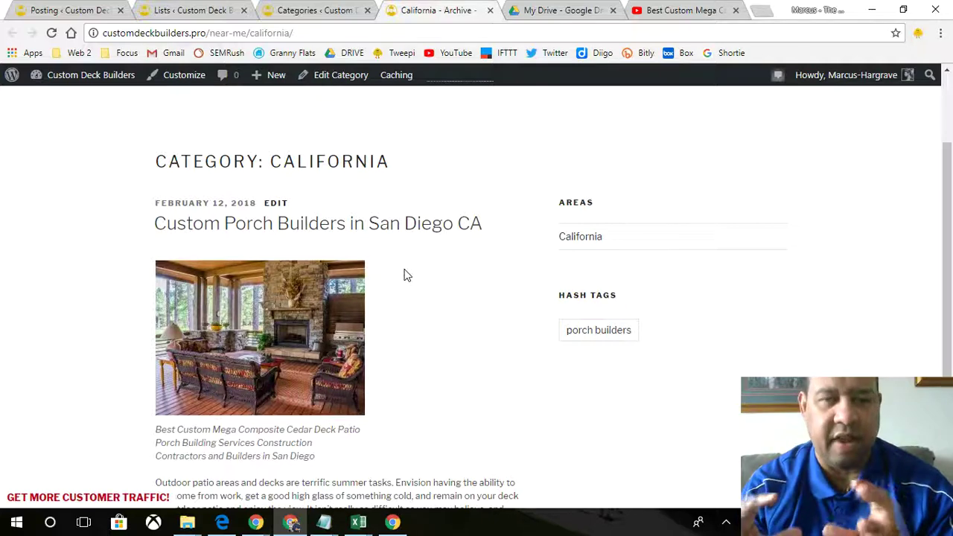
{"action": "scroll", "coordinate": [404, 277], "scroll_direction": "down", "scroll_amount": 3}
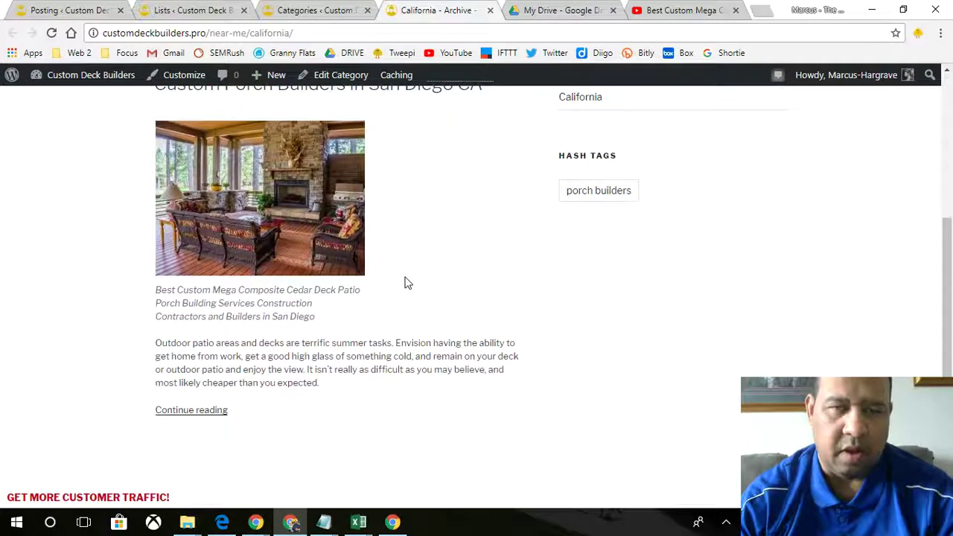
{"action": "scroll", "coordinate": [423, 298], "scroll_direction": "up", "scroll_amount": 3}
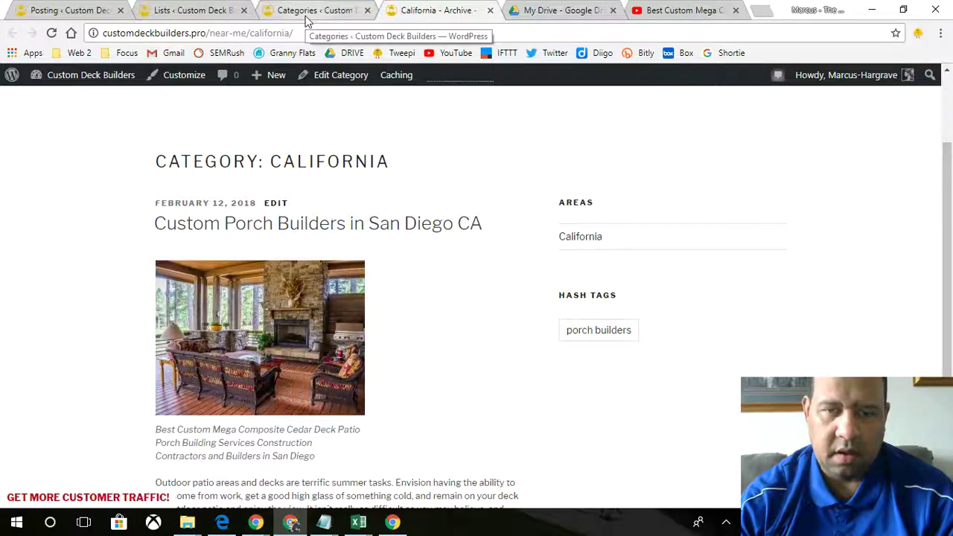
Search Google in the guest browser window for "Best Custom Mega Composite Cedar Deck Patio Porch Building Services Contractors Builders California".
{"action": "left_click", "coordinate": [393, 522]}
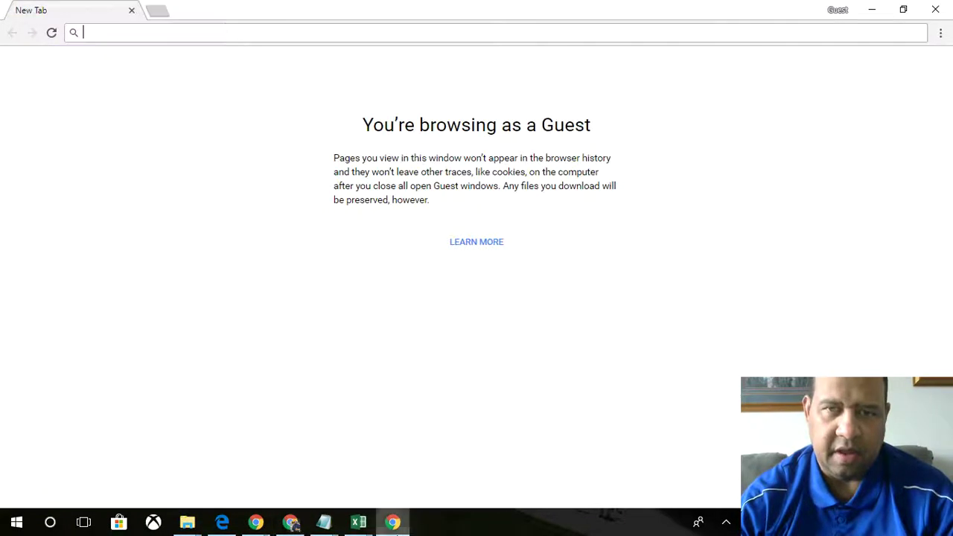
{"action": "right_click", "coordinate": [276, 47]}
{"action": "right_click", "coordinate": [272, 33]}
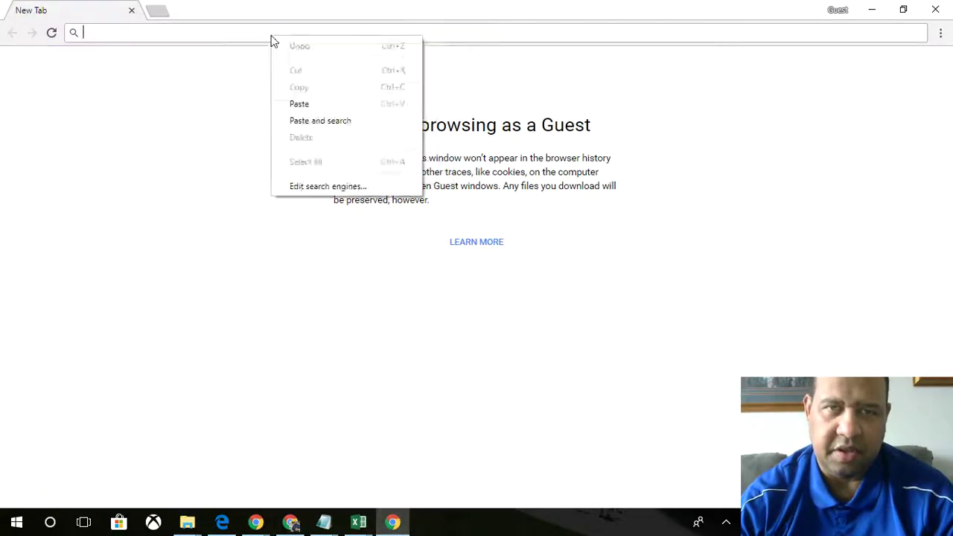
{"action": "left_click", "coordinate": [320, 119]}
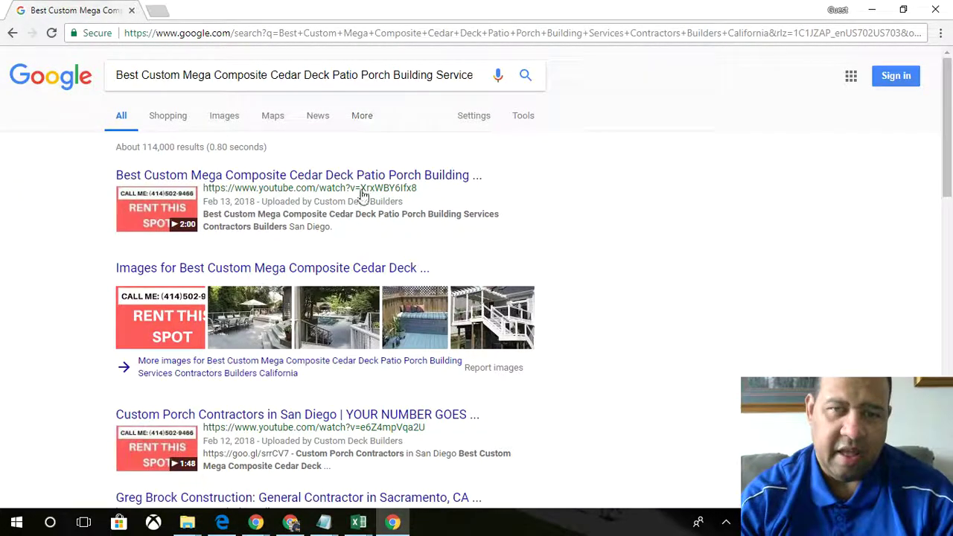
Examine the search results for the Custom Deck Builders videos and site pages, and close the guest window.
{"action": "scroll", "coordinate": [485, 287], "scroll_direction": "down", "scroll_amount": 2}
{"action": "scroll", "coordinate": [454, 266], "scroll_direction": "up", "scroll_amount": 2}
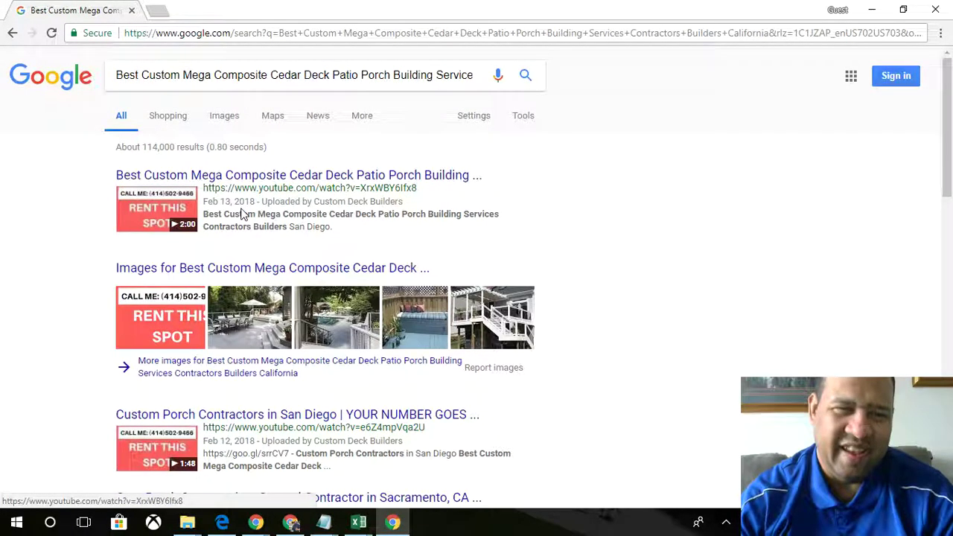
{"action": "scroll", "coordinate": [245, 215], "scroll_direction": "down", "scroll_amount": 1}
{"action": "scroll", "coordinate": [395, 376], "scroll_direction": "down", "scroll_amount": 1}
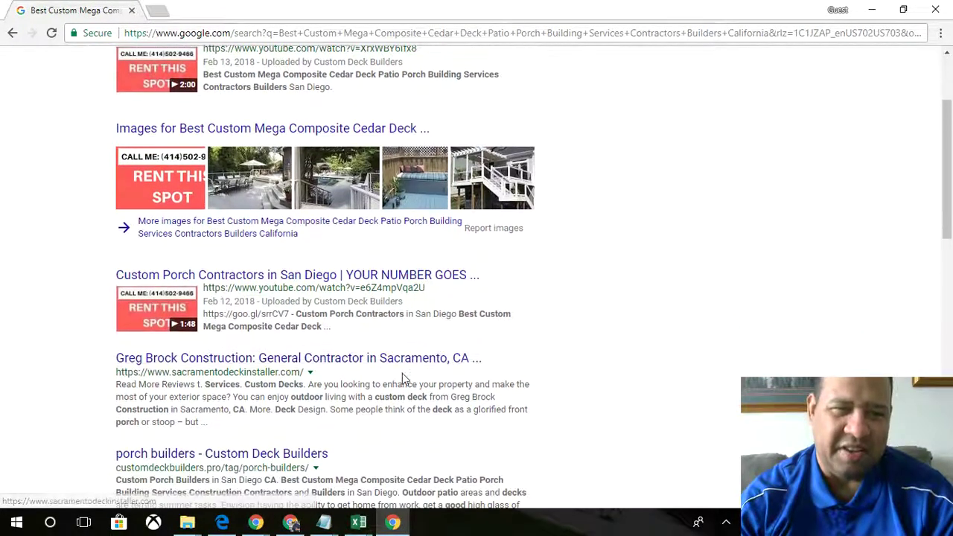
{"action": "scroll", "coordinate": [384, 339], "scroll_direction": "down", "scroll_amount": 1}
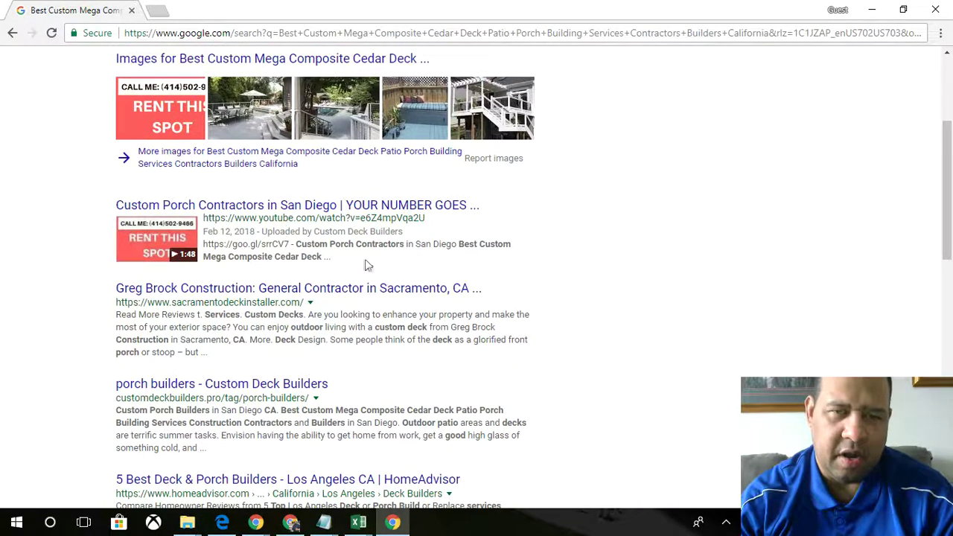
{"action": "scroll", "coordinate": [533, 307], "scroll_direction": "down", "scroll_amount": 10}
{"action": "scroll", "coordinate": [531, 313], "scroll_direction": "up", "scroll_amount": 12}
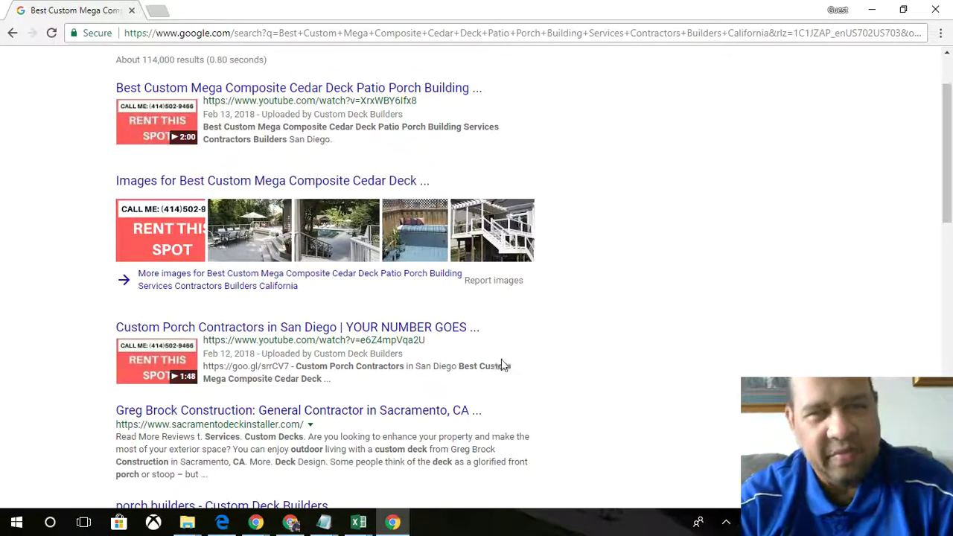
{"action": "scroll", "coordinate": [555, 322], "scroll_direction": "up", "scroll_amount": 2}
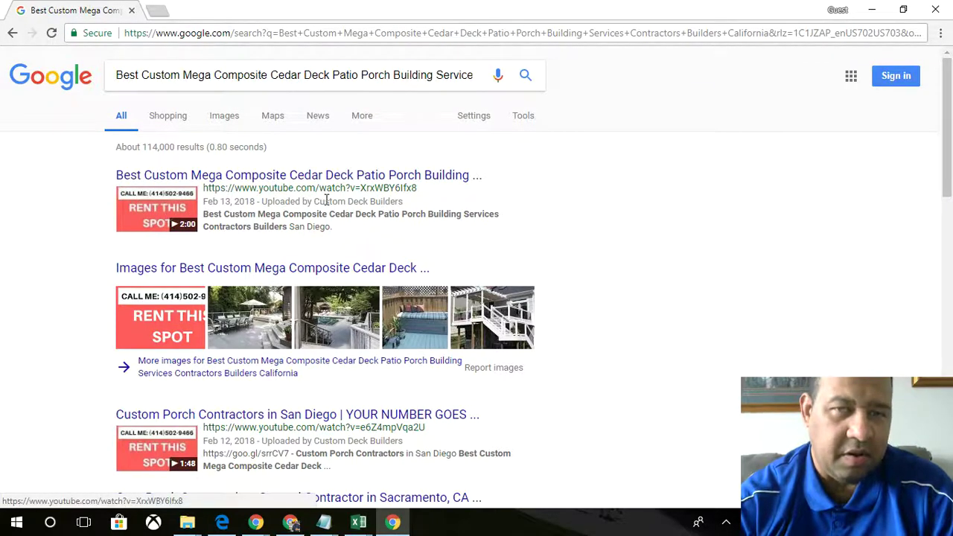
{"action": "left_click", "coordinate": [936, 11]}
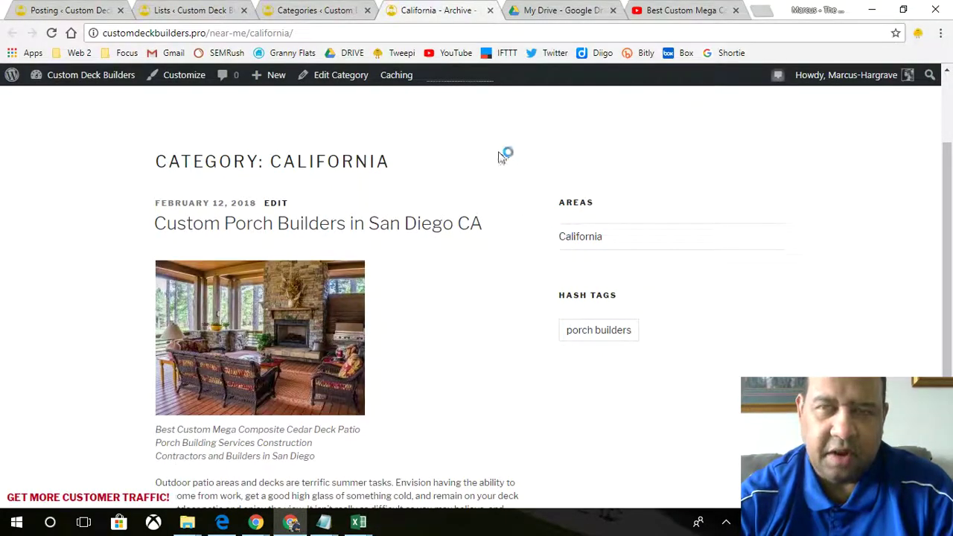
Close the YouTube video page and copy the web address of the California category archive.
{"action": "left_click", "coordinate": [685, 17]}
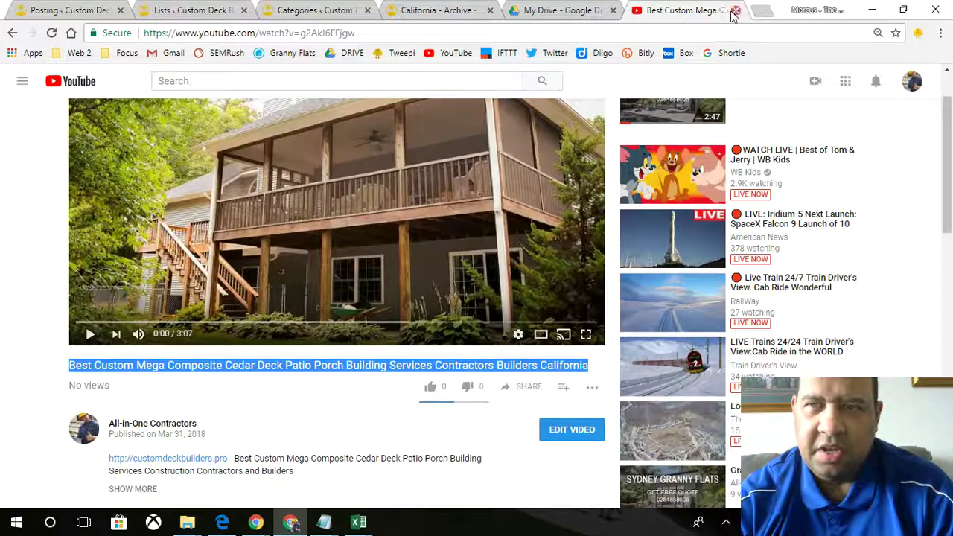
{"action": "left_click", "coordinate": [736, 10]}
{"action": "left_click", "coordinate": [439, 12]}
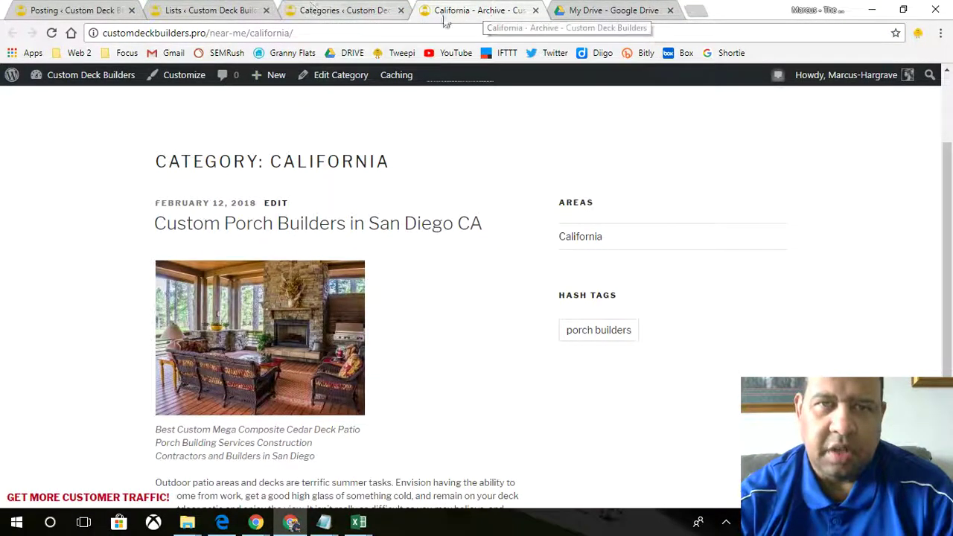
{"action": "left_click", "coordinate": [264, 33]}
{"action": "right_click", "coordinate": [264, 32]}
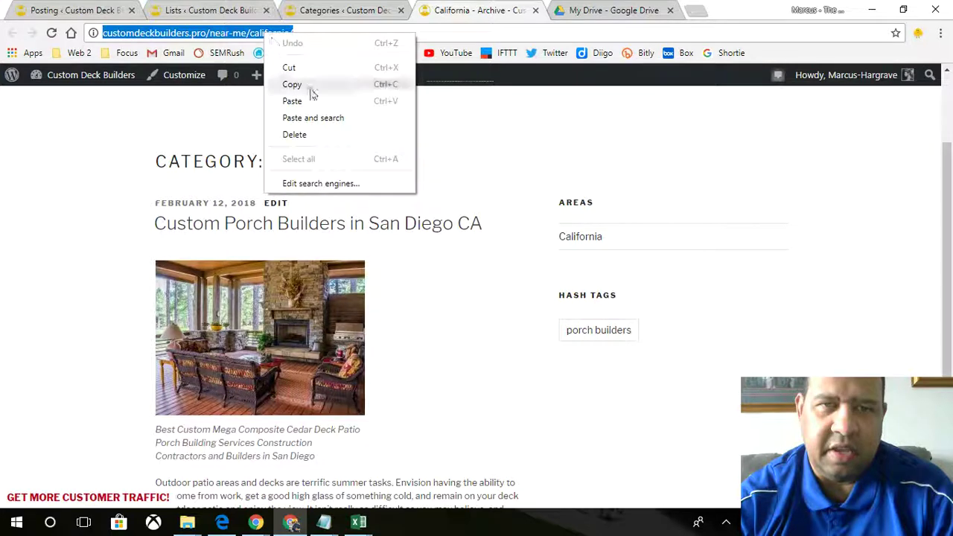
{"action": "left_click", "coordinate": [311, 90]}
{"action": "left_click", "coordinate": [617, 13]}
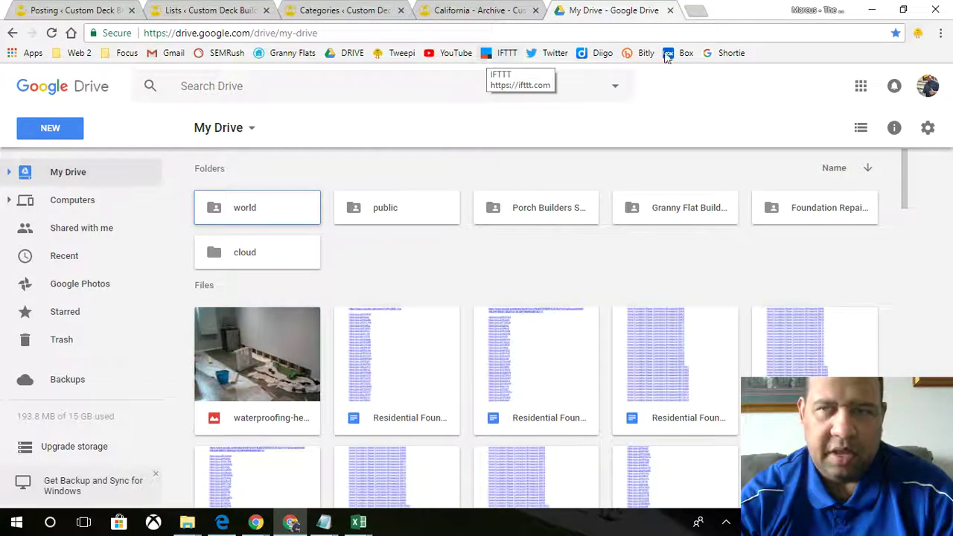
{"action": "left_click", "coordinate": [725, 58]}
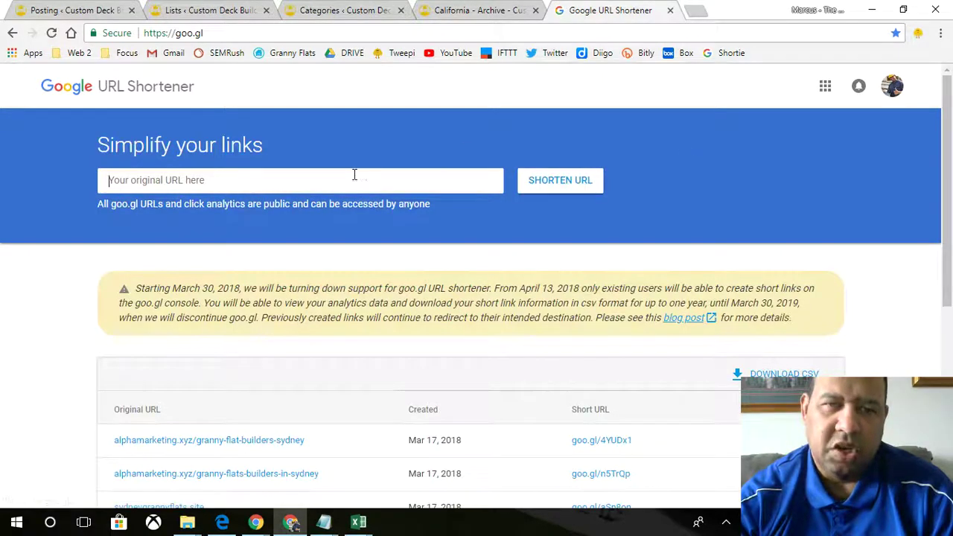
{"action": "right_click", "coordinate": [354, 177]}
{"action": "left_click", "coordinate": [395, 260]}
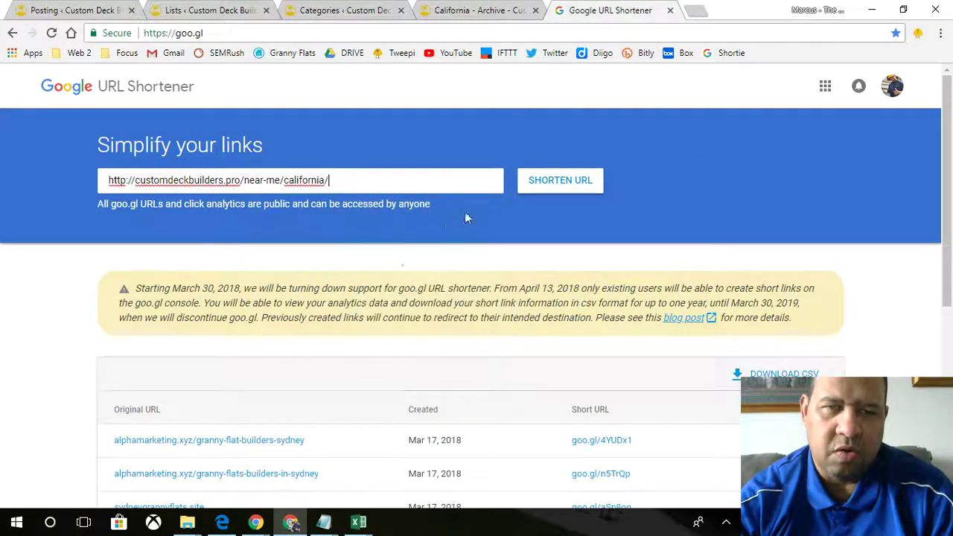
{"action": "left_click", "coordinate": [565, 181]}
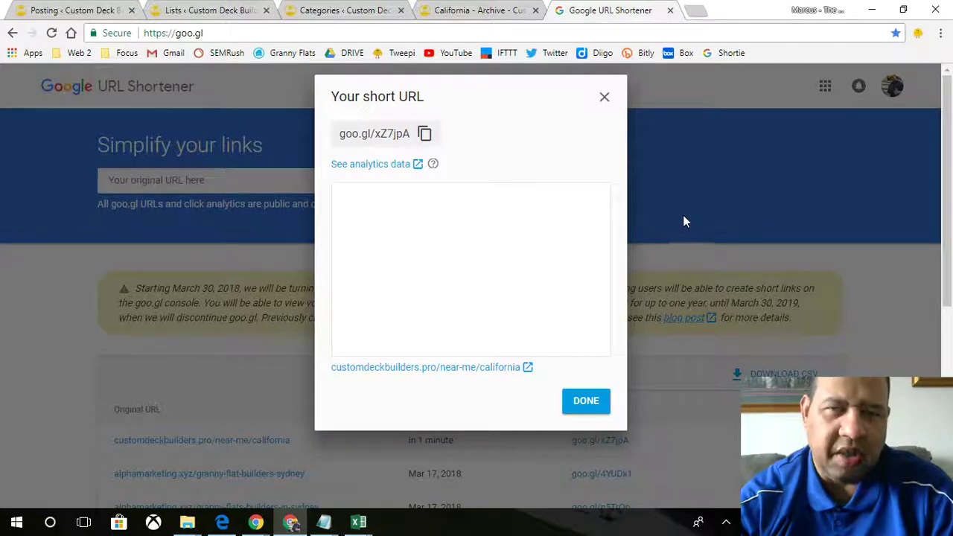
{"action": "left_click", "coordinate": [425, 139]}
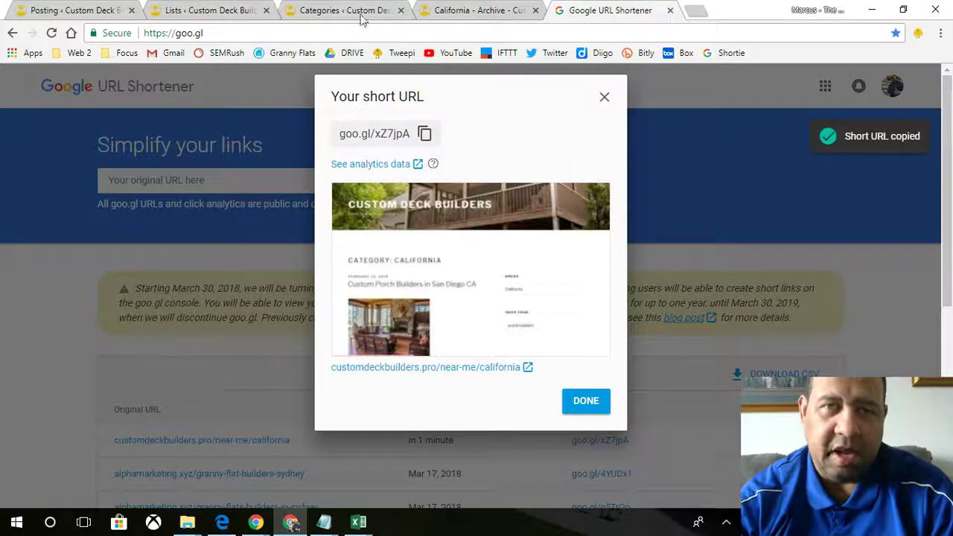
{"action": "left_click", "coordinate": [347, 10]}
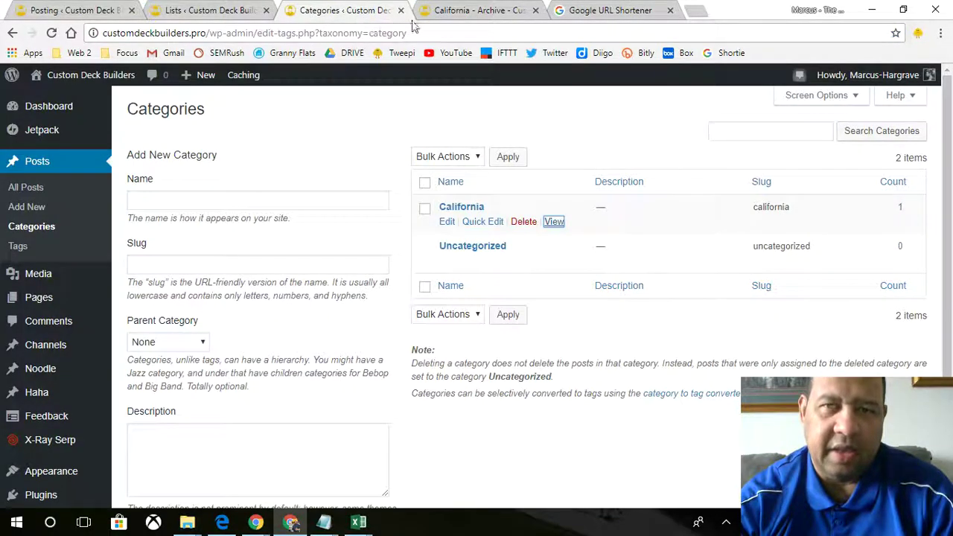
{"action": "left_click", "coordinate": [613, 10]}
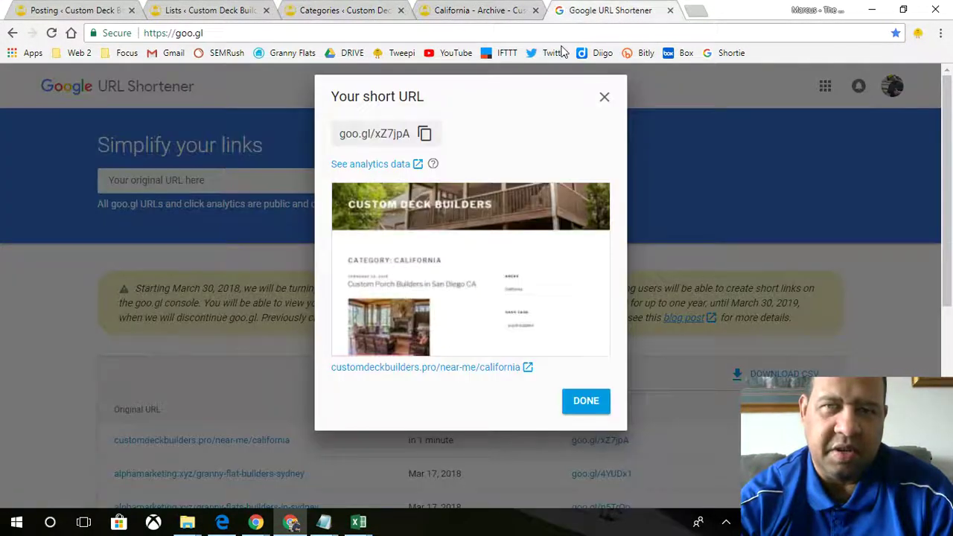
{"action": "left_click", "coordinate": [604, 97]}
Look through the open lists, categories and shortener pages, and close the post categories page.
{"action": "left_click", "coordinate": [179, 9]}
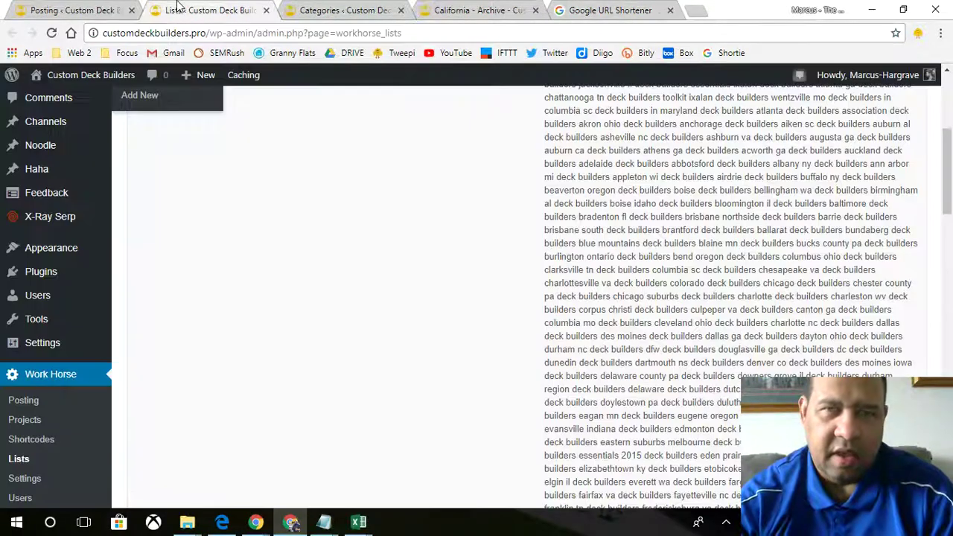
{"action": "left_click", "coordinate": [339, 11]}
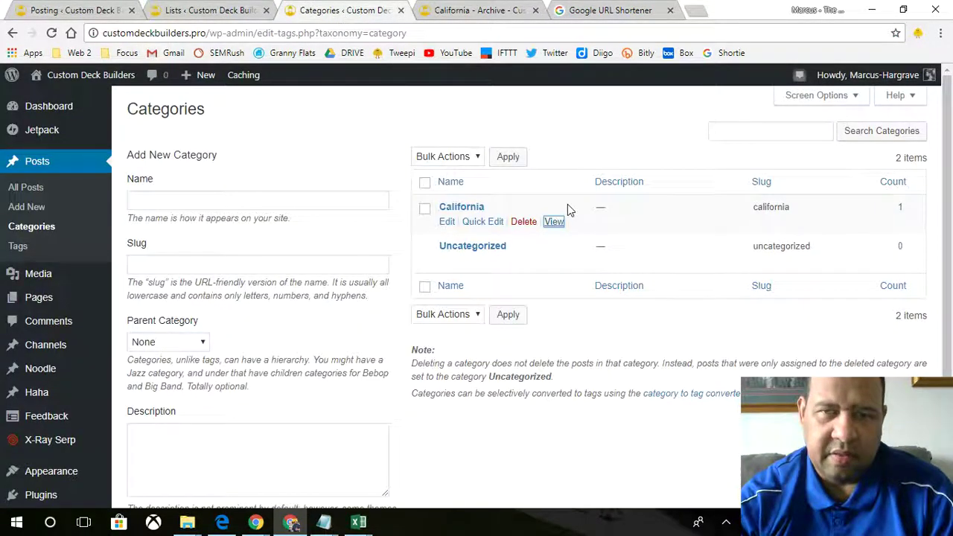
{"action": "left_click", "coordinate": [607, 11]}
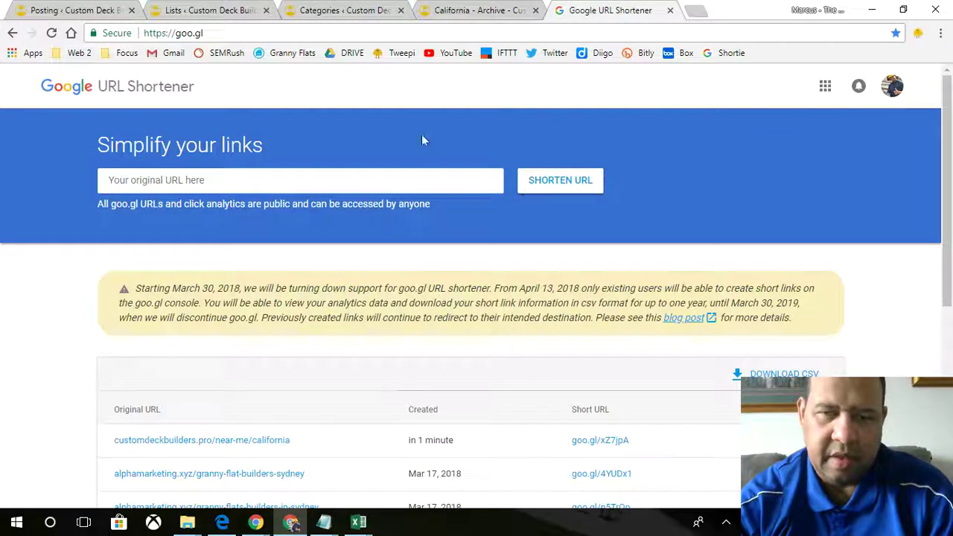
{"action": "left_click", "coordinate": [27, 7]}
{"action": "left_click", "coordinate": [316, 11]}
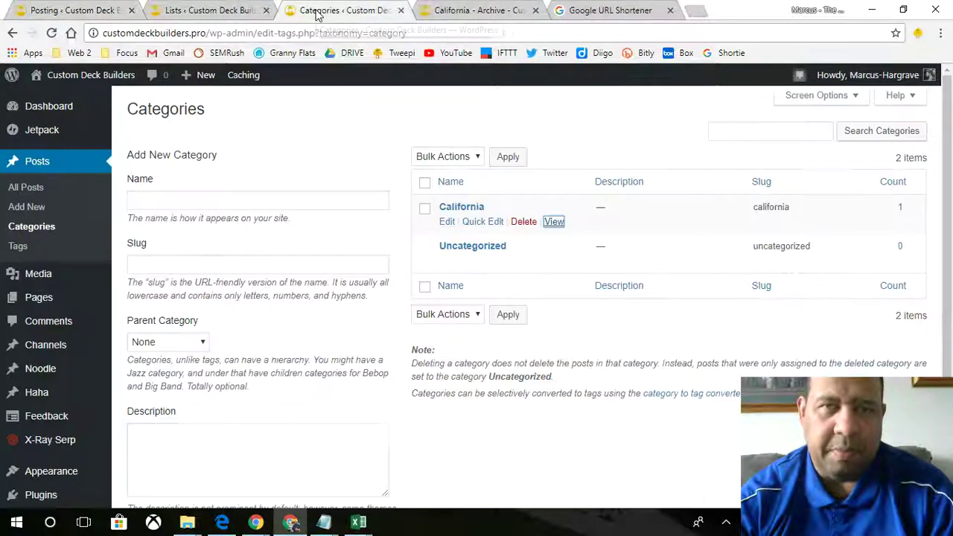
{"action": "left_click", "coordinate": [400, 10]}
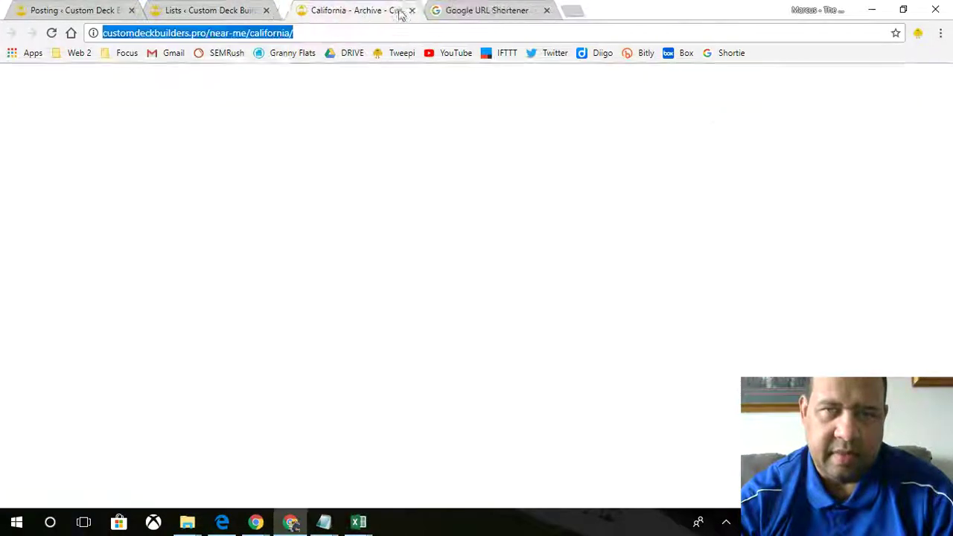
Examine the Work Horse posting form down to its SEO, permalink structure and channel page options.
{"action": "left_click", "coordinate": [68, 13]}
{"action": "scroll", "coordinate": [330, 213], "scroll_direction": "down", "scroll_amount": 2}
{"action": "scroll", "coordinate": [283, 214], "scroll_direction": "up", "scroll_amount": 2}
{"action": "scroll", "coordinate": [270, 215], "scroll_direction": "down", "scroll_amount": 1}
{"action": "left_click", "coordinate": [268, 213]}
{"action": "scroll", "coordinate": [270, 213], "scroll_direction": "down", "scroll_amount": 3}
{"action": "left_click", "coordinate": [270, 213]}
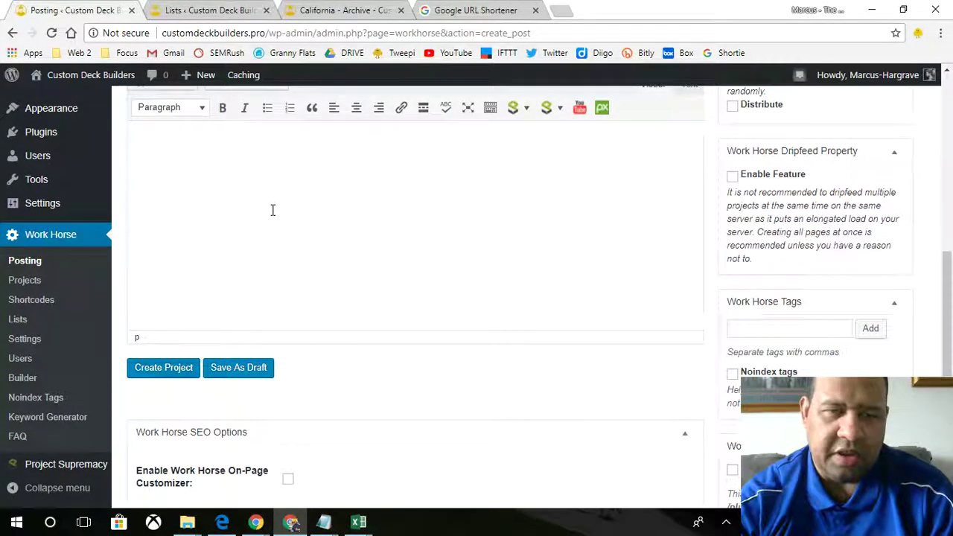
{"action": "scroll", "coordinate": [273, 211], "scroll_direction": "down", "scroll_amount": 7}
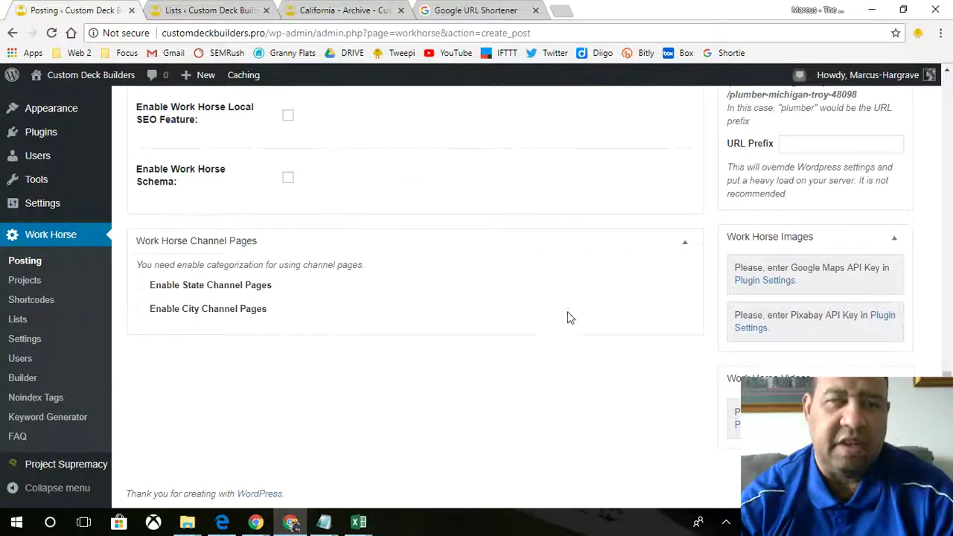
{"action": "scroll", "coordinate": [553, 320], "scroll_direction": "up", "scroll_amount": 2}
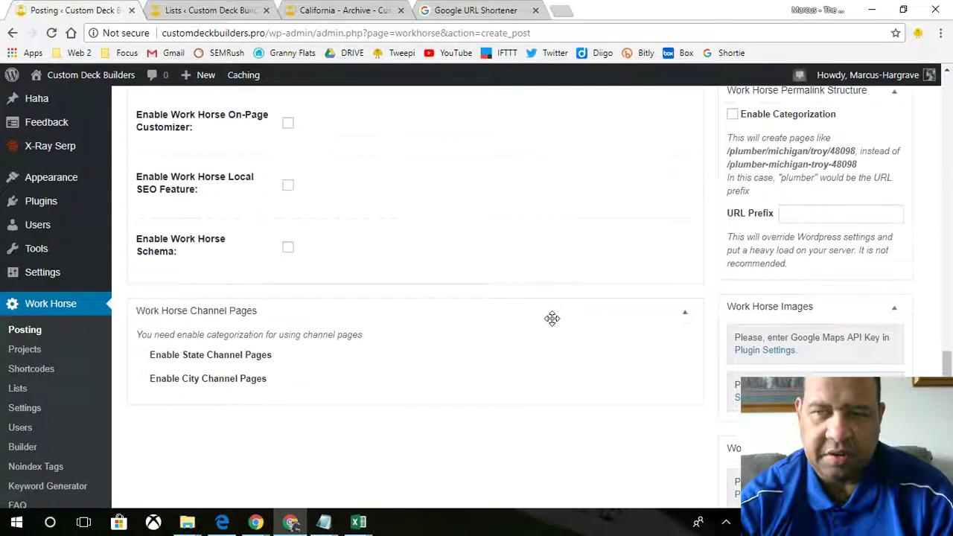
{"action": "scroll", "coordinate": [718, 345], "scroll_direction": "down", "scroll_amount": 2}
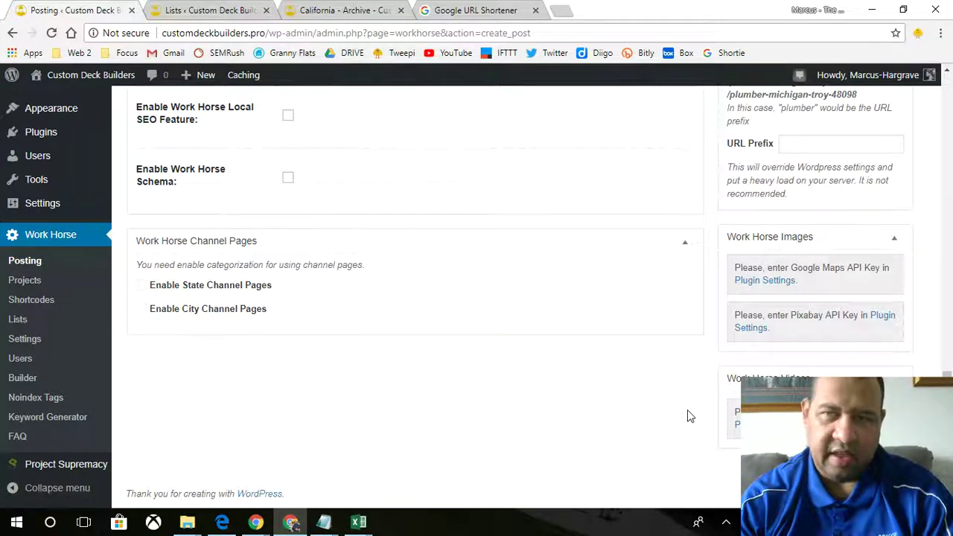
Look over the CALIFORNIA PROJECT posting form's title, content and project creation areas, and bring up the Cusom Deck Builder Notes file.
{"action": "scroll", "coordinate": [646, 414], "scroll_direction": "up", "scroll_amount": 2}
{"action": "scroll", "coordinate": [646, 414], "scroll_direction": "up", "scroll_amount": 10}
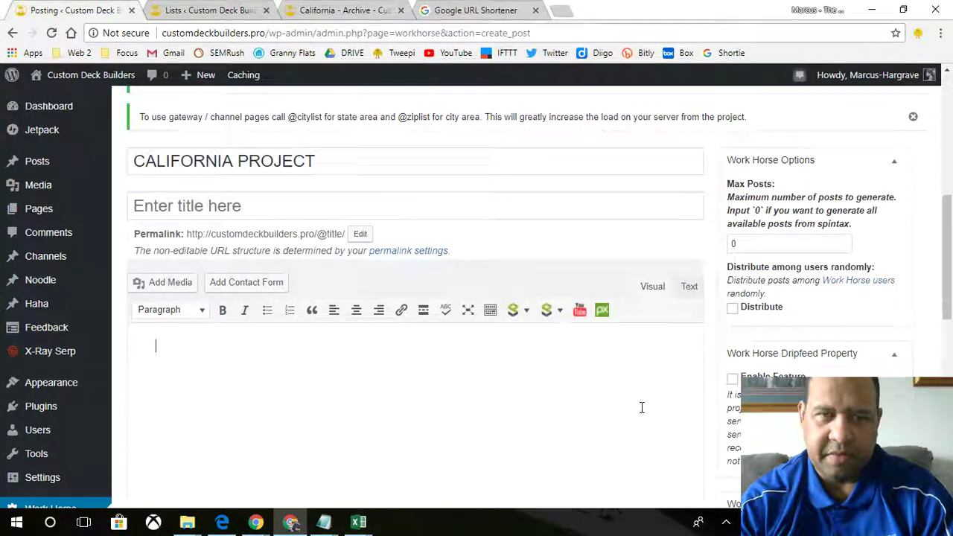
{"action": "left_click", "coordinate": [642, 408]}
{"action": "scroll", "coordinate": [641, 406], "scroll_direction": "down", "scroll_amount": 3}
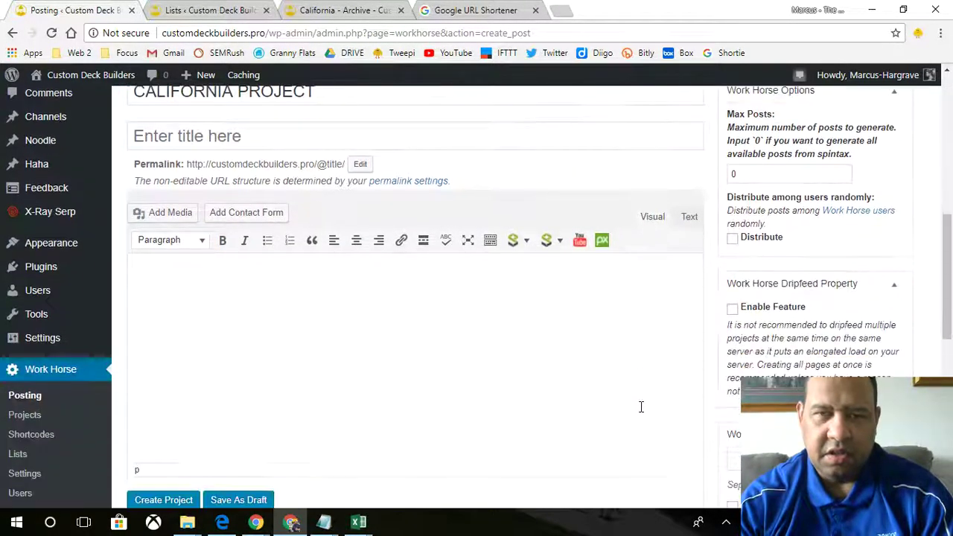
{"action": "scroll", "coordinate": [507, 365], "scroll_direction": "down", "scroll_amount": 1}
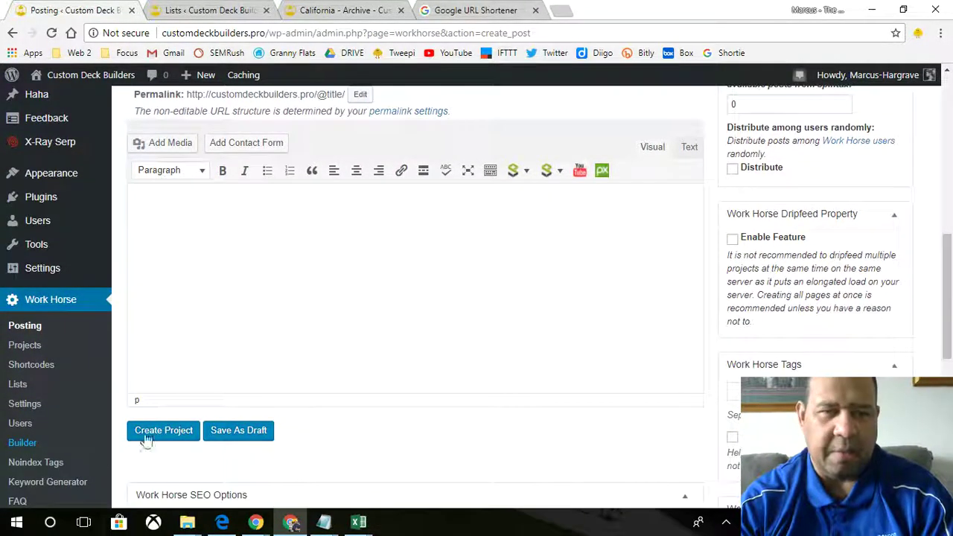
{"action": "scroll", "coordinate": [383, 313], "scroll_direction": "up", "scroll_amount": 2}
{"action": "scroll", "coordinate": [383, 317], "scroll_direction": "up", "scroll_amount": 3}
{"action": "scroll", "coordinate": [385, 320], "scroll_direction": "down", "scroll_amount": 3}
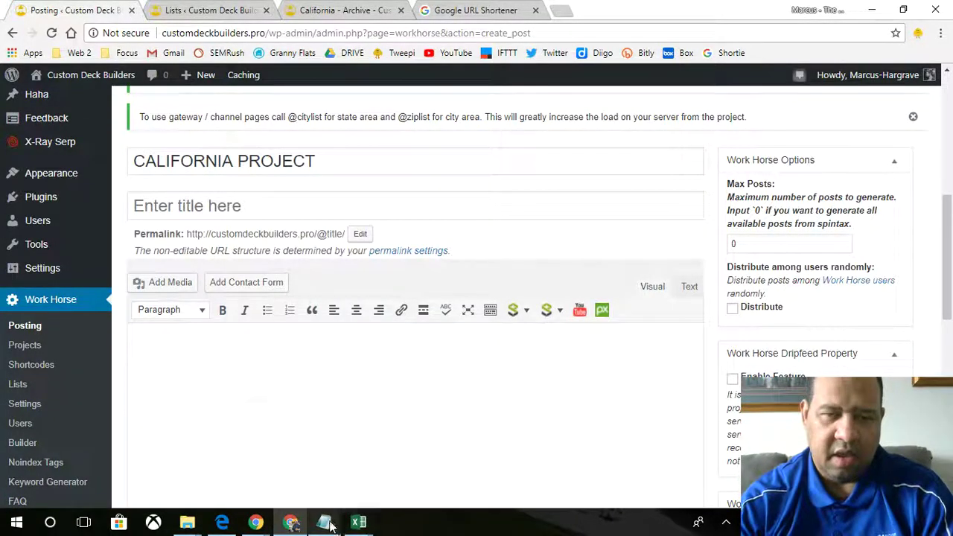
{"action": "mouse_move", "coordinate": [323, 522]}
{"action": "left_click", "coordinate": [374, 483]}
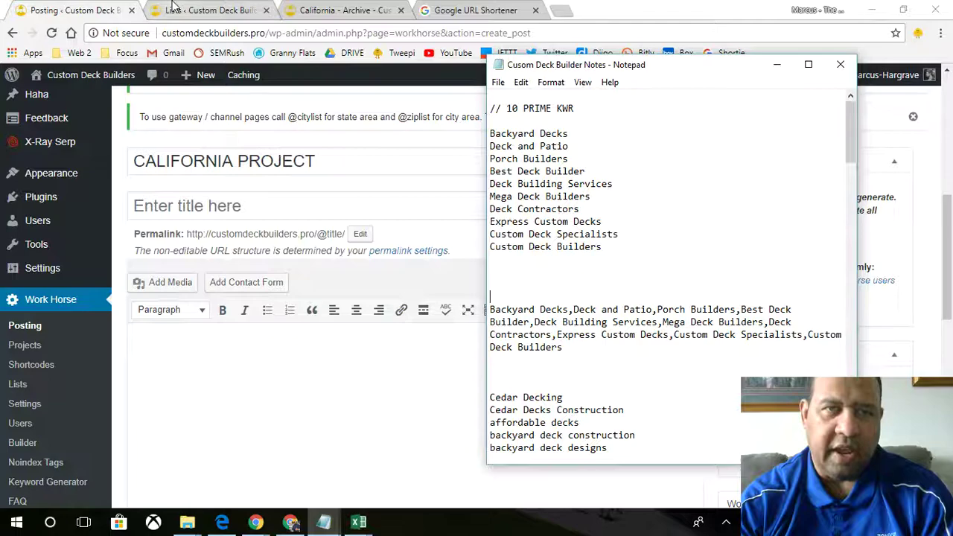
Examine the deck builder keywords contained in neatlist on the Work Horse Lists page, from the first entries to the end.
{"action": "left_click", "coordinate": [205, 10]}
{"action": "scroll", "coordinate": [399, 315], "scroll_direction": "up", "scroll_amount": 5}
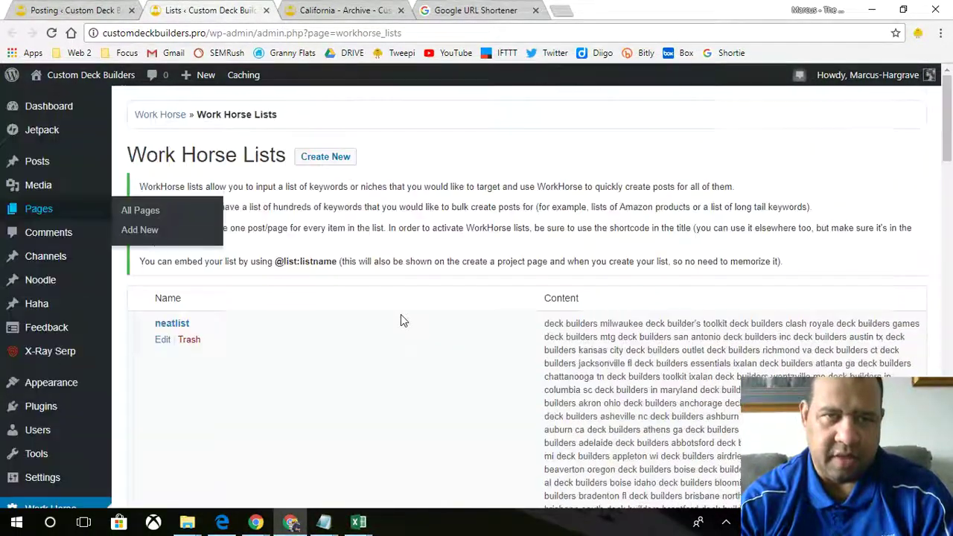
{"action": "scroll", "coordinate": [336, 394], "scroll_direction": "down", "scroll_amount": 10}
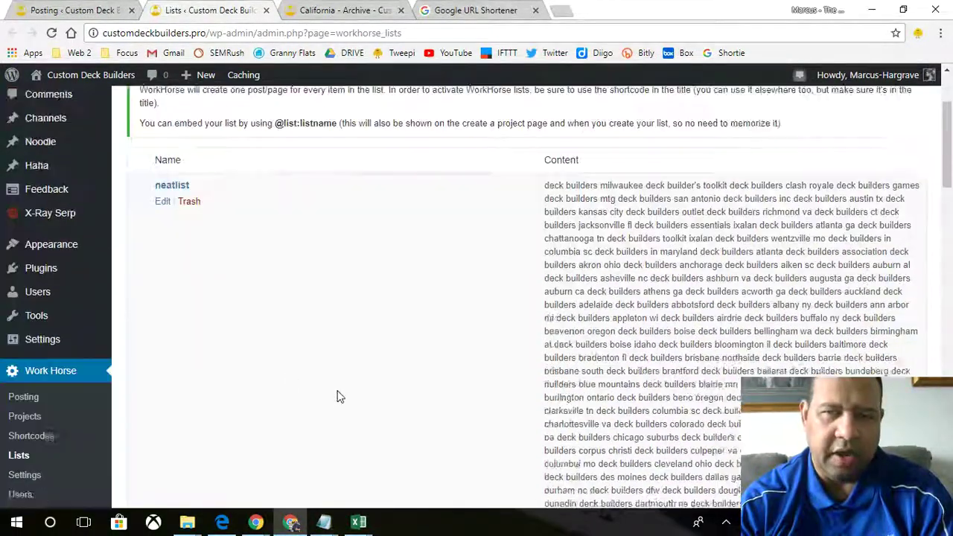
{"action": "scroll", "coordinate": [660, 330], "scroll_direction": "down", "scroll_amount": 10}
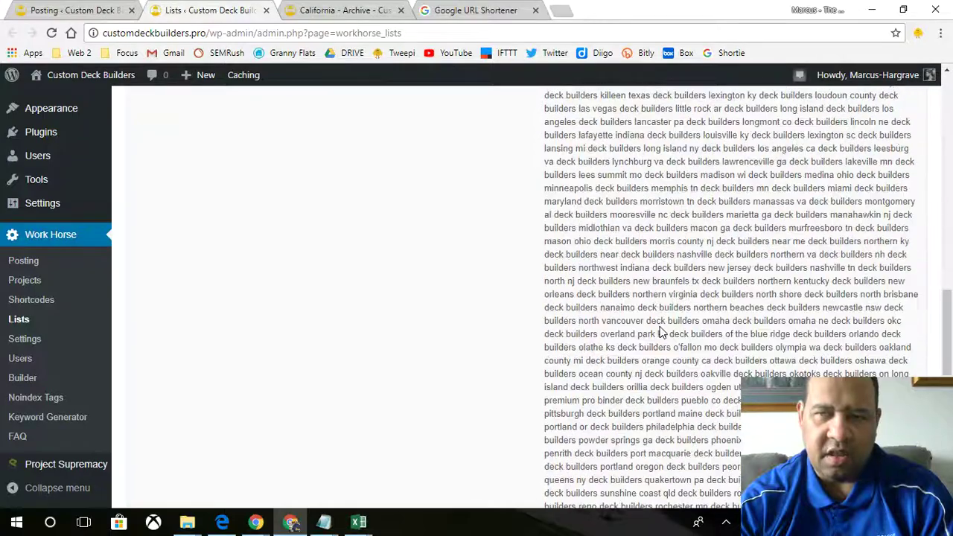
{"action": "scroll", "coordinate": [660, 330], "scroll_direction": "down", "scroll_amount": 5}
{"action": "scroll", "coordinate": [660, 330], "scroll_direction": "up", "scroll_amount": 8}
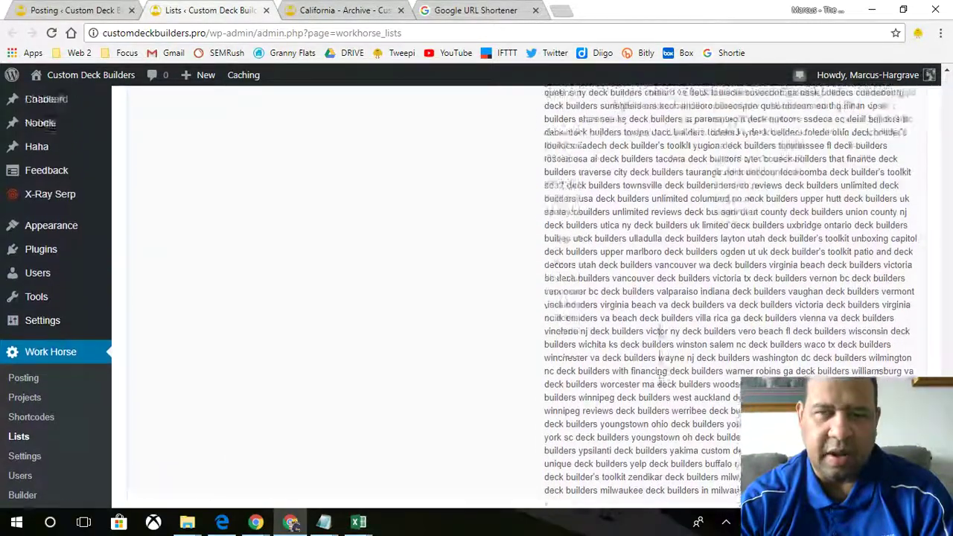
{"action": "scroll", "coordinate": [658, 222], "scroll_direction": "up", "scroll_amount": 2}
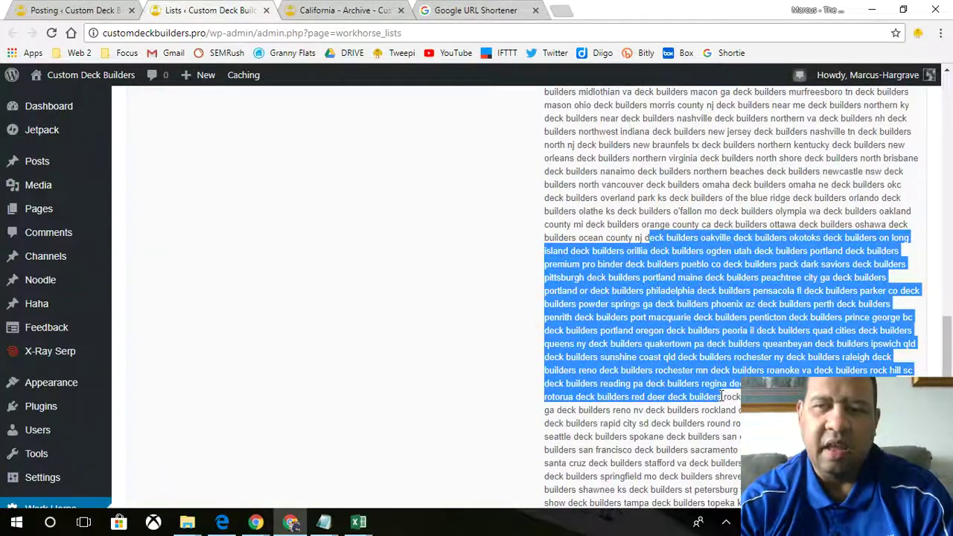
{"action": "scroll", "coordinate": [721, 396], "scroll_direction": "up", "scroll_amount": 10}
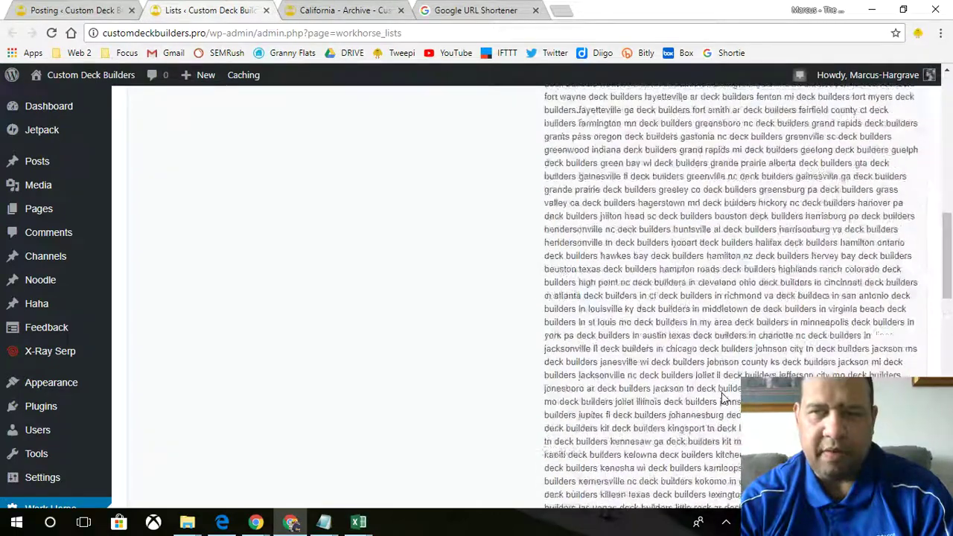
{"action": "scroll", "coordinate": [656, 391], "scroll_direction": "up", "scroll_amount": 10}
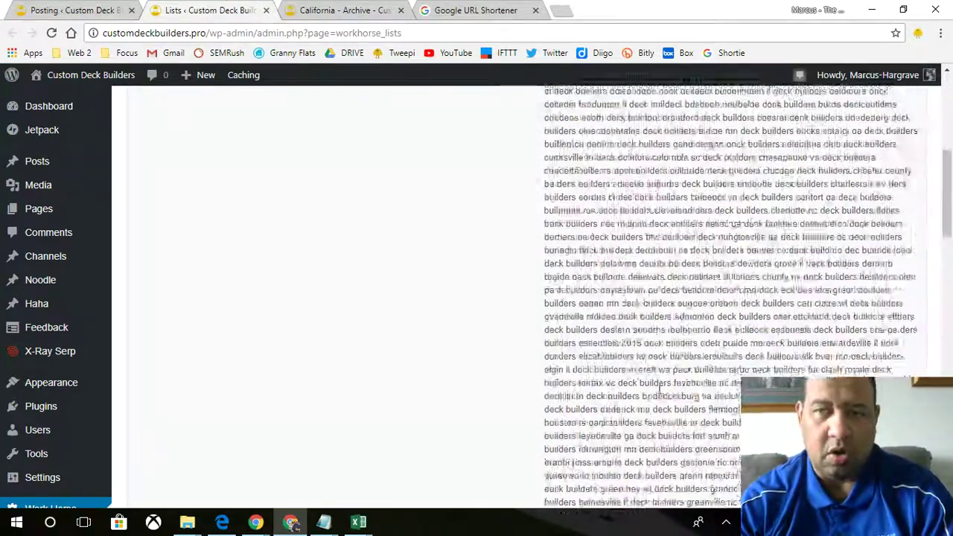
{"action": "scroll", "coordinate": [662, 277], "scroll_direction": "down", "scroll_amount": 2}
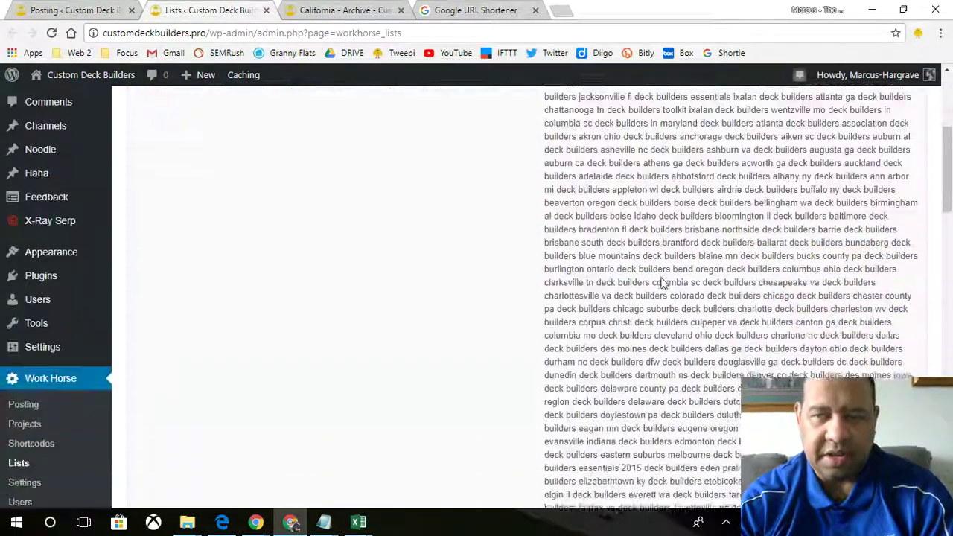
{"action": "scroll", "coordinate": [670, 282], "scroll_direction": "up", "scroll_amount": 3}
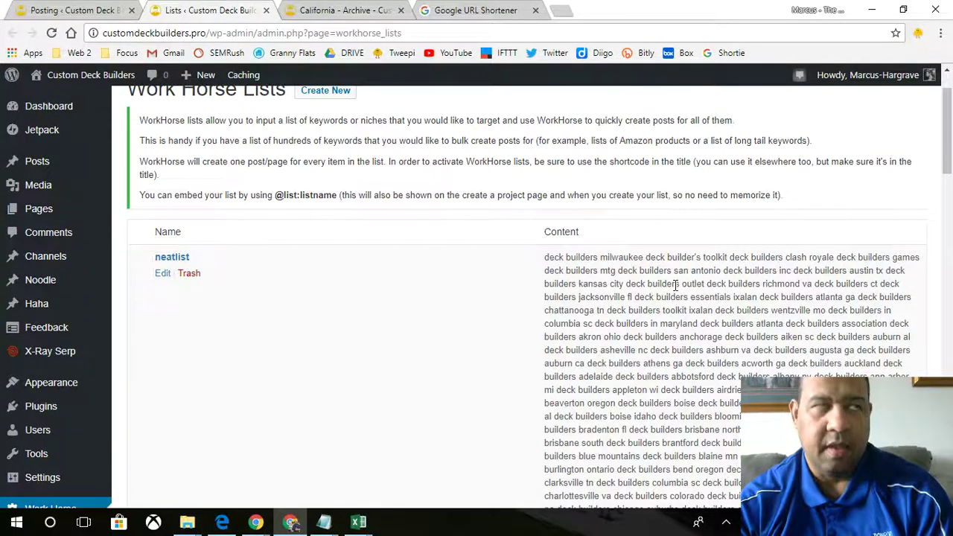
{"action": "scroll", "coordinate": [681, 285], "scroll_direction": "down", "scroll_amount": 10}
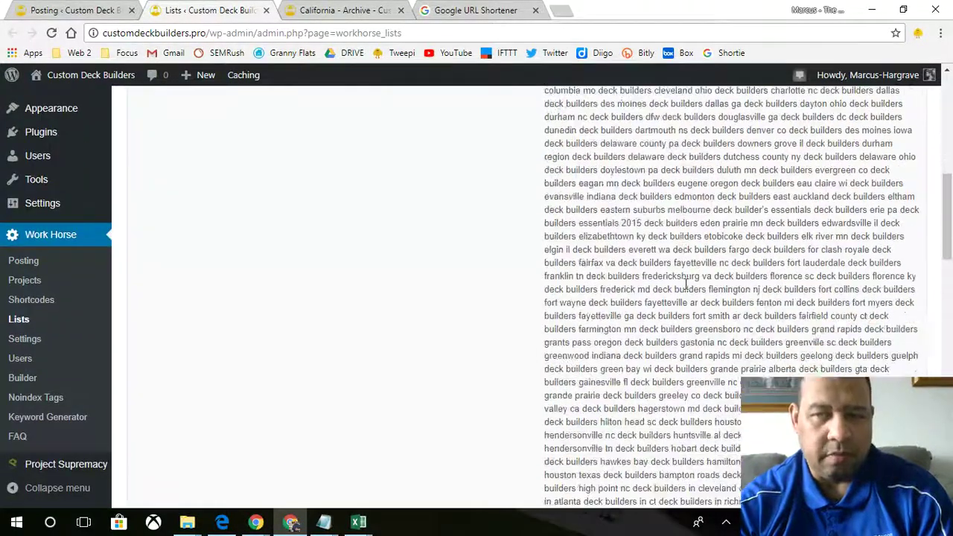
{"action": "scroll", "coordinate": [686, 285], "scroll_direction": "down", "scroll_amount": 3}
{"action": "scroll", "coordinate": [689, 288], "scroll_direction": "up", "scroll_amount": 9}
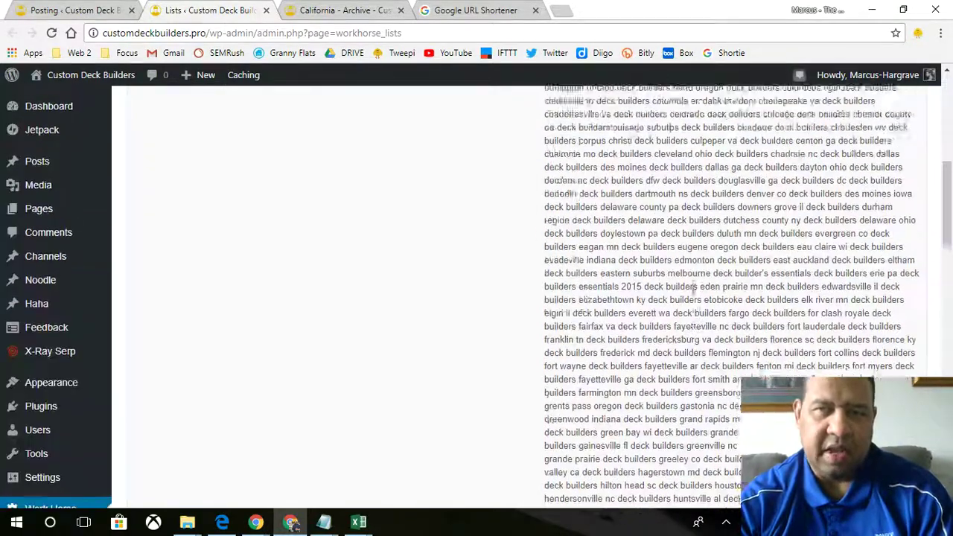
{"action": "scroll", "coordinate": [693, 290], "scroll_direction": "up", "scroll_amount": 1}
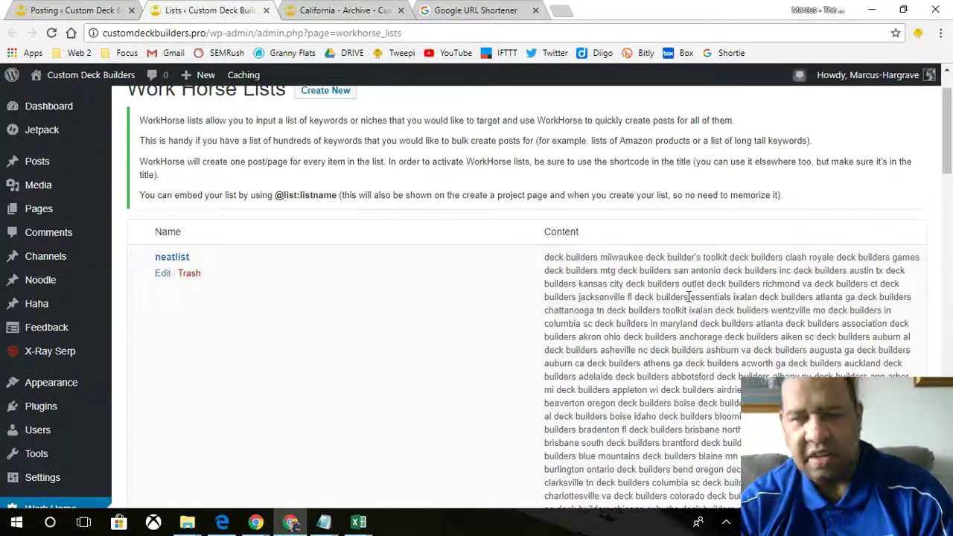
{"action": "left_click_drag", "start_coordinate": [549, 257], "coordinate": [666, 321]}
{"action": "scroll", "coordinate": [662, 313], "scroll_direction": "down", "scroll_amount": 10}
{"action": "scroll", "coordinate": [665, 313], "scroll_direction": "down", "scroll_amount": 5}
{"action": "scroll", "coordinate": [668, 319], "scroll_direction": "down", "scroll_amount": 1}
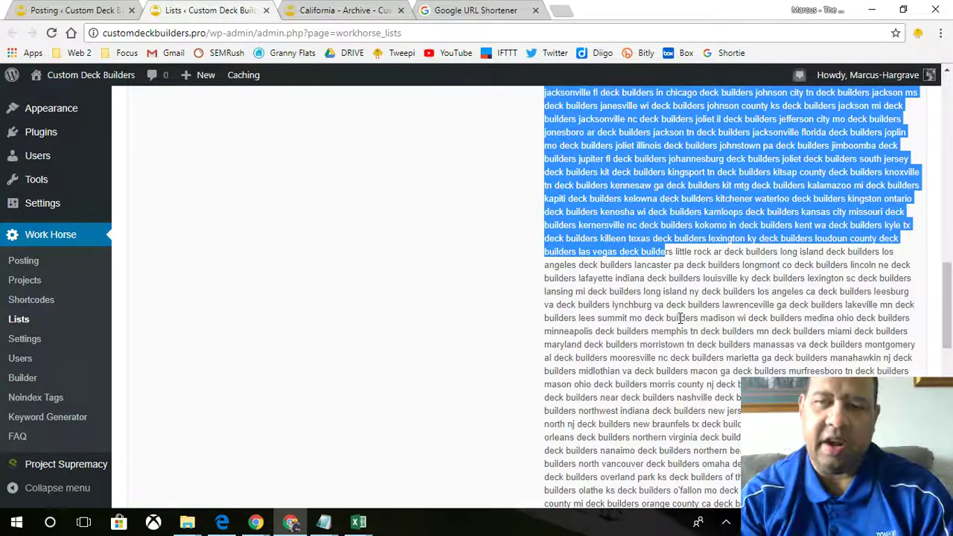
{"action": "left_click", "coordinate": [680, 318]}
{"action": "scroll", "coordinate": [680, 320], "scroll_direction": "up", "scroll_amount": 3}
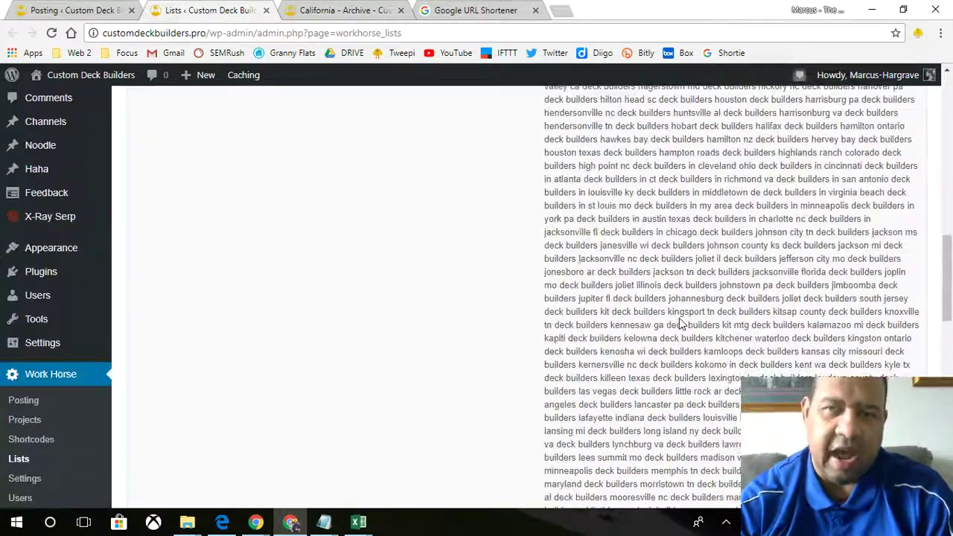
{"action": "scroll", "coordinate": [680, 321], "scroll_direction": "up", "scroll_amount": 10}
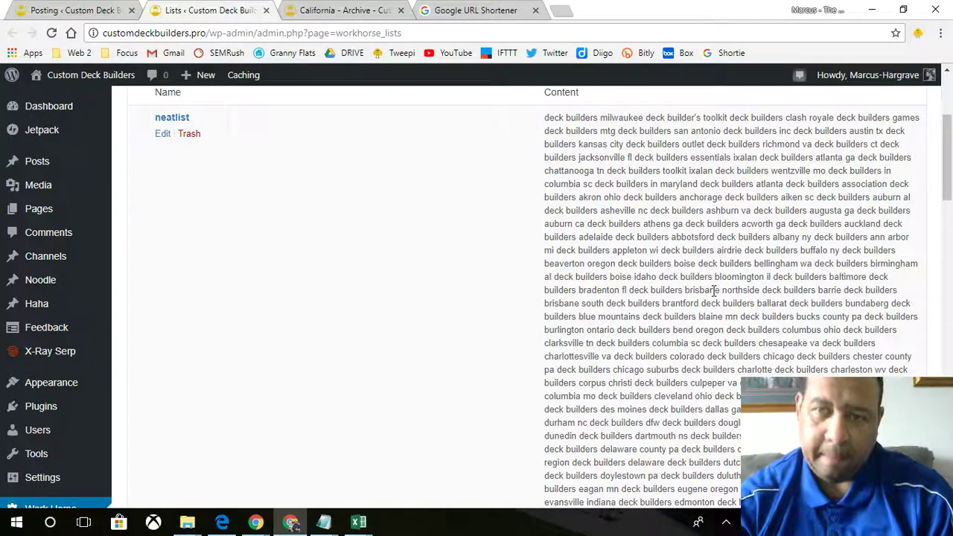
{"action": "scroll", "coordinate": [713, 291], "scroll_direction": "up", "scroll_amount": 3}
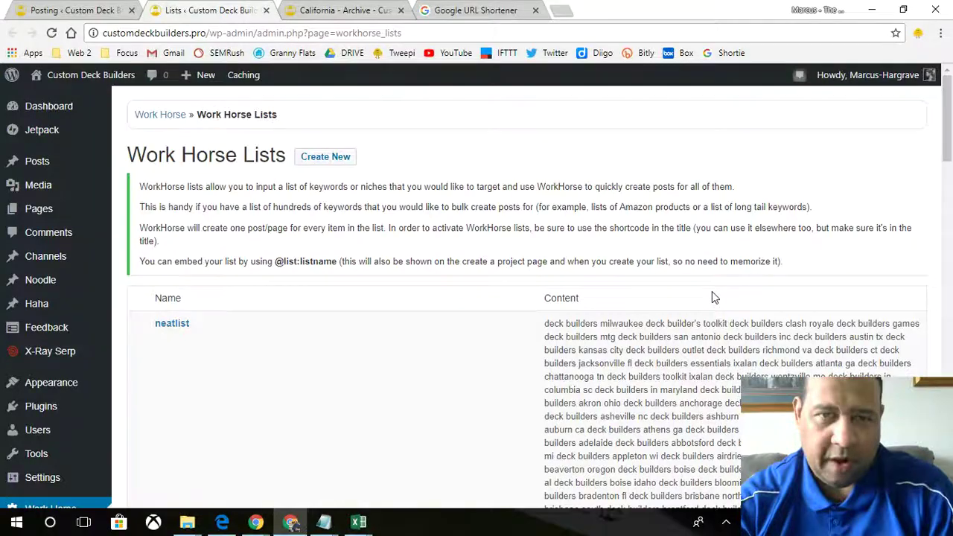
{"action": "scroll", "coordinate": [711, 294], "scroll_direction": "down", "scroll_amount": 3}
{"action": "scroll", "coordinate": [711, 293], "scroll_direction": "down", "scroll_amount": 2}
{"action": "scroll", "coordinate": [710, 293], "scroll_direction": "up", "scroll_amount": 5}
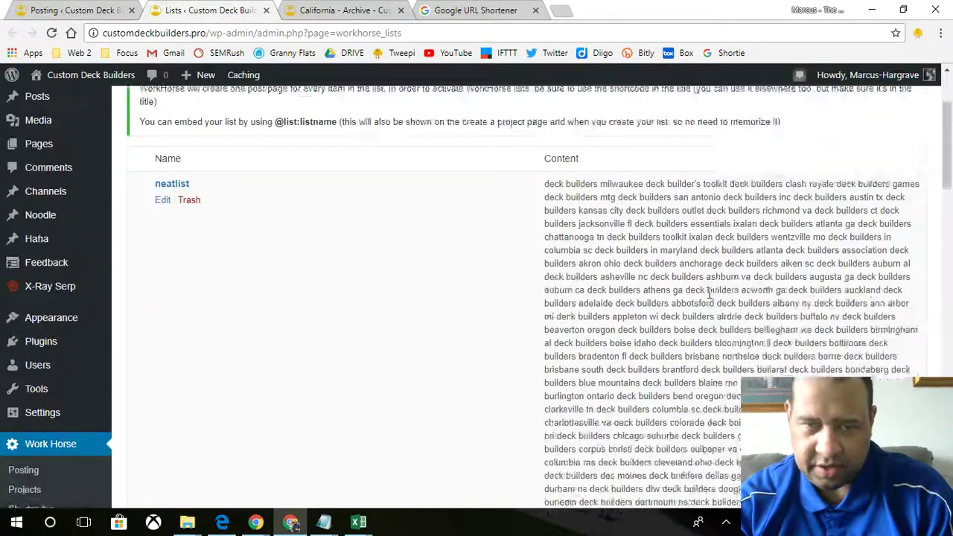
Copy the ten prime keywords, Backyard Decks through Custom Deck Builders, from the Cusom Deck Builder Notes file in Notepad.
{"action": "left_click", "coordinate": [56, 11]}
{"action": "mouse_move", "coordinate": [325, 520]}
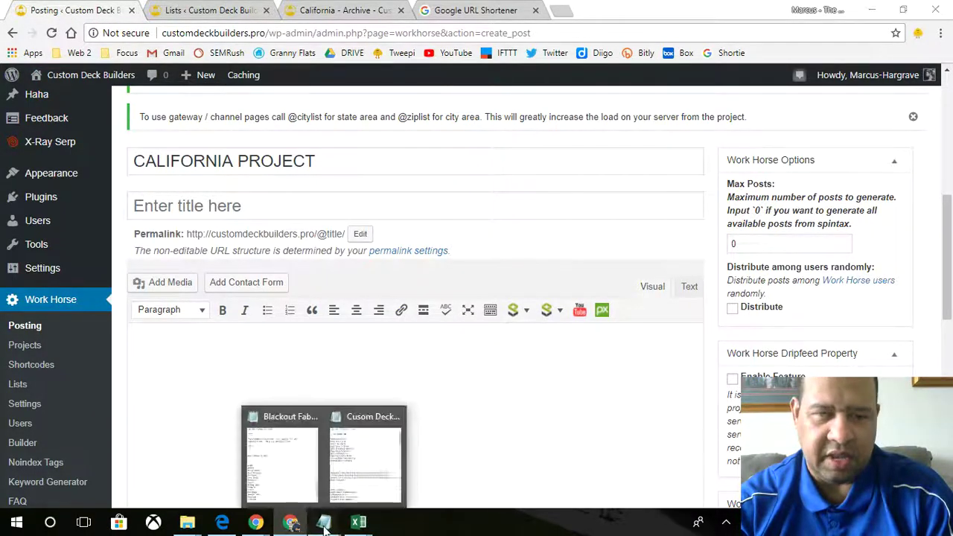
{"action": "left_click", "coordinate": [356, 455]}
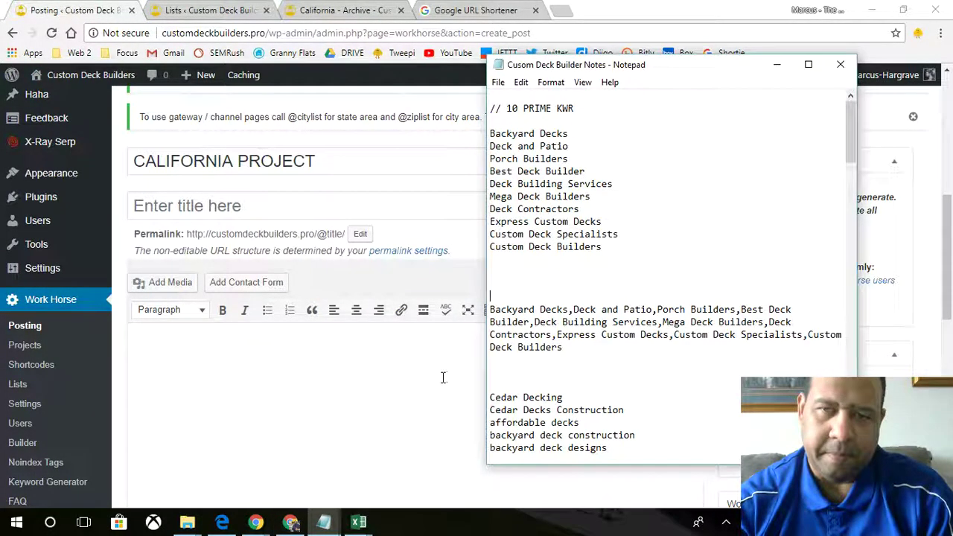
{"action": "left_click_drag", "start_coordinate": [622, 248], "coordinate": [489, 137]}
{"action": "right_click", "coordinate": [503, 151]}
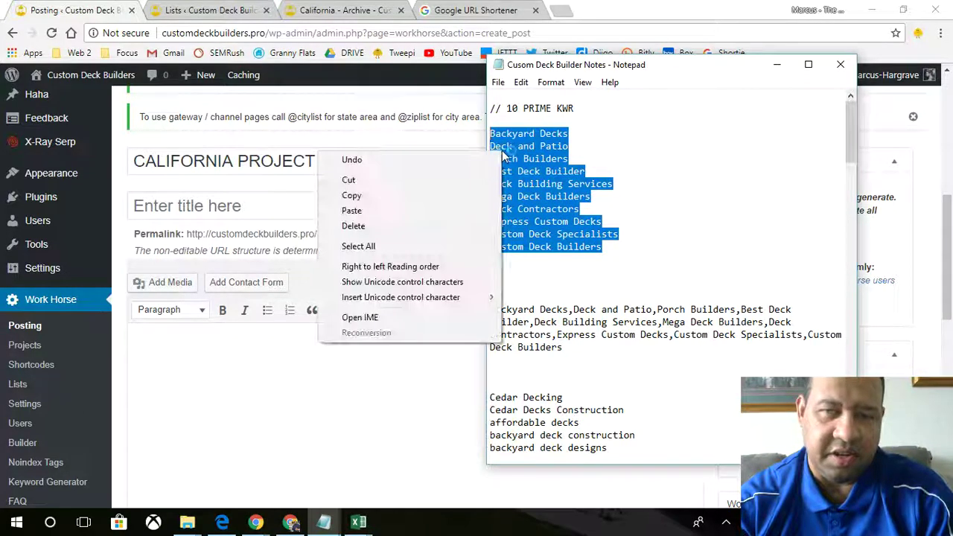
{"action": "left_click", "coordinate": [459, 197]}
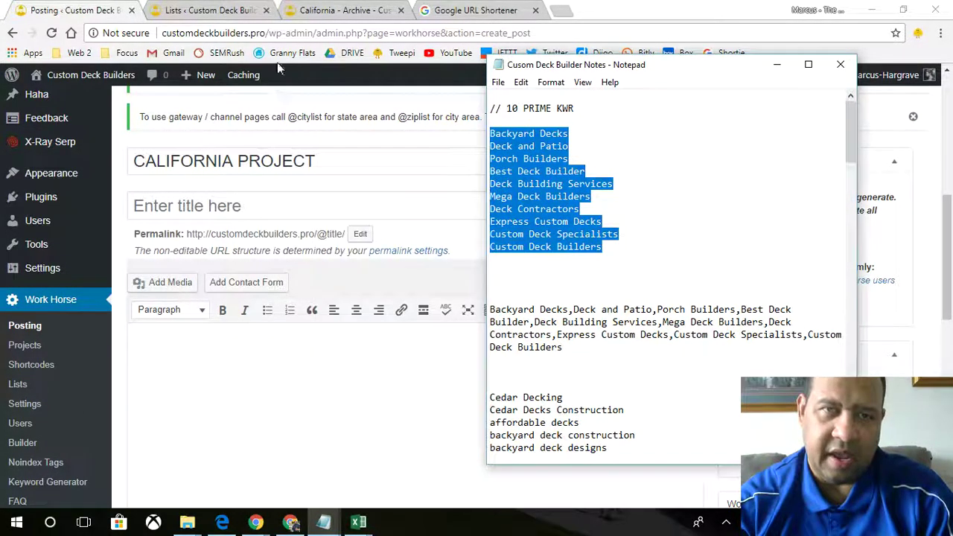
{"action": "left_click_drag", "start_coordinate": [576, 108], "coordinate": [514, 108]}
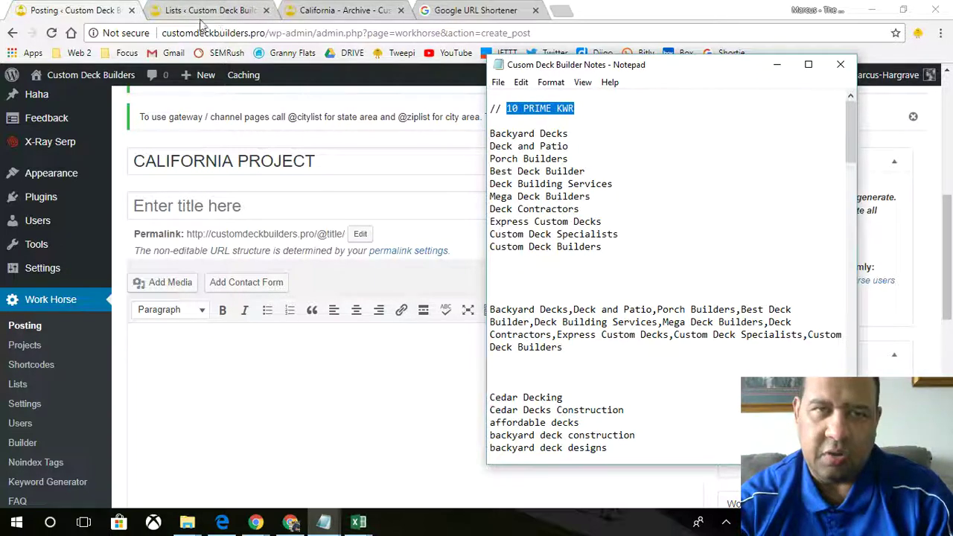
Create a new Work Horse list with the shortcode name primelist and the ten copied prime keywords, one per line.
{"action": "left_click", "coordinate": [207, 11]}
{"action": "scroll", "coordinate": [339, 276], "scroll_direction": "down", "scroll_amount": 2}
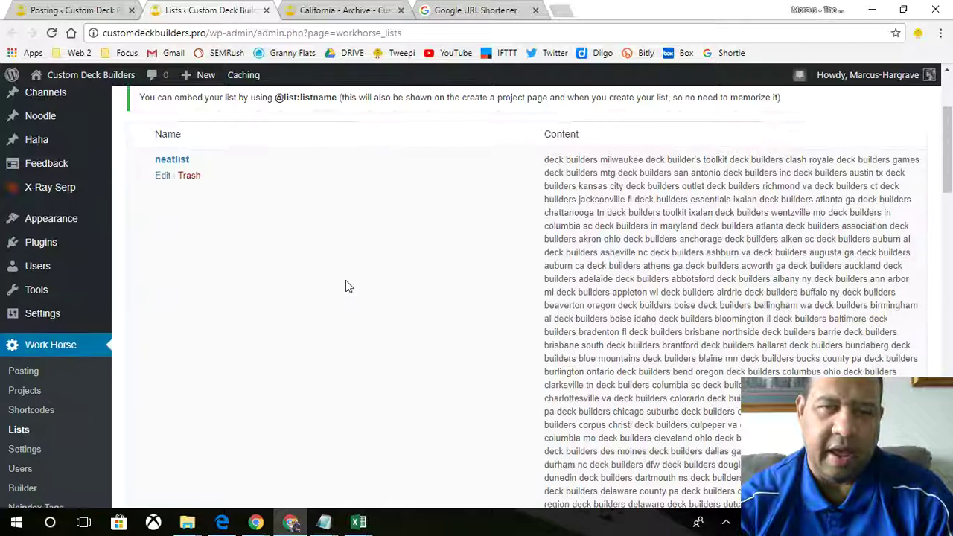
{"action": "scroll", "coordinate": [345, 286], "scroll_direction": "up", "scroll_amount": 2}
{"action": "left_click", "coordinate": [320, 158]}
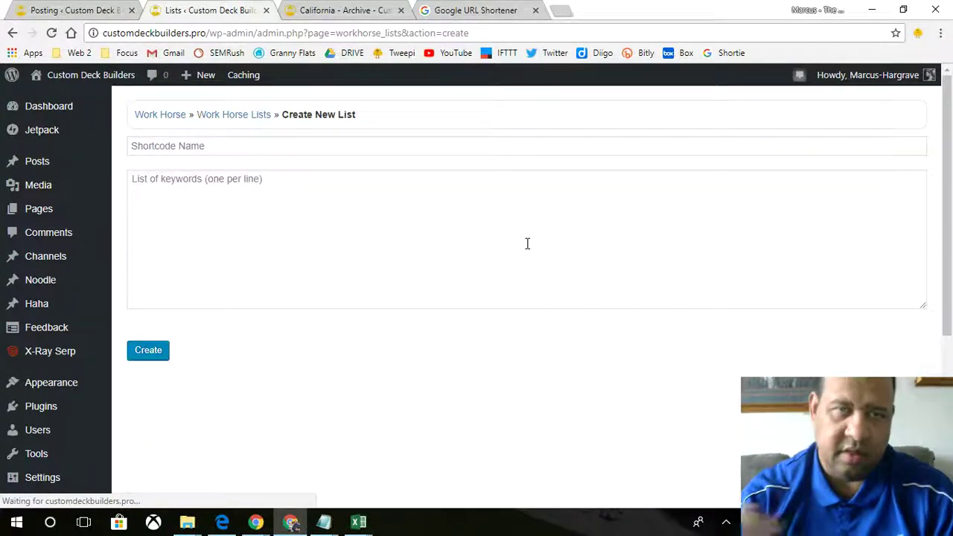
{"action": "left_click", "coordinate": [455, 139]}
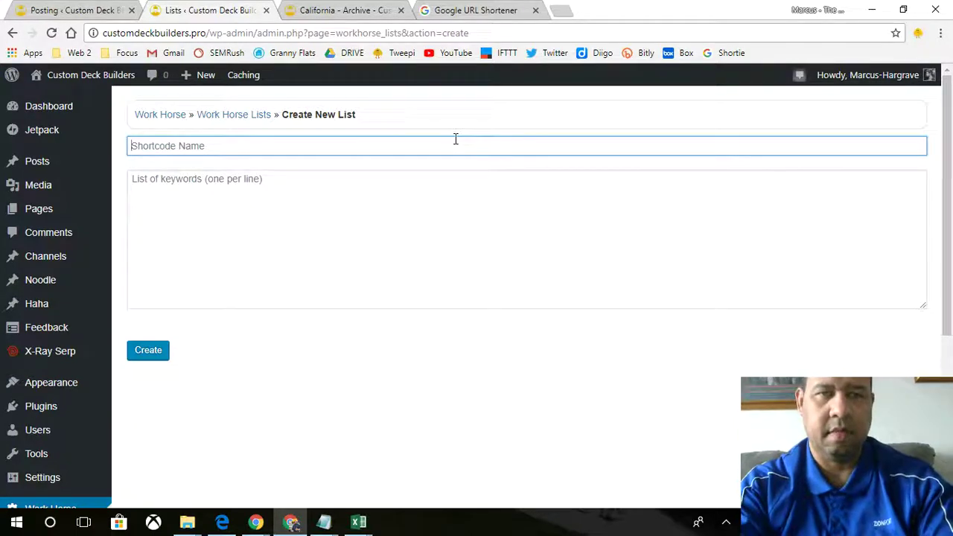
{"action": "type", "text": "primelist"}
{"action": "left_click", "coordinate": [392, 203]}
{"action": "key", "text": "ctrl+v"}
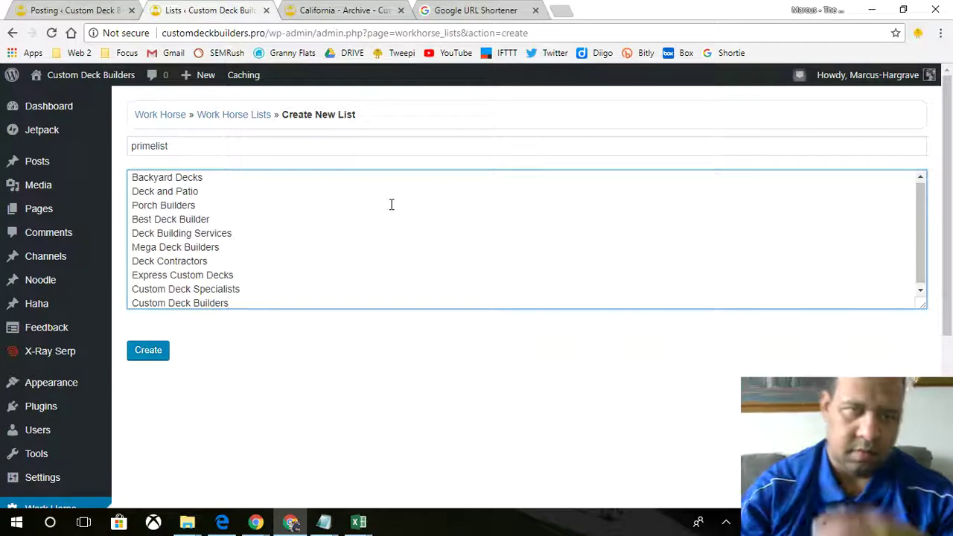
{"action": "left_click", "coordinate": [149, 354]}
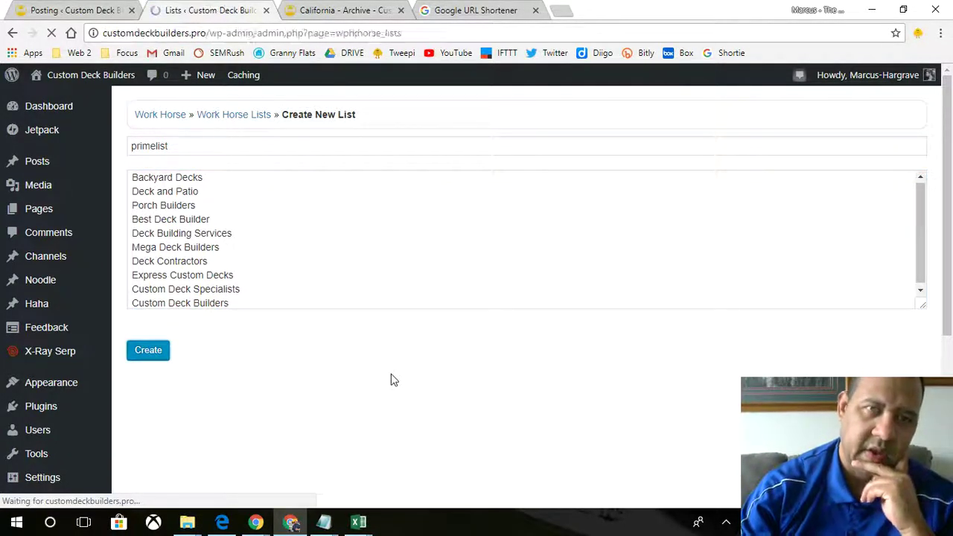
Check the primelist entry on the Work Horse Lists page and return to the WorkHorse tag notes at the start of the posting form.
{"action": "scroll", "coordinate": [335, 330], "scroll_direction": "down", "scroll_amount": 15}
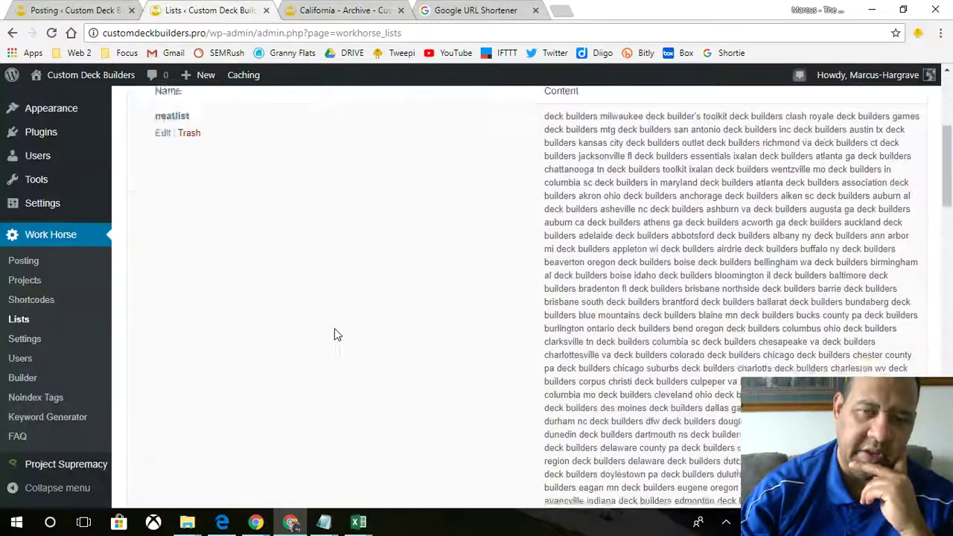
{"action": "scroll", "coordinate": [334, 332], "scroll_direction": "down", "scroll_amount": 5}
{"action": "mouse_move", "coordinate": [187, 348]}
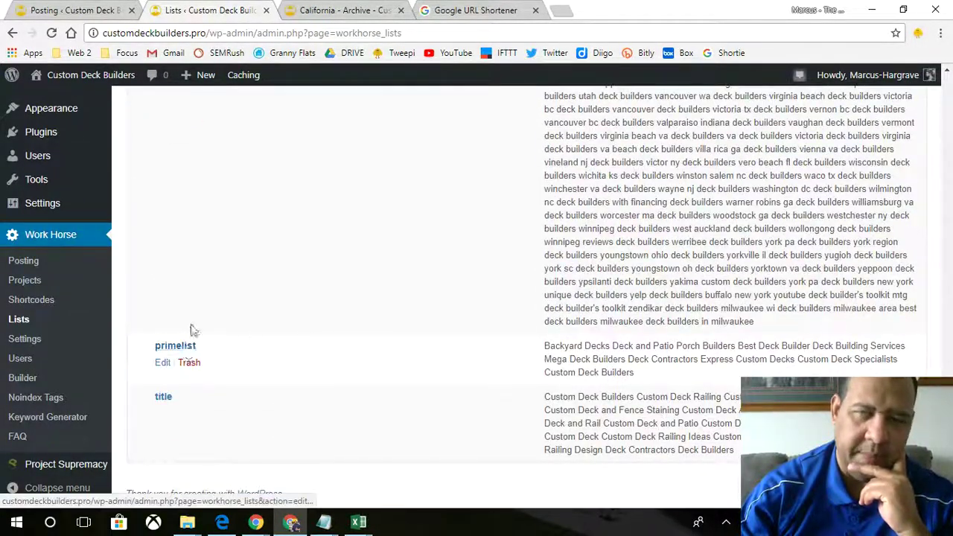
{"action": "left_click", "coordinate": [75, 9]}
{"action": "scroll", "coordinate": [419, 329], "scroll_direction": "up", "scroll_amount": 10}
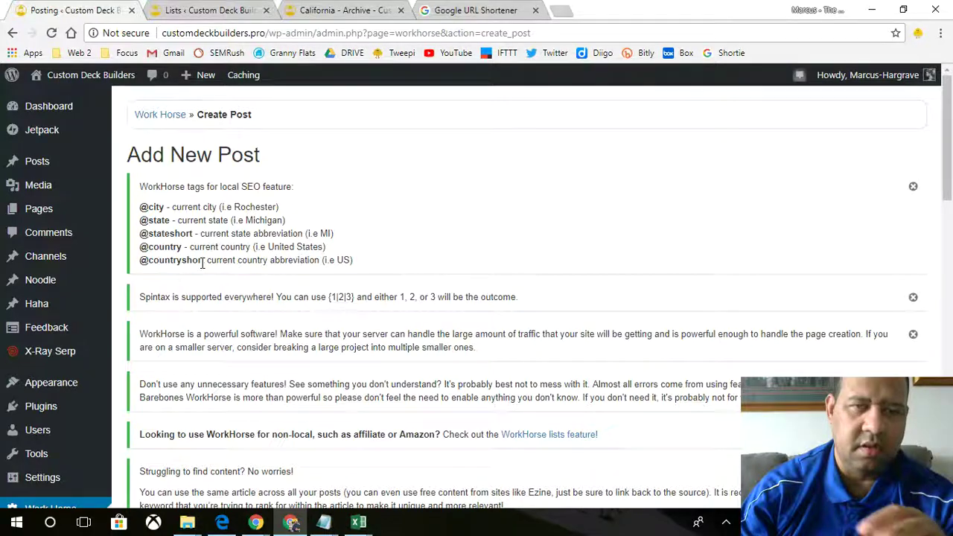
{"action": "scroll", "coordinate": [204, 263], "scroll_direction": "down", "scroll_amount": 3}
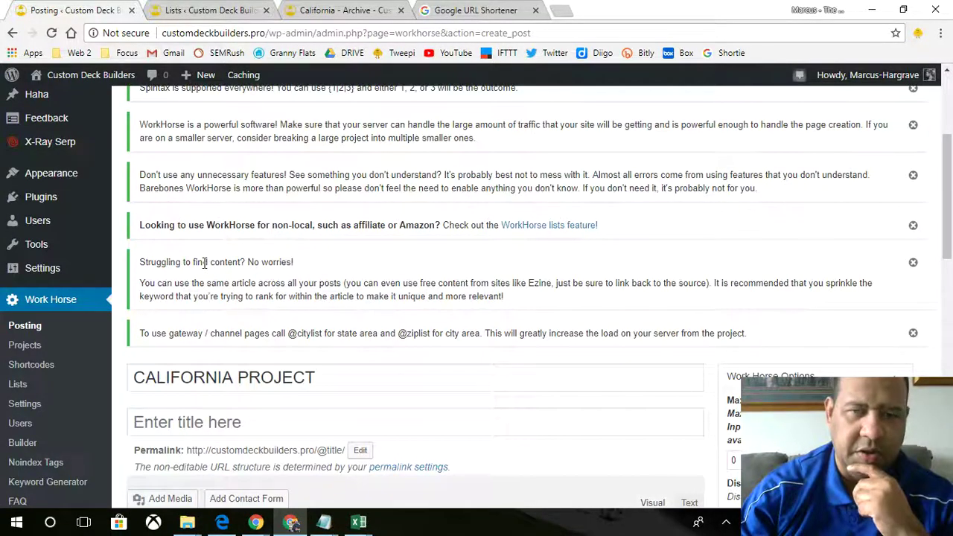
{"action": "scroll", "coordinate": [206, 264], "scroll_direction": "up", "scroll_amount": 3}
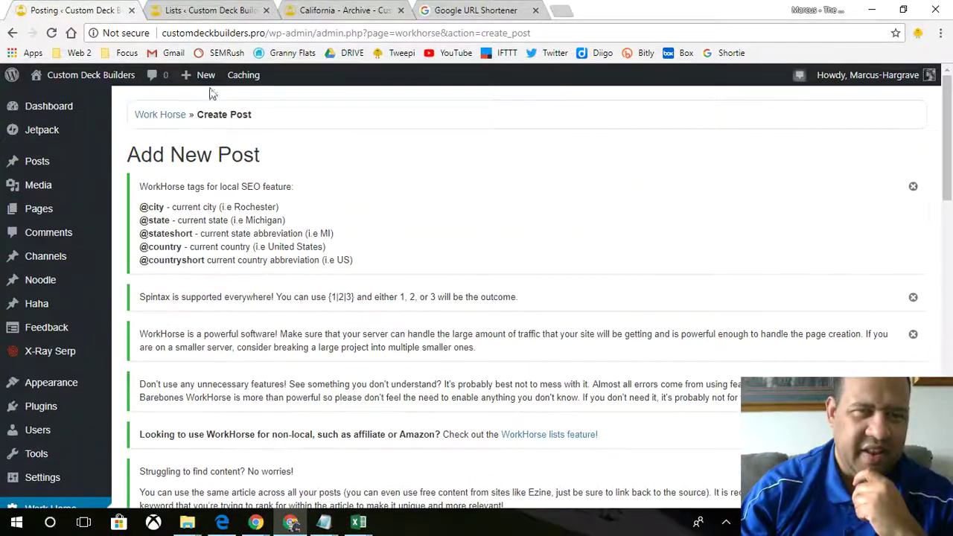
{"action": "left_click", "coordinate": [207, 10]}
{"action": "scroll", "coordinate": [341, 280], "scroll_direction": "up", "scroll_amount": 10}
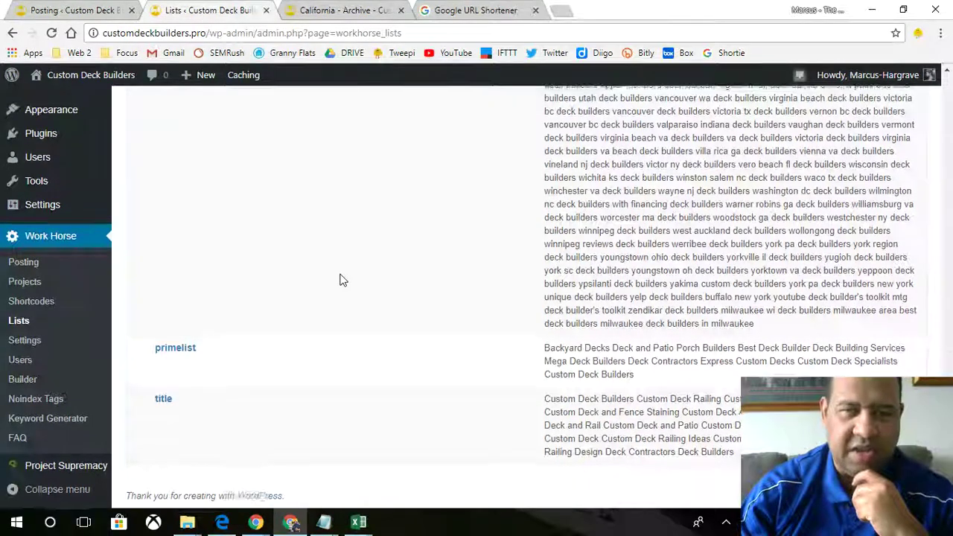
{"action": "scroll", "coordinate": [341, 280], "scroll_direction": "up", "scroll_amount": 8}
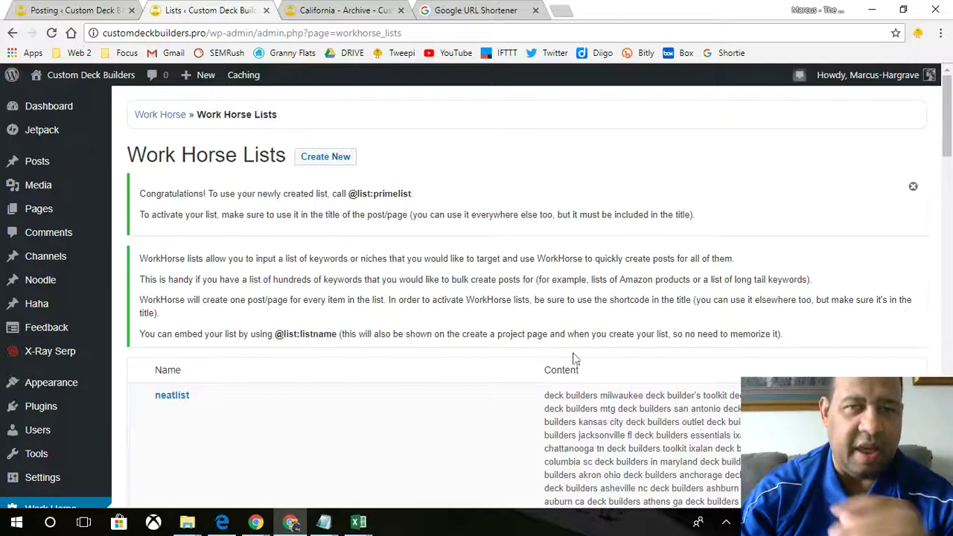
{"action": "left_click_drag", "start_coordinate": [414, 194], "coordinate": [350, 197]}
{"action": "right_click", "coordinate": [354, 197]}
{"action": "left_click", "coordinate": [376, 205]}
{"action": "left_click", "coordinate": [88, 13]}
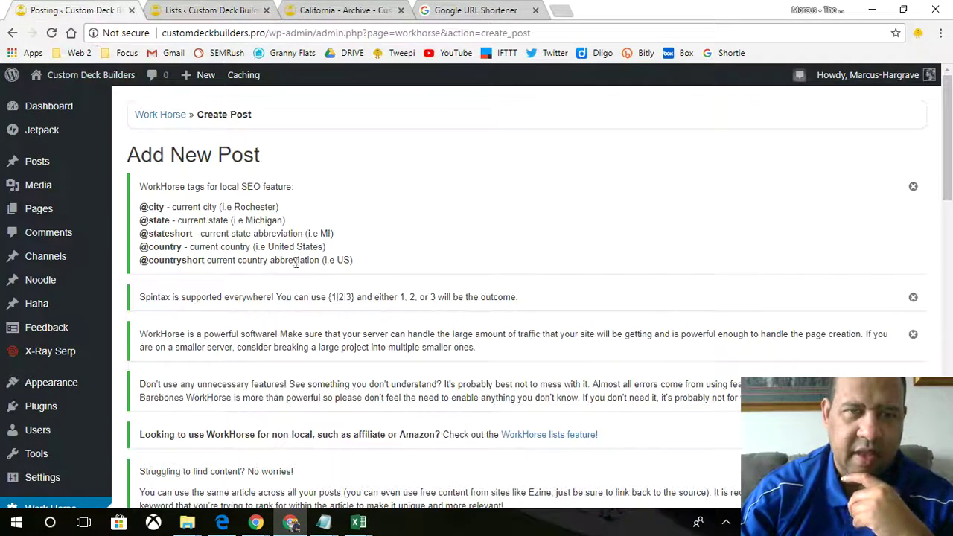
{"action": "scroll", "coordinate": [386, 314], "scroll_direction": "down", "scroll_amount": 10}
{"action": "right_click", "coordinate": [236, 144]}
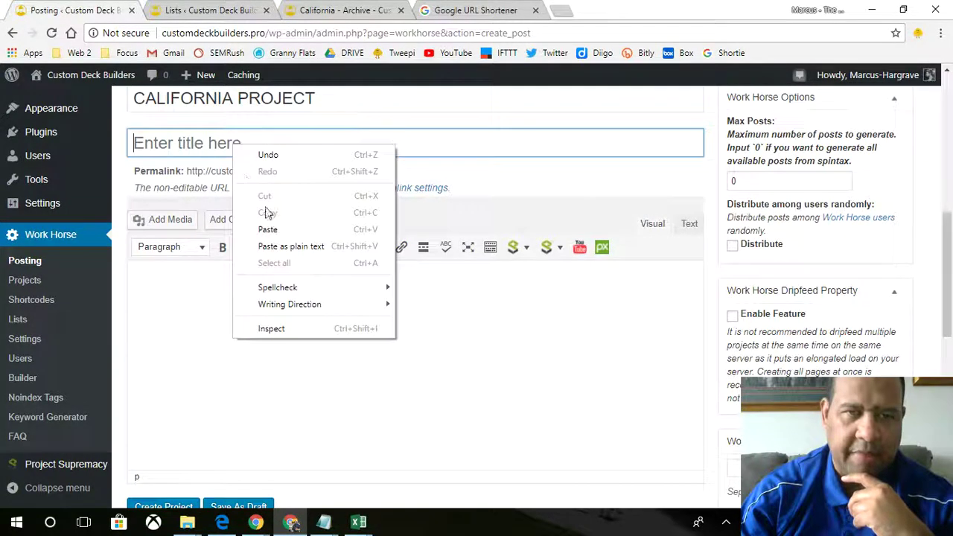
{"action": "left_click", "coordinate": [272, 227]}
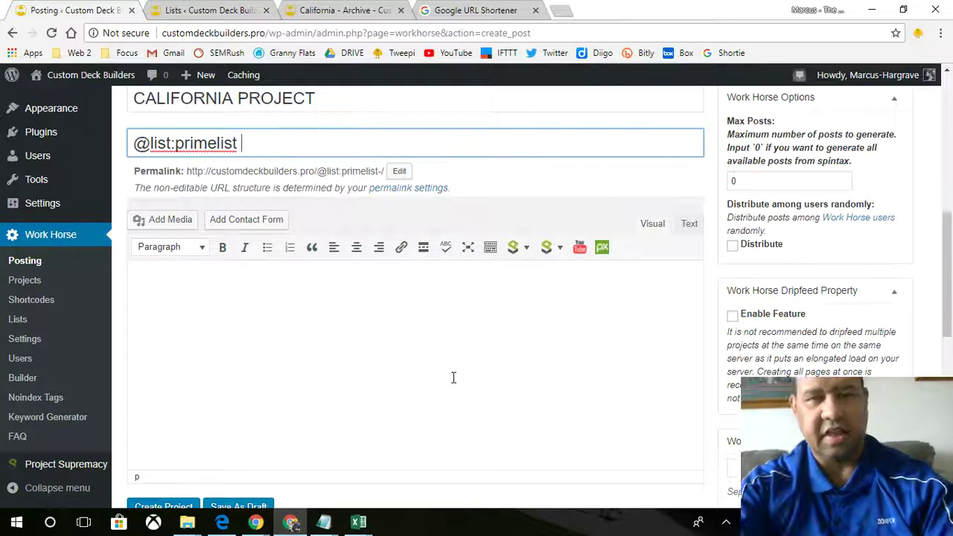
{"action": "type", "text": "@"}
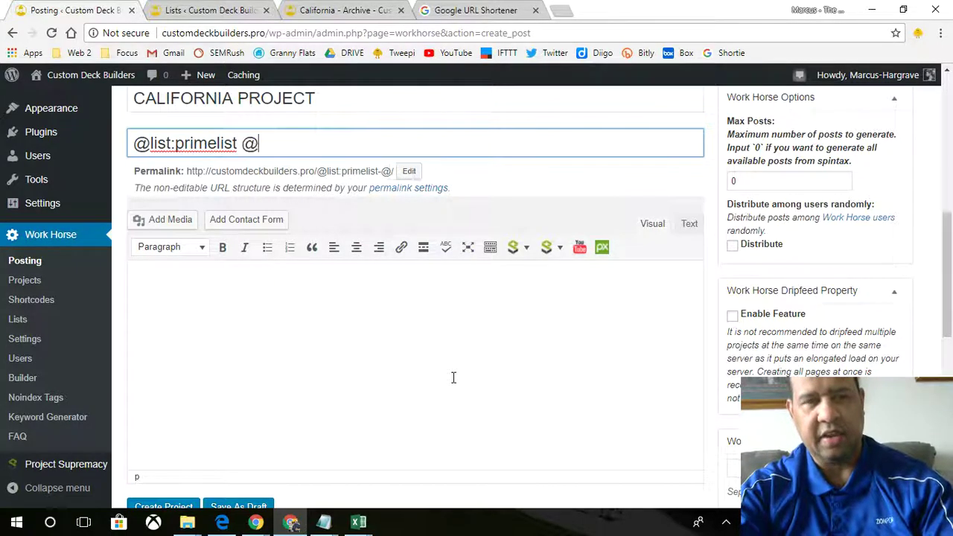
{"action": "type", "text": "city @"}
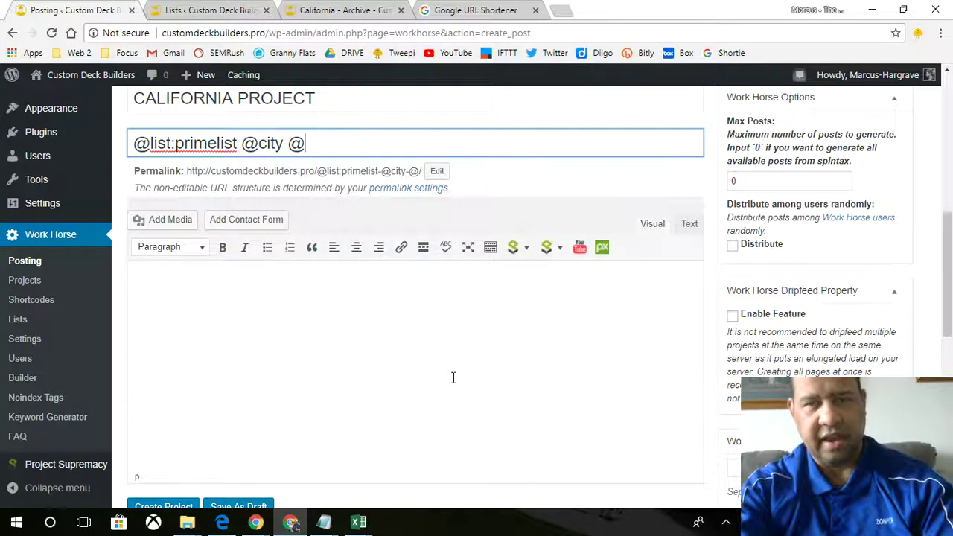
{"action": "type", "text": "state"}
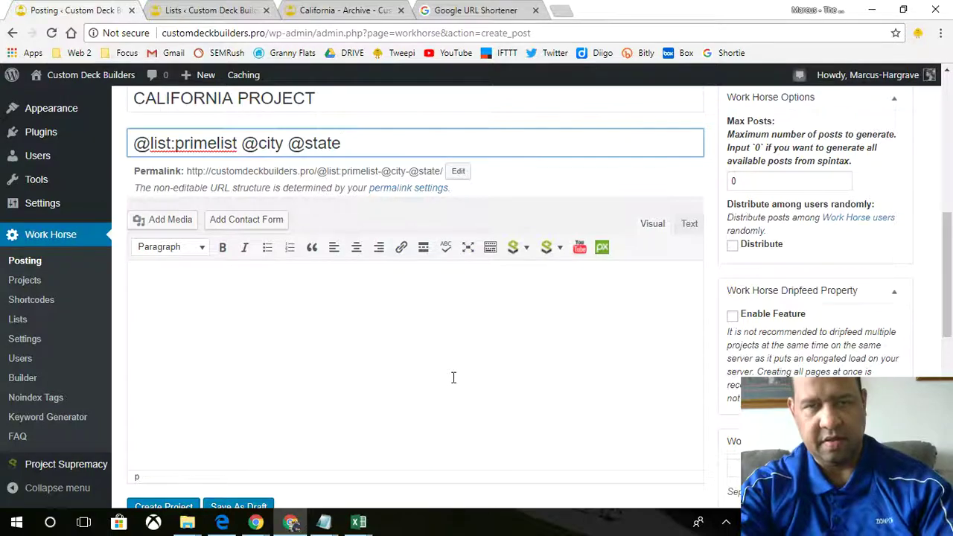
{"action": "scroll", "coordinate": [450, 375], "scroll_direction": "up", "scroll_amount": 4}
{"action": "scroll", "coordinate": [448, 372], "scroll_direction": "up", "scroll_amount": 3}
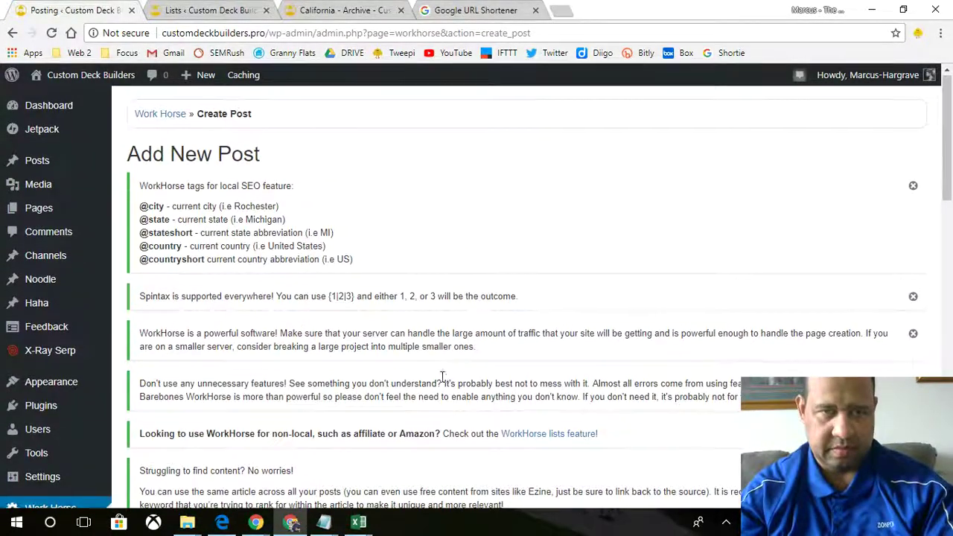
{"action": "scroll", "coordinate": [442, 378], "scroll_direction": "down", "scroll_amount": 4}
{"action": "type", "text": "short"}
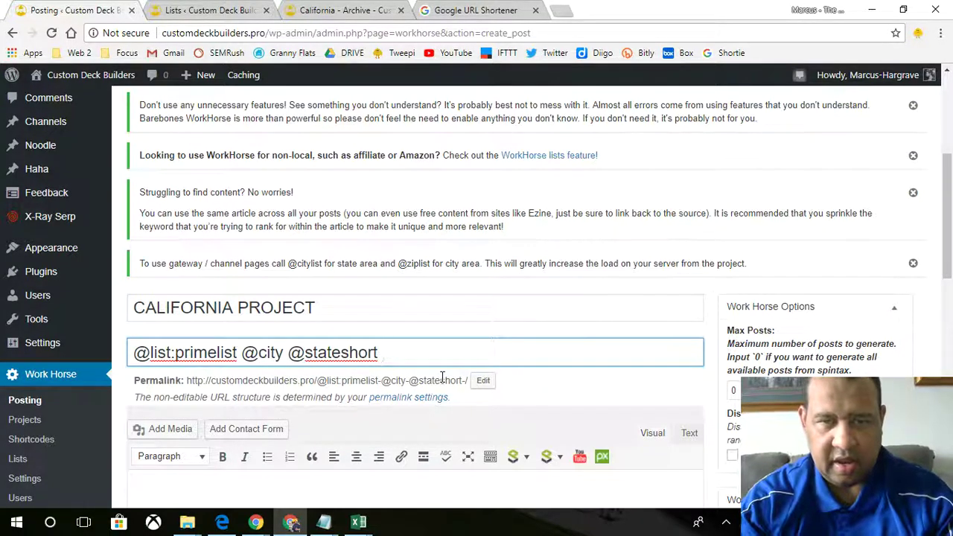
{"action": "type", "text": "@"}
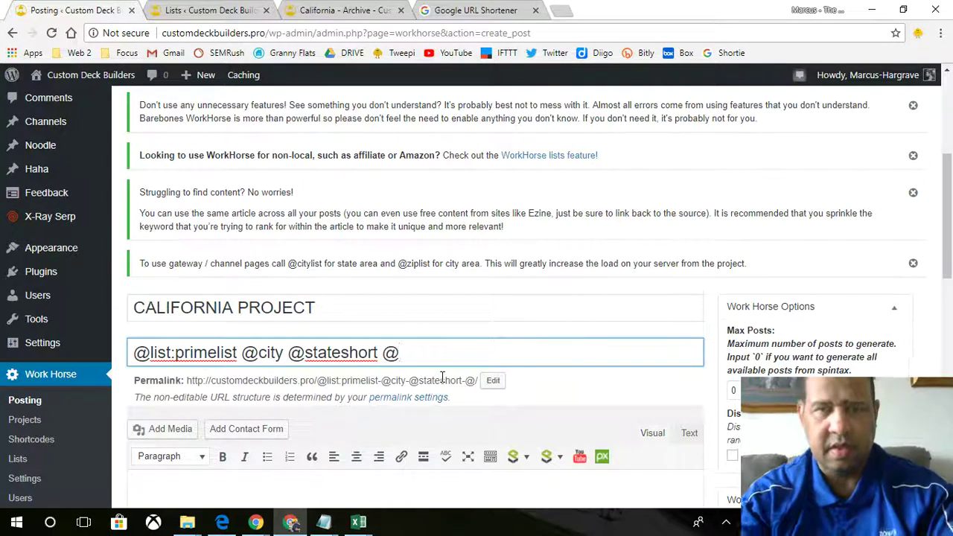
{"action": "type", "text": "zip"}
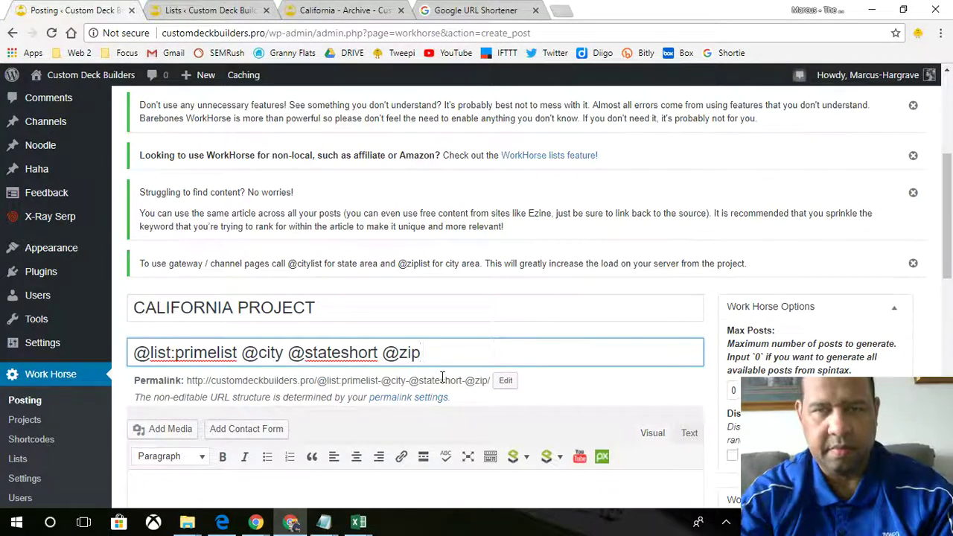
Review the WorkHorse tag notes, the post title and the SEO, permalink and channel page options on the posting form.
{"action": "scroll", "coordinate": [443, 376], "scroll_direction": "up", "scroll_amount": 3}
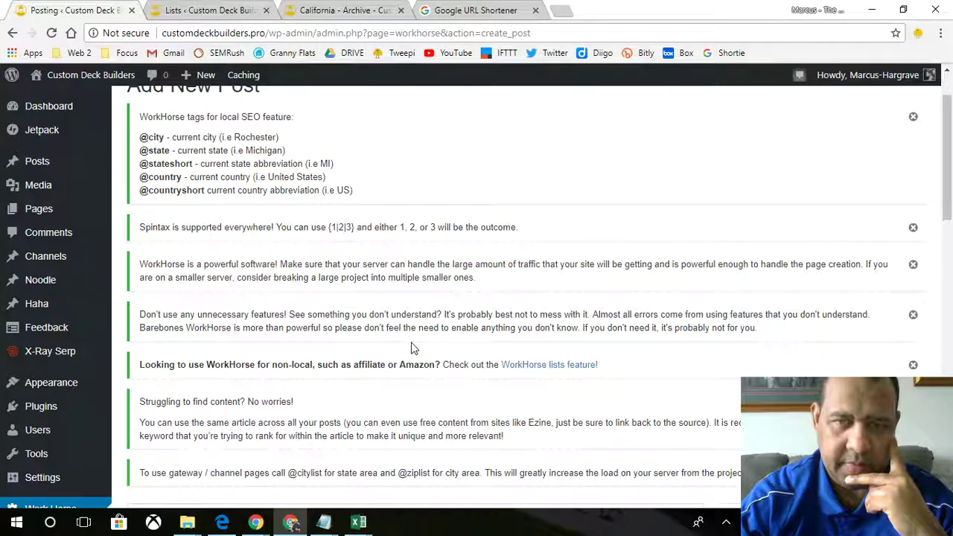
{"action": "scroll", "coordinate": [414, 348], "scroll_direction": "down", "scroll_amount": 2}
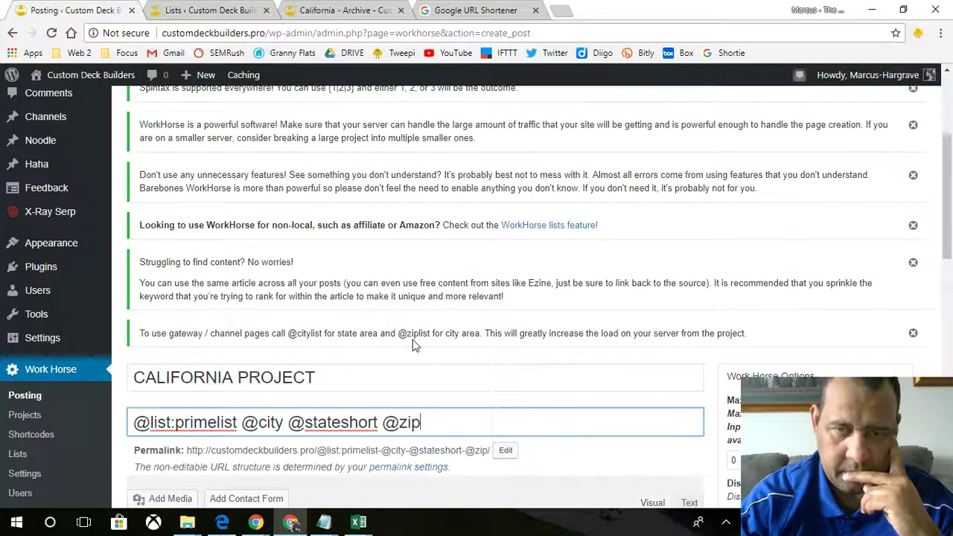
{"action": "scroll", "coordinate": [413, 339], "scroll_direction": "down", "scroll_amount": 1}
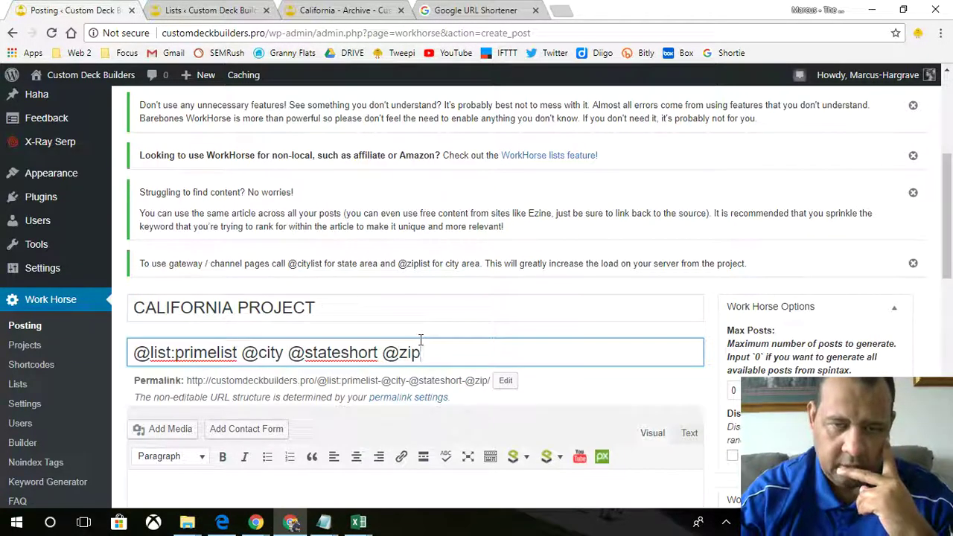
{"action": "left_click", "coordinate": [237, 353]}
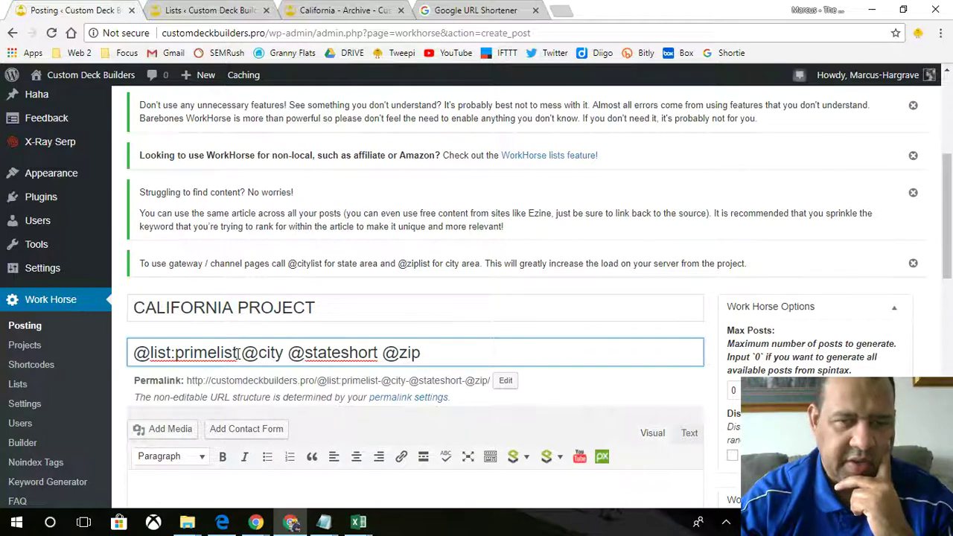
{"action": "scroll", "coordinate": [321, 346], "scroll_direction": "down", "scroll_amount": 7}
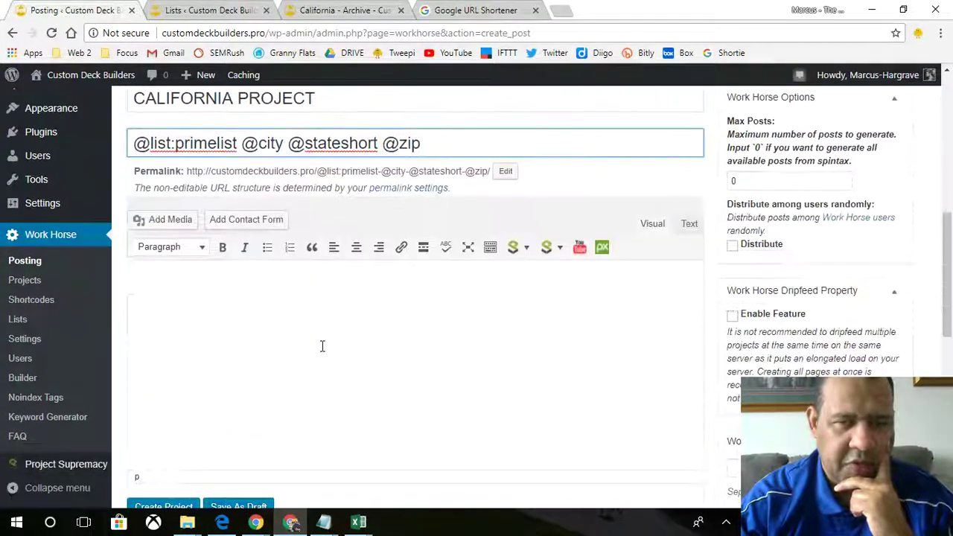
{"action": "scroll", "coordinate": [321, 346], "scroll_direction": "down", "scroll_amount": 2}
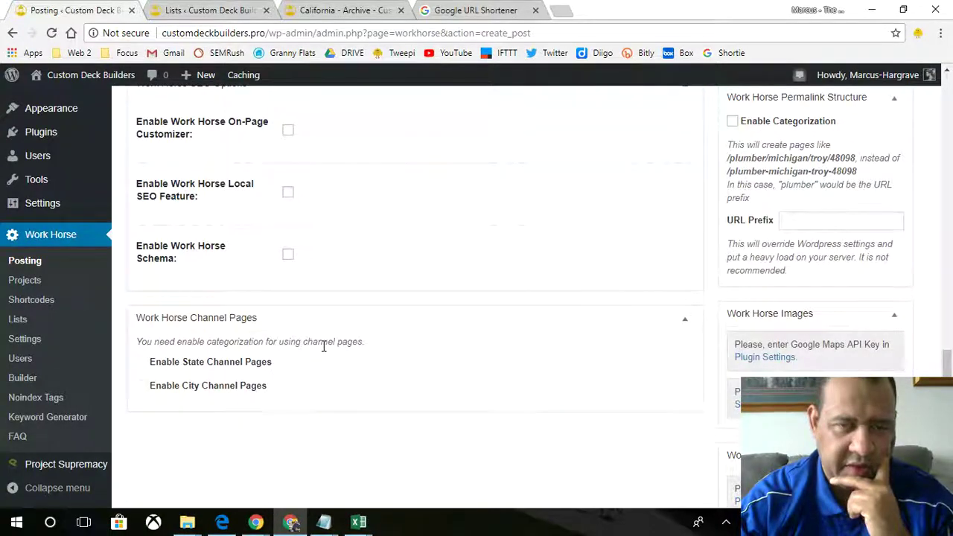
{"action": "scroll", "coordinate": [322, 348], "scroll_direction": "up", "scroll_amount": 5}
{"action": "scroll", "coordinate": [325, 346], "scroll_direction": "up", "scroll_amount": 5}
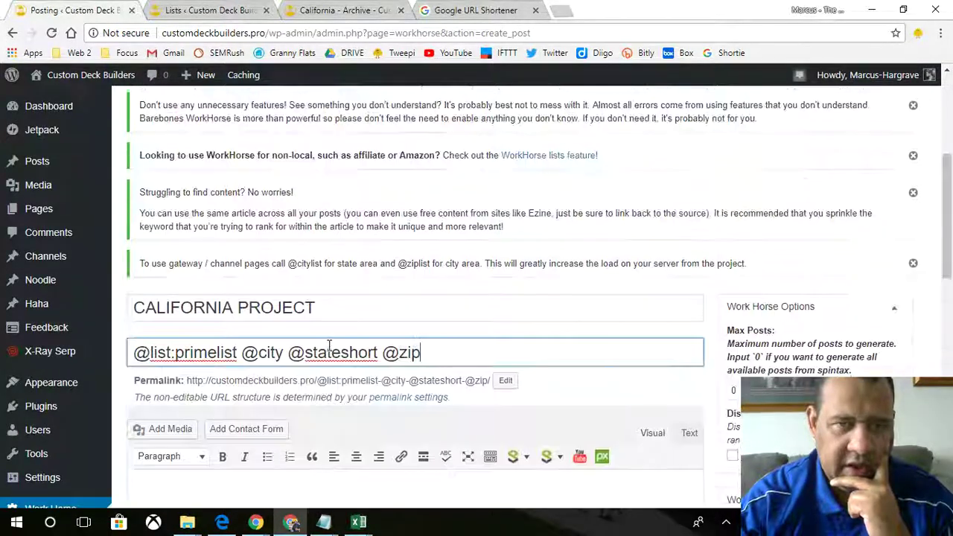
{"action": "scroll", "coordinate": [328, 346], "scroll_direction": "down", "scroll_amount": 3}
{"action": "scroll", "coordinate": [330, 346], "scroll_direction": "down", "scroll_amount": 1}
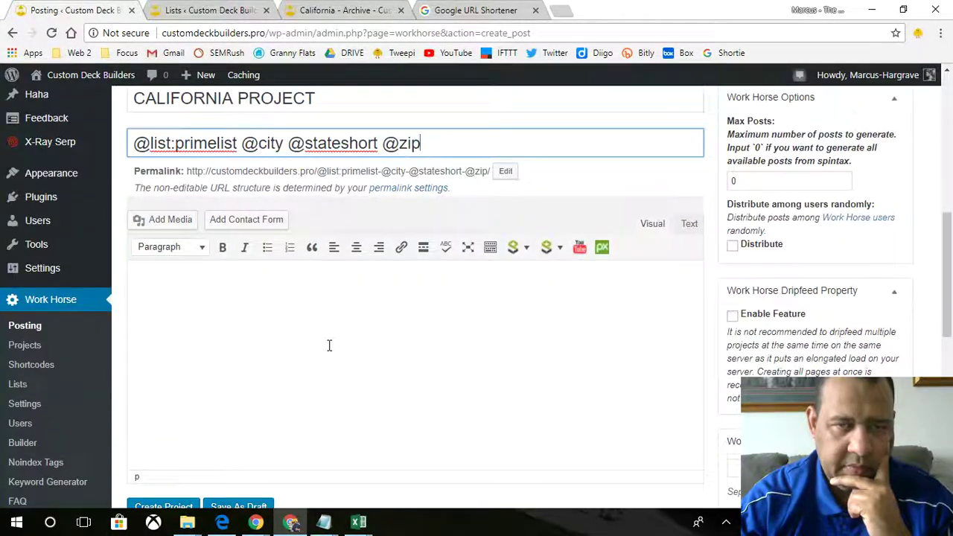
{"action": "mouse_move", "coordinate": [325, 526]}
{"action": "mouse_move", "coordinate": [374, 478]}
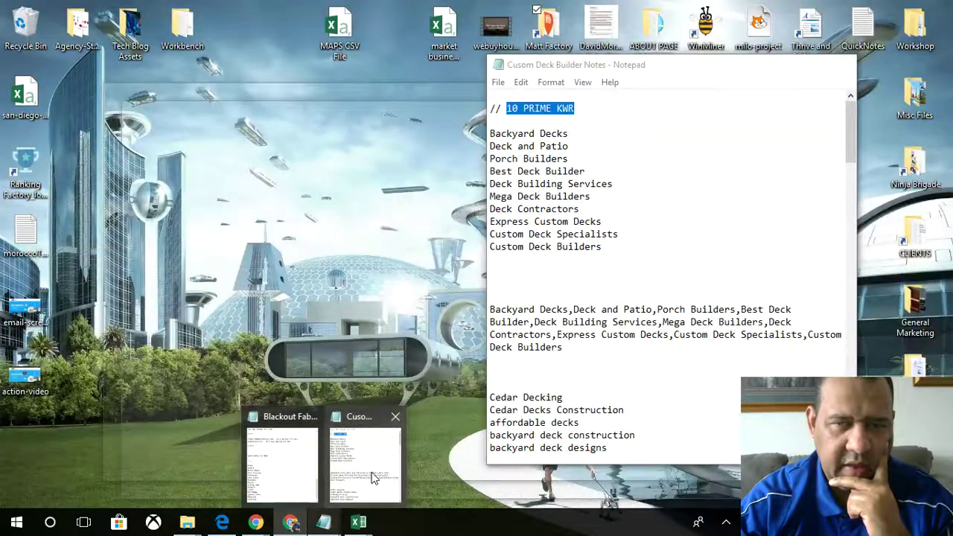
{"action": "left_click", "coordinate": [374, 479]}
{"action": "left_click", "coordinate": [576, 284]}
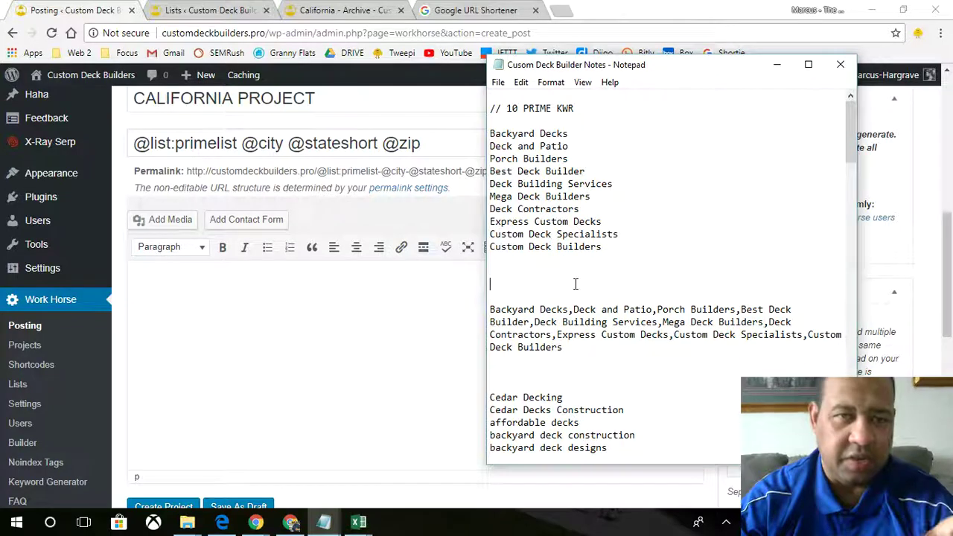
{"action": "left_click", "coordinate": [235, 143]}
{"action": "left_click_drag", "start_coordinate": [235, 143], "coordinate": [135, 143]}
{"action": "left_click", "coordinate": [236, 143]}
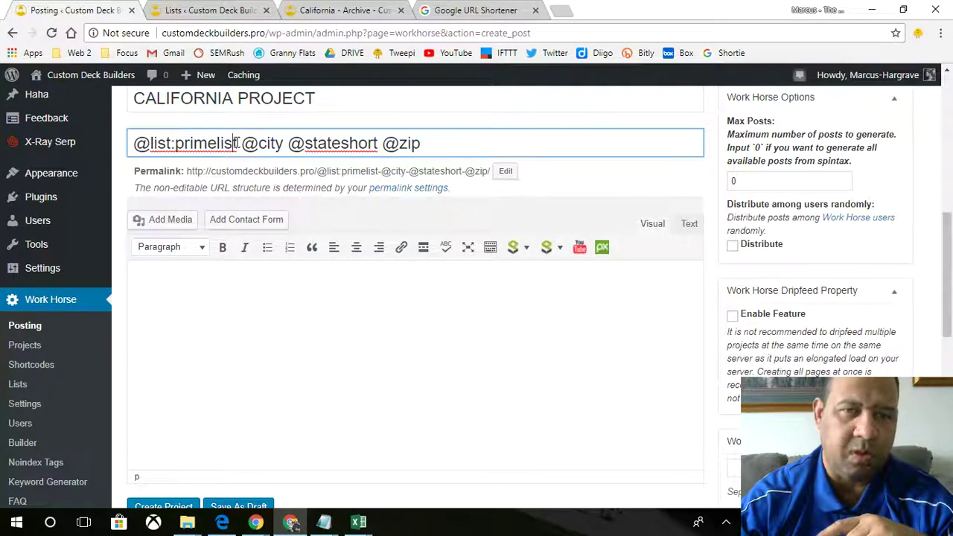
Write the spintax line "Custom Deck {Builders|Specialists}" on the blank line below the ten prime keywords in the Notepad notes.
{"action": "mouse_move", "coordinate": [324, 521]}
{"action": "left_click", "coordinate": [365, 462]}
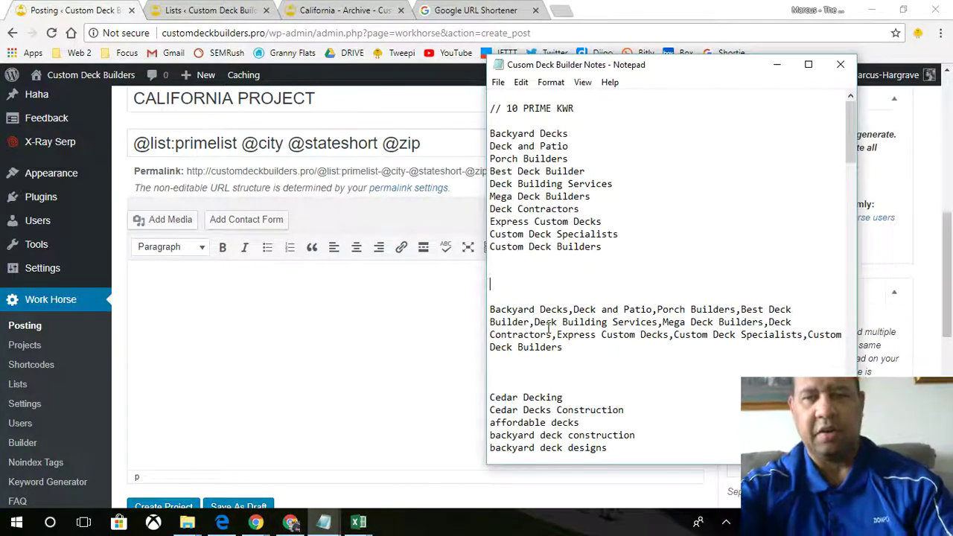
{"action": "type", "text": "Cus"}
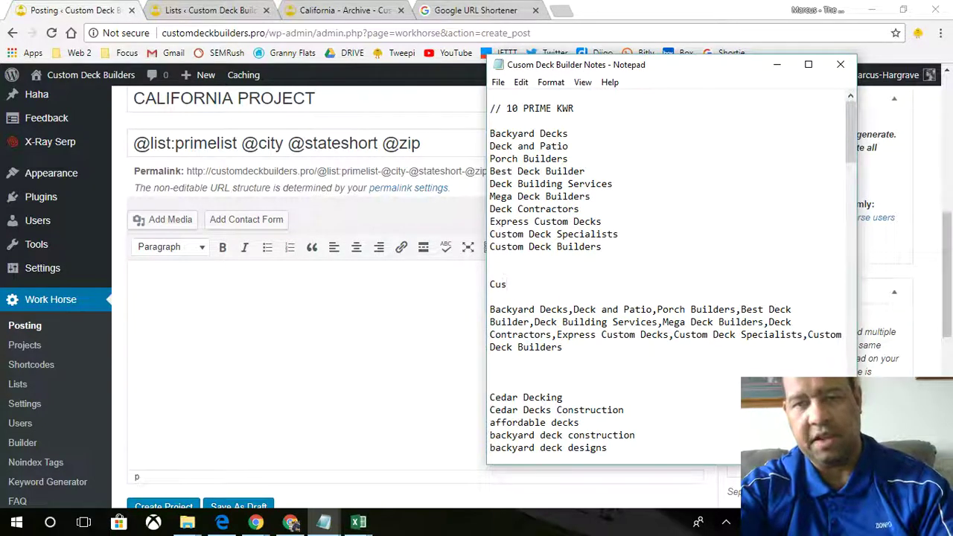
{"action": "type", "text": "tom Deck "}
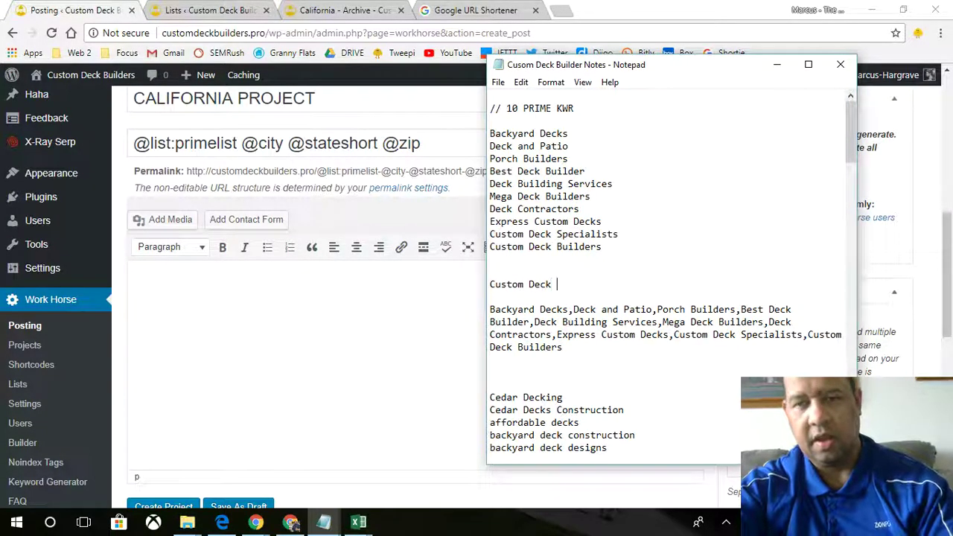
{"action": "type", "text": "{Bu"}
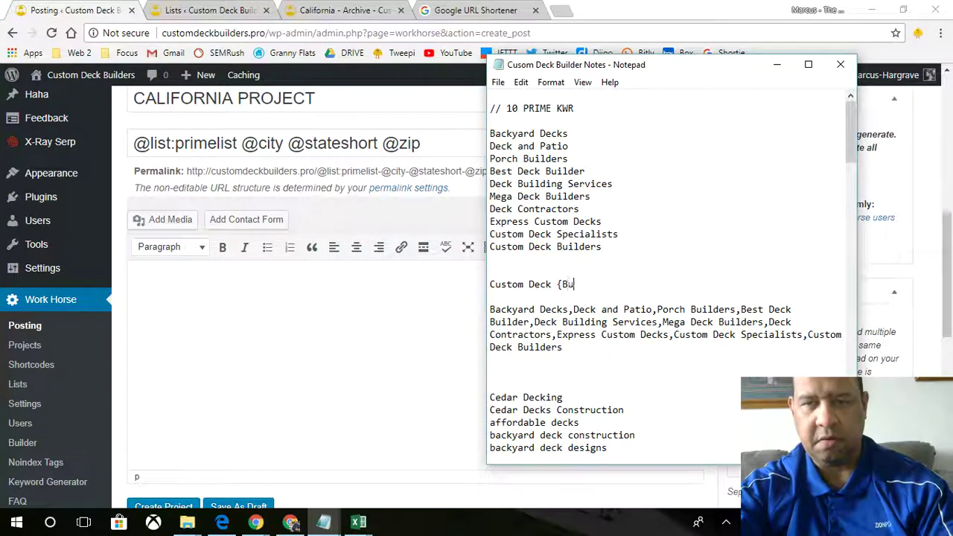
{"action": "type", "text": "ilders"}
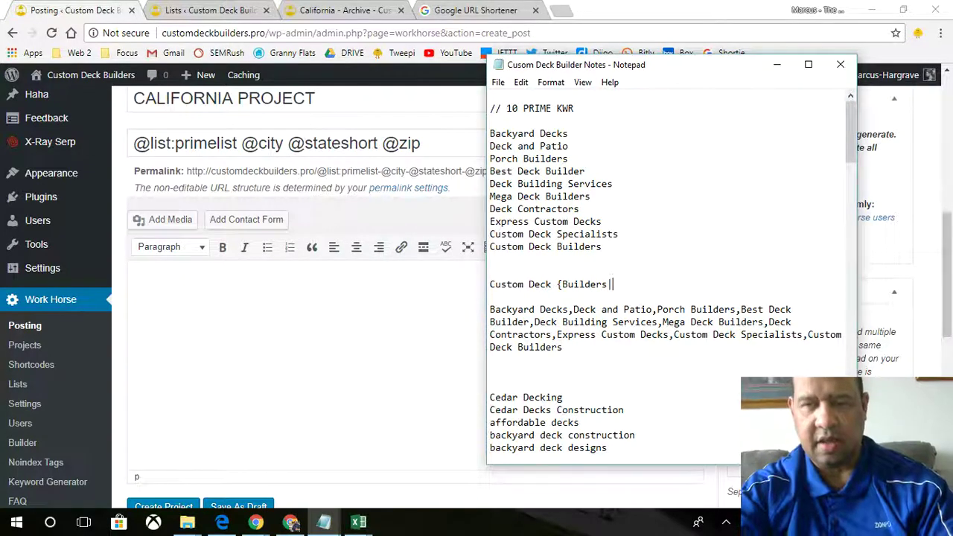
{"action": "type", "text": "|S"}
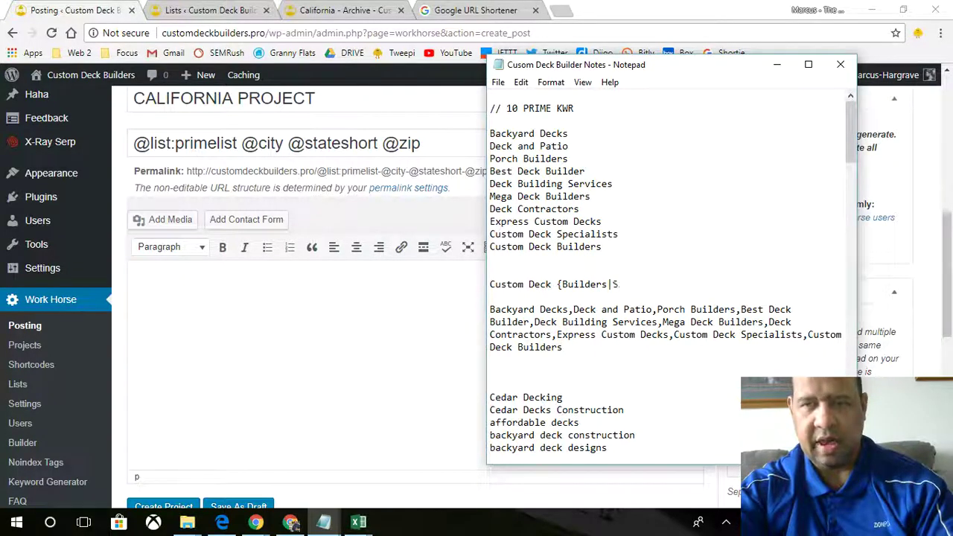
{"action": "type", "text": "pecialists"}
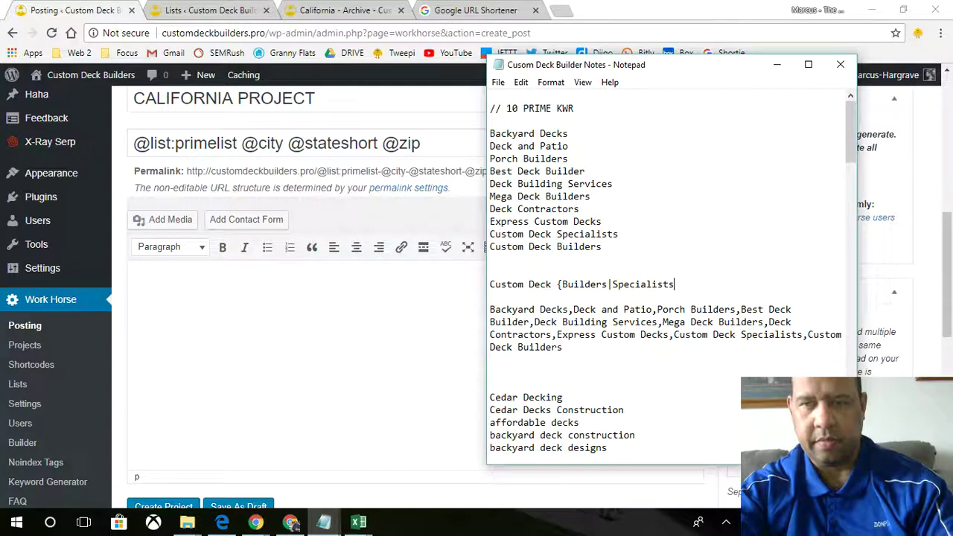
{"action": "type", "text": "}"}
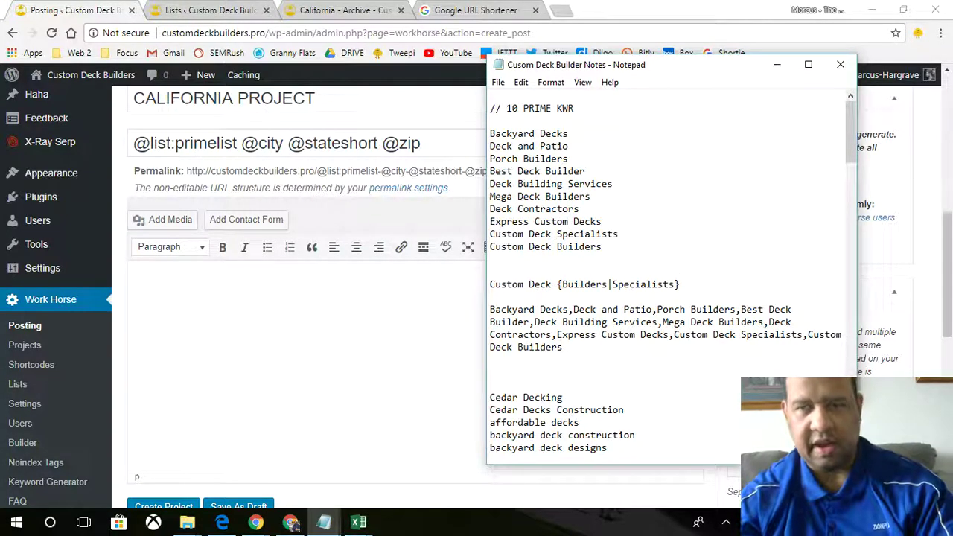
Insert the optional spintax "{Best| }" in front of "Custom Deck" at the start of the spintax line.
{"action": "left_click", "coordinate": [490, 284]}
{"action": "type", "text": "{Best"}
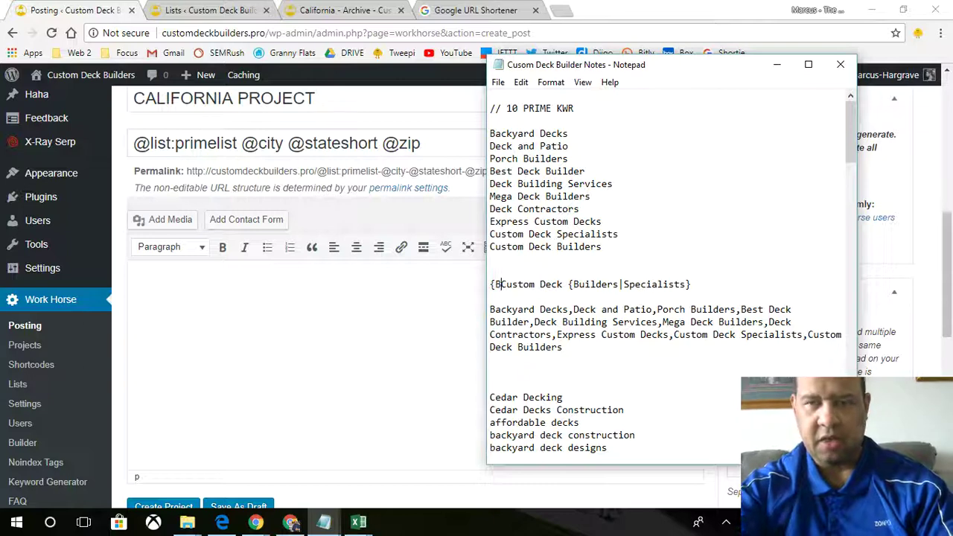
{"action": "type", "text": "| }"}
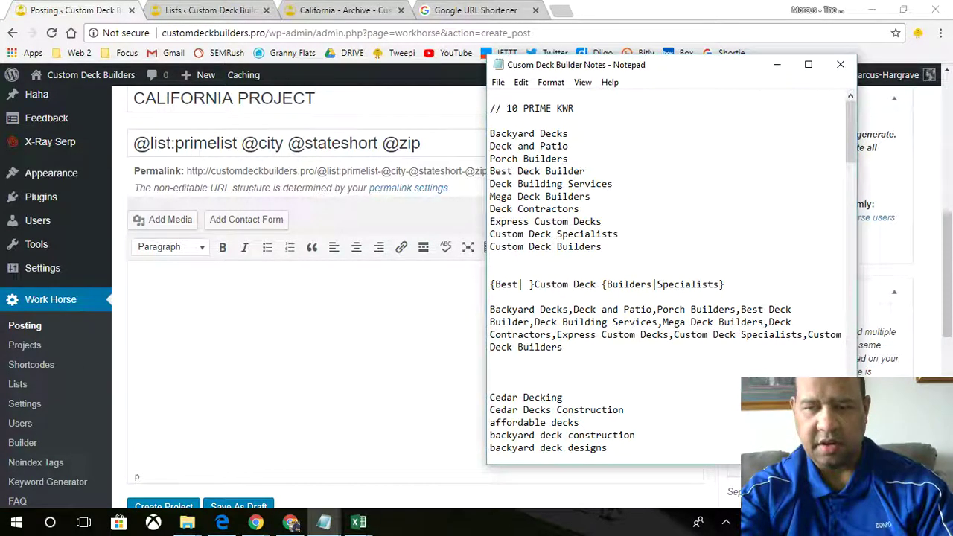
Move the space in the optional spintax at the start of the line so it reads "{Best |}".
{"action": "key", "text": "BackSpace"}
{"action": "key", "text": "BackSpace"}
{"action": "type", "text": "}"}
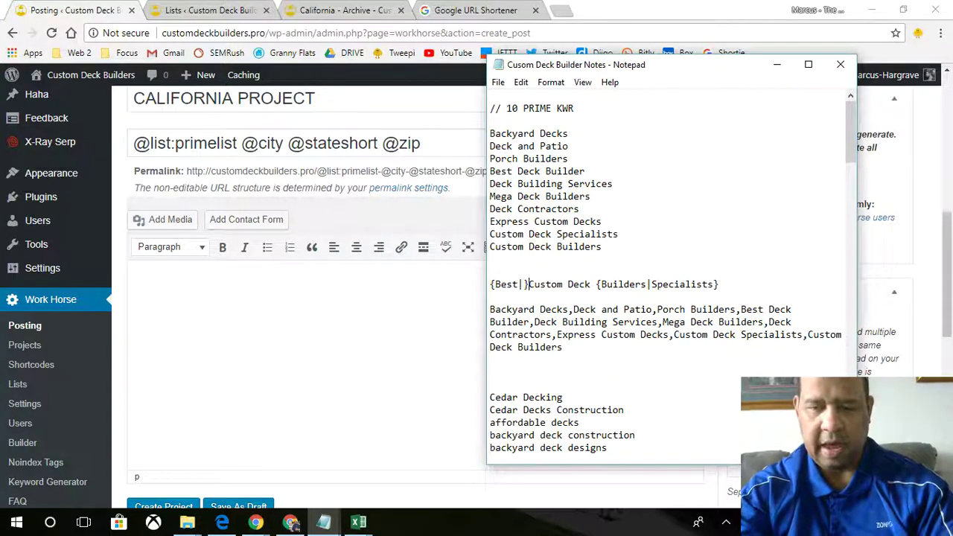
{"action": "key", "text": "Left"}
{"action": "key", "text": "Left"}
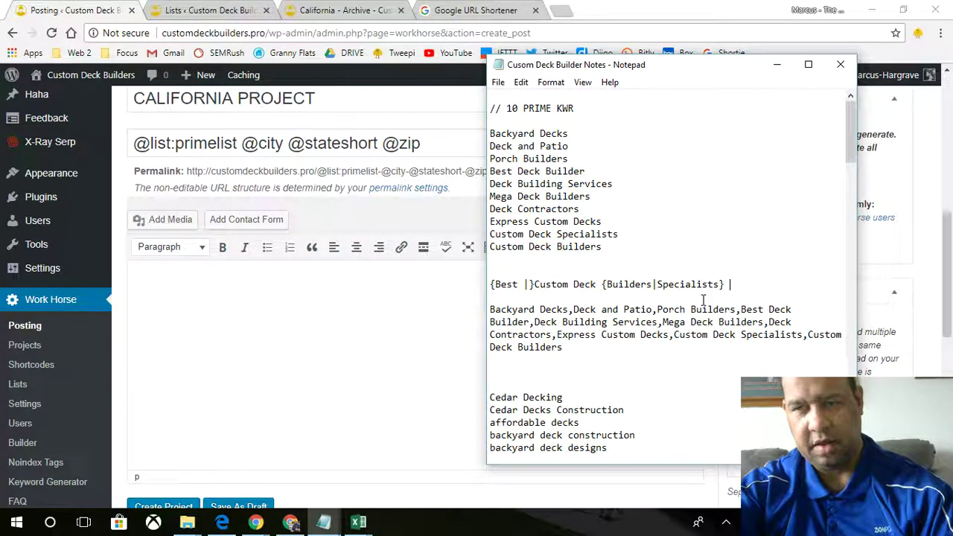
{"action": "type", "text": "@"}
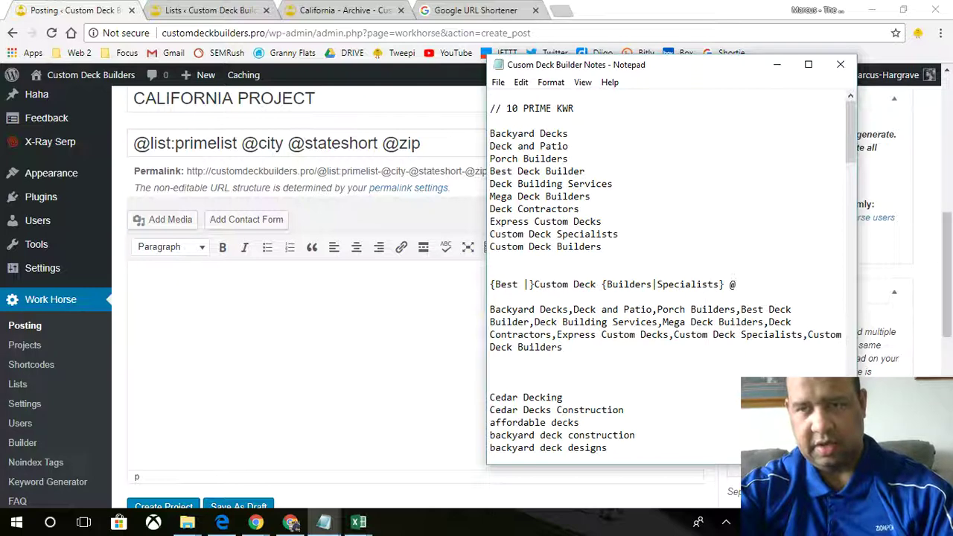
{"action": "type", "text": "city "}
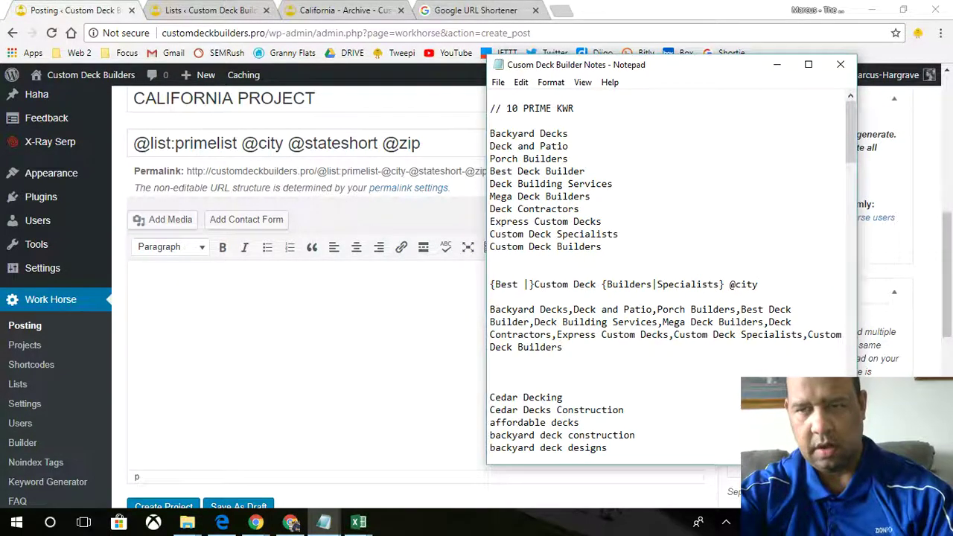
{"action": "type", "text": "@stateshort"}
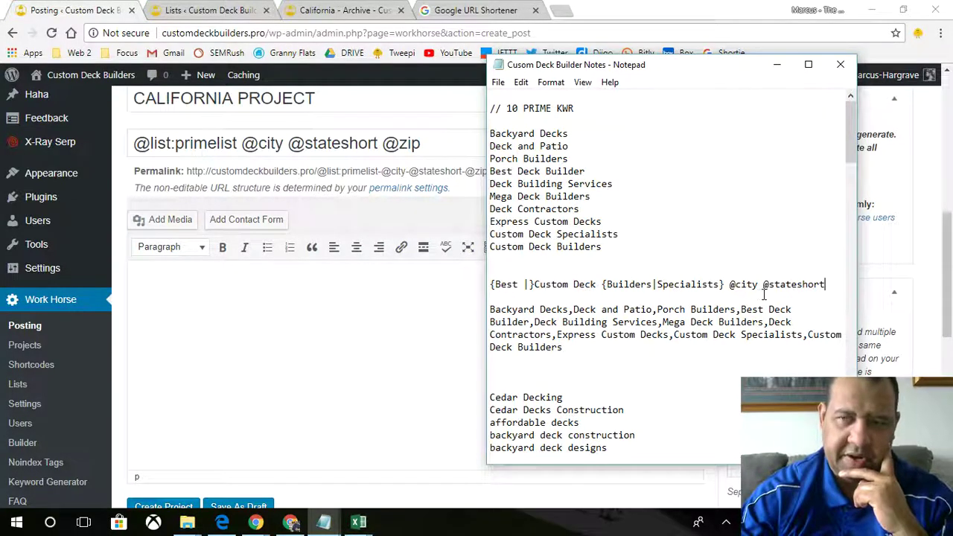
Below the spintax line, write the description "Our express contractors will create the best backyard deck and patio for your home.".
{"action": "key", "text": "Return"}
{"action": "key", "text": "Return"}
{"action": "key", "text": "Return"}
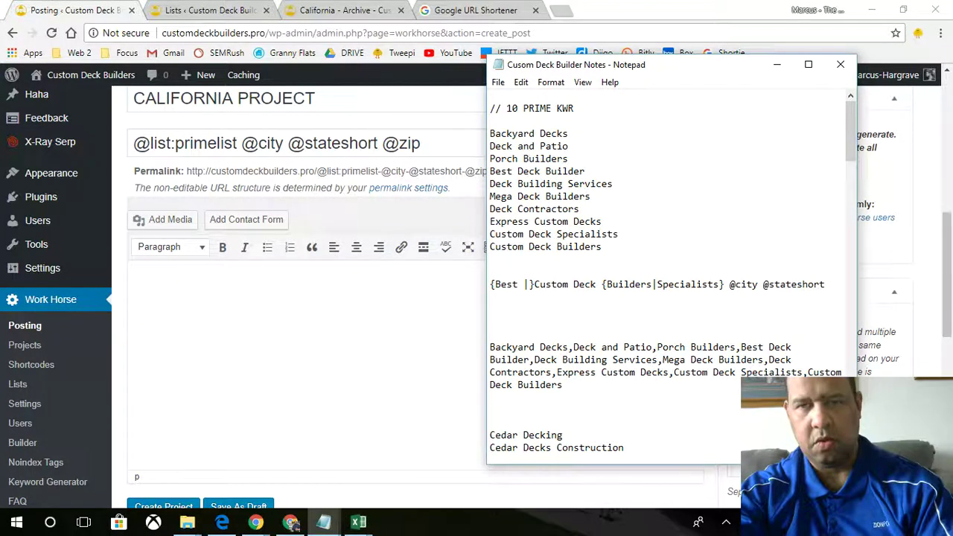
{"action": "type", "text": "CA"}
{"action": "key", "text": "BackSpace"}
{"action": "key", "text": "BackSpace"}
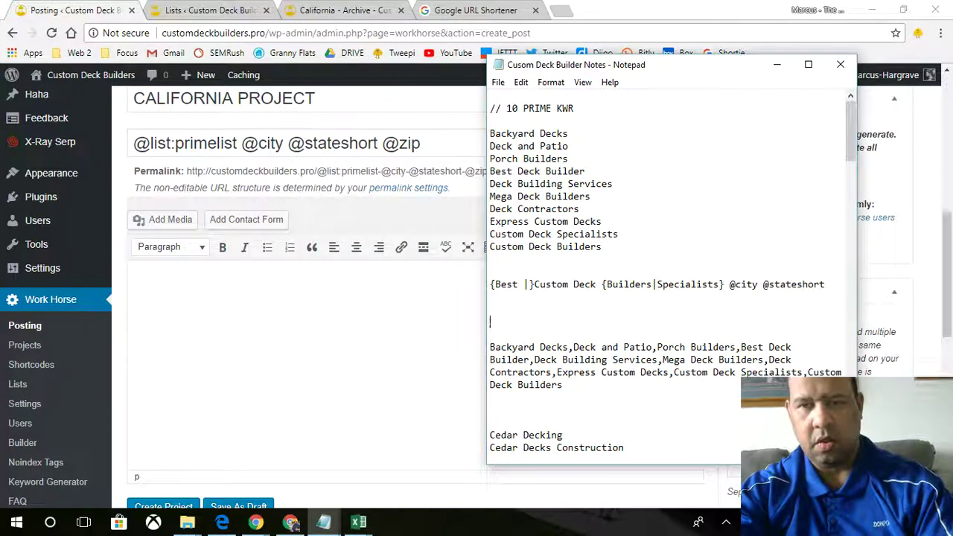
{"action": "key", "text": "BackSpace"}
{"action": "type", "text": "Our ex"}
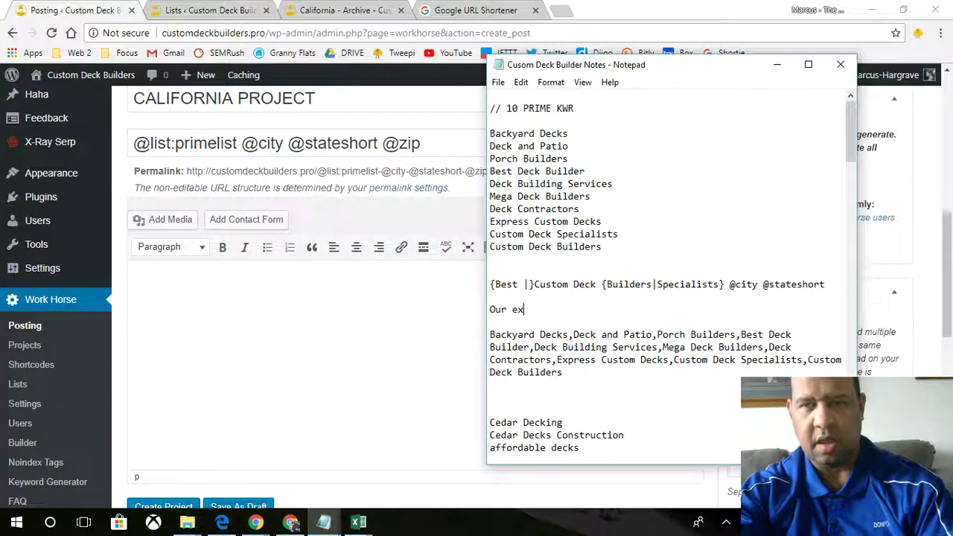
{"action": "type", "text": "press "}
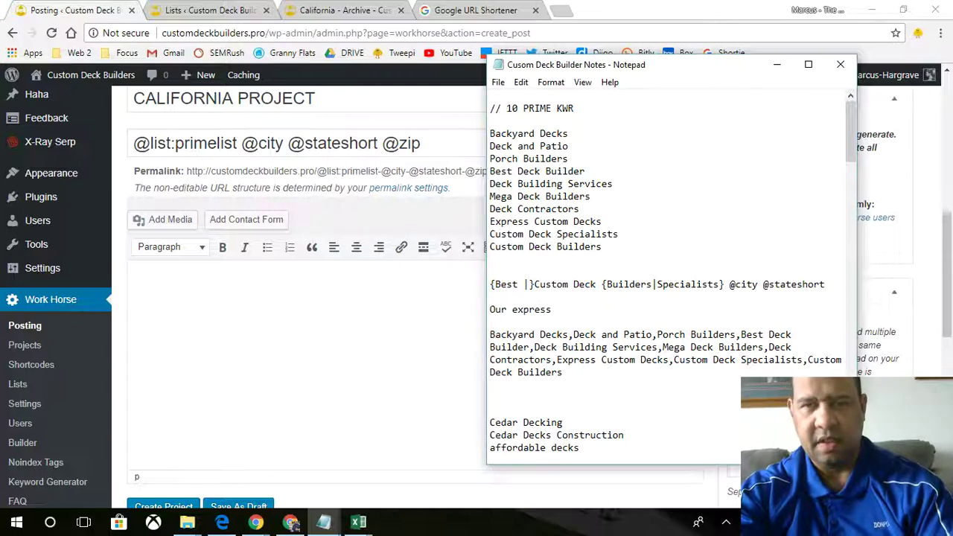
{"action": "type", "text": "cont"}
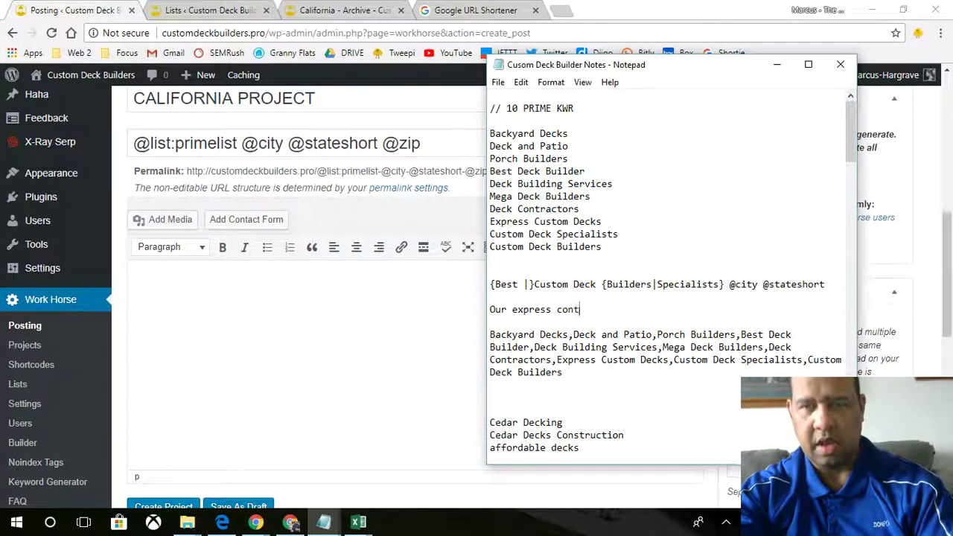
{"action": "type", "text": "ractors will c"}
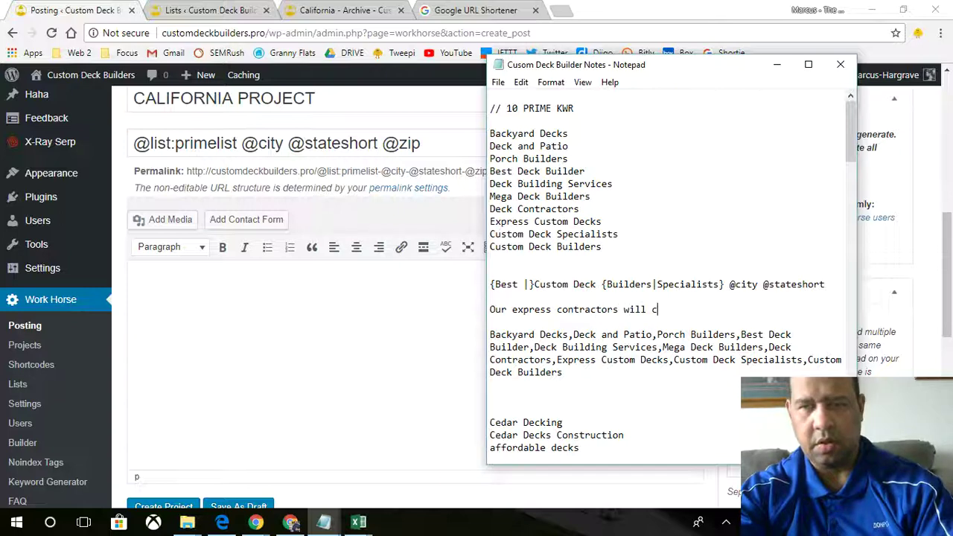
{"action": "type", "text": "reate the"}
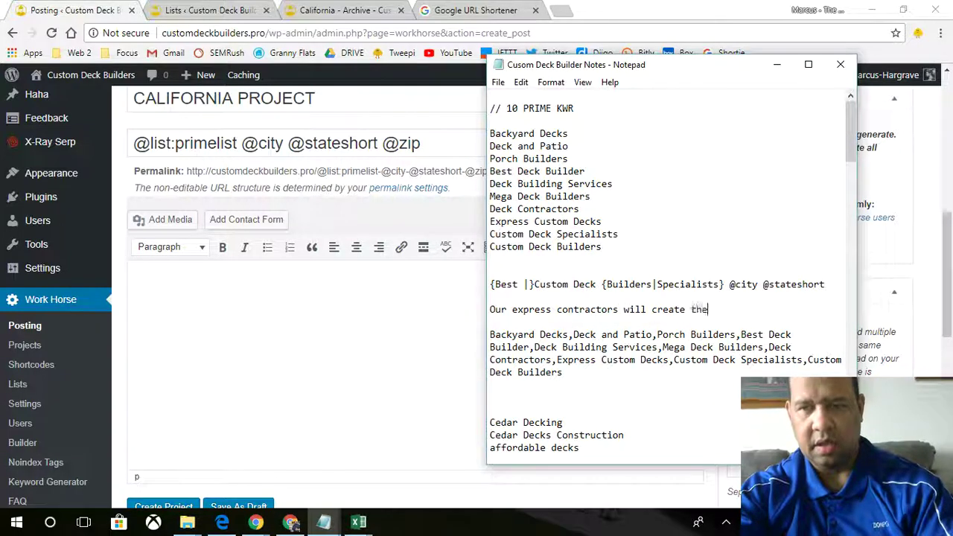
{"action": "type", "text": " best bac"}
{"action": "type", "text": "k yo"}
{"action": "key", "text": "BackSpace"}
{"action": "key", "text": "BackSpace"}
{"action": "key", "text": "BackSpace"}
{"action": "type", "text": "yard "}
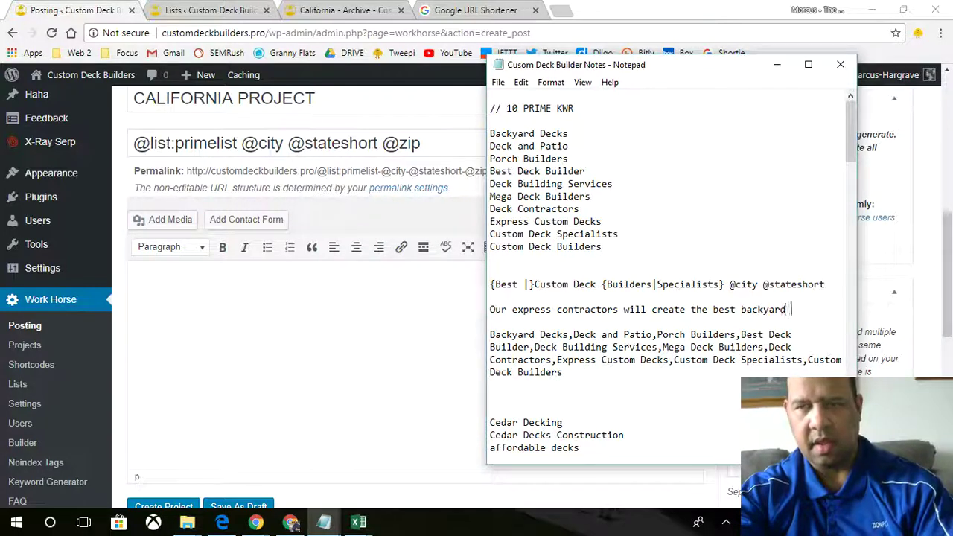
{"action": "type", "text": "deck"}
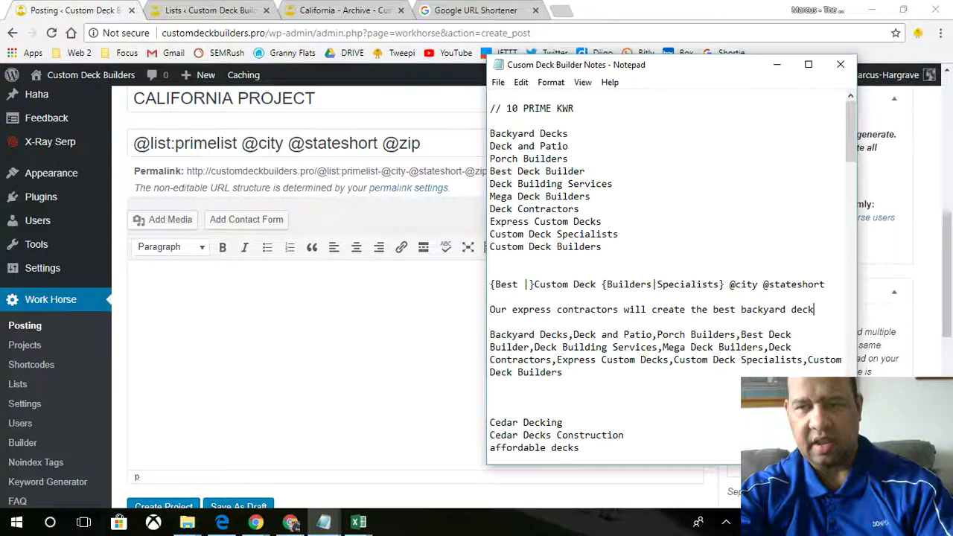
{"action": "type", "text": " and patio"}
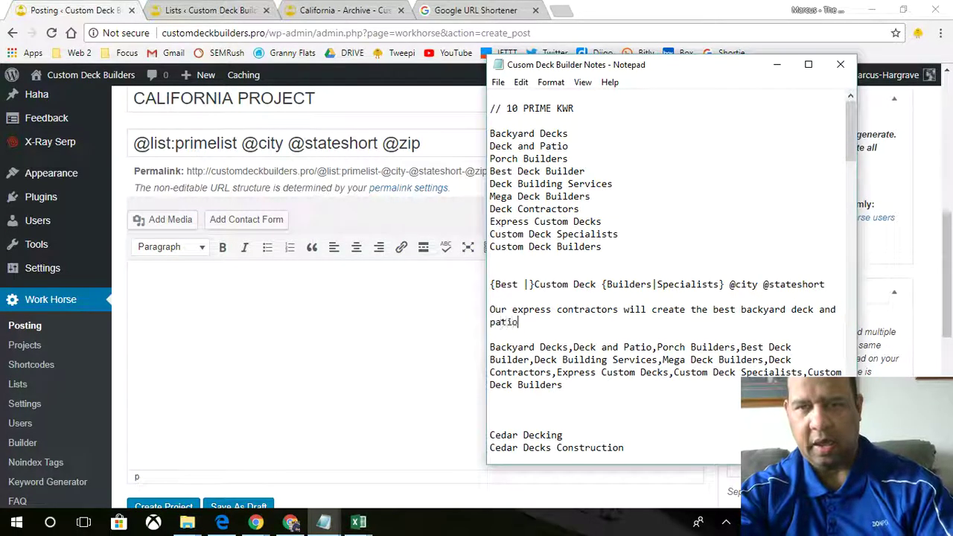
{"action": "type", "text": " for your home.  Our"}
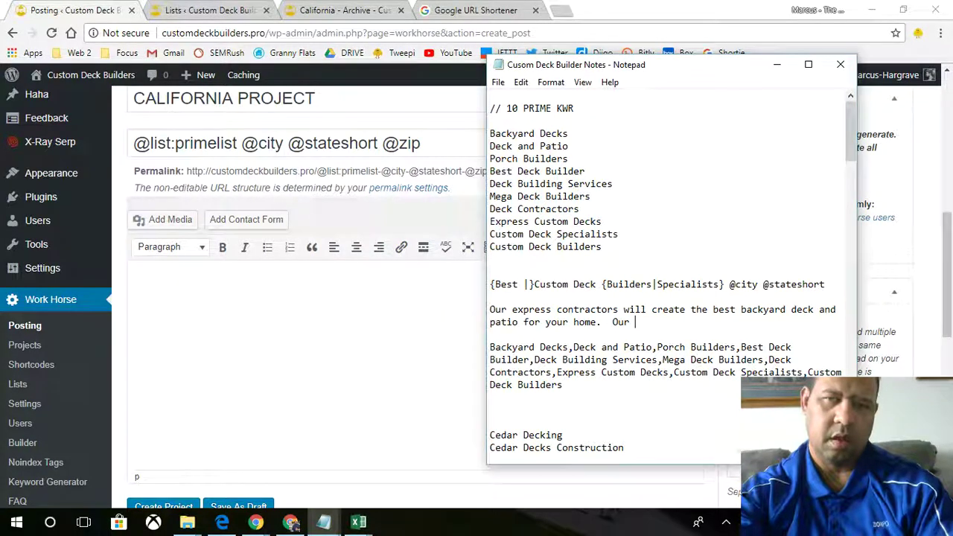
Insert "mega" before "contractors" in the description and begin its second sentence with "We" instead of "Our".
{"action": "left_click", "coordinate": [557, 310]}
{"action": "type", "text": "mega"}
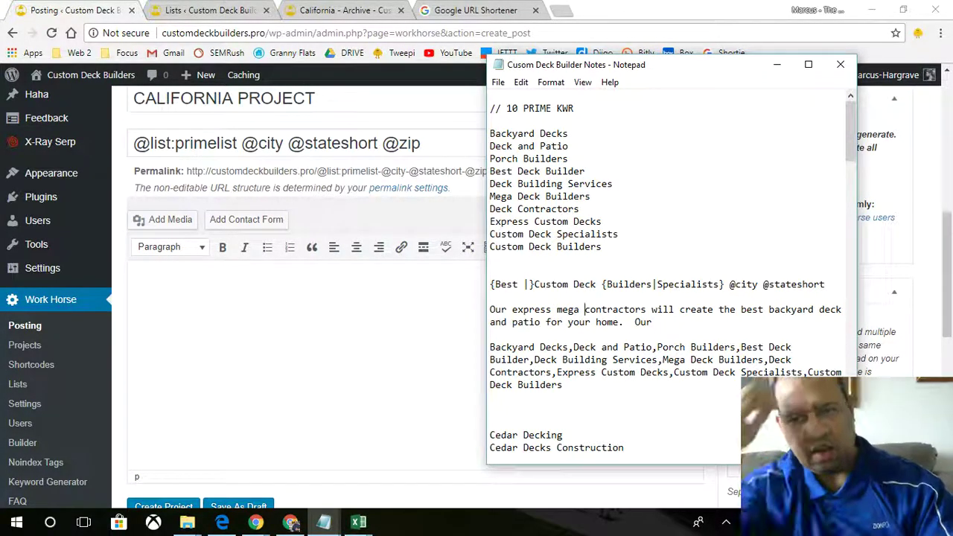
{"action": "left_click", "coordinate": [684, 328]}
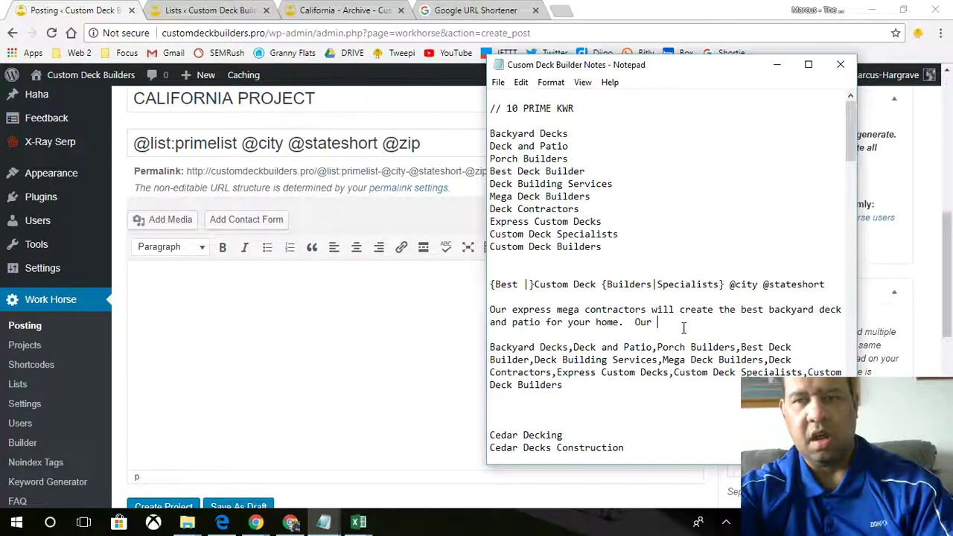
{"action": "key", "text": "BackSpace"}
{"action": "key", "text": "BackSpace"}
{"action": "key", "text": "BackSpace"}
{"action": "key", "text": "BackSpace"}
{"action": "type", "text": "We"}
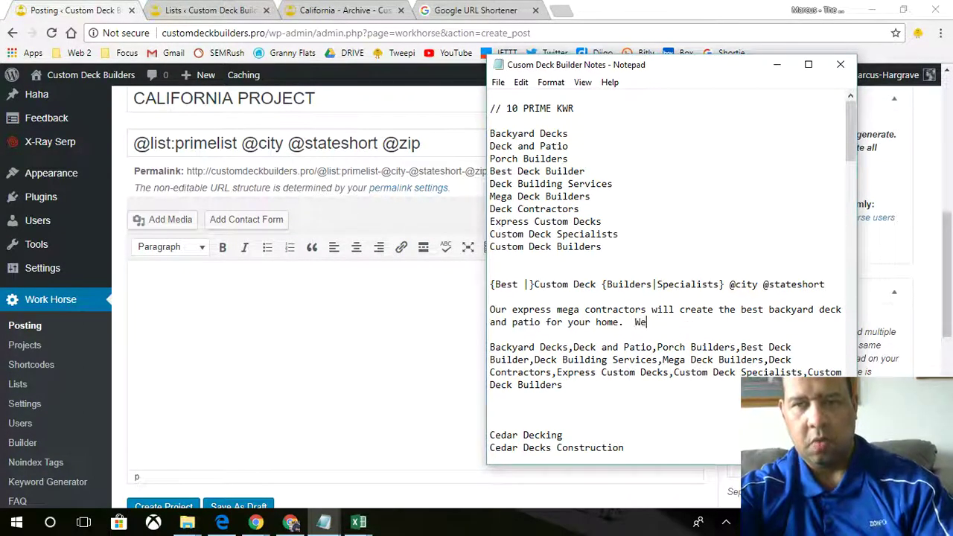
{"action": "type", "text": " are special"}
{"action": "key", "text": "BackSpace"}
{"action": "key", "text": "BackSpace"}
{"action": "key", "text": "BackSpace"}
{"action": "key", "text": "BackSpace"}
{"action": "key", "text": "BackSpace"}
{"action": "key", "text": "BackSpace"}
{"action": "key", "text": "BackSpace"}
{"action": "type", "text": "experienced with"}
{"action": "key", "text": "BackSpace"}
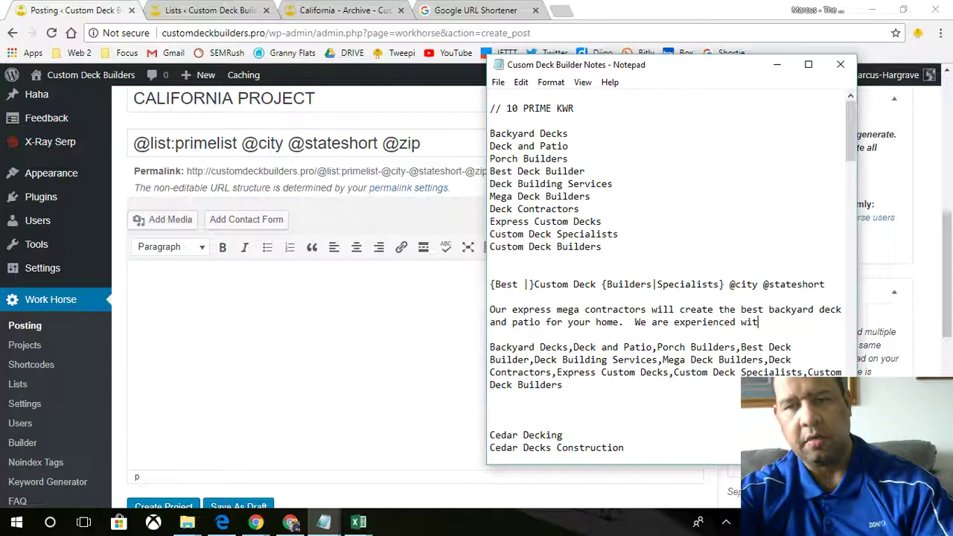
{"action": "key", "text": "BackSpace"}
{"action": "key", "text": "BackSpace"}
{"action": "key", "text": "BackSpace"}
{"action": "key", "text": "BackSpace"}
{"action": "key", "text": "BackSpace"}
{"action": "key", "text": "BackSpace"}
{"action": "key", "text": "BackSpace"}
{"action": "key", "text": "BackSpace"}
{"action": "key", "text": "BackSpace"}
{"action": "key", "text": "BackSpace"}
{"action": "key", "text": "BackSpace"}
{"action": "key", "text": "BackSpace"}
{"action": "key", "text": "BackSpace"}
{"action": "key", "text": "BackSpace"}
{"action": "key", "text": "BackSpace"}
{"action": "key", "text": "BackSpace"}
{"action": "key", "text": "BackSpace"}
{"action": "key", "text": "BackSpace"}
{"action": "key", "text": "BackSpace"}
Continue the description's second sentence after "We" with "have years of experience in adding a porch".
{"action": "type", "text": "have years of experience"}
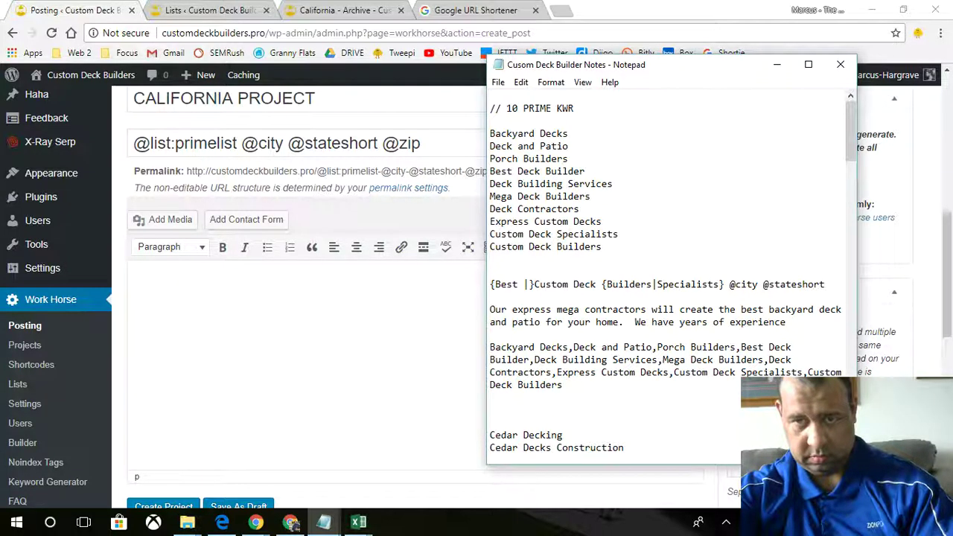
{"action": "type", "text": "building "}
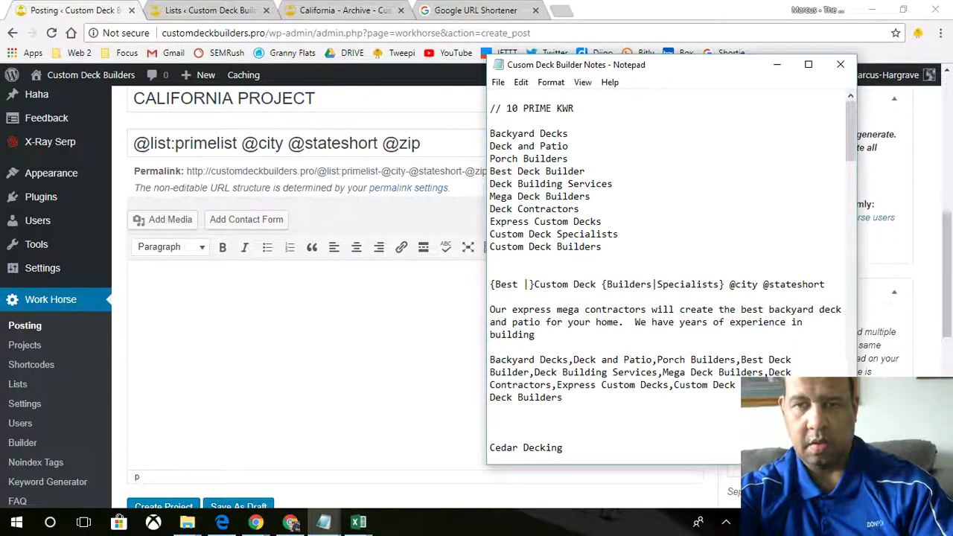
{"action": "type", "text": "por"}
{"action": "key", "text": "BackSpace"}
{"action": "key", "text": "BackSpace"}
{"action": "key", "text": "BackSpace"}
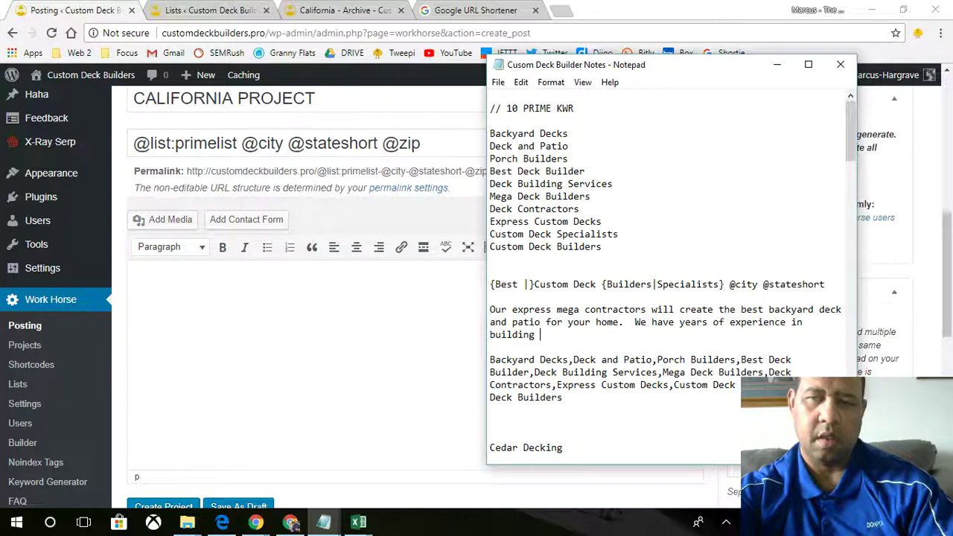
{"action": "key", "text": "BackSpace"}
{"action": "key", "text": "BackSpace"}
{"action": "key", "text": "BackSpace"}
{"action": "key", "text": "BackSpace"}
{"action": "key", "text": "BackSpace"}
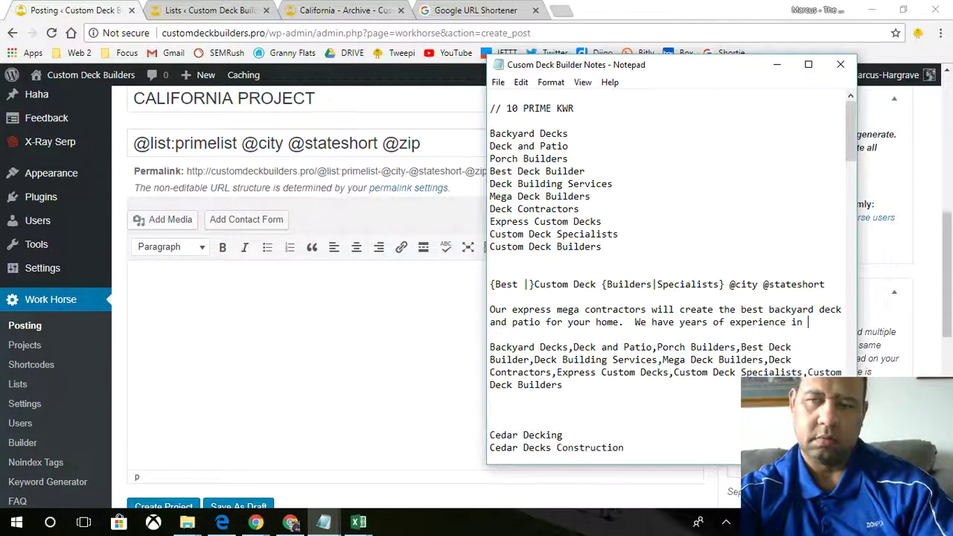
{"action": "type", "text": "adding a por"}
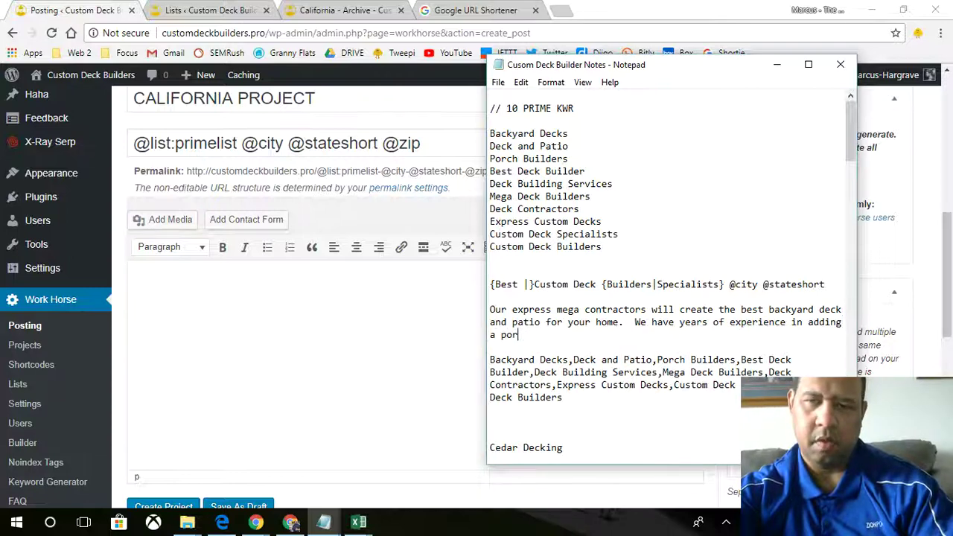
{"action": "type", "text": "ch"}
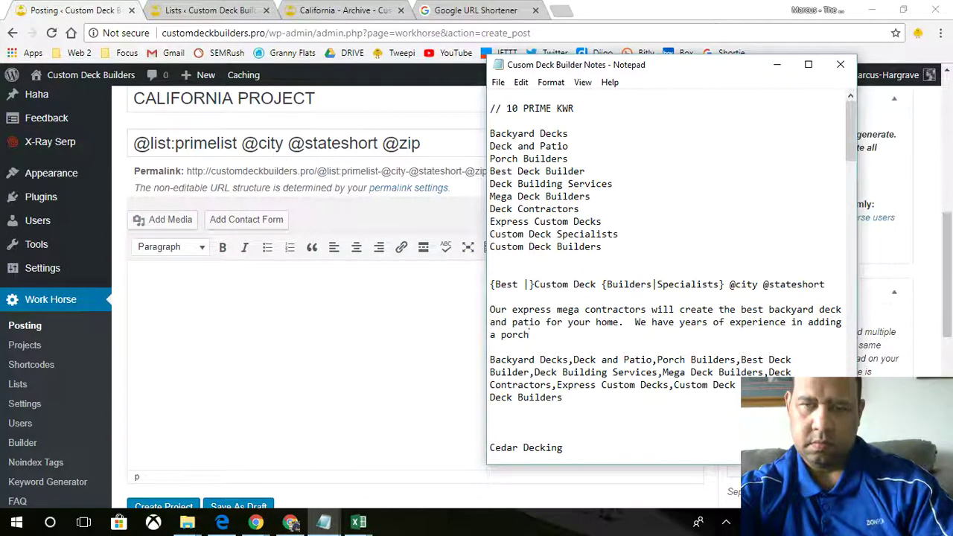
Finish the notes paragraph after "porch" with ", deck and patio to your house. Contact our amazing contractors for an express solution today!".
{"action": "type", "text": ", deck and patio"}
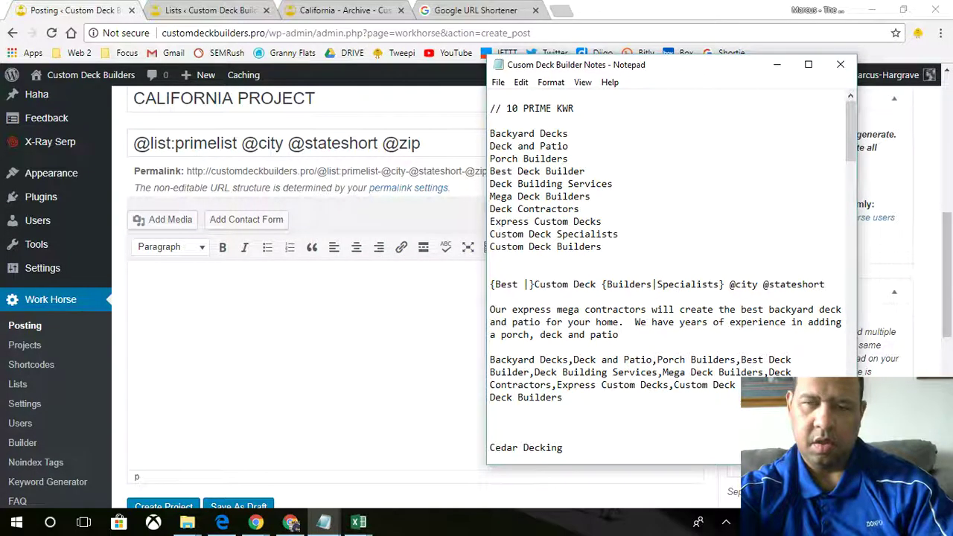
{"action": "type", "text": "to your house."}
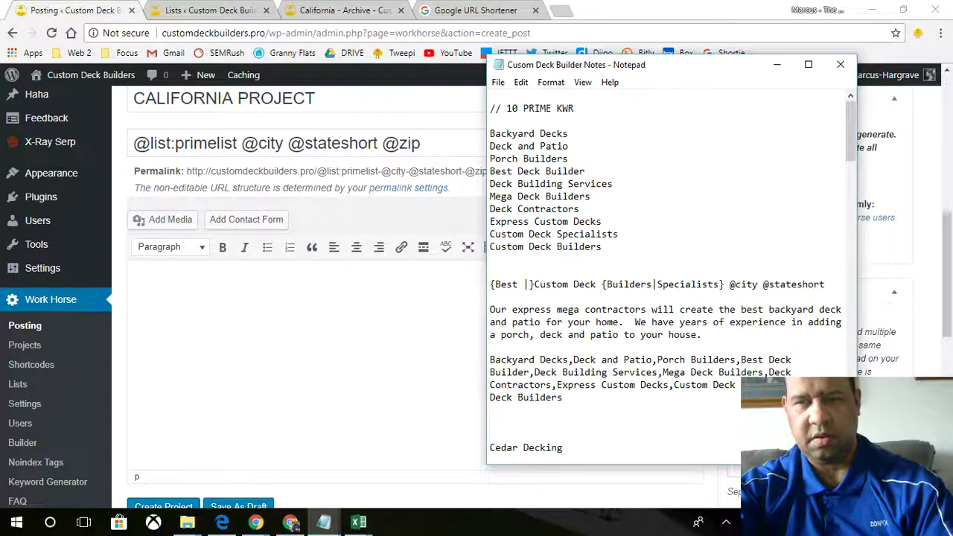
{"action": "type", "text": "Contact our "}
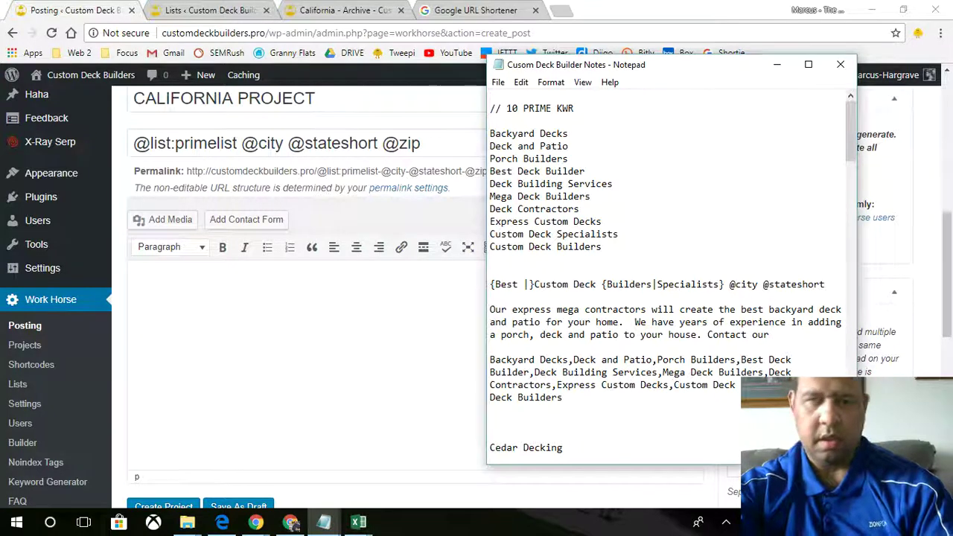
{"action": "type", "text": "a"}
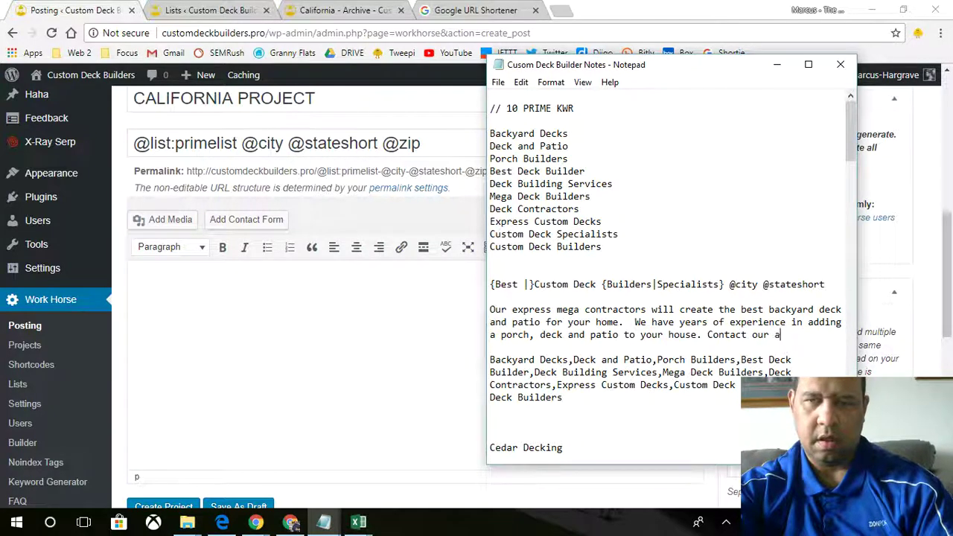
{"action": "type", "text": "mazing mega co"}
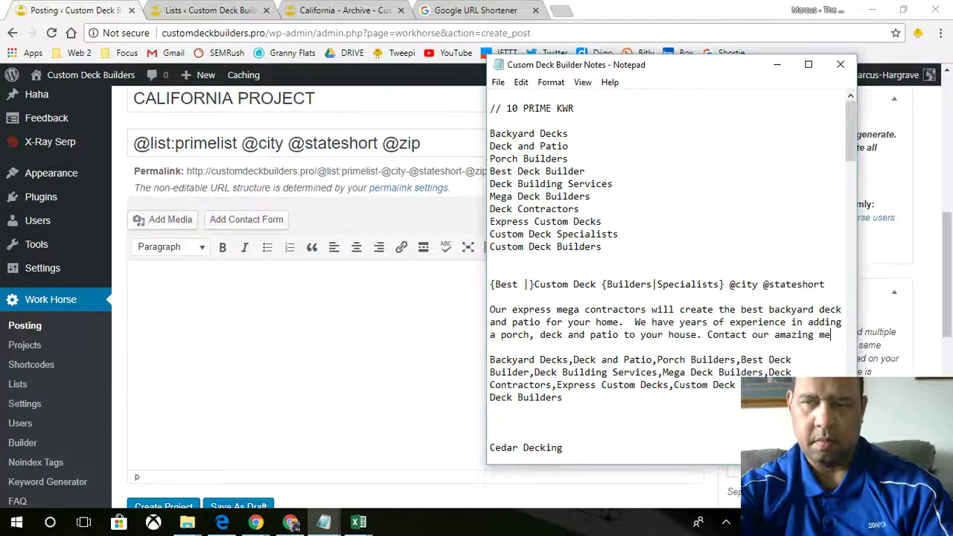
{"action": "key", "text": "BackSpace"}
{"action": "key", "text": "BackSpace"}
{"action": "key", "text": "BackSpace"}
{"action": "key", "text": "BackSpace"}
{"action": "key", "text": "BackSpace"}
{"action": "key", "text": "BackSpace"}
{"action": "key", "text": "BackSpace"}
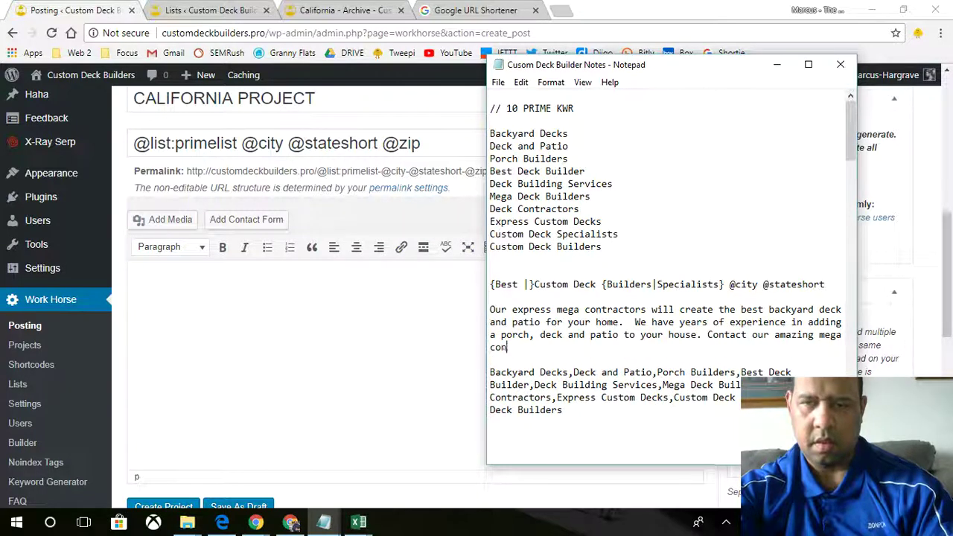
{"action": "type", "text": "contractors for"}
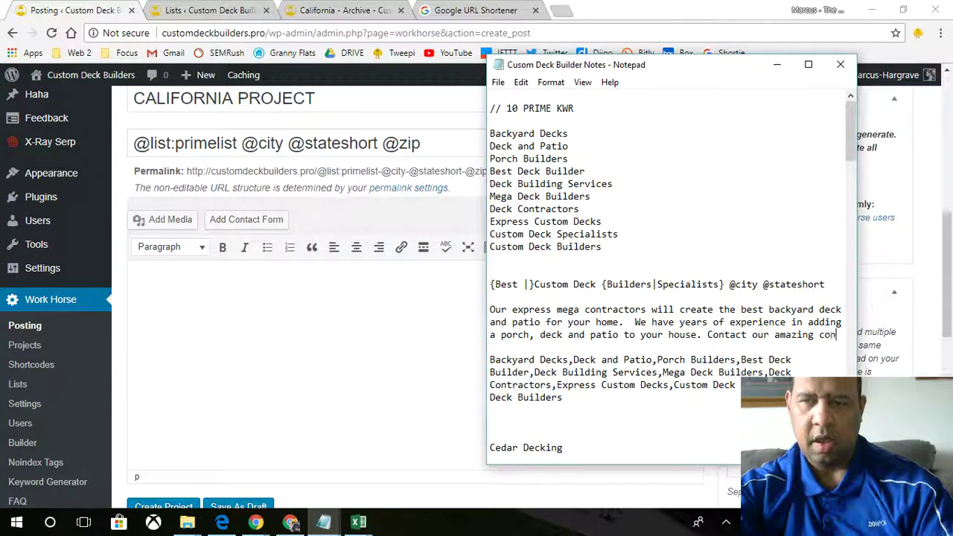
{"action": "type", "text": " an express"}
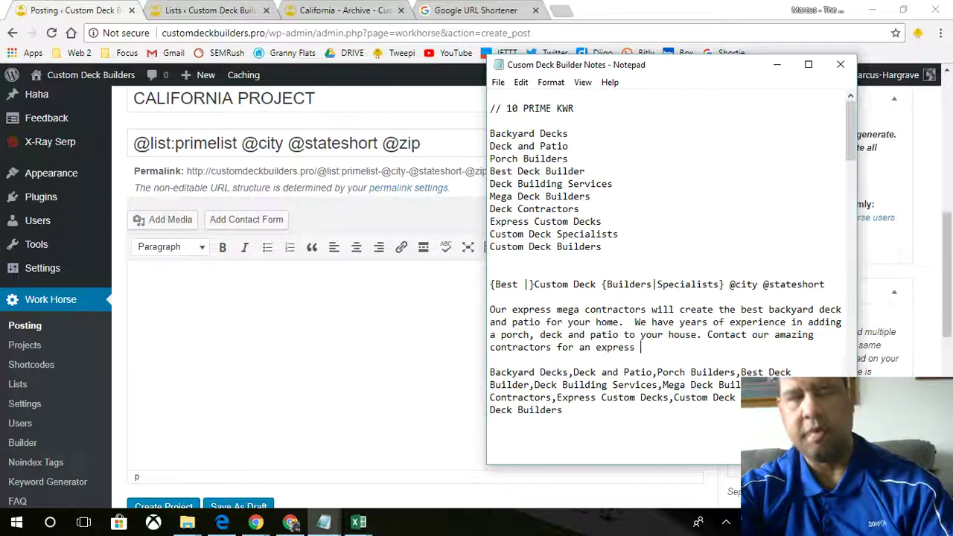
{"action": "type", "text": " so"}
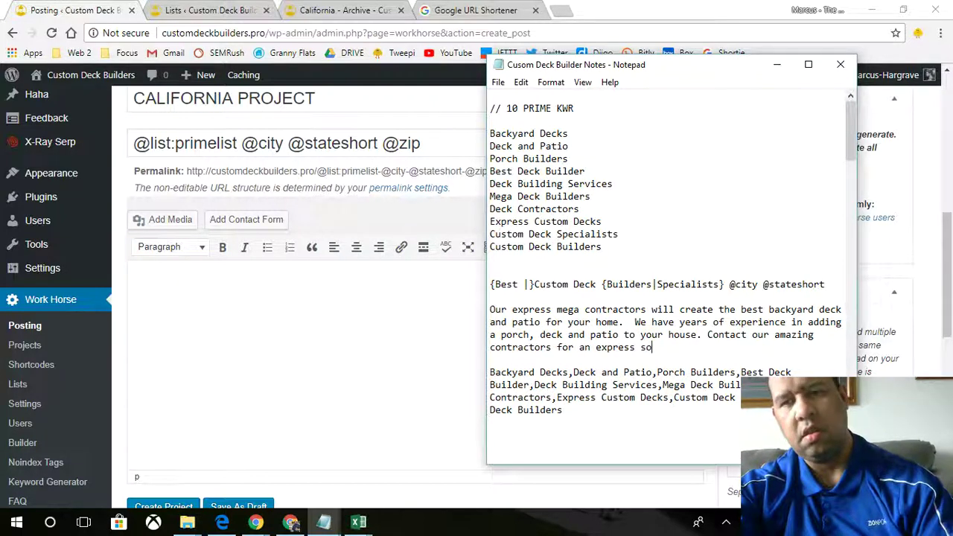
{"action": "type", "text": "lution today!"}
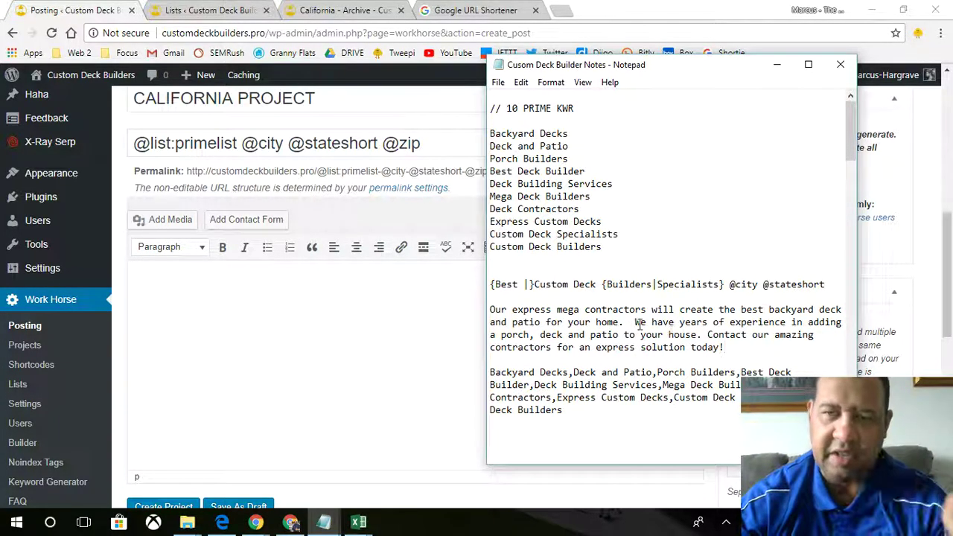
Delete the opening sentence about express mega contractors from the paragraph in the notes.
{"action": "left_click_drag", "start_coordinate": [635, 322], "coordinate": [491, 309]}
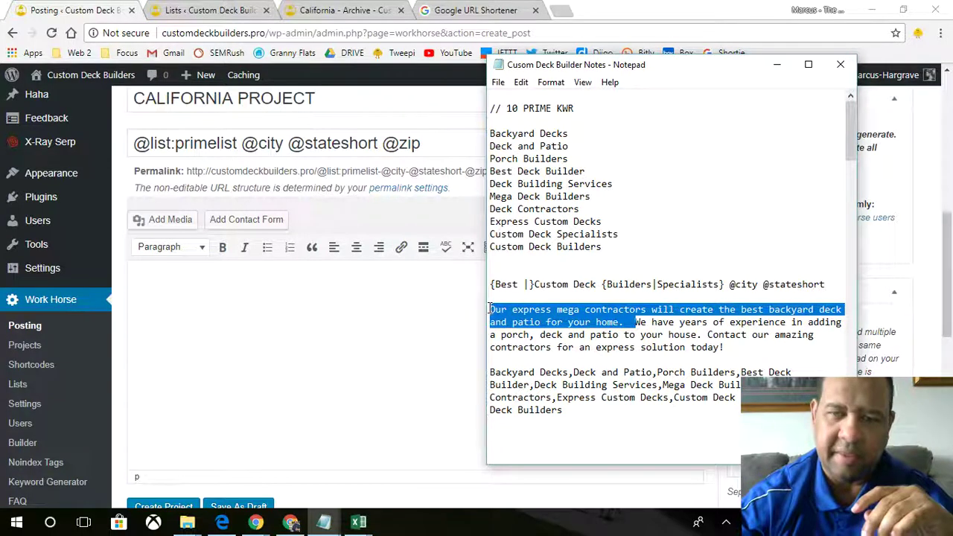
{"action": "key", "text": "BackSpace"}
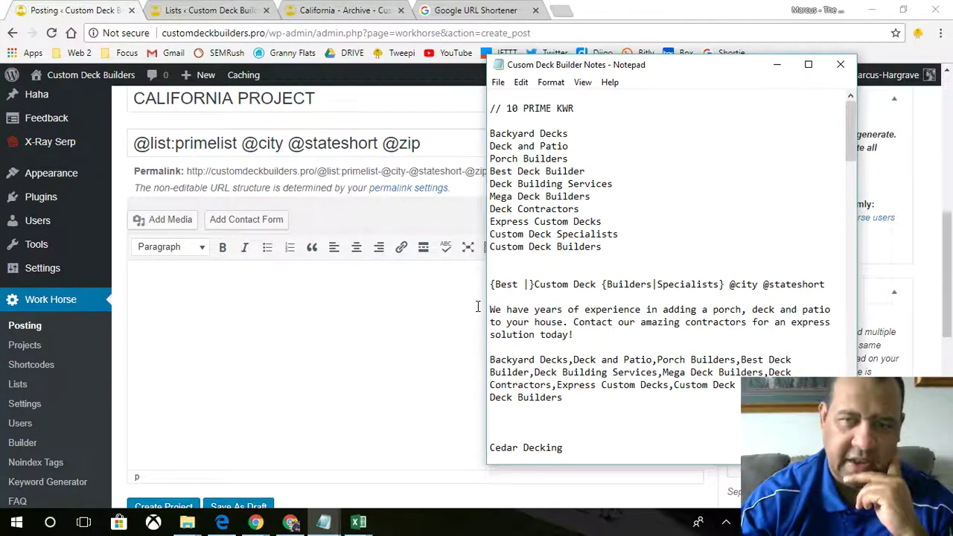
{"action": "left_click_drag", "start_coordinate": [827, 284], "coordinate": [490, 284]}
{"action": "right_click", "coordinate": [516, 293]}
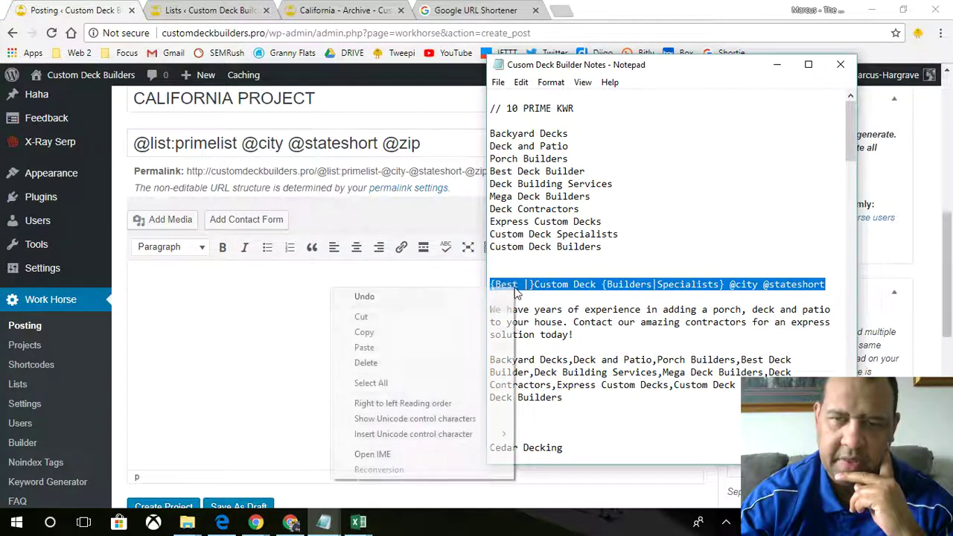
{"action": "left_click", "coordinate": [417, 333]}
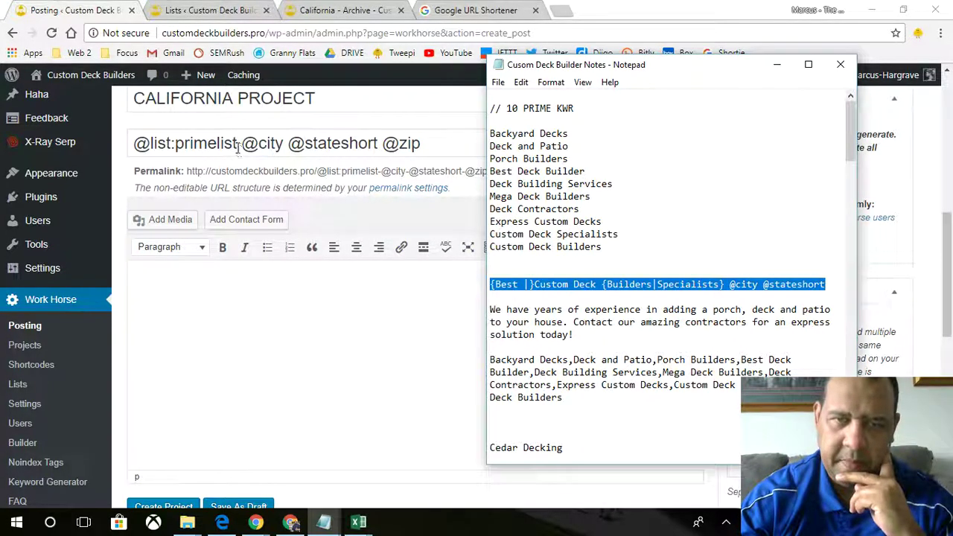
{"action": "left_click", "coordinate": [305, 143]}
{"action": "key", "text": "ctrl+a"}
{"action": "right_click", "coordinate": [341, 146]}
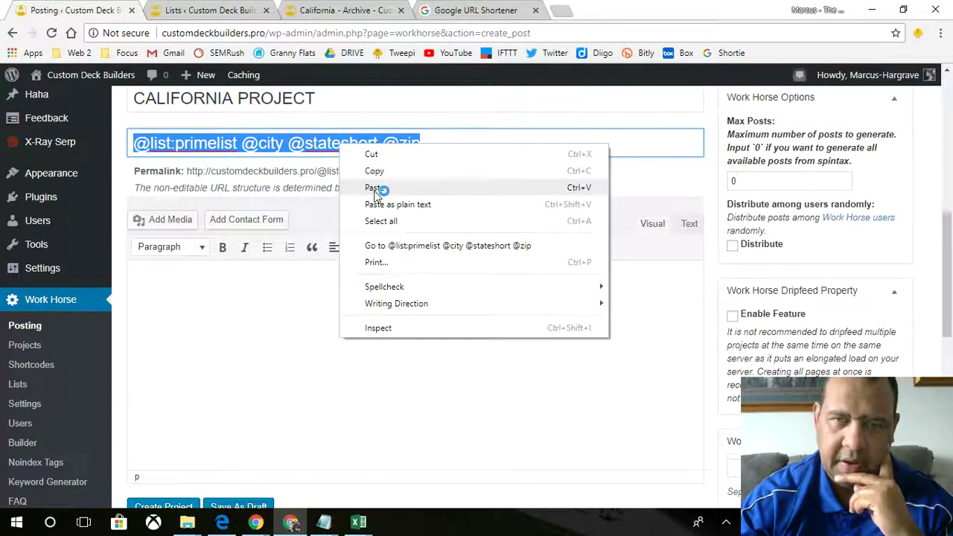
{"action": "left_click", "coordinate": [375, 189]}
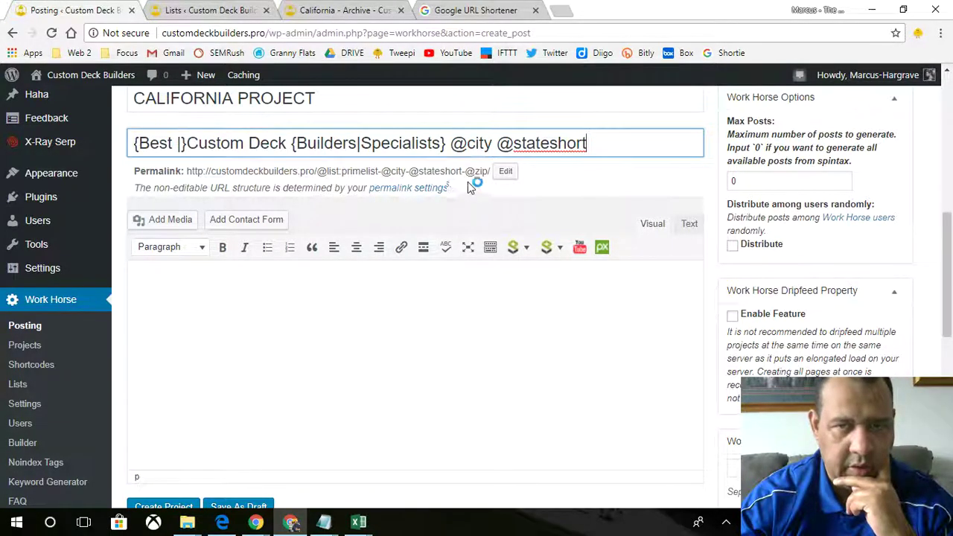
{"action": "left_click", "coordinate": [506, 171]}
{"action": "left_click_drag", "start_coordinate": [325, 171], "coordinate": [449, 177]}
{"action": "type", "text": "@"}
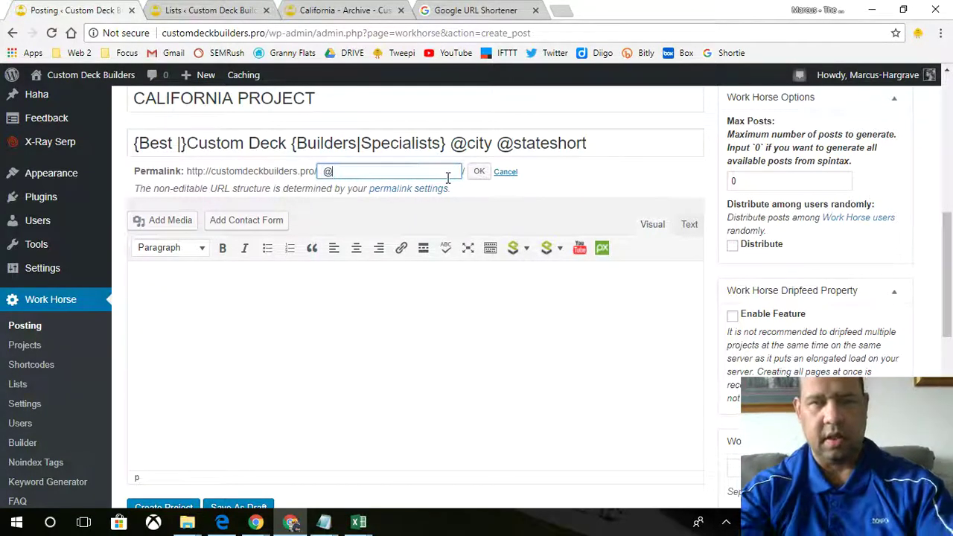
{"action": "type", "text": "title"}
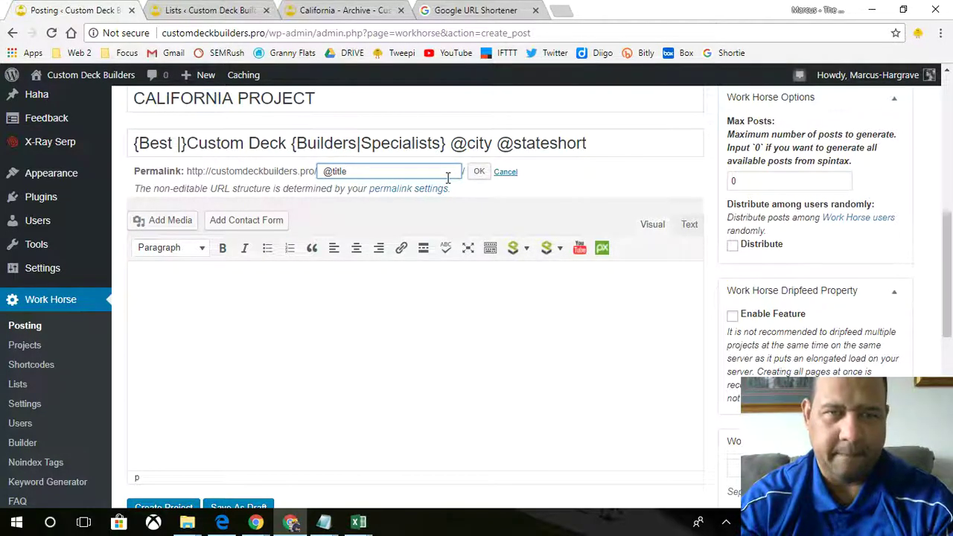
{"action": "key", "text": "BackSpace"}
{"action": "key", "text": "BackSpace"}
{"action": "key", "text": "BackSpace"}
{"action": "key", "text": "BackSpace"}
{"action": "key", "text": "BackSpace"}
{"action": "key", "text": "BackSpace"}
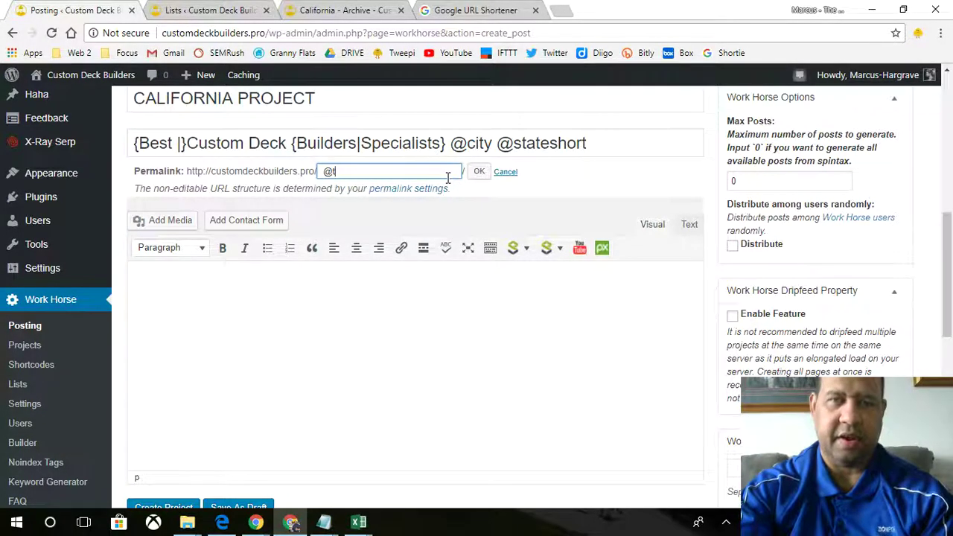
{"action": "type", "text": "bs"}
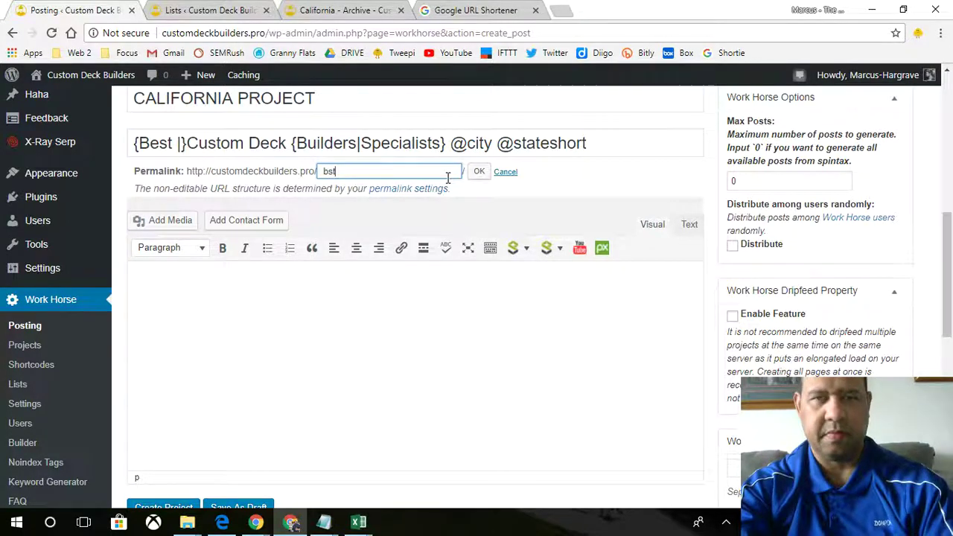
{"action": "type", "text": "st"}
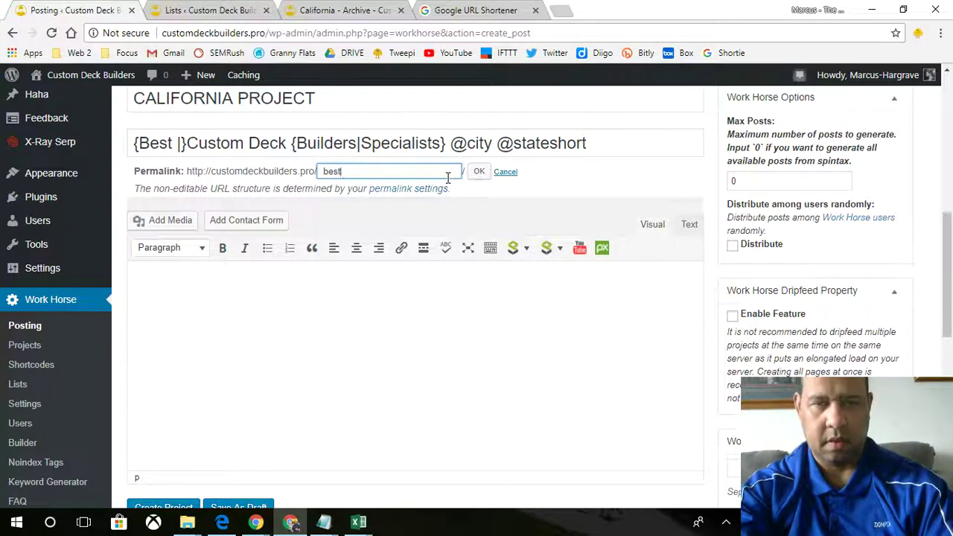
{"action": "type", "text": "-@c"}
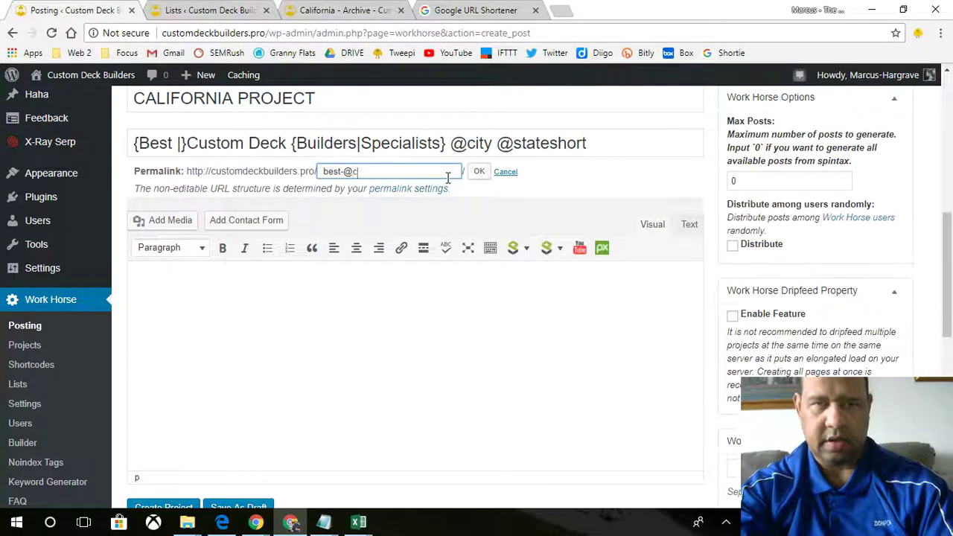
{"action": "type", "text": "ity-@"}
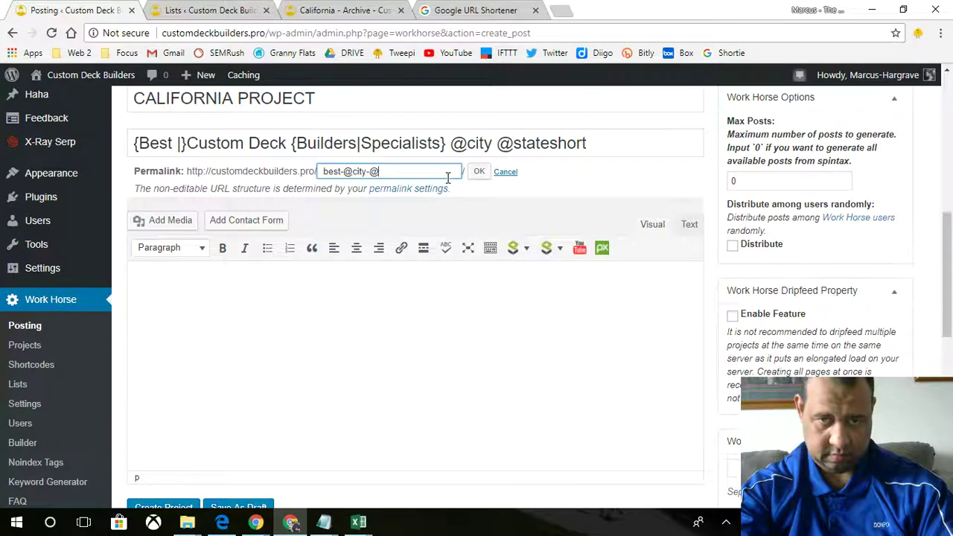
{"action": "type", "text": "stateshort"}
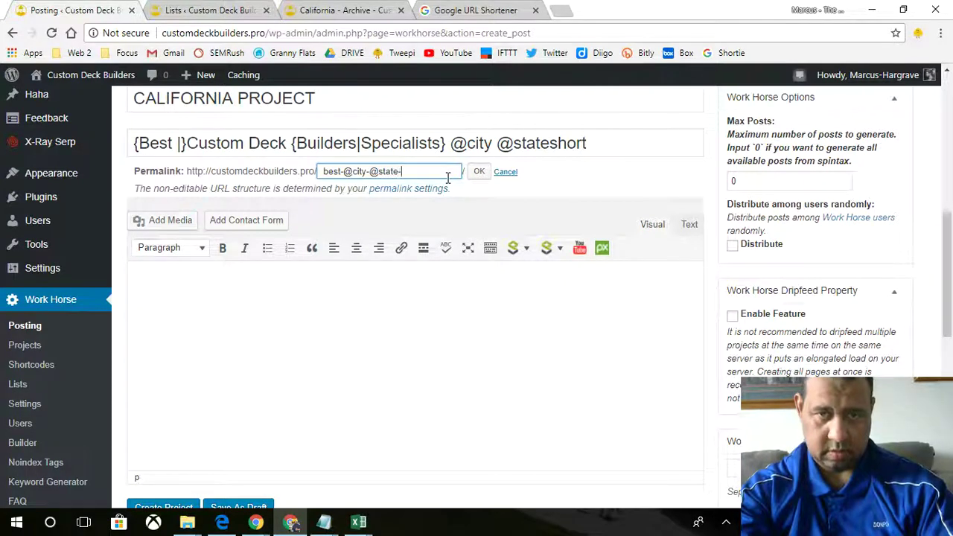
{"action": "type", "text": "-"}
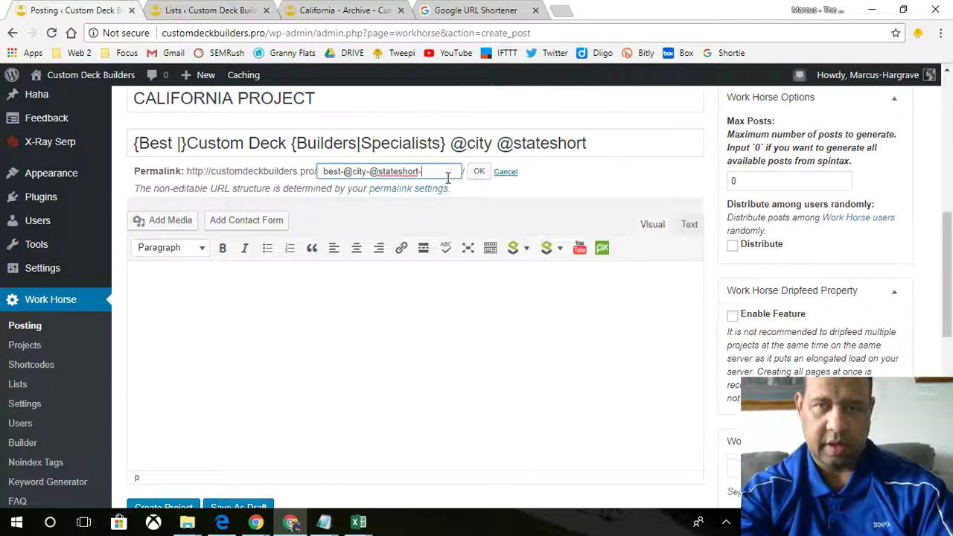
{"action": "type", "text": "@zip"}
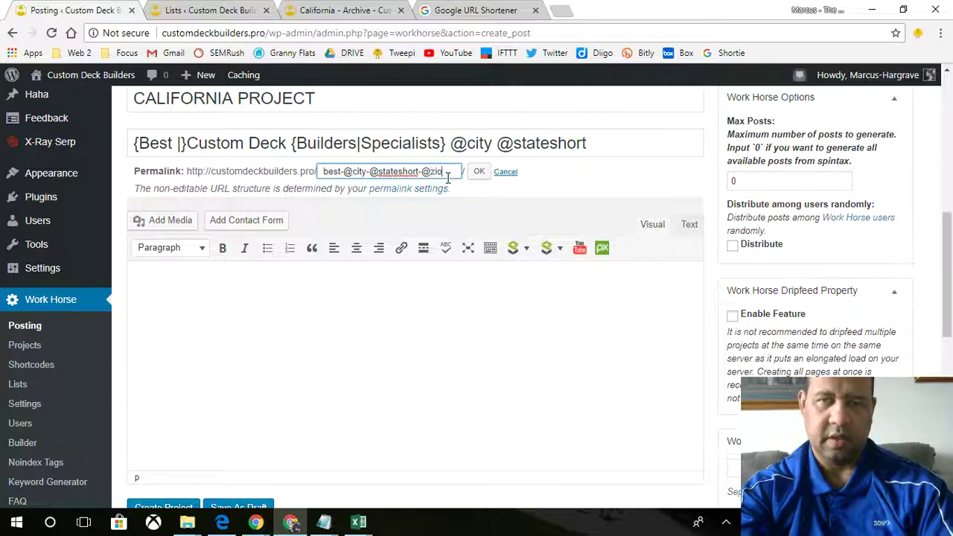
{"action": "key", "text": "BackSpace"}
{"action": "type", "text": "p"}
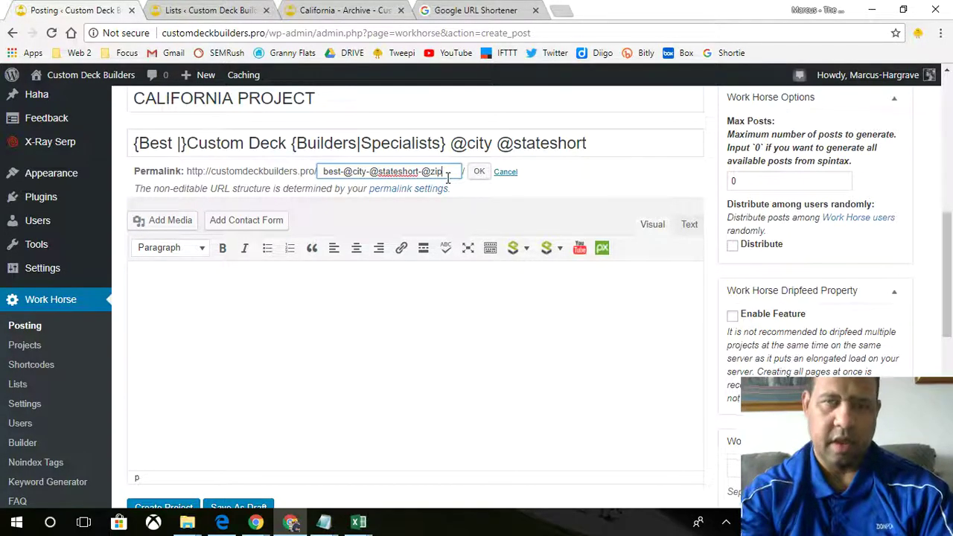
{"action": "left_click", "coordinate": [476, 173]}
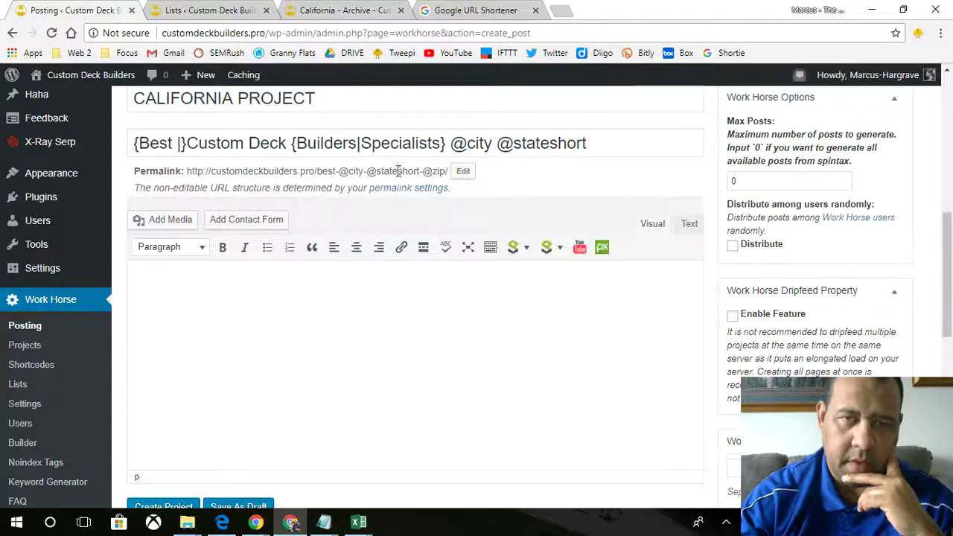
Try inserting "specialist" after "best-" in the permalink slug.
{"action": "left_click", "coordinate": [463, 171]}
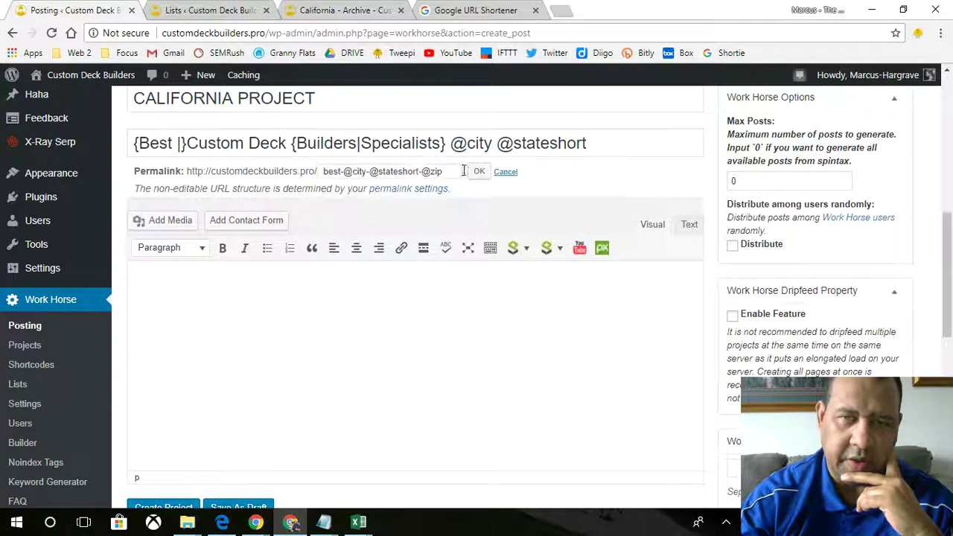
{"action": "left_click", "coordinate": [347, 172]}
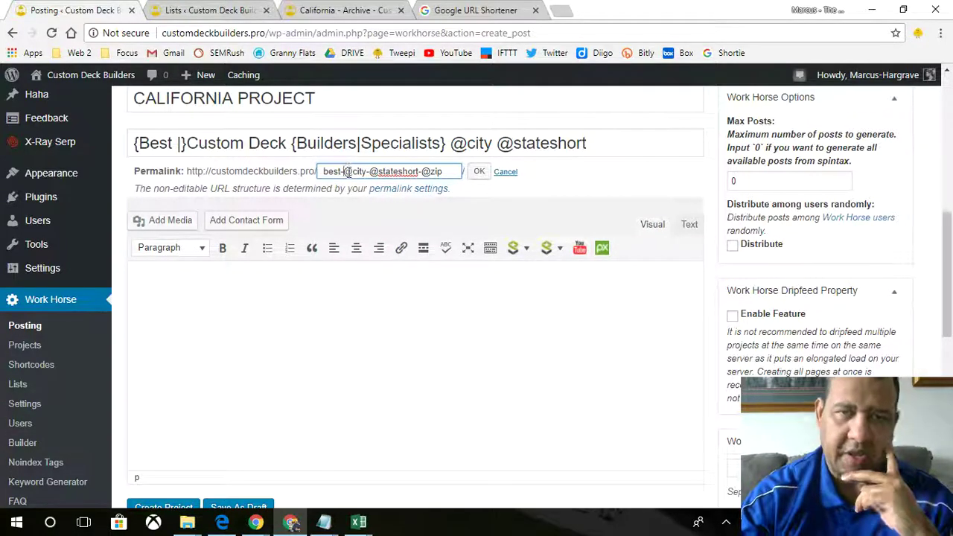
{"action": "type", "text": "special"}
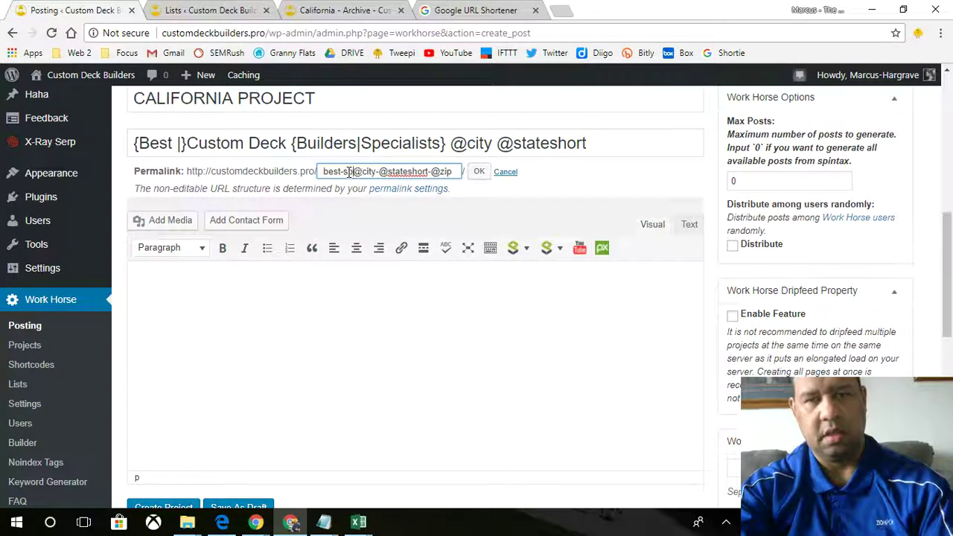
{"action": "type", "text": "ist"}
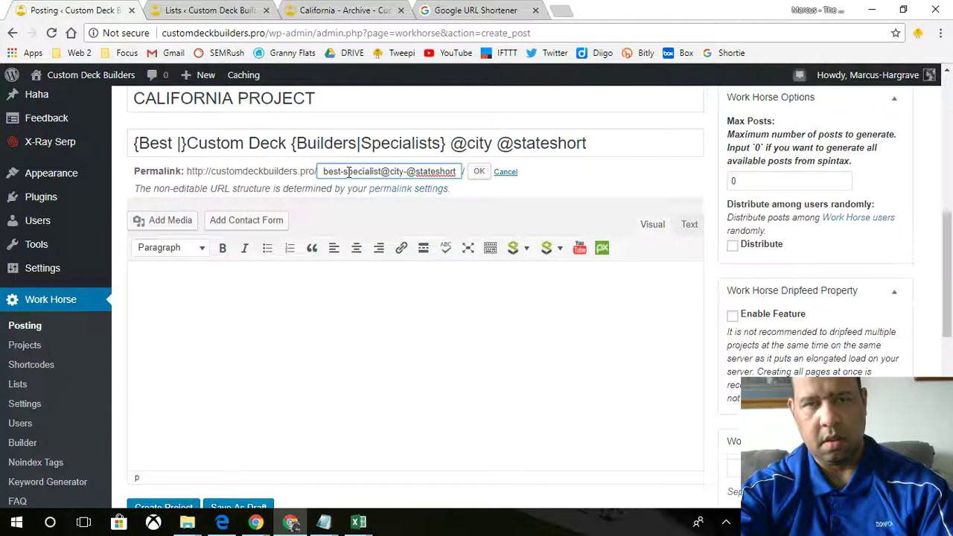
{"action": "key", "text": "BackSpace"}
{"action": "key", "text": "BackSpace"}
{"action": "key", "text": "BackSpace"}
{"action": "key", "text": "BackSpace"}
{"action": "key", "text": "BackSpace"}
{"action": "key", "text": "BackSpace"}
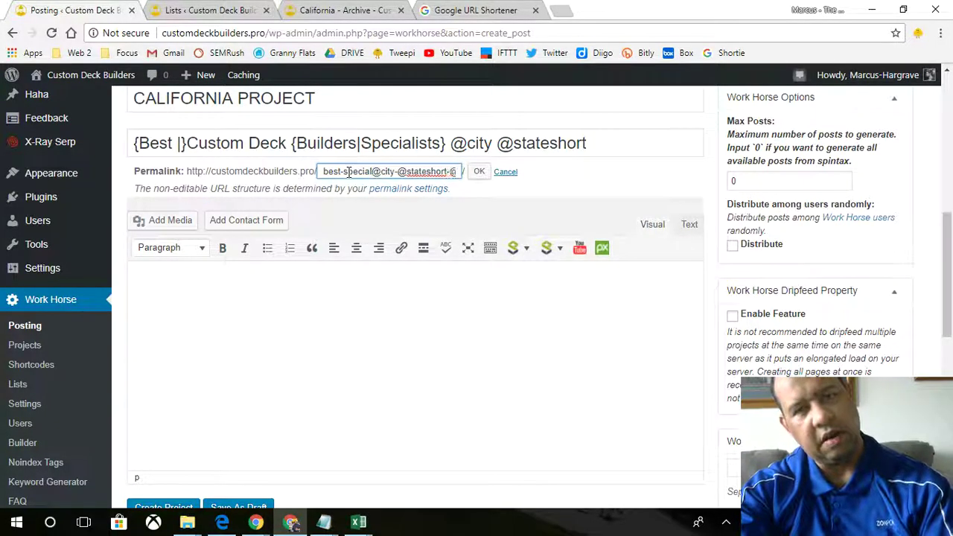
{"action": "key", "text": "BackSpace"}
{"action": "key", "text": "BackSpace"}
{"action": "key", "text": "BackSpace"}
{"action": "key", "text": "BackSpace"}
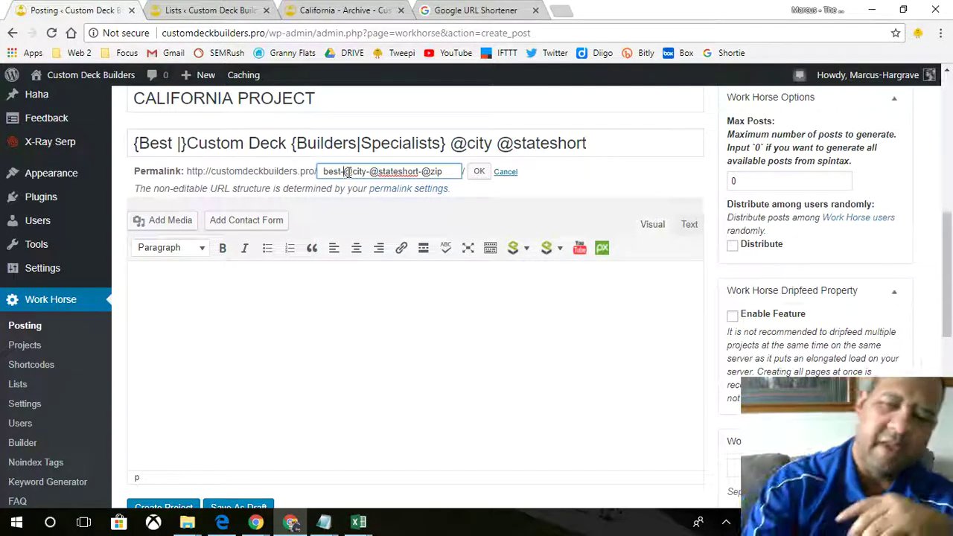
{"action": "key", "text": "BackSpace"}
{"action": "key", "text": "BackSpace"}
{"action": "key", "text": "BackSpace"}
{"action": "key", "text": "BackSpace"}
{"action": "key", "text": "BackSpace"}
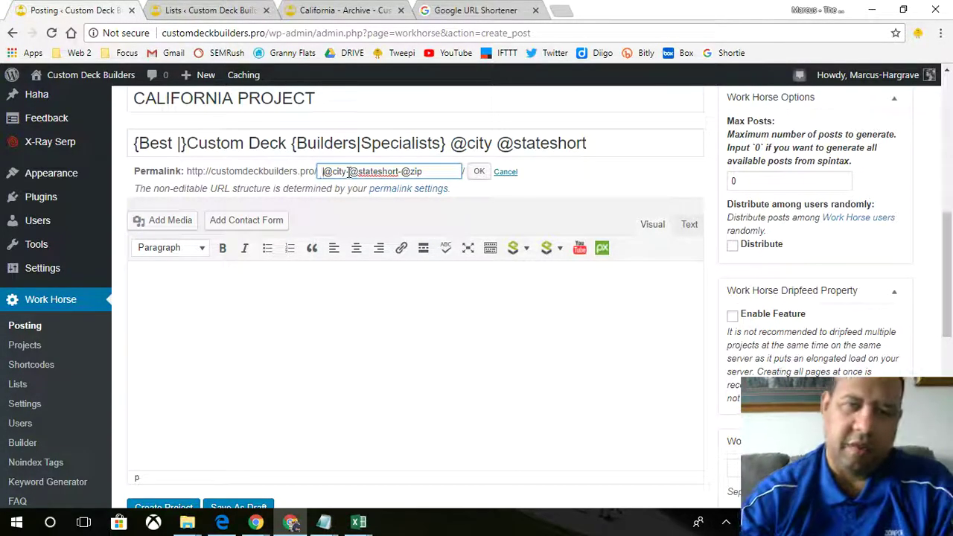
{"action": "left_click", "coordinate": [479, 172]}
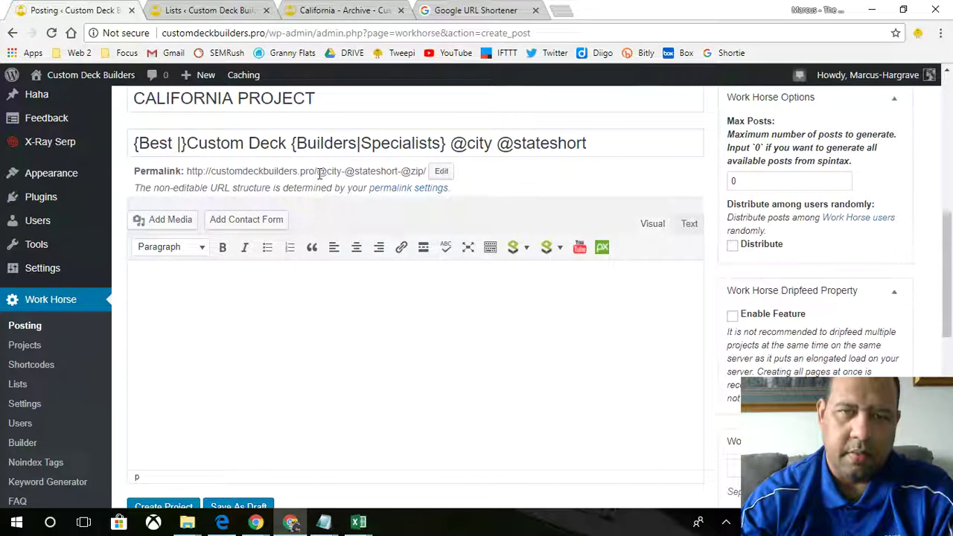
{"action": "left_click", "coordinate": [443, 172]}
{"action": "left_click", "coordinate": [324, 171]}
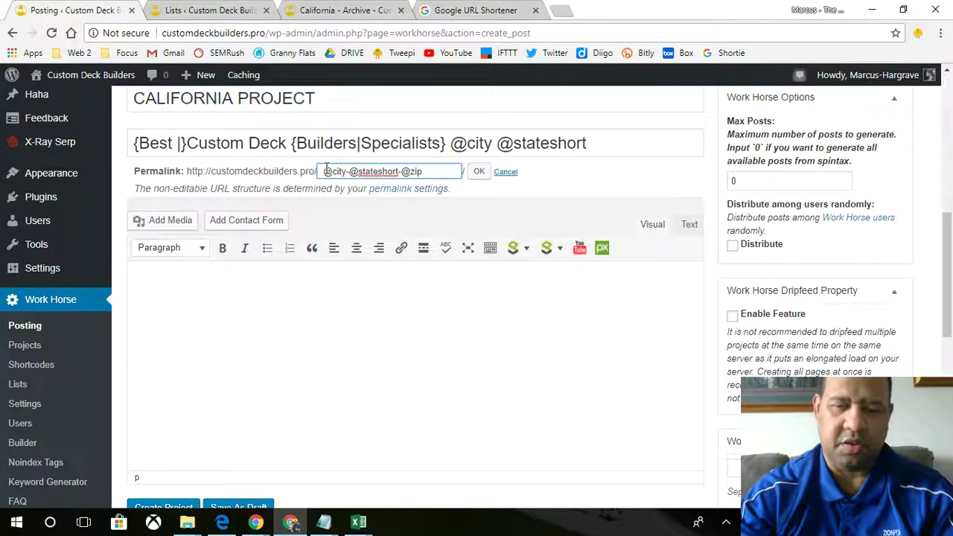
{"action": "type", "text": "u-"}
{"action": "type", "text": "n"}
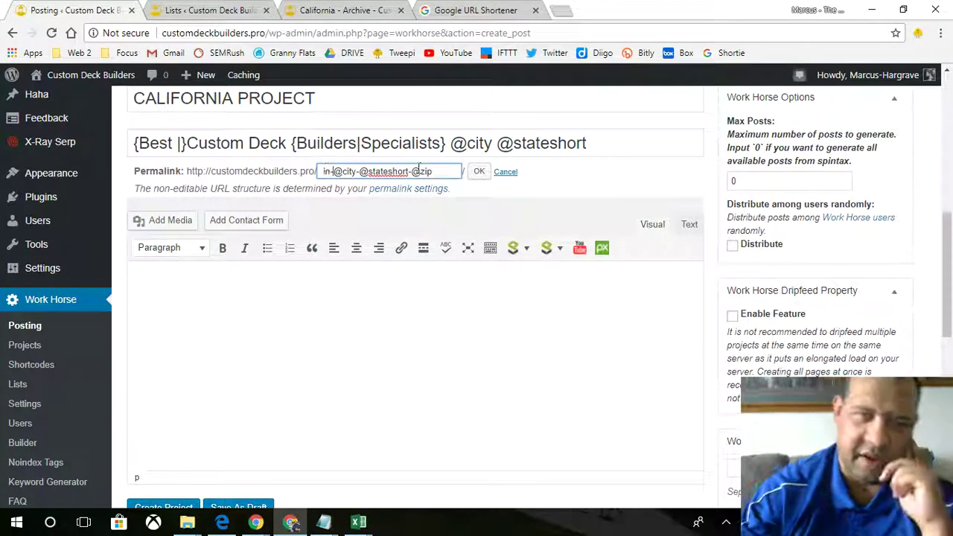
{"action": "left_click", "coordinate": [478, 171]}
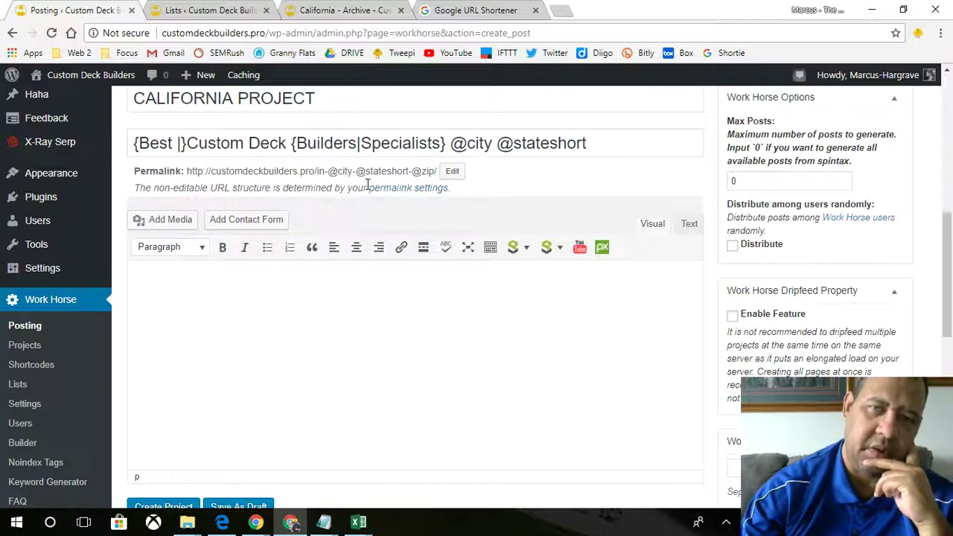
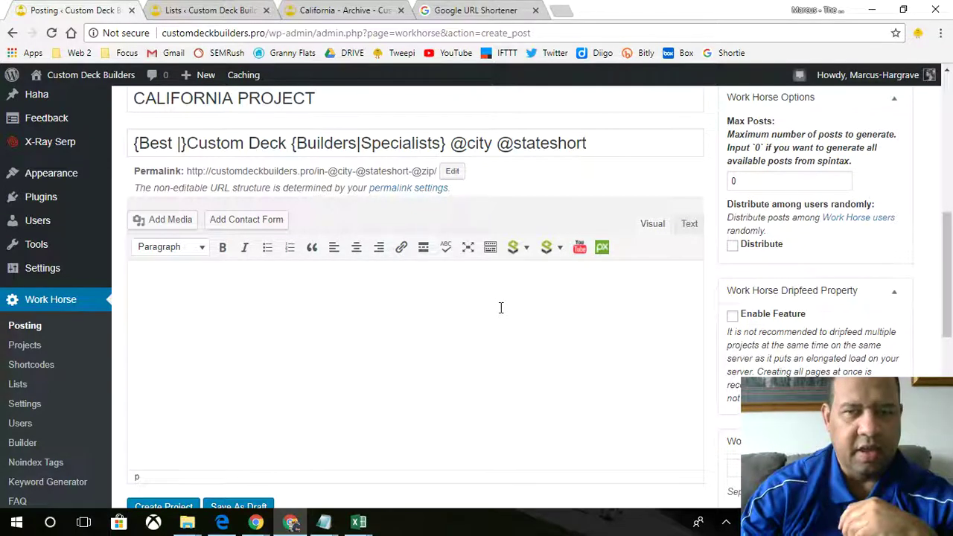
Switch to Spin Rewriter and copy the DECKS FOR POOLS spintax article from its first paragraph to the end, without the heading.
{"action": "mouse_move", "coordinate": [280, 525]}
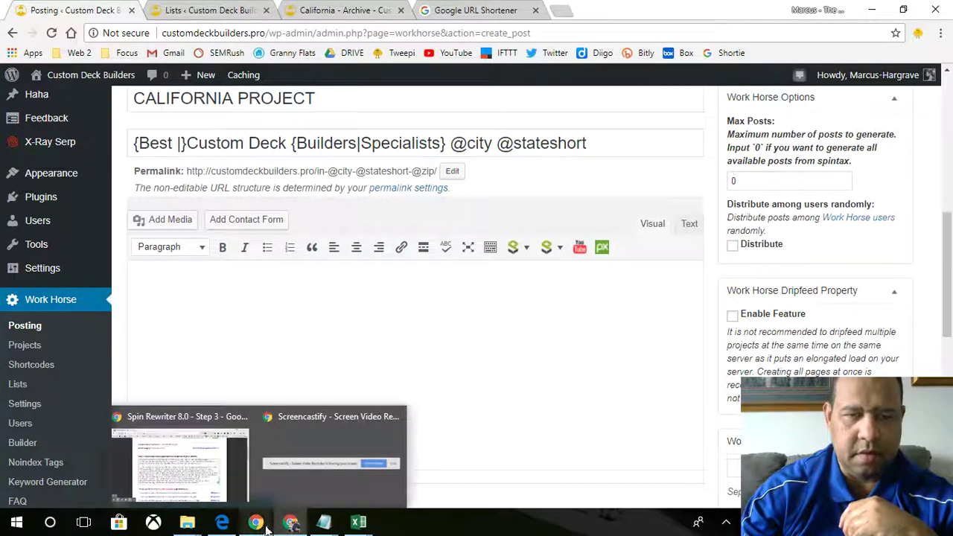
{"action": "left_click", "coordinate": [179, 462]}
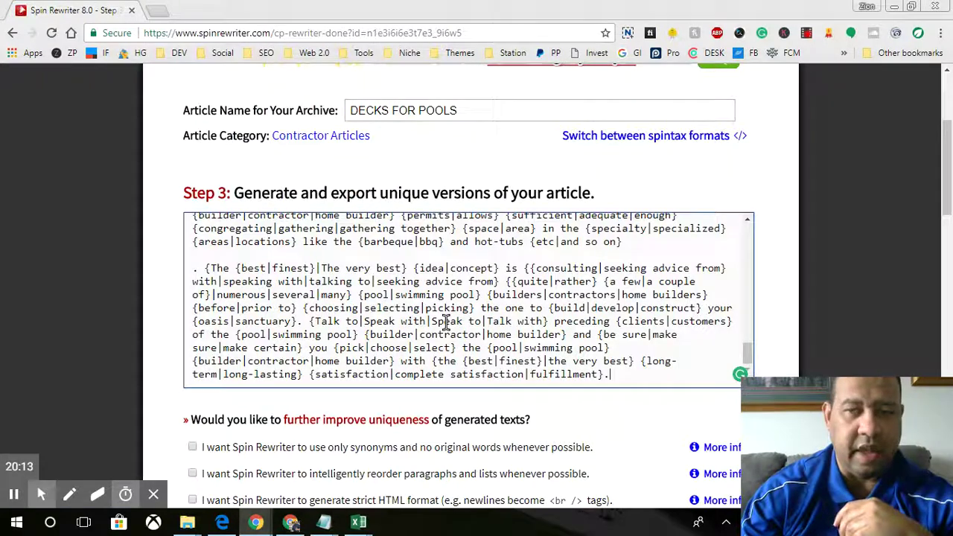
{"action": "scroll", "coordinate": [446, 322], "scroll_direction": "up", "scroll_amount": 5}
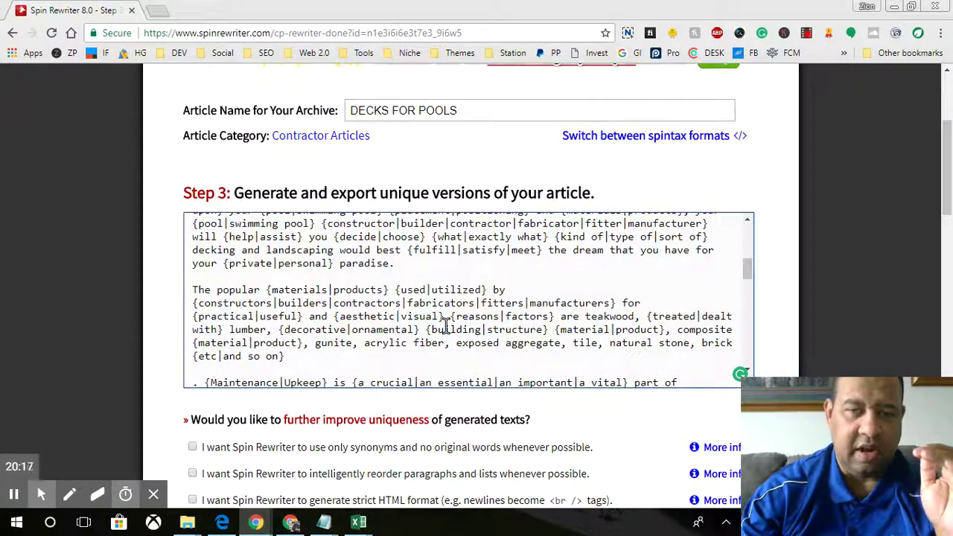
{"action": "scroll", "coordinate": [446, 321], "scroll_direction": "up", "scroll_amount": 6}
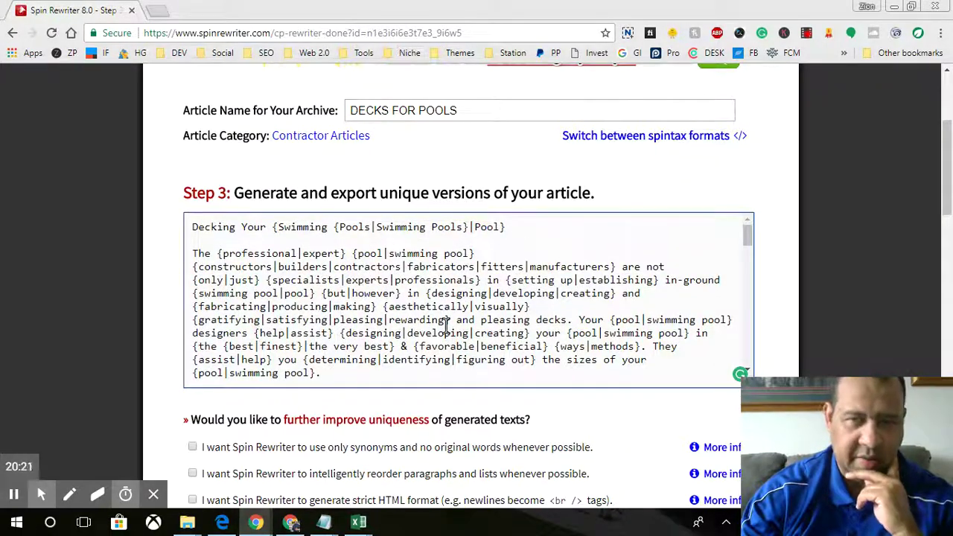
{"action": "left_click_drag", "start_coordinate": [198, 251], "coordinate": [607, 376]}
{"action": "right_click", "coordinate": [520, 318]}
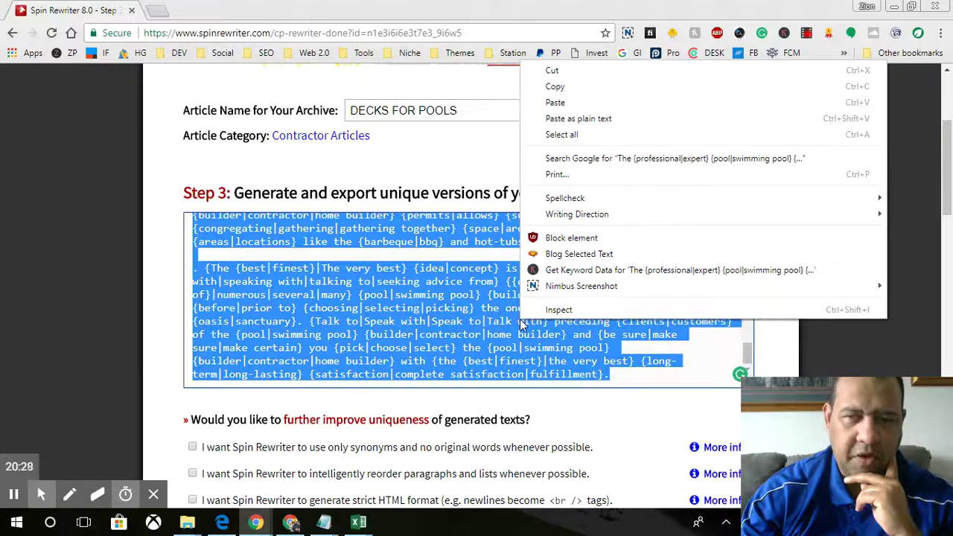
{"action": "left_click", "coordinate": [556, 86]}
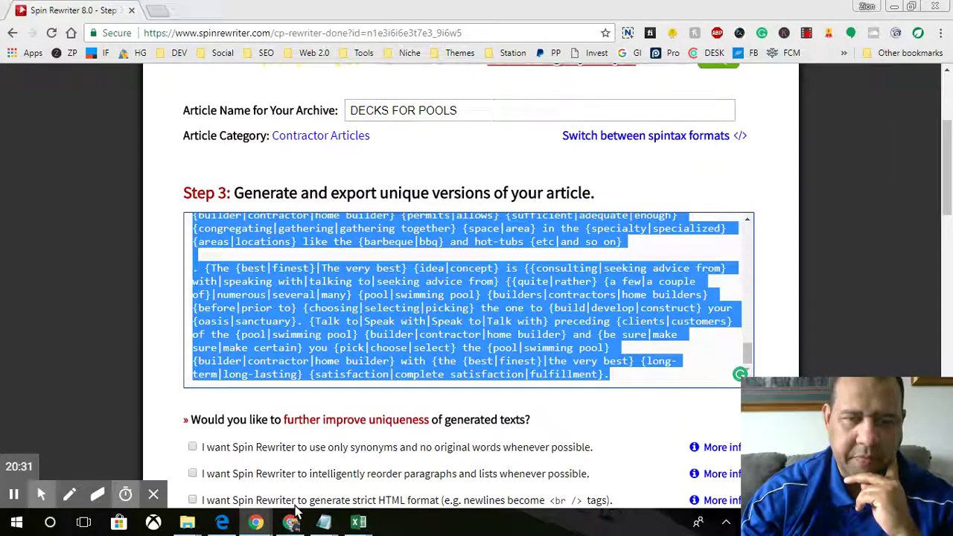
Return to the California project post and paste the copied spintax article into its empty body.
{"action": "left_click", "coordinate": [290, 523]}
{"action": "right_click", "coordinate": [290, 345]}
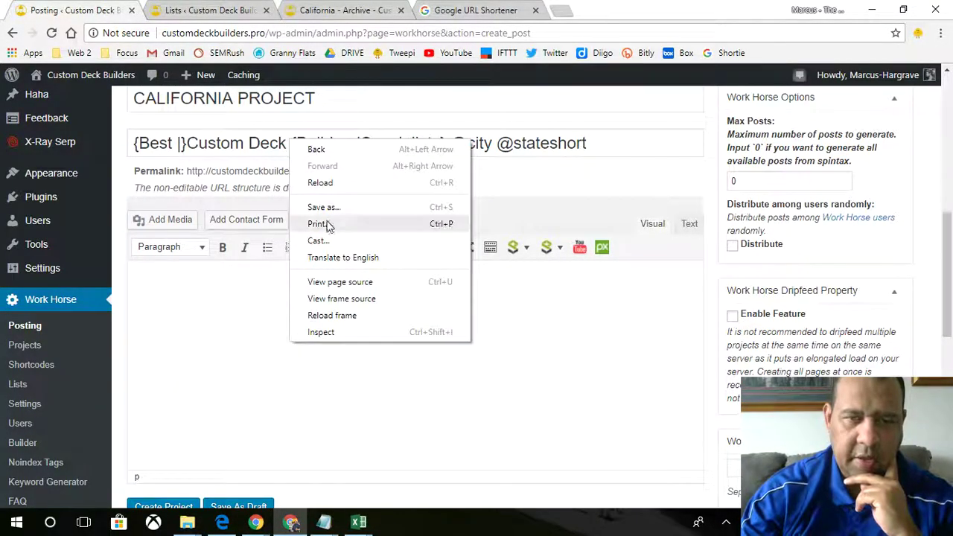
{"action": "left_click", "coordinate": [240, 365]}
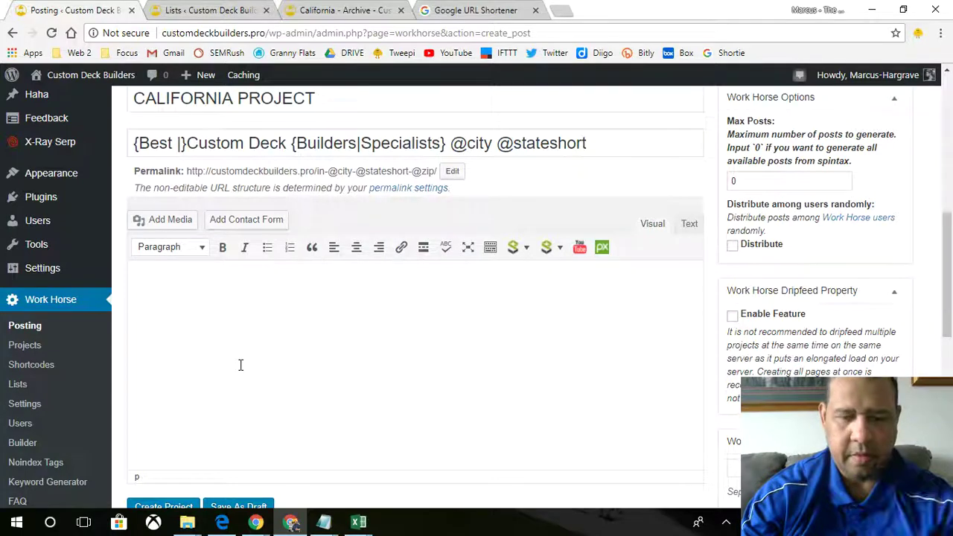
{"action": "key", "text": "ctrl+v"}
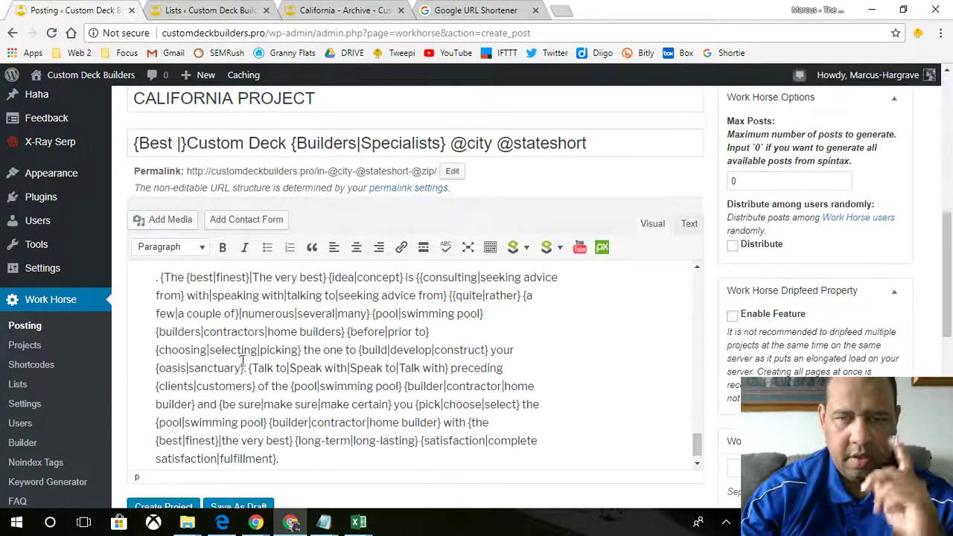
Review the pasted spintax article in the post body together with the project name, title and permalink above it.
{"action": "scroll", "coordinate": [355, 375], "scroll_direction": "down", "scroll_amount": 5}
{"action": "scroll", "coordinate": [354, 375], "scroll_direction": "up", "scroll_amount": 10}
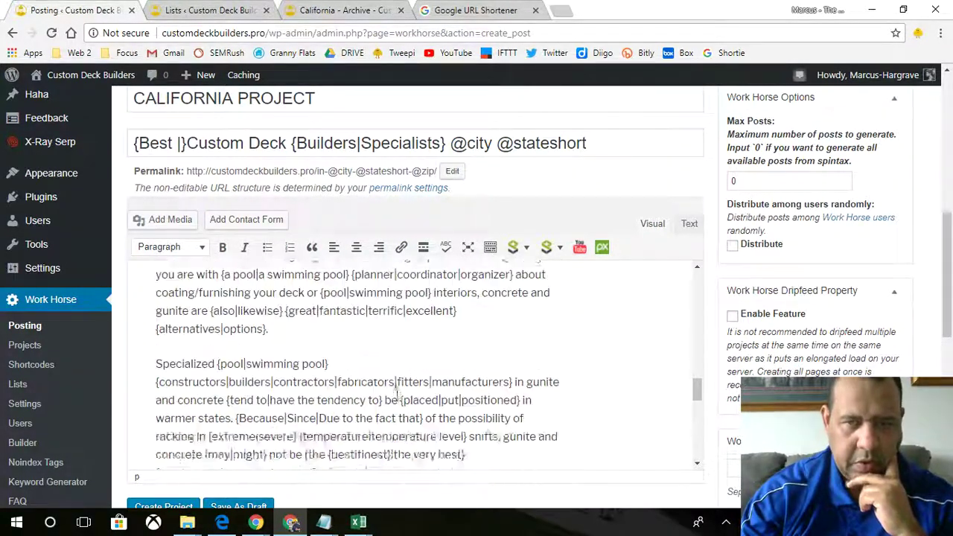
{"action": "scroll", "coordinate": [397, 394], "scroll_direction": "up", "scroll_amount": 8}
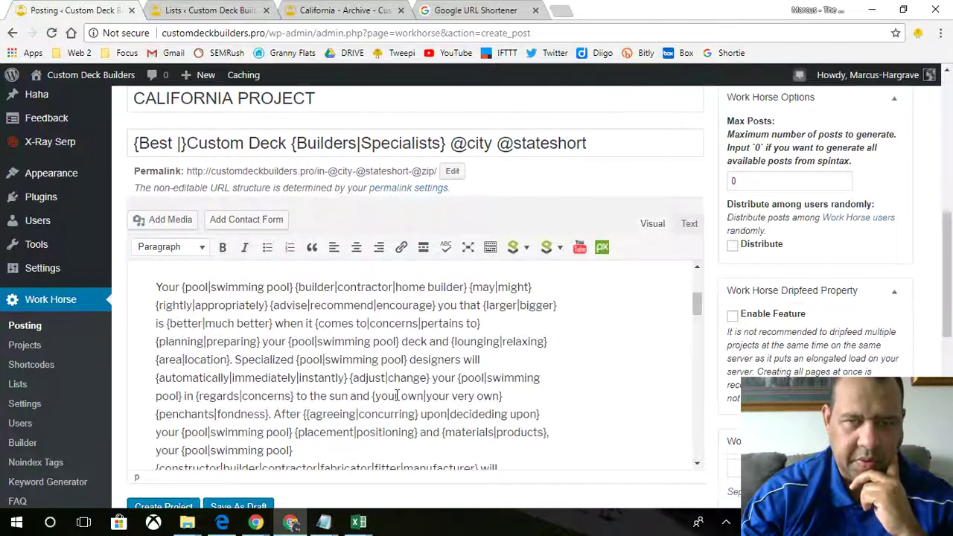
{"action": "scroll", "coordinate": [394, 398], "scroll_direction": "up", "scroll_amount": 2}
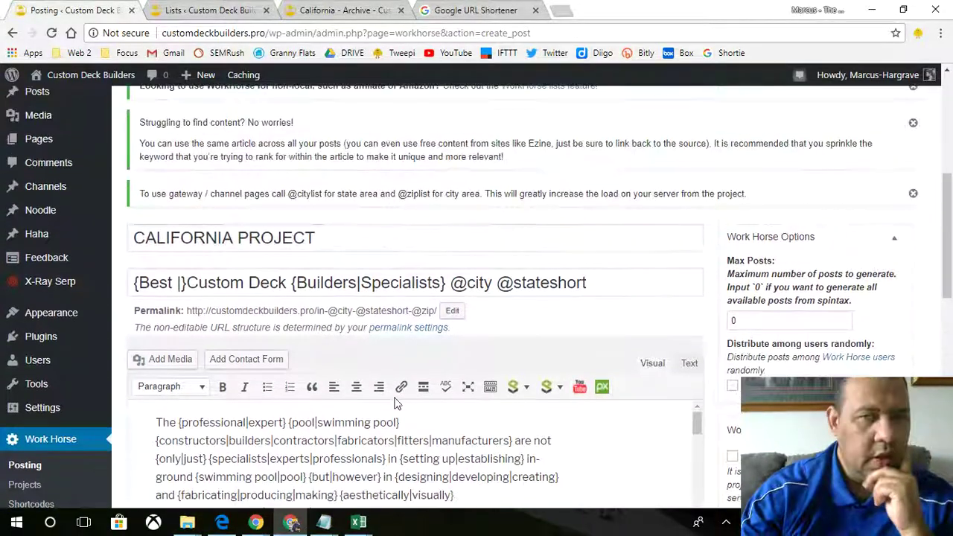
{"action": "scroll", "coordinate": [579, 421], "scroll_direction": "down", "scroll_amount": 2}
{"action": "scroll", "coordinate": [587, 425], "scroll_direction": "up", "scroll_amount": 2}
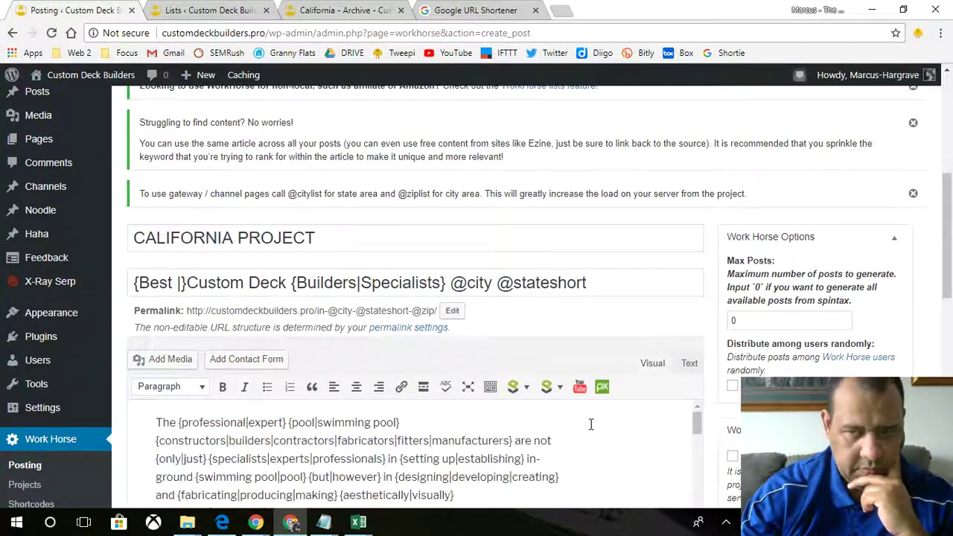
{"action": "scroll", "coordinate": [709, 356], "scroll_direction": "down", "scroll_amount": 1}
{"action": "scroll", "coordinate": [710, 358], "scroll_direction": "down", "scroll_amount": 2}
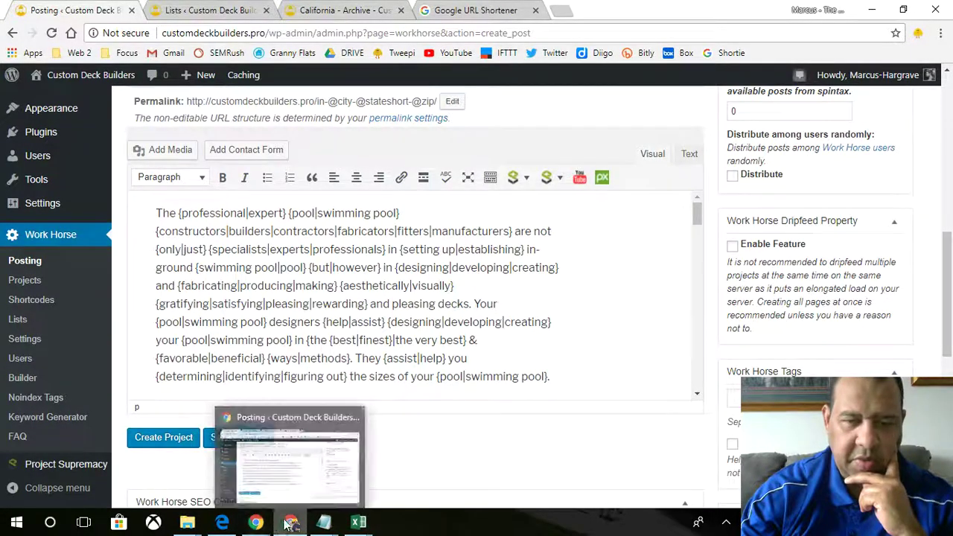
Open YouTube in a new tab, open the channel's "Best Custom Mega Composite Cedar Deck Patio" video and pause it.
{"action": "left_click", "coordinate": [564, 14]}
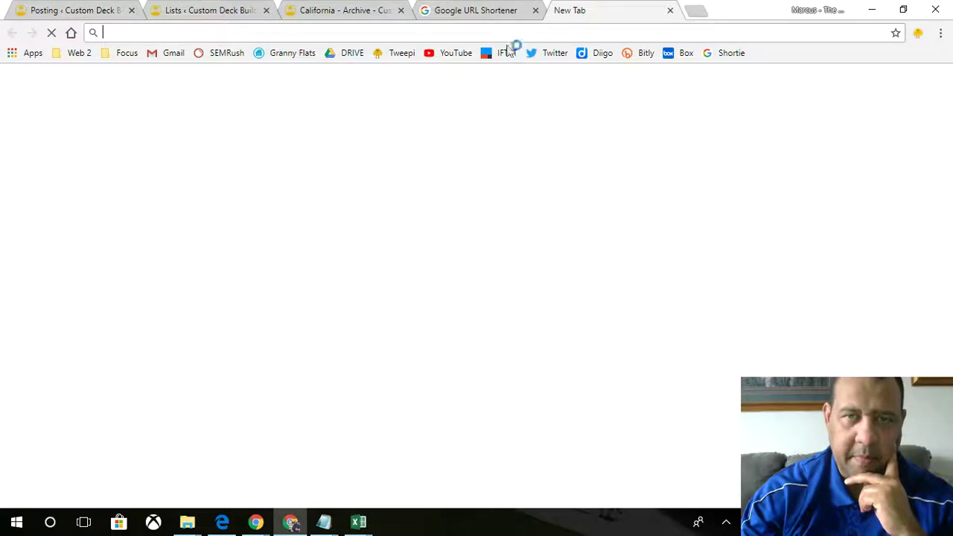
{"action": "left_click", "coordinate": [452, 53]}
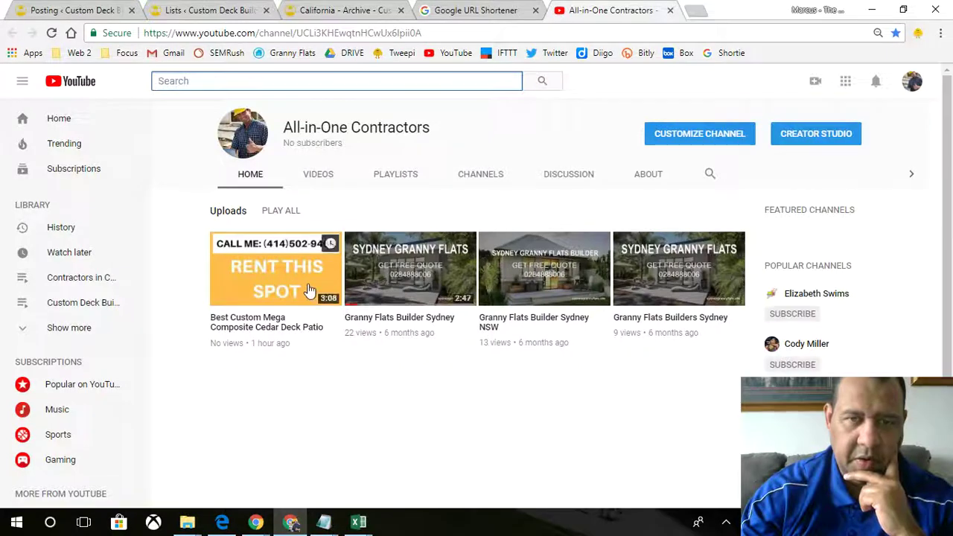
{"action": "left_click", "coordinate": [309, 289]}
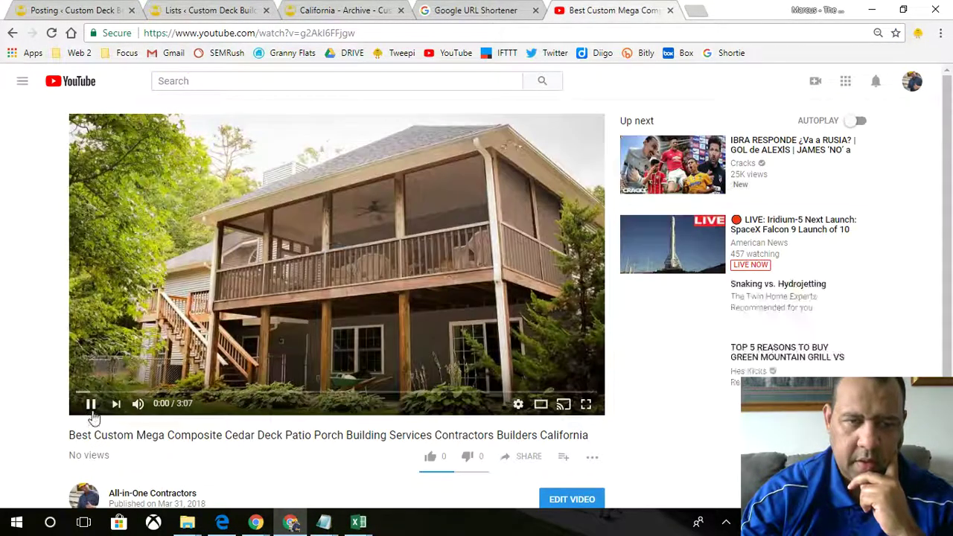
{"action": "left_click", "coordinate": [92, 409]}
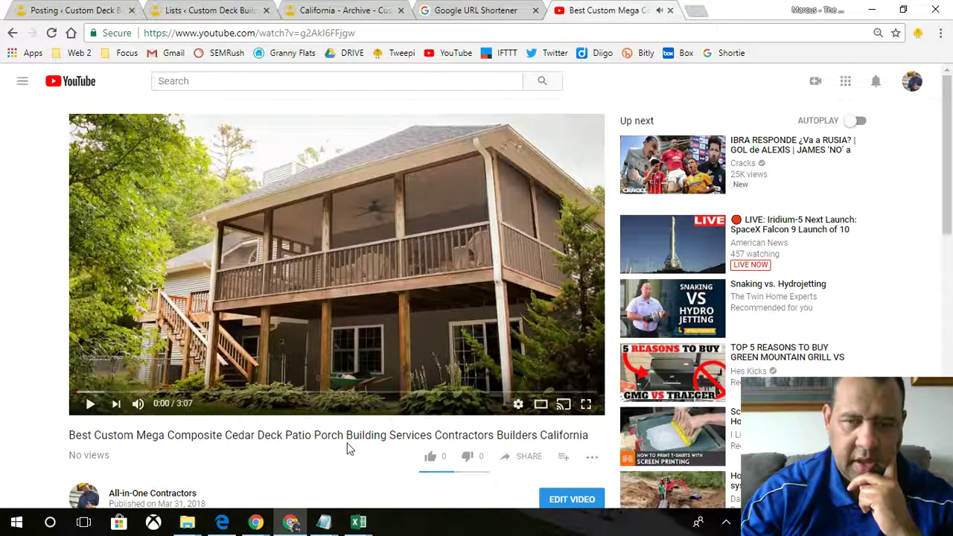
{"action": "scroll", "coordinate": [349, 449], "scroll_direction": "down", "scroll_amount": 2}
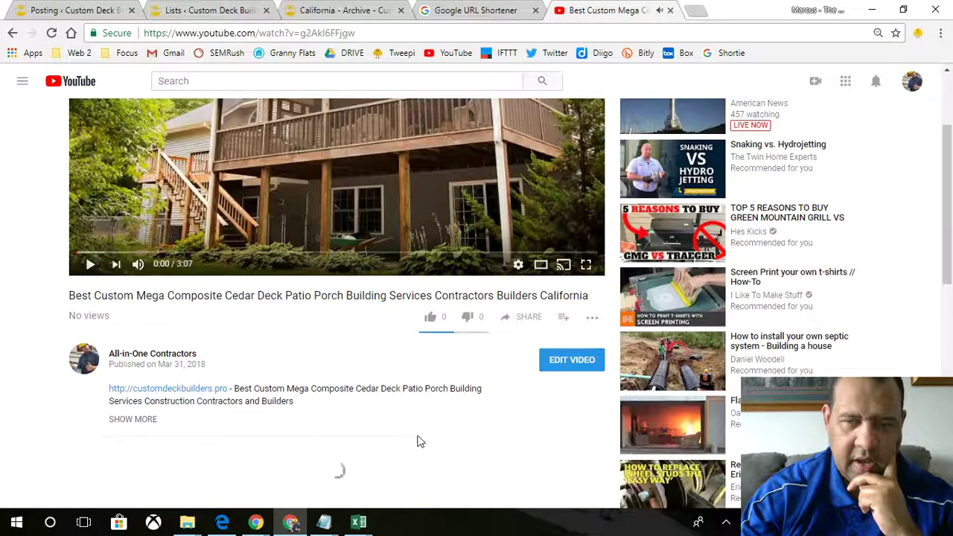
Copy the deck video's iframe embed code from its sharing options and close the embed dialog.
{"action": "left_click", "coordinate": [526, 317]}
{"action": "left_click", "coordinate": [706, 470]}
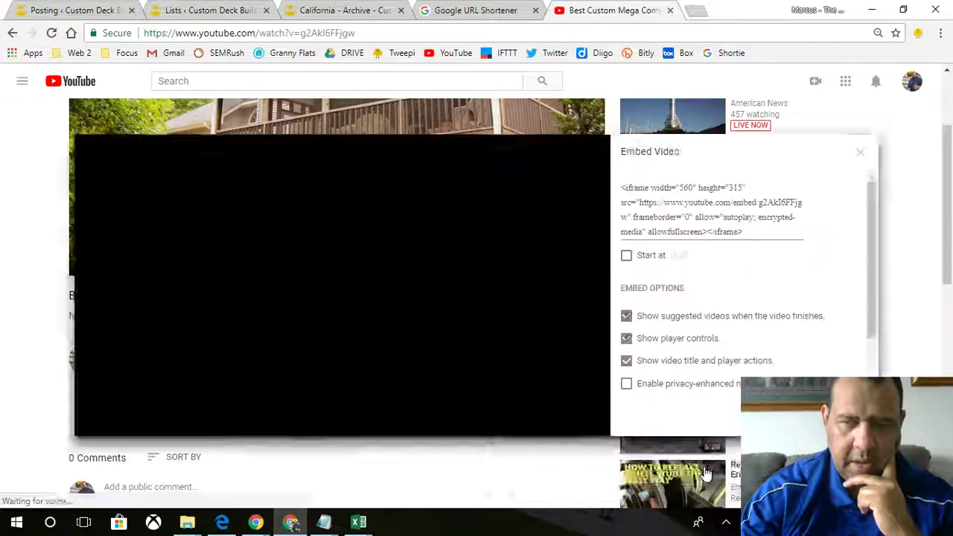
{"action": "left_click", "coordinate": [670, 197]}
{"action": "right_click", "coordinate": [672, 208]}
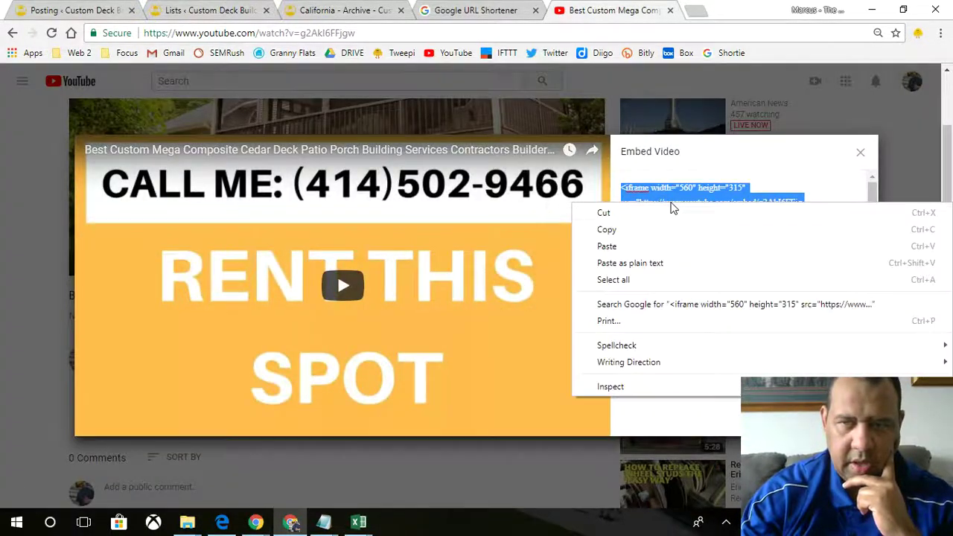
{"action": "left_click", "coordinate": [669, 230]}
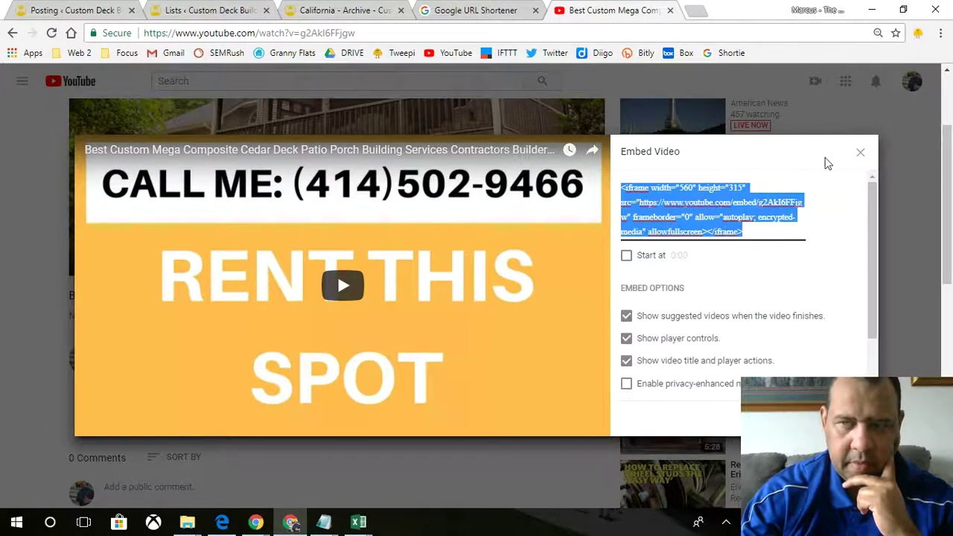
{"action": "left_click", "coordinate": [861, 155]}
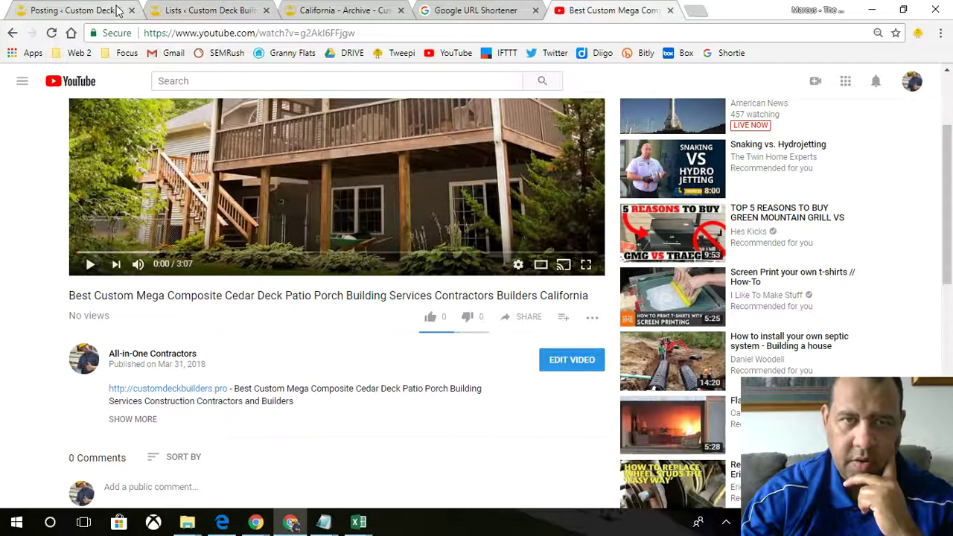
Insert the copied YouTube iframe code between the first and second paragraphs in the HTML text view of the post body.
{"action": "left_click", "coordinate": [90, 12]}
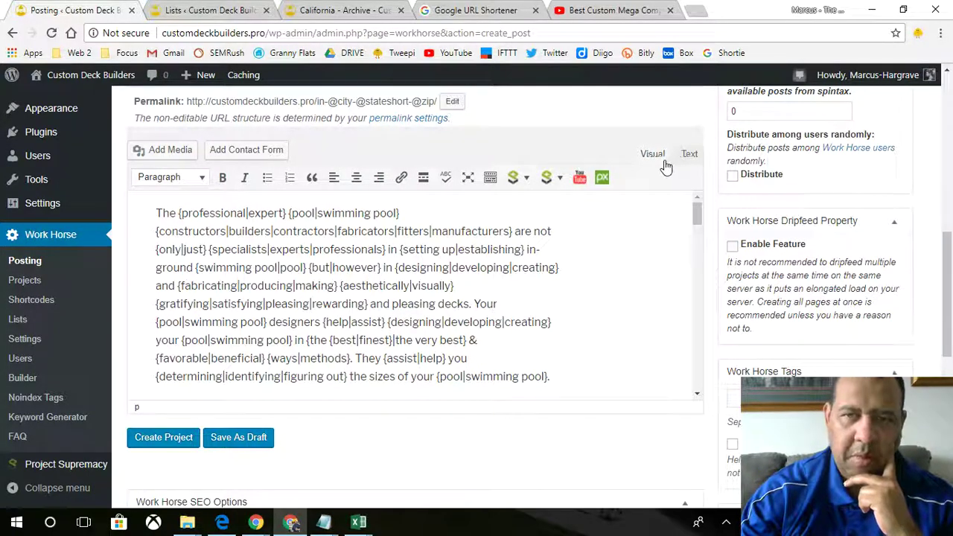
{"action": "left_click", "coordinate": [687, 155]}
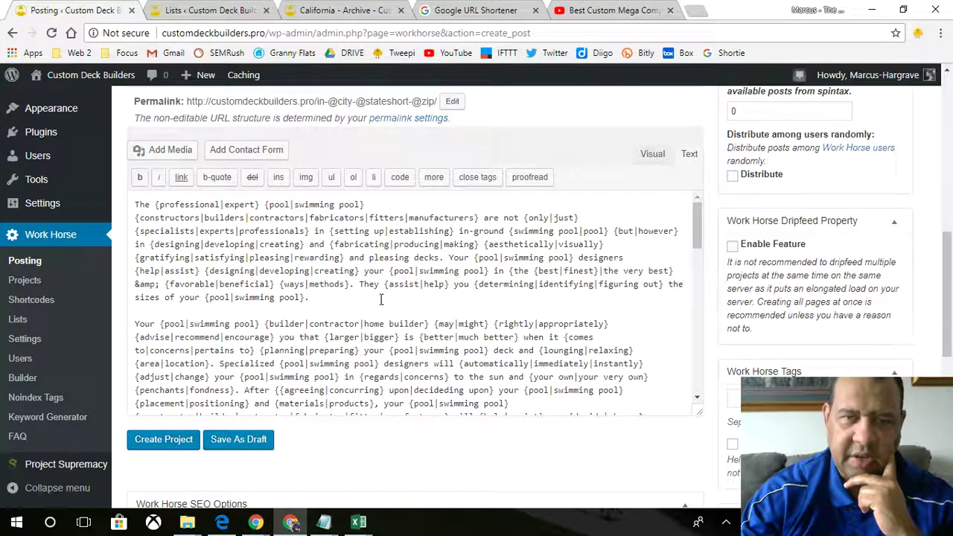
{"action": "key", "text": "Return"}
{"action": "key", "text": "Return"}
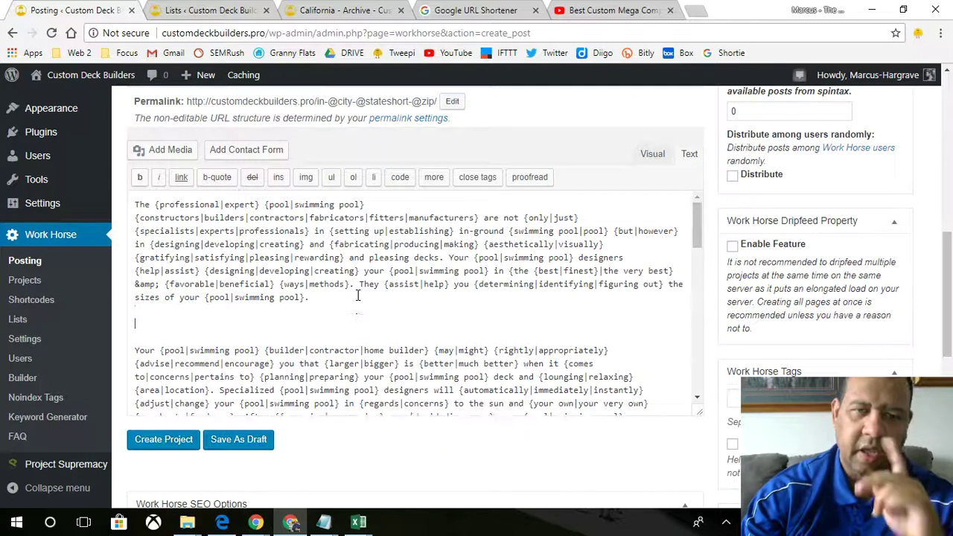
{"action": "key", "text": "ctrl+v"}
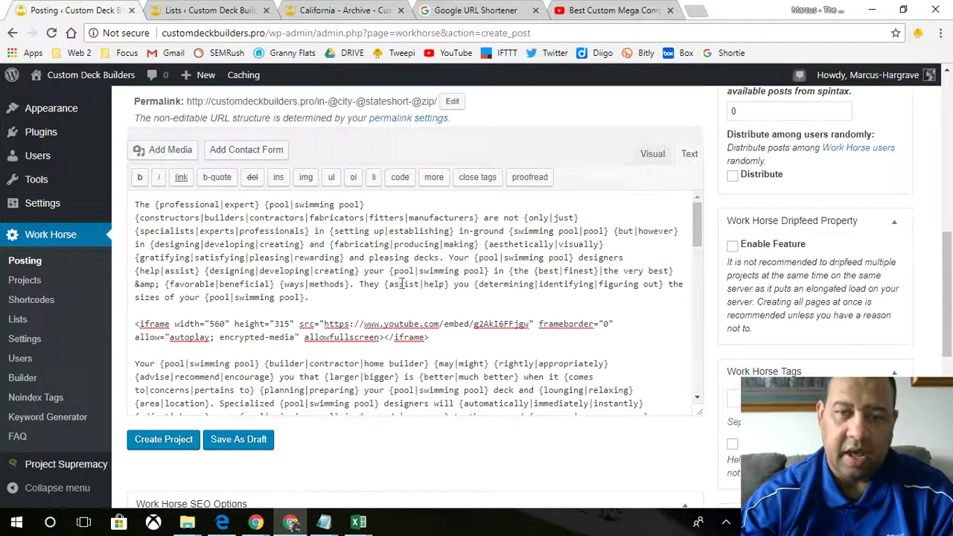
{"action": "scroll", "coordinate": [402, 286], "scroll_direction": "down", "scroll_amount": 3}
{"action": "scroll", "coordinate": [405, 296], "scroll_direction": "up", "scroll_amount": 3}
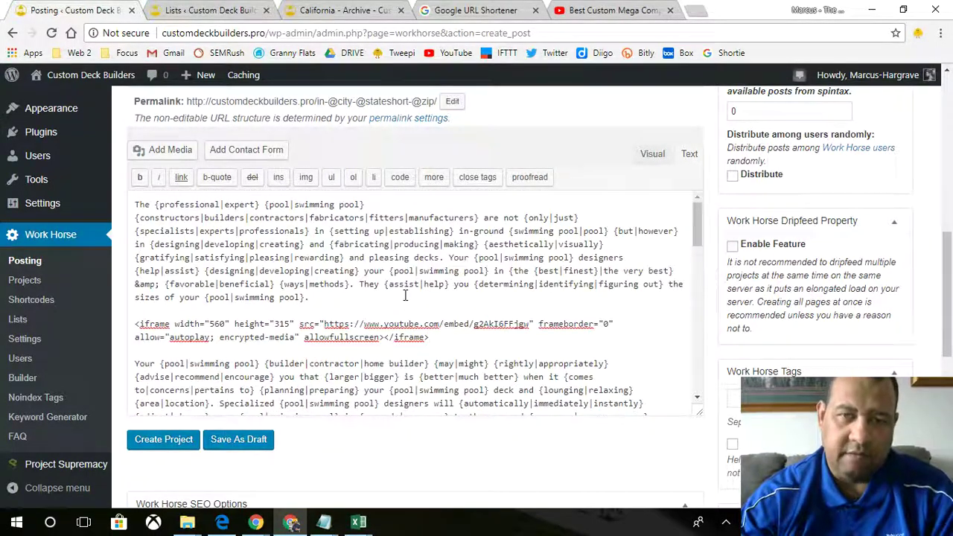
{"action": "scroll", "coordinate": [405, 296], "scroll_direction": "down", "scroll_amount": 3}
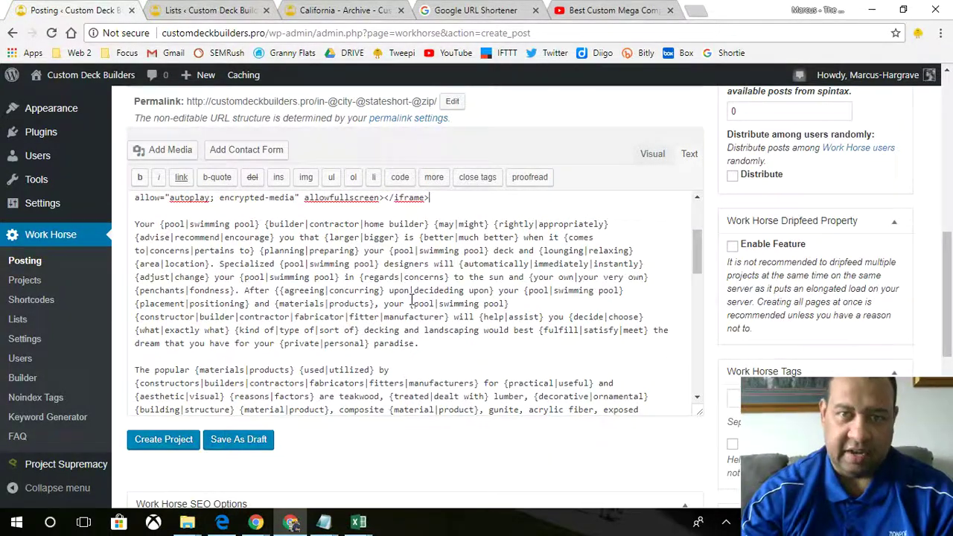
Check the spun article body in the text view from the embedded video code through to the closing paragraph.
{"action": "scroll", "coordinate": [412, 299], "scroll_direction": "up", "scroll_amount": 3}
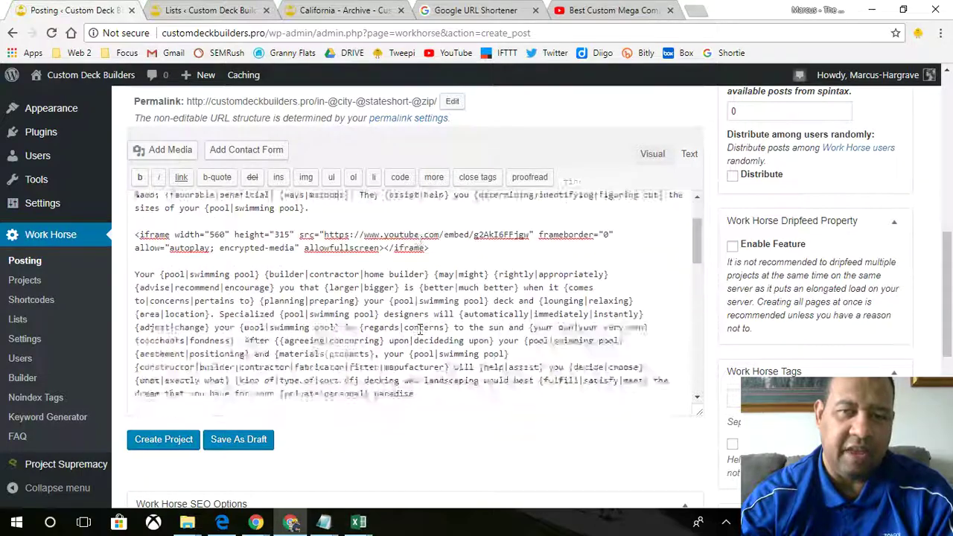
{"action": "scroll", "coordinate": [420, 329], "scroll_direction": "down", "scroll_amount": 10}
{"action": "scroll", "coordinate": [420, 298], "scroll_direction": "down", "scroll_amount": 5}
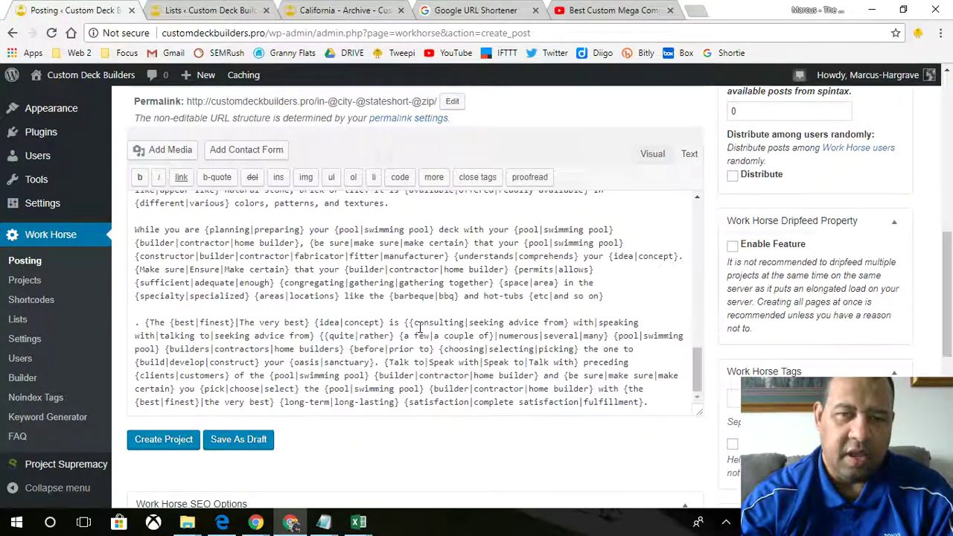
{"action": "scroll", "coordinate": [422, 329], "scroll_direction": "up", "scroll_amount": 15}
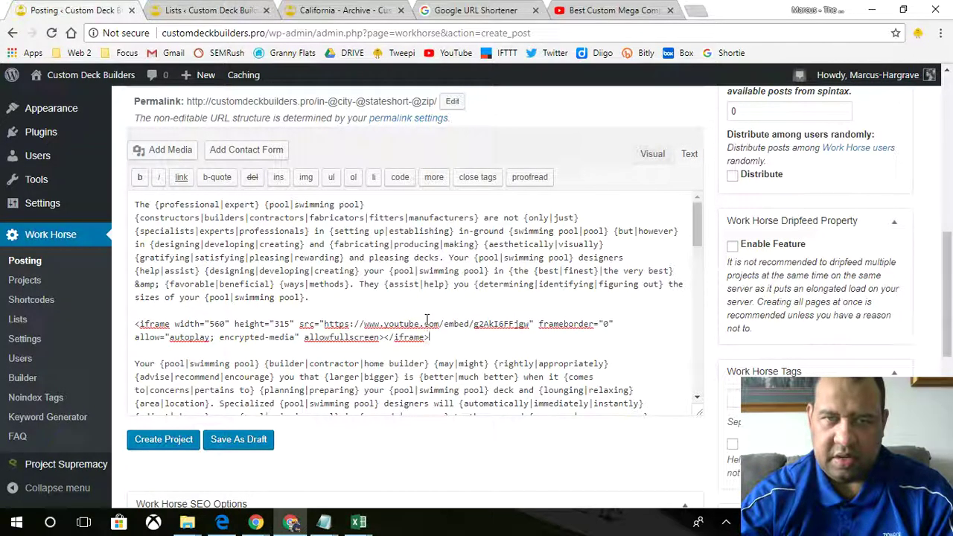
{"action": "scroll", "coordinate": [427, 320], "scroll_direction": "down", "scroll_amount": 10}
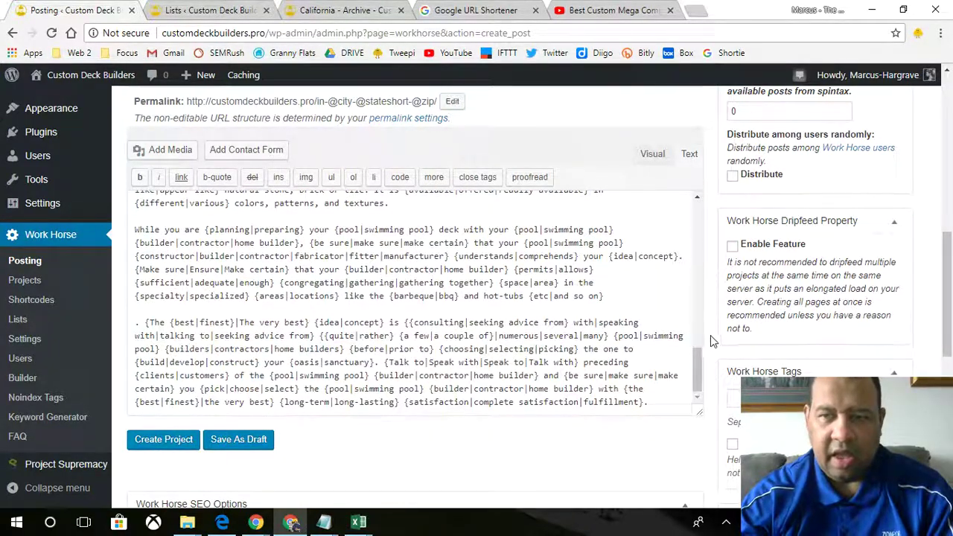
Switch to the Custom Deck Builder notes in Notepad and copy the comma-separated keyword list from "Backyard Decks" to "Custom Deck Builders".
{"action": "scroll", "coordinate": [711, 341], "scroll_direction": "down", "scroll_amount": 3}
{"action": "mouse_move", "coordinate": [358, 521]}
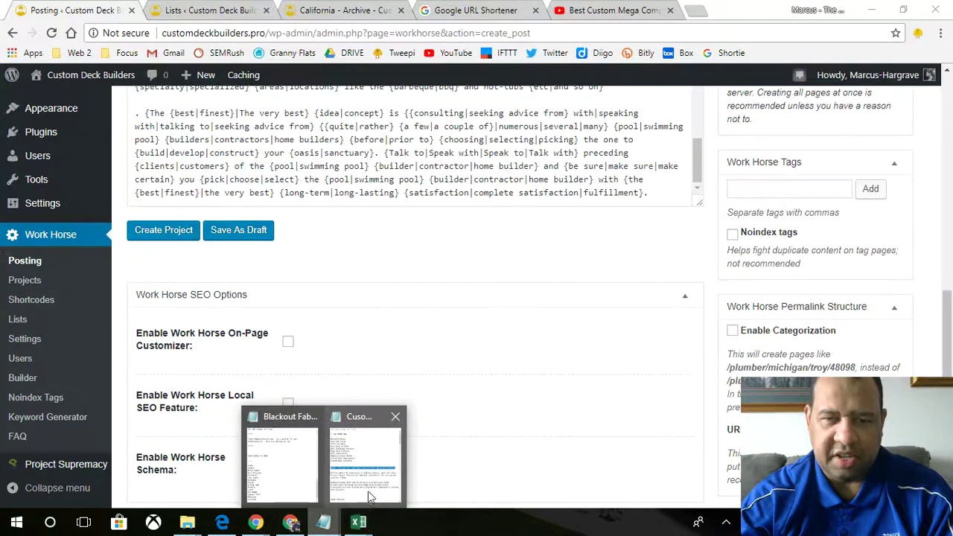
{"action": "mouse_move", "coordinate": [368, 491]}
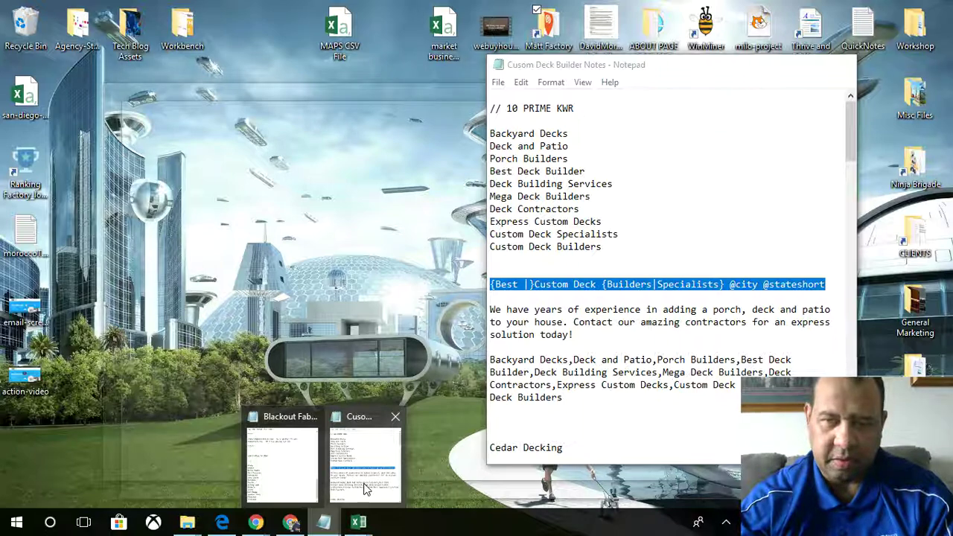
{"action": "left_click", "coordinate": [365, 488]}
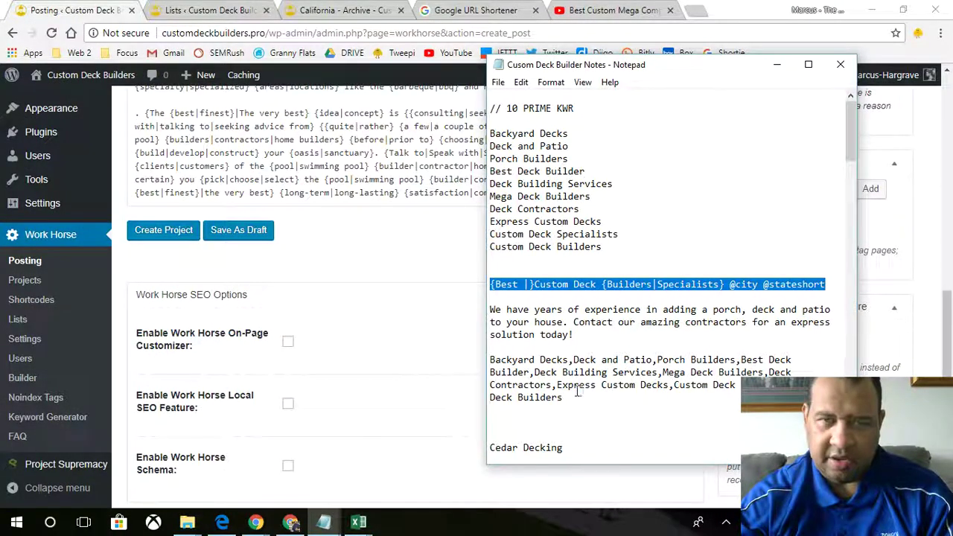
{"action": "left_click", "coordinate": [355, 243]}
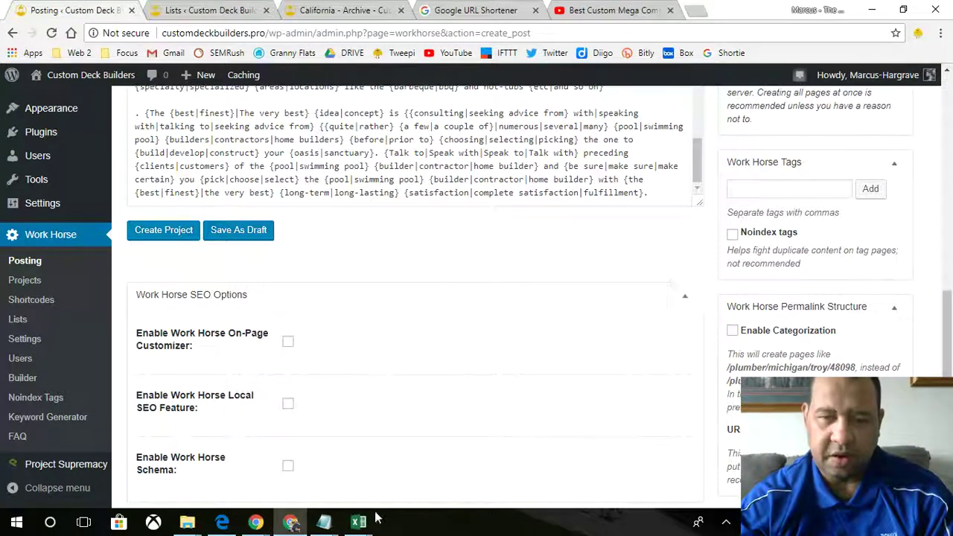
{"action": "left_click", "coordinate": [376, 462]}
{"action": "scroll", "coordinate": [645, 365], "scroll_direction": "down", "scroll_amount": 3}
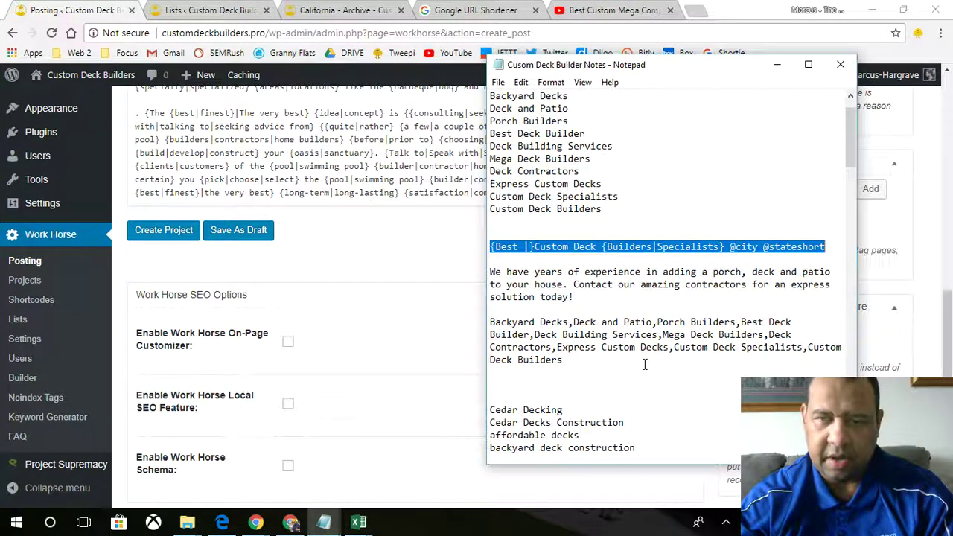
{"action": "left_click_drag", "start_coordinate": [598, 357], "coordinate": [491, 323]}
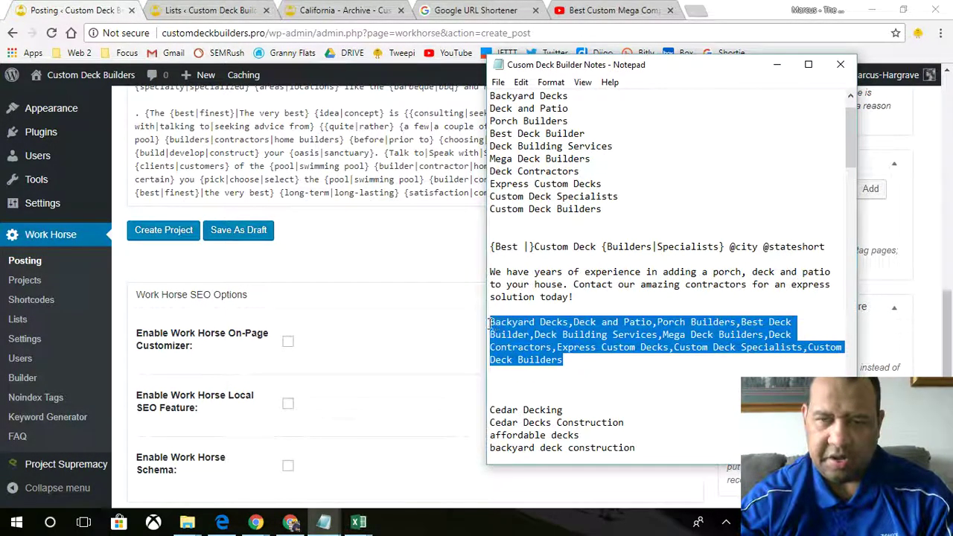
{"action": "right_click", "coordinate": [494, 327]}
{"action": "left_click", "coordinate": [355, 178]}
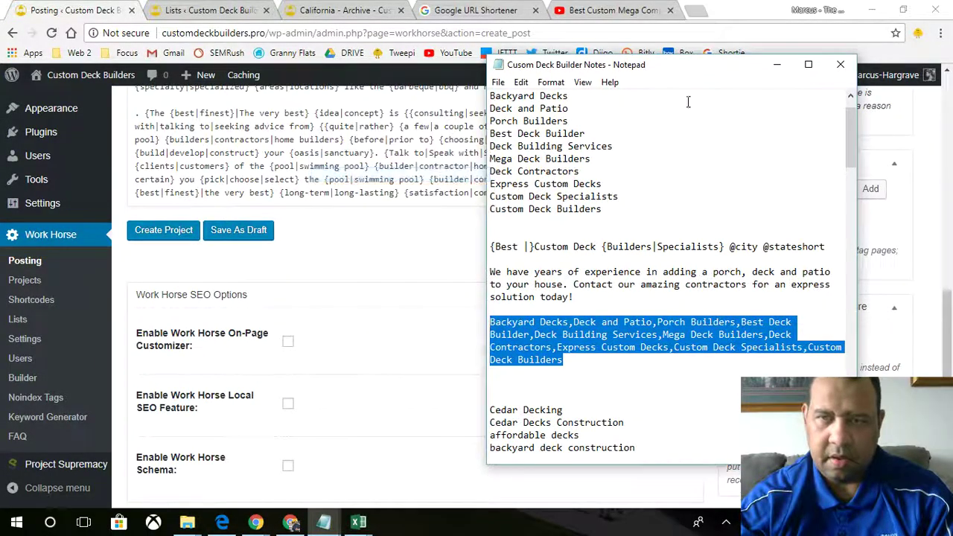
Minimize the notes and add the copied keyword list as Work Horse tags for the project.
{"action": "left_click", "coordinate": [776, 66]}
{"action": "left_click", "coordinate": [774, 192]}
{"action": "right_click", "coordinate": [775, 194]}
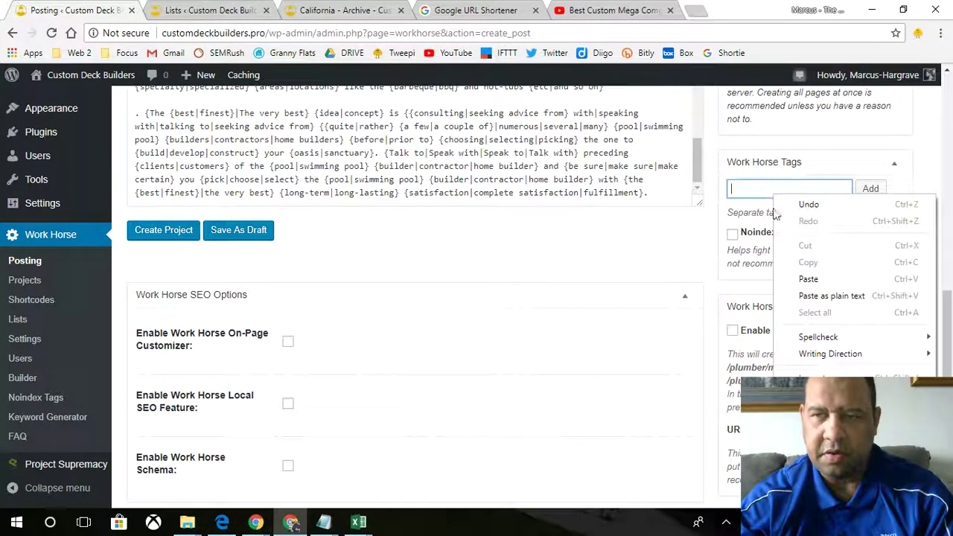
{"action": "left_click", "coordinate": [809, 278]}
{"action": "left_click", "coordinate": [870, 190]}
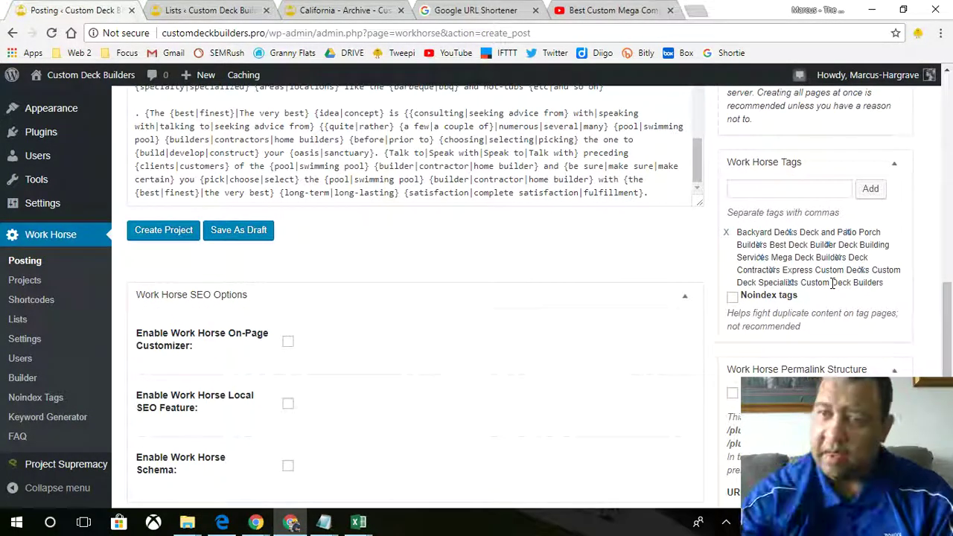
Review the project's added tags, article body with the video embed, title, permalink and post options.
{"action": "scroll", "coordinate": [803, 298], "scroll_direction": "up", "scroll_amount": 2}
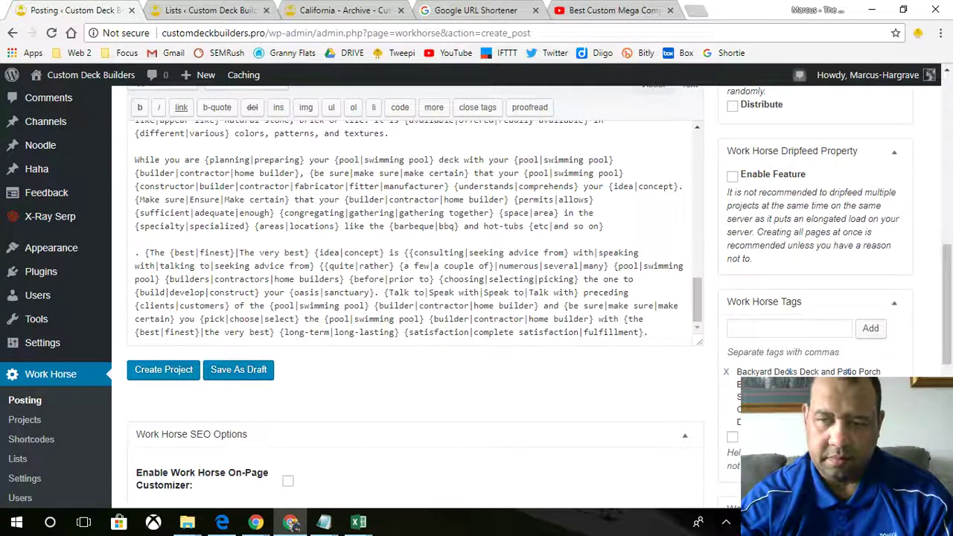
{"action": "scroll", "coordinate": [477, 276], "scroll_direction": "down", "scroll_amount": 1}
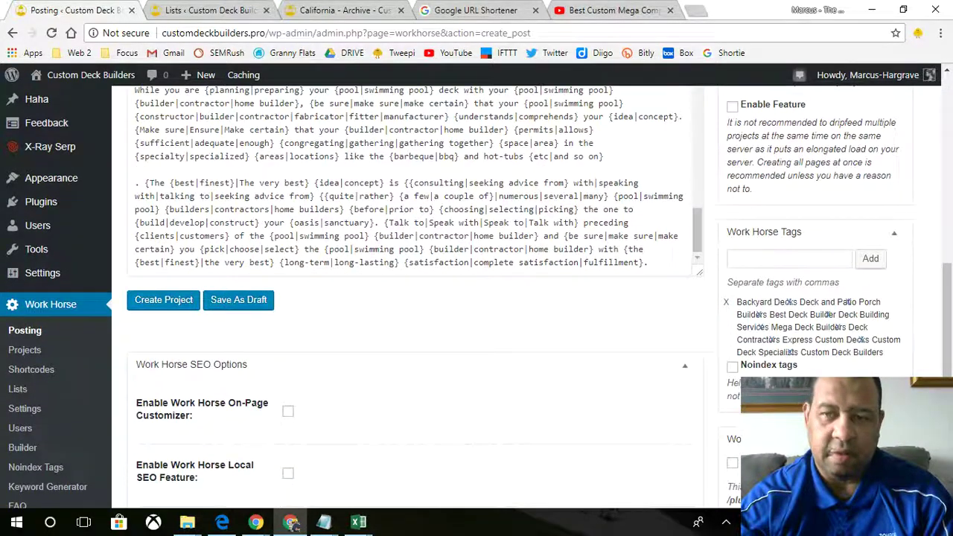
{"action": "scroll", "coordinate": [790, 371], "scroll_direction": "up", "scroll_amount": 1}
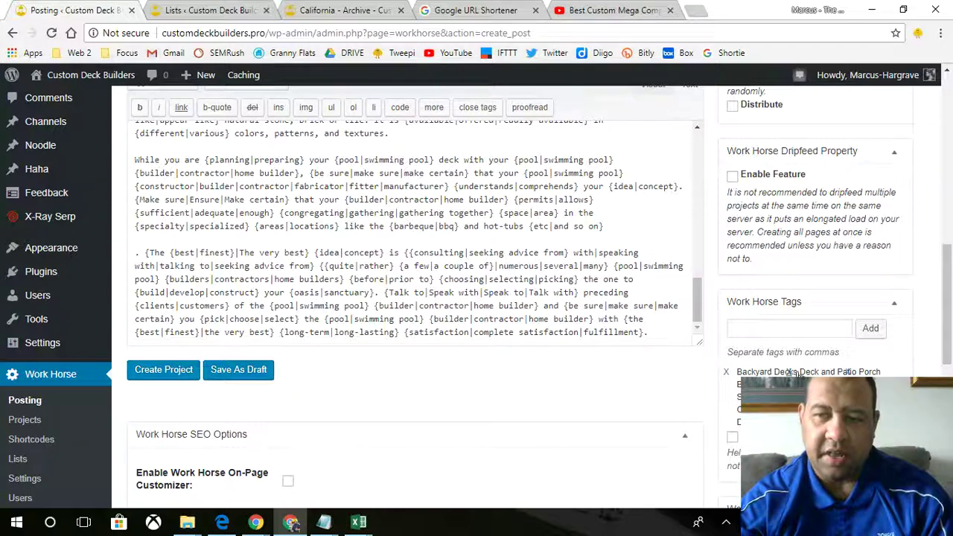
{"action": "scroll", "coordinate": [793, 372], "scroll_direction": "up", "scroll_amount": 5}
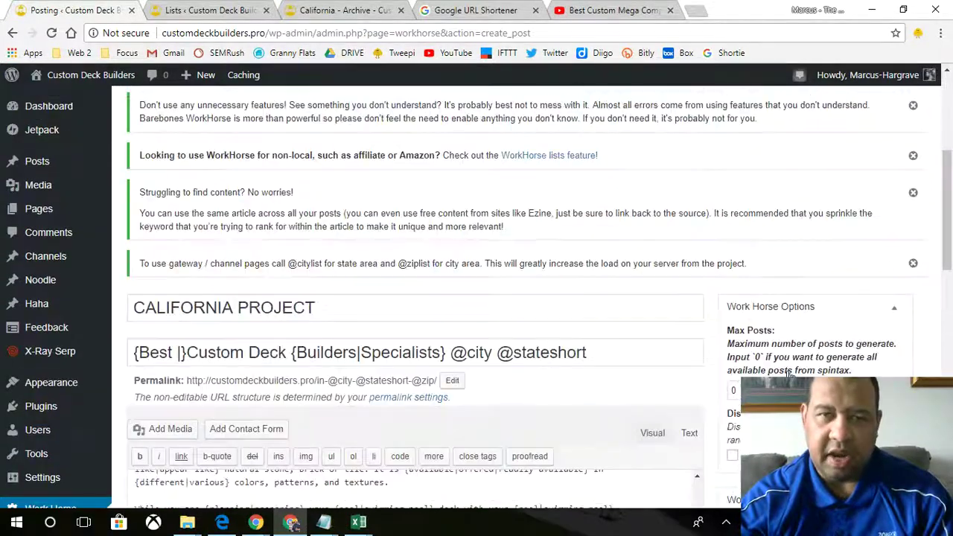
{"action": "scroll", "coordinate": [790, 371], "scroll_direction": "down", "scroll_amount": 7}
{"action": "scroll", "coordinate": [788, 370], "scroll_direction": "up", "scroll_amount": 2}
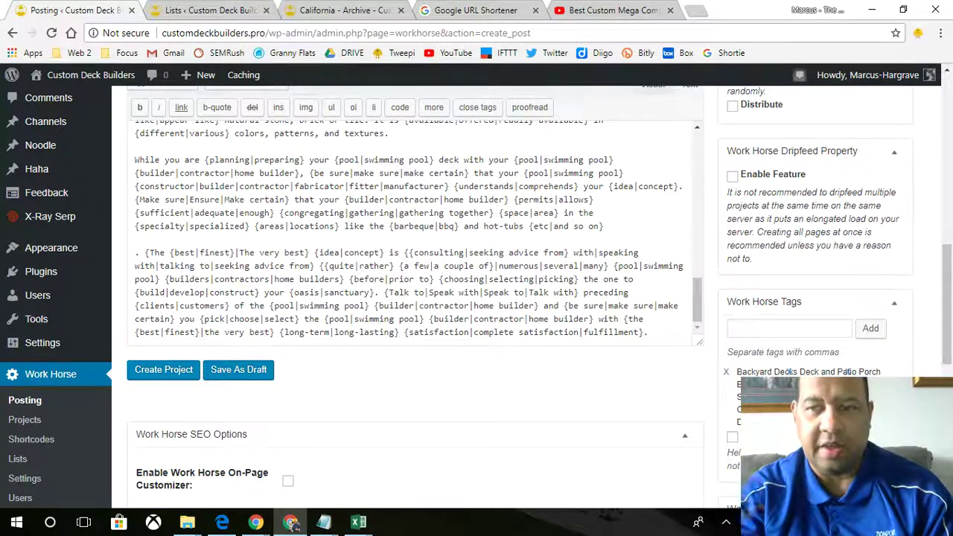
{"action": "scroll", "coordinate": [583, 321], "scroll_direction": "up", "scroll_amount": 1}
{"action": "scroll", "coordinate": [583, 320], "scroll_direction": "up", "scroll_amount": 15}
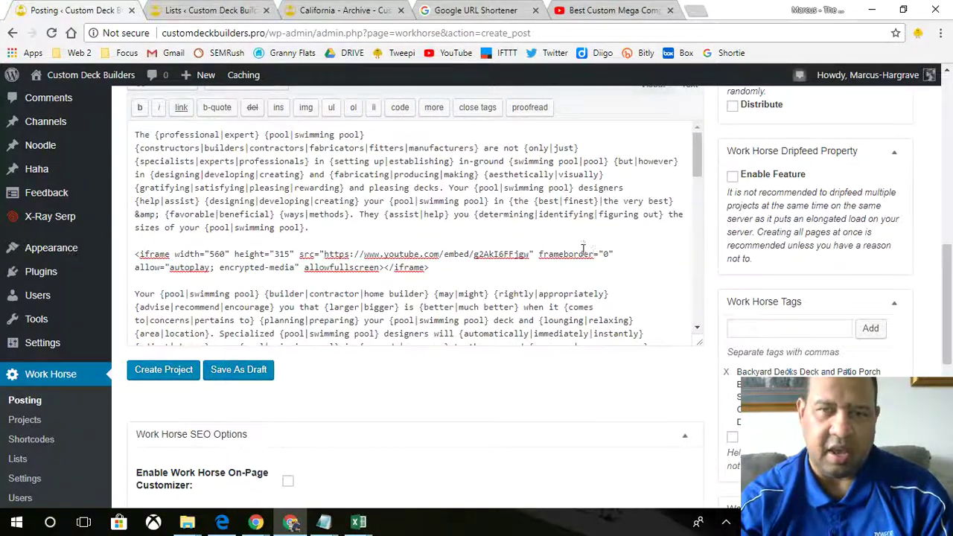
{"action": "scroll", "coordinate": [577, 250], "scroll_direction": "up", "scroll_amount": 2}
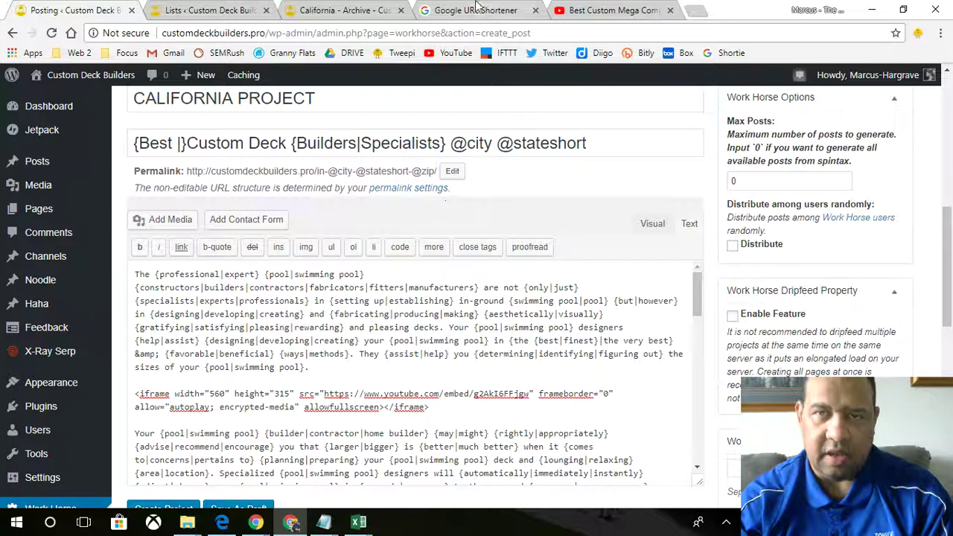
Copy the goo.gl short link for customdeckbuilders.pro/near-me/california from the Google URL Shortener and return to the project post.
{"action": "left_click", "coordinate": [477, 11]}
{"action": "scroll", "coordinate": [407, 224], "scroll_direction": "down", "scroll_amount": 2}
{"action": "mouse_move", "coordinate": [615, 300]}
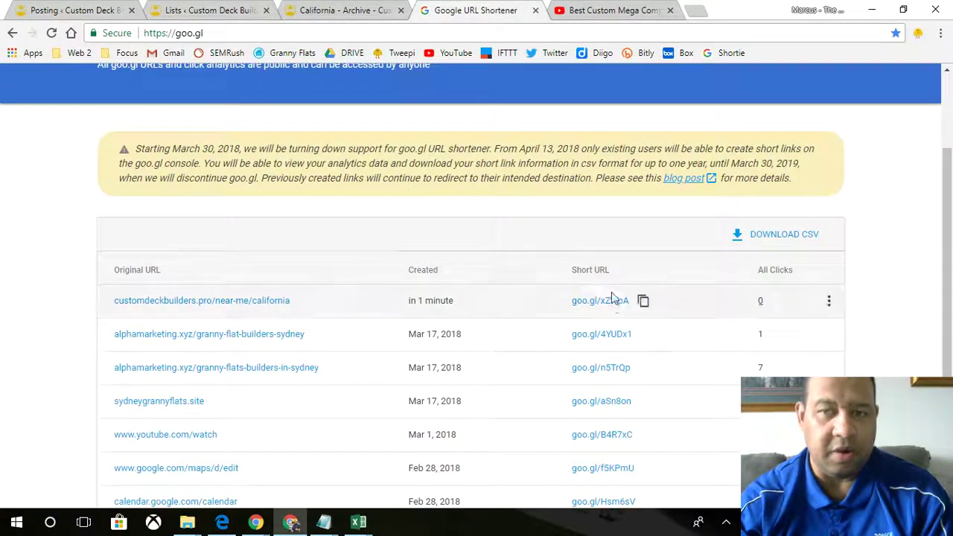
{"action": "left_click", "coordinate": [644, 303]}
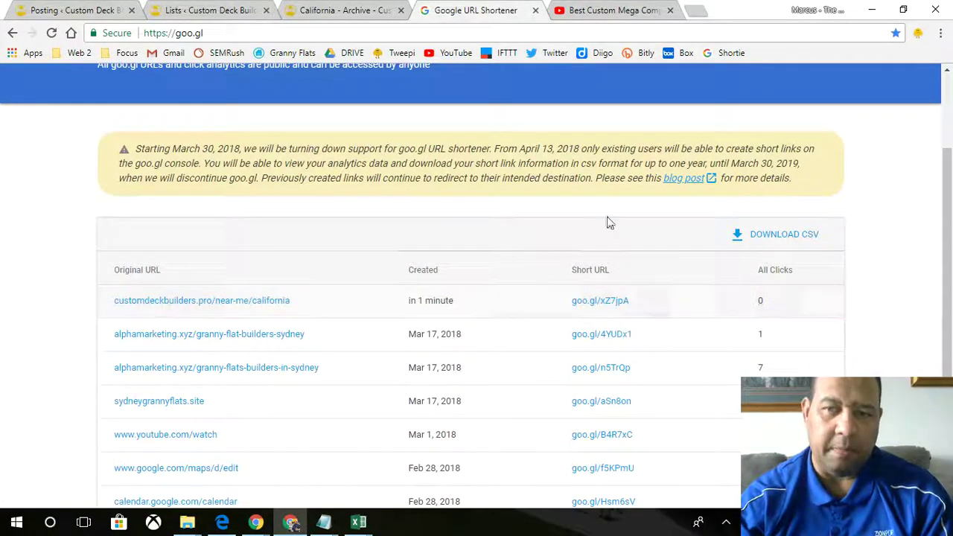
{"action": "left_click", "coordinate": [117, 7]}
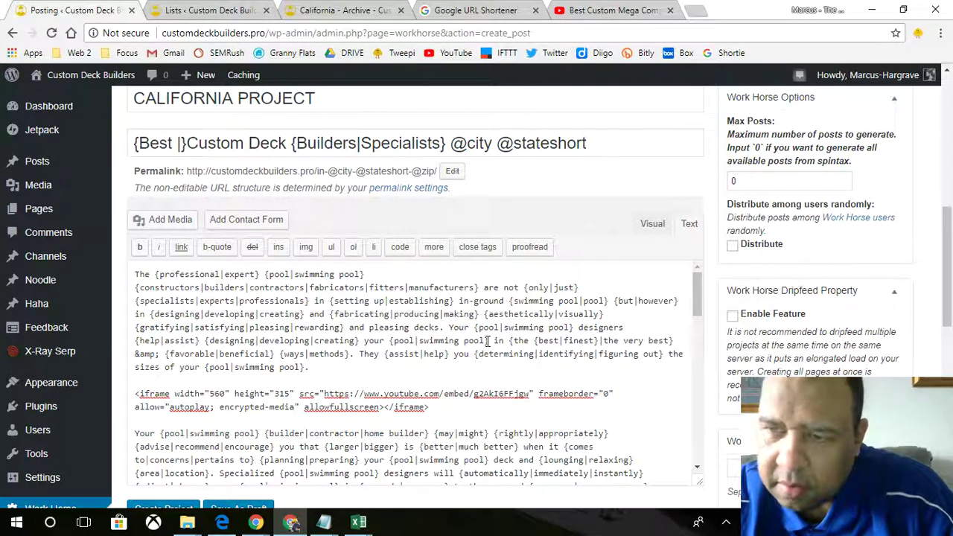
Search Google in a new tab for "how many cities are in california" and find the municipality count in the results.
{"action": "left_click", "coordinate": [787, 181]}
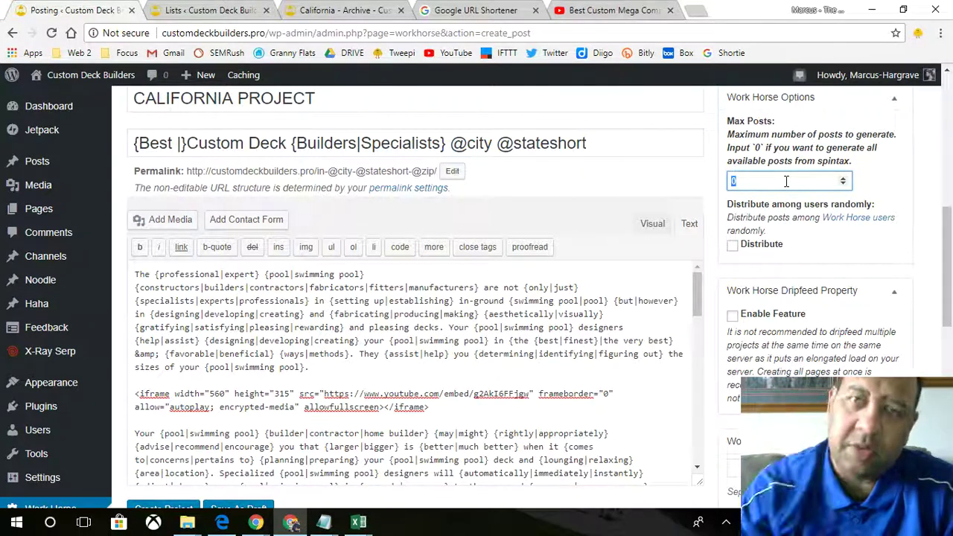
{"action": "left_click", "coordinate": [696, 10]}
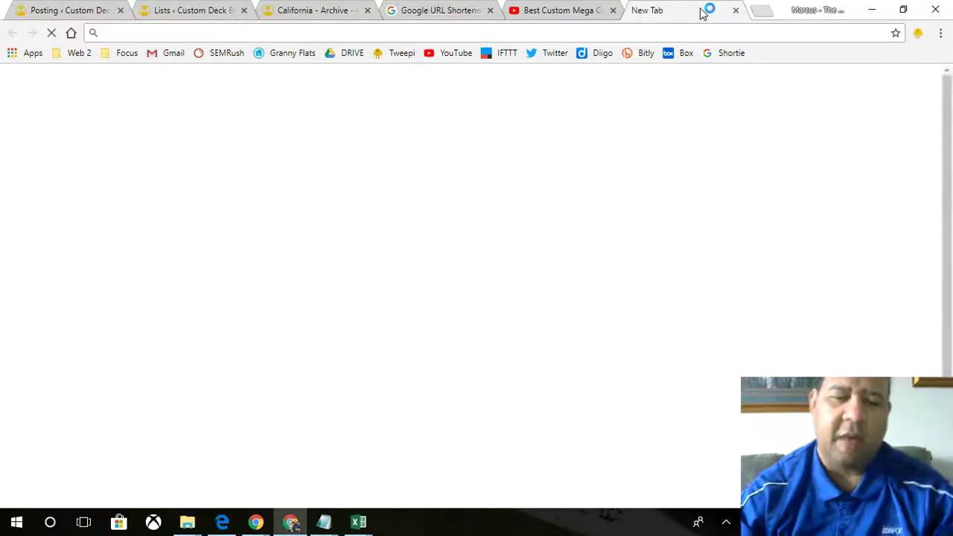
{"action": "type", "text": "how man"}
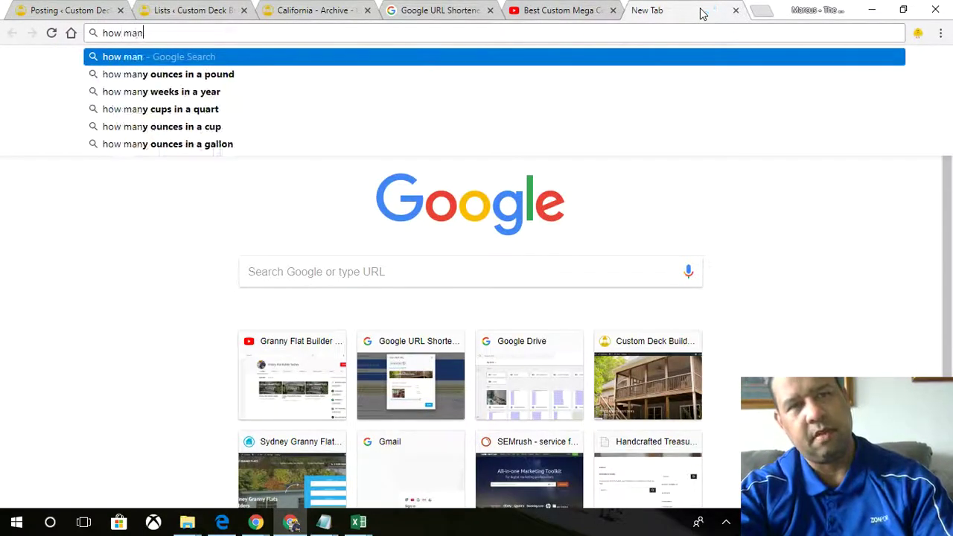
{"action": "type", "text": "y cities are "}
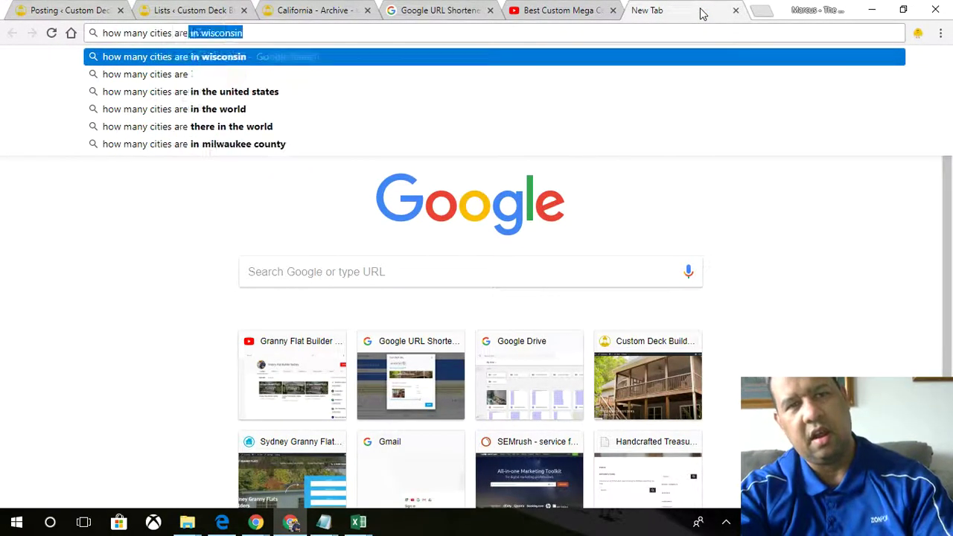
{"action": "type", "text": "in california"}
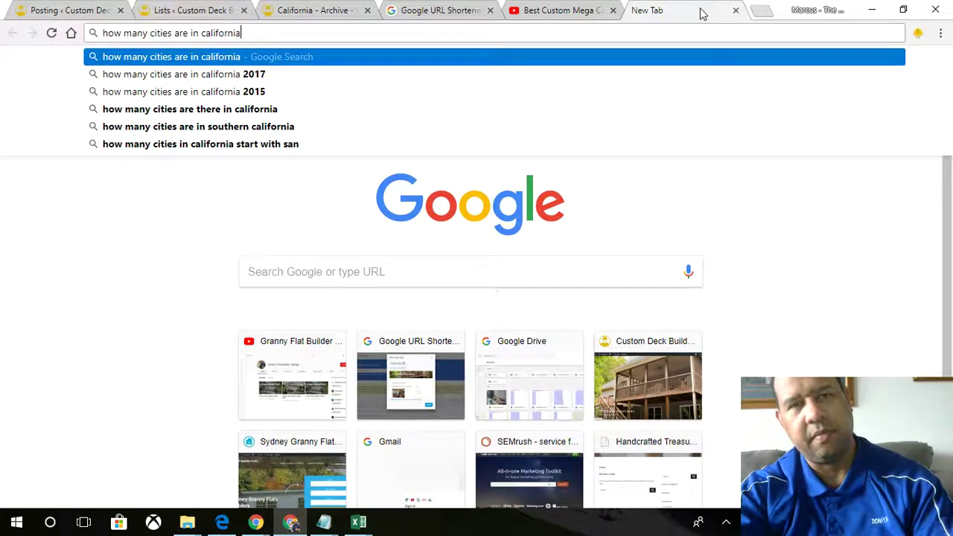
{"action": "key", "text": "Return"}
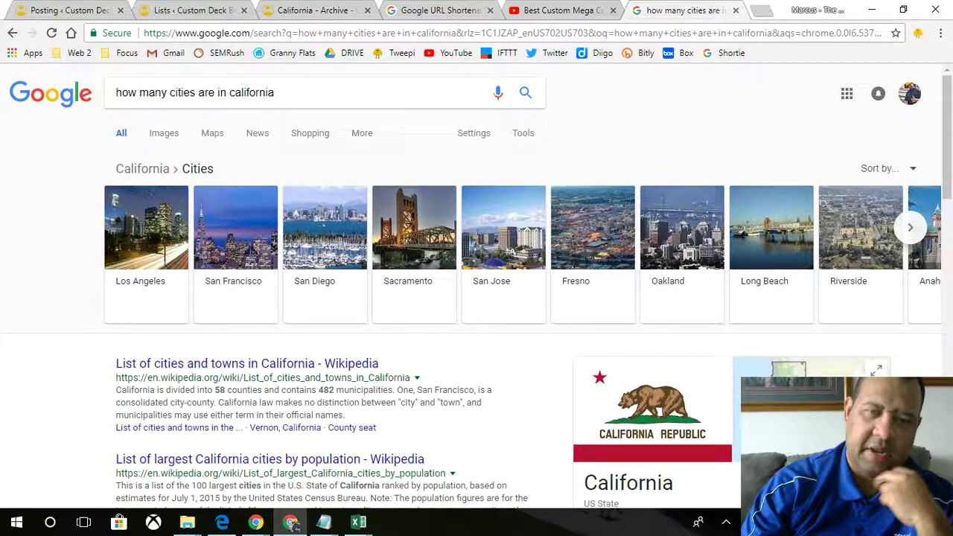
{"action": "scroll", "coordinate": [689, 388], "scroll_direction": "down", "scroll_amount": 2}
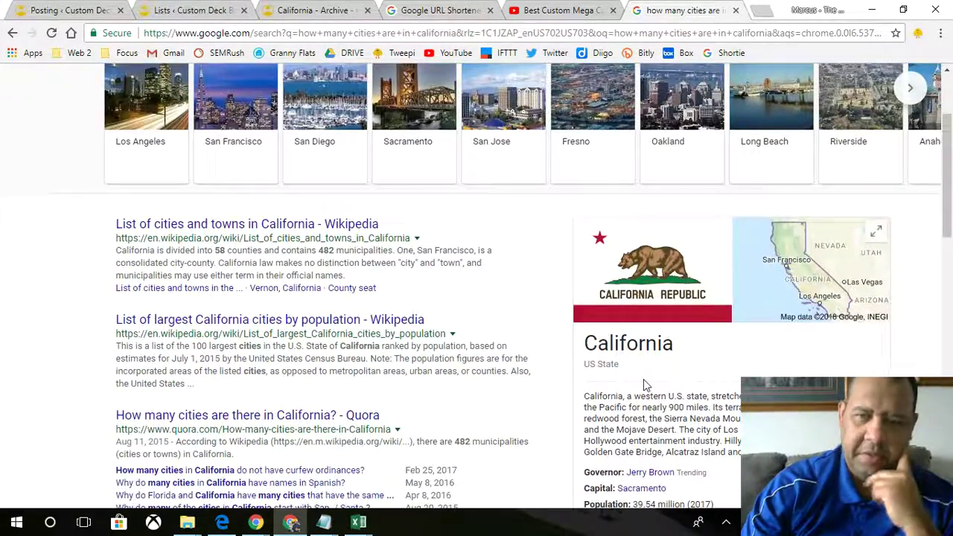
{"action": "scroll", "coordinate": [644, 379], "scroll_direction": "down", "scroll_amount": 1}
{"action": "scroll", "coordinate": [645, 380], "scroll_direction": "down", "scroll_amount": 2}
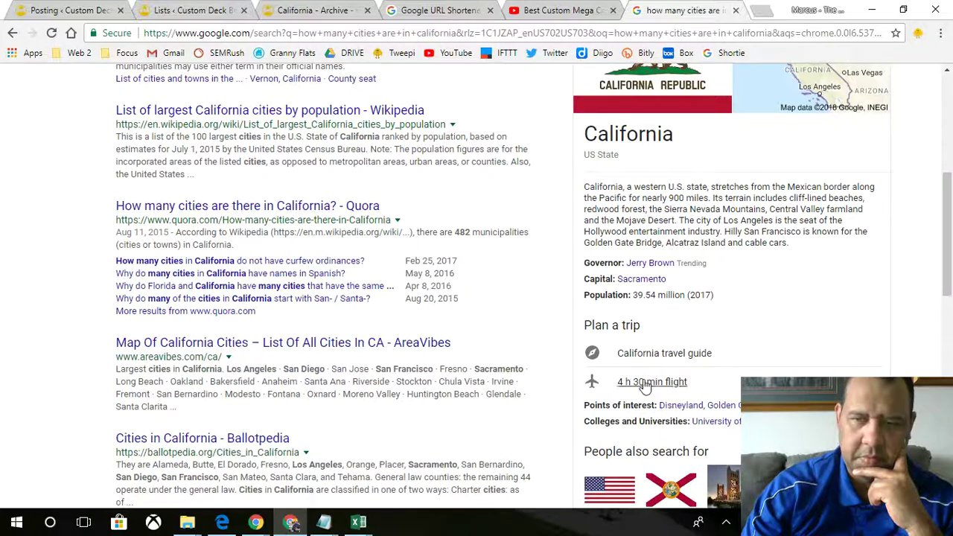
{"action": "scroll", "coordinate": [618, 379], "scroll_direction": "up", "scroll_amount": 2}
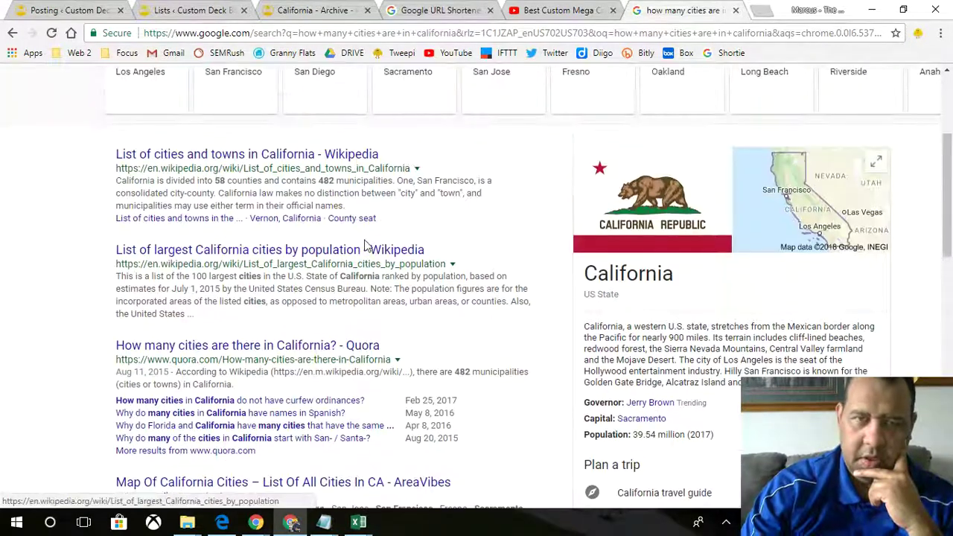
{"action": "double_click", "coordinate": [327, 180]}
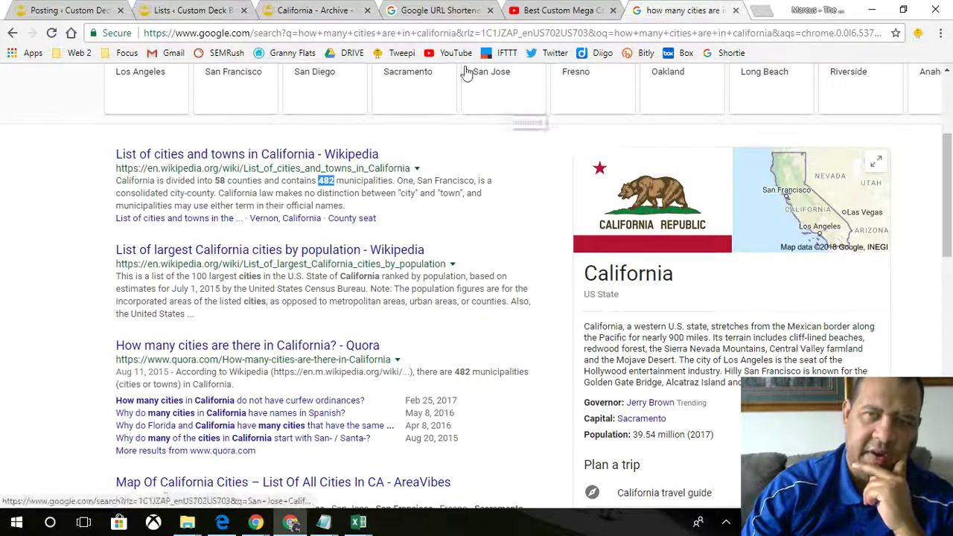
Return to the California project post and set its maximum number of posts to 500.
{"action": "left_click", "coordinate": [192, 9]}
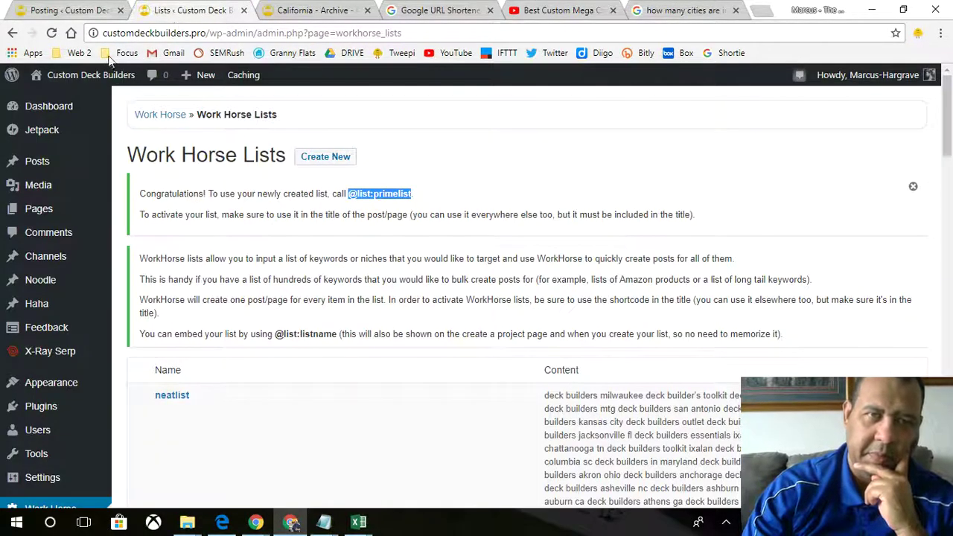
{"action": "left_click", "coordinate": [99, 18]}
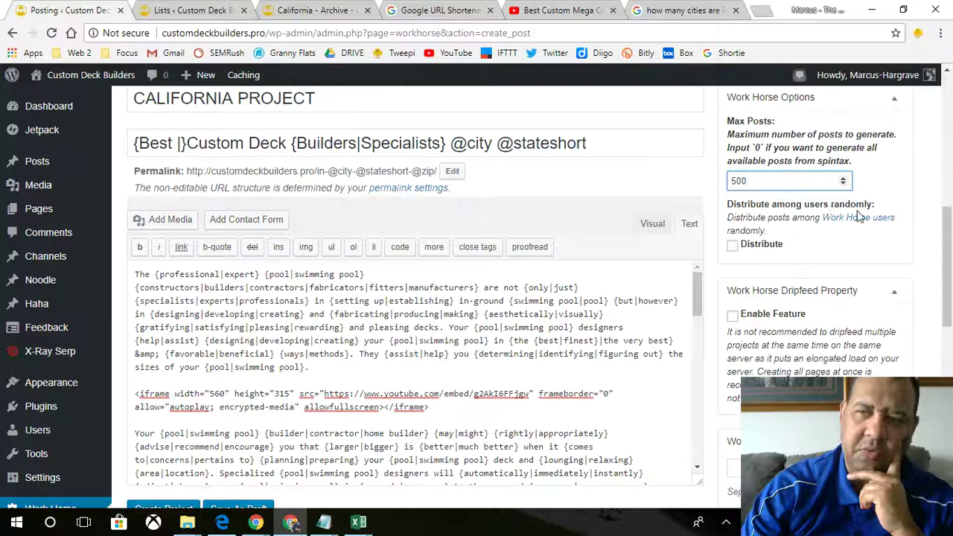
Enable random distribution of the posts among Work Horse users and look through the project's remaining options.
{"action": "left_click", "coordinate": [733, 245]}
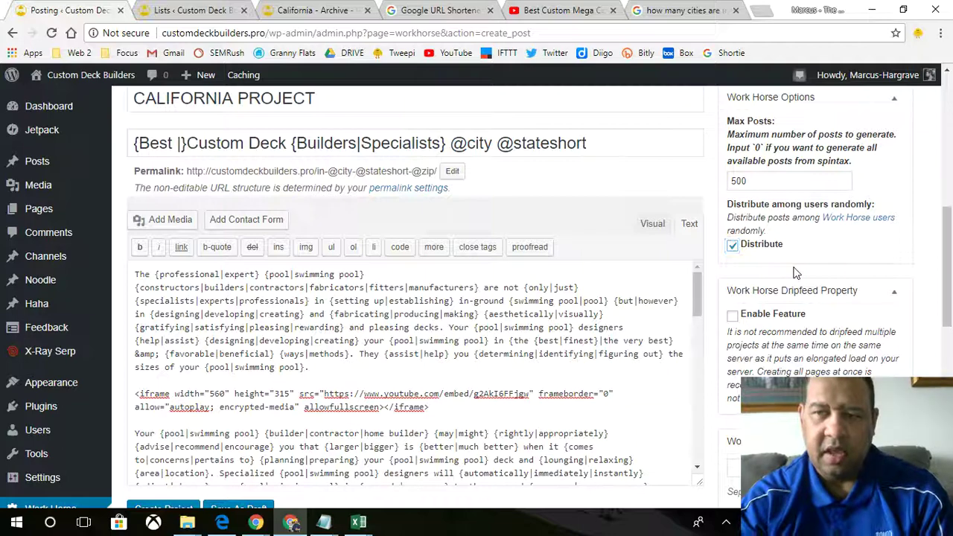
{"action": "scroll", "coordinate": [771, 281], "scroll_direction": "down", "scroll_amount": 2}
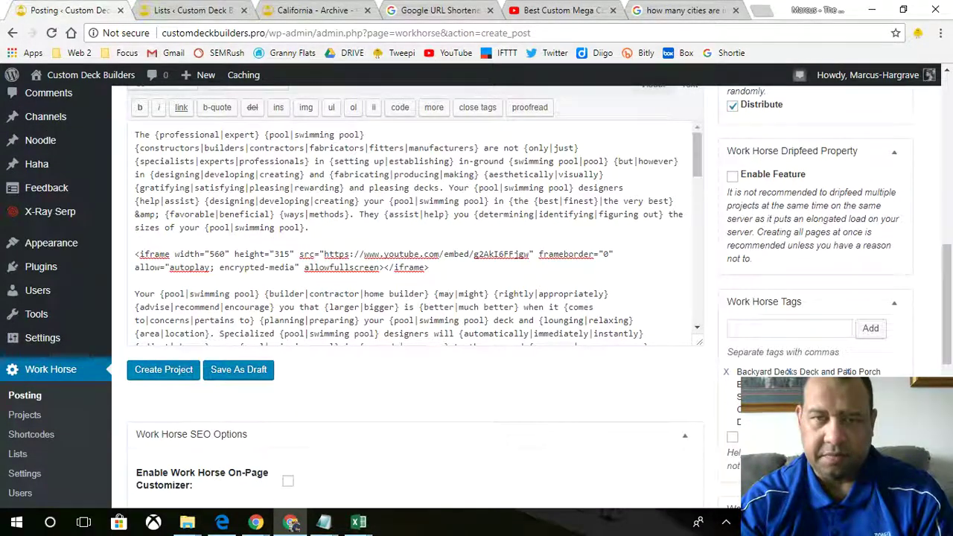
{"action": "scroll", "coordinate": [477, 298], "scroll_direction": "down", "scroll_amount": 2}
{"action": "scroll", "coordinate": [476, 298], "scroll_direction": "down", "scroll_amount": 5}
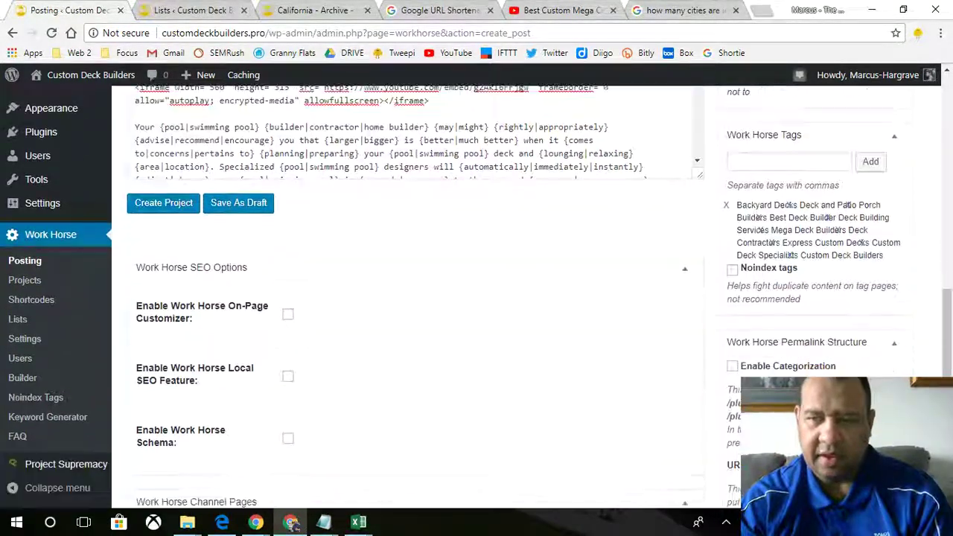
{"action": "scroll", "coordinate": [799, 220], "scroll_direction": "up", "scroll_amount": 10}
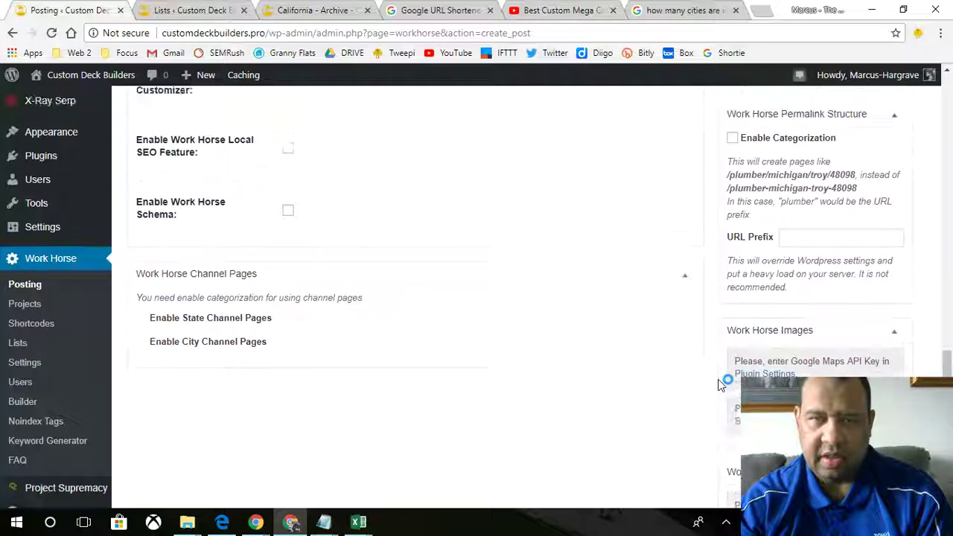
{"action": "scroll", "coordinate": [798, 220], "scroll_direction": "up", "scroll_amount": 3}
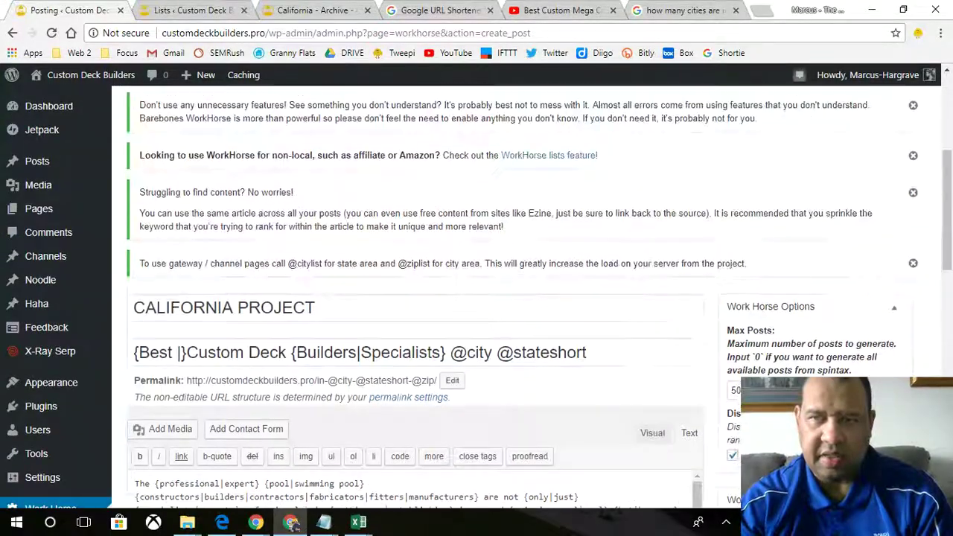
{"action": "scroll", "coordinate": [812, 320], "scroll_direction": "down", "scroll_amount": 12}
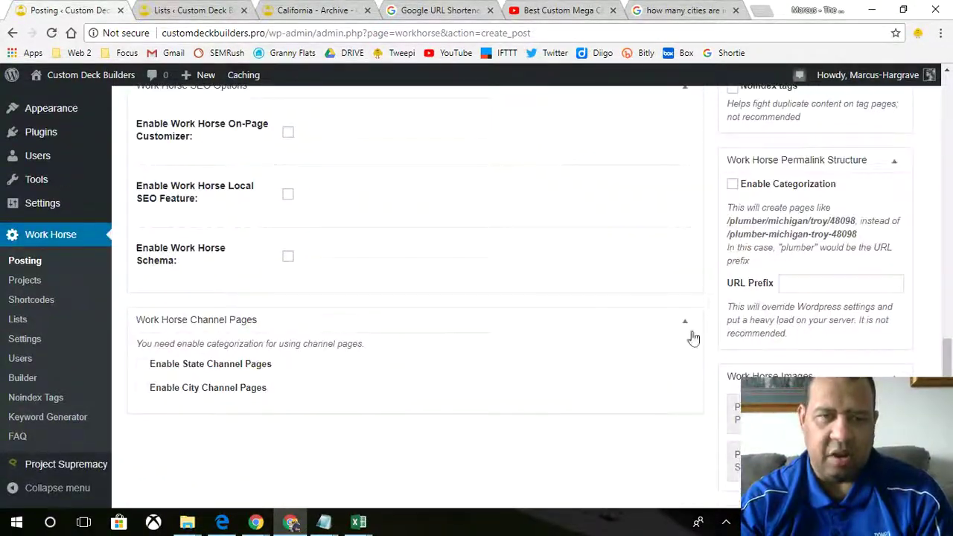
{"action": "scroll", "coordinate": [618, 335], "scroll_direction": "up", "scroll_amount": 2}
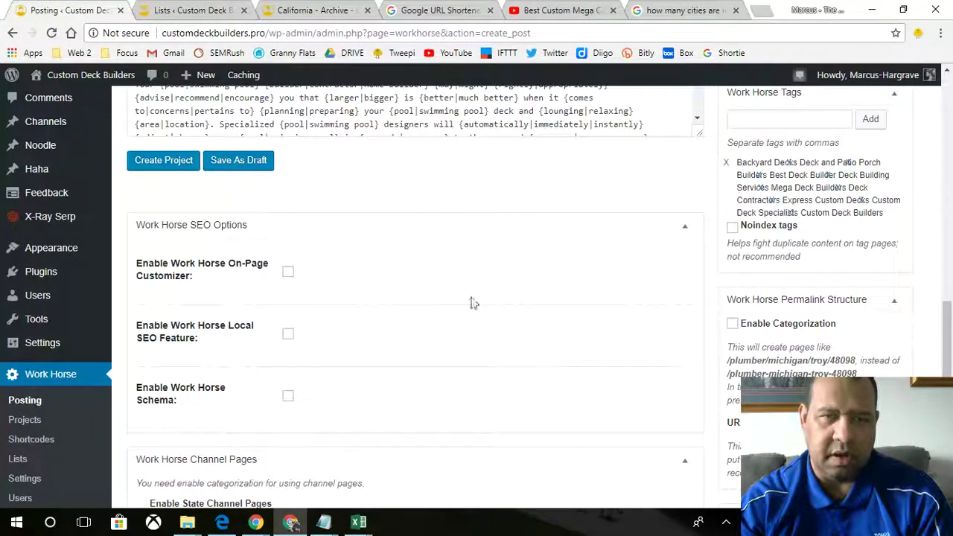
Enable the Work Horse On-Page Customizer and set its SEO title to "Best Custom Deck Builders".
{"action": "left_click", "coordinate": [288, 272]}
{"action": "left_click", "coordinate": [360, 326]}
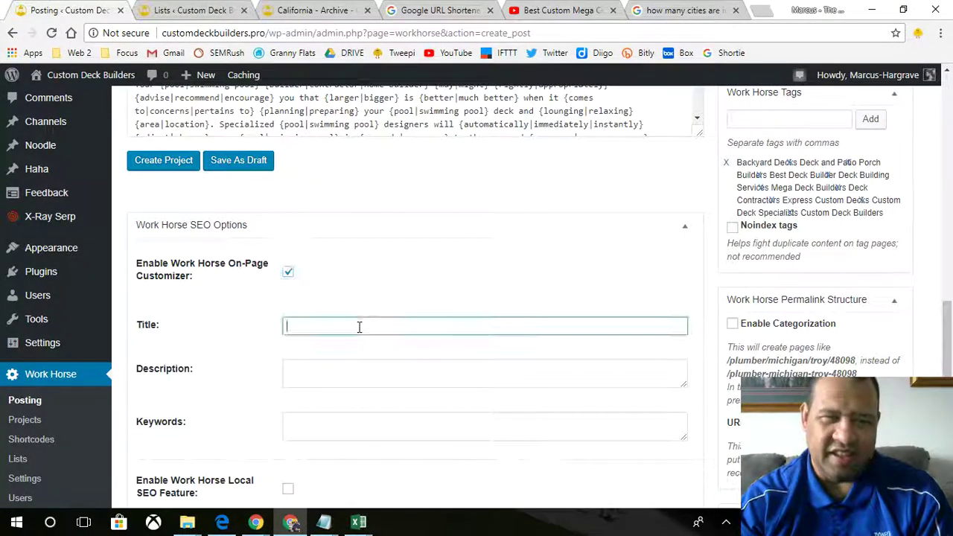
{"action": "type", "text": "Best Custom Deck Builders"}
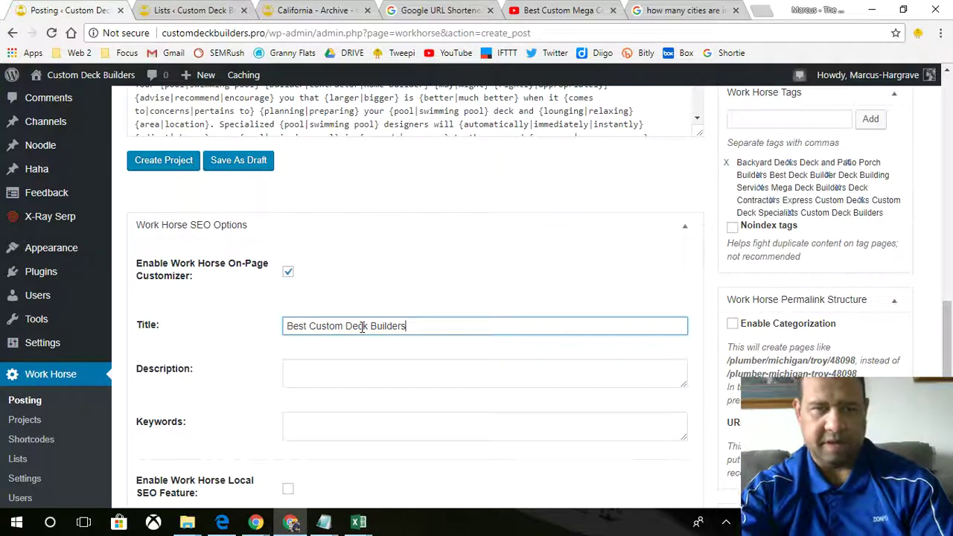
Copy the "We have years of experience in adding a porch, deck and patio" blurb from the Notepad notes into the SEO description.
{"action": "left_click", "coordinate": [352, 502]}
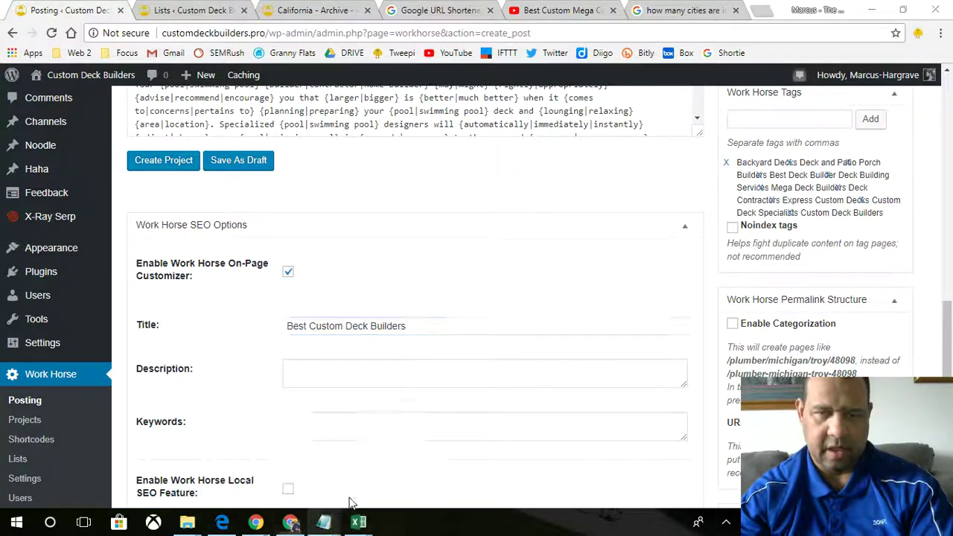
{"action": "left_click_drag", "start_coordinate": [574, 297], "coordinate": [491, 272]}
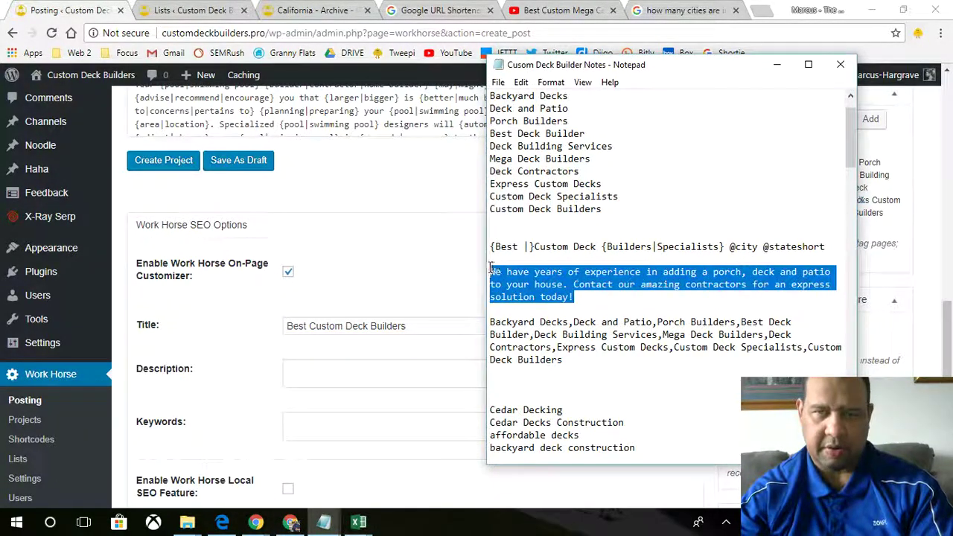
{"action": "right_click", "coordinate": [492, 271]}
{"action": "left_click", "coordinate": [417, 313]}
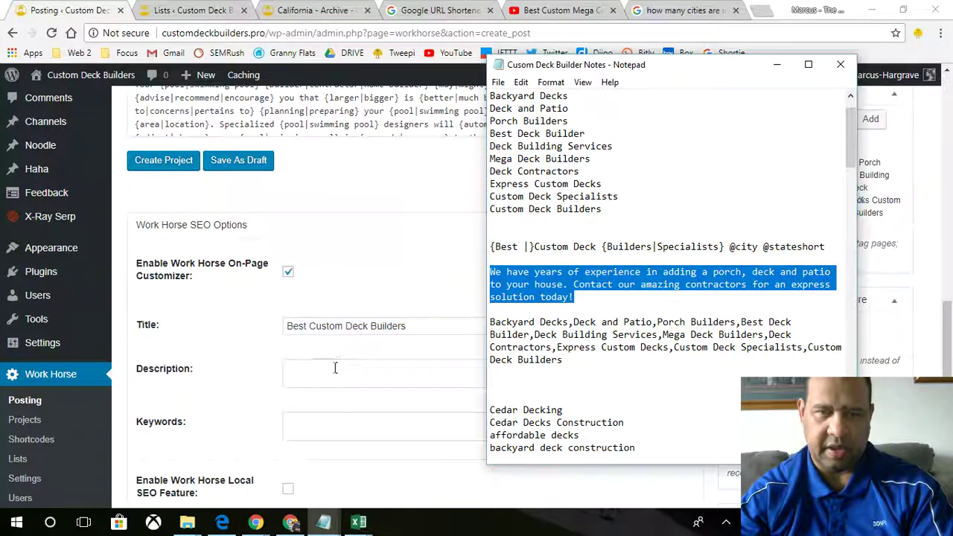
{"action": "left_click", "coordinate": [338, 362]}
{"action": "key", "text": "ctrl+v"}
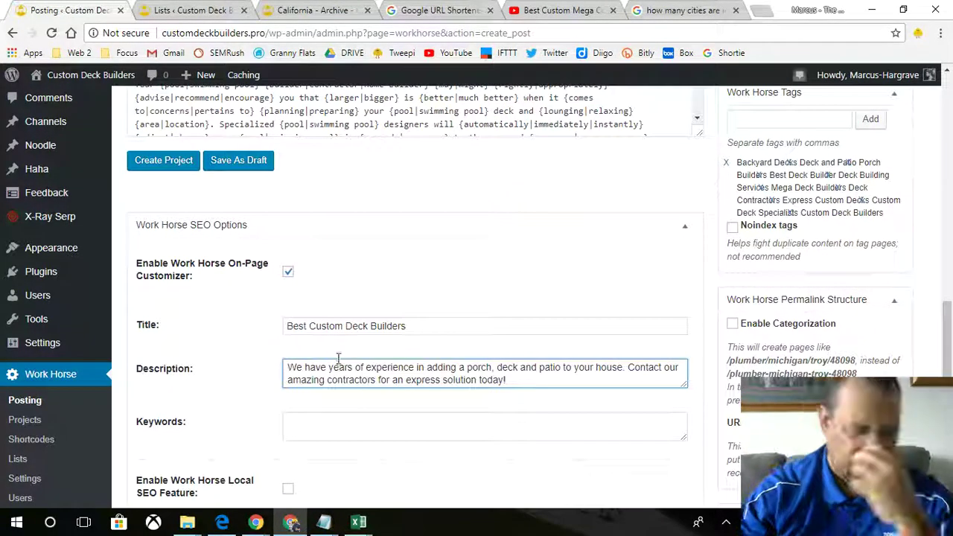
Enter "deck builders, mega deck builders," as the SEO keywords and check the Notepad notes for further keyword ideas.
{"action": "scroll", "coordinate": [343, 358], "scroll_direction": "down", "scroll_amount": 2}
{"action": "left_click", "coordinate": [359, 284]}
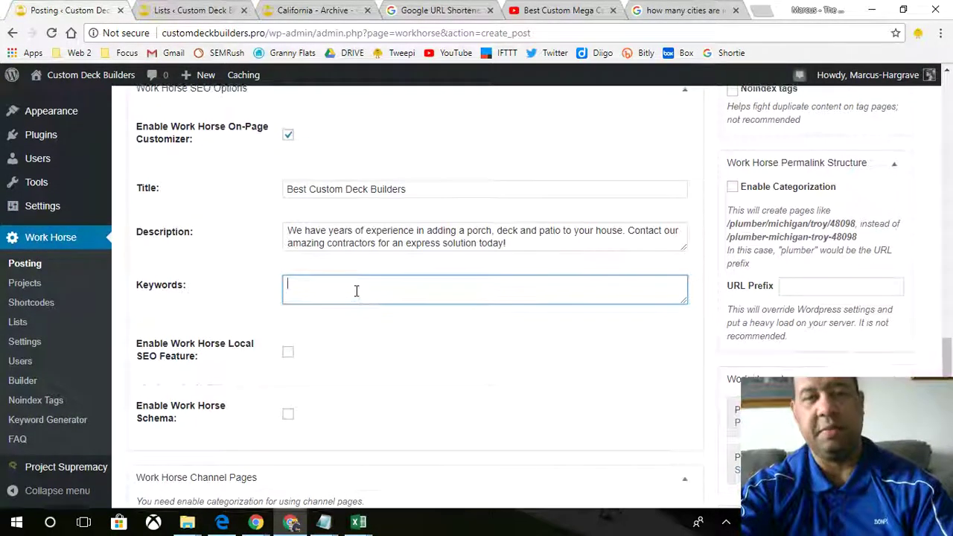
{"action": "type", "text": "deck builders,"}
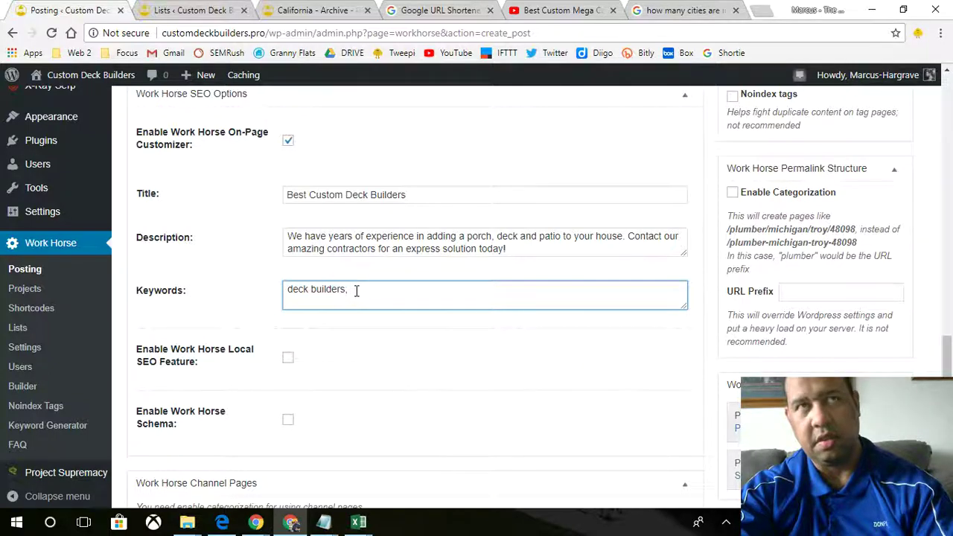
{"action": "type", "text": "mega deck builders,"}
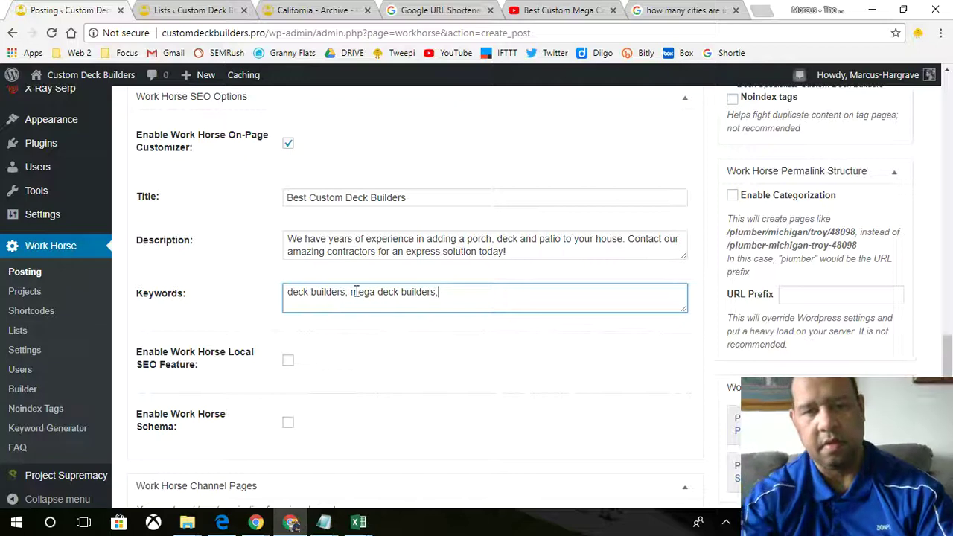
{"action": "mouse_move", "coordinate": [324, 523]}
{"action": "left_click", "coordinate": [380, 471]}
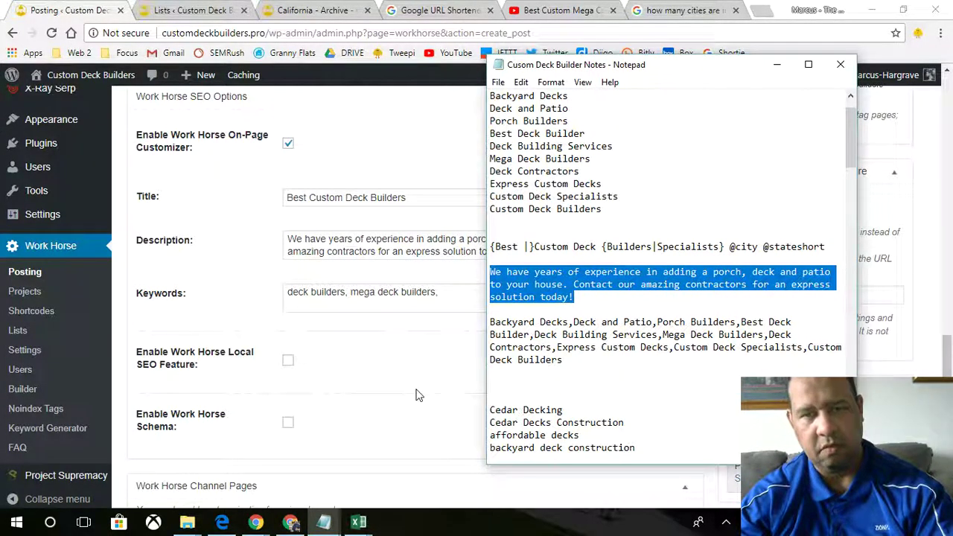
{"action": "left_click", "coordinate": [209, 331]}
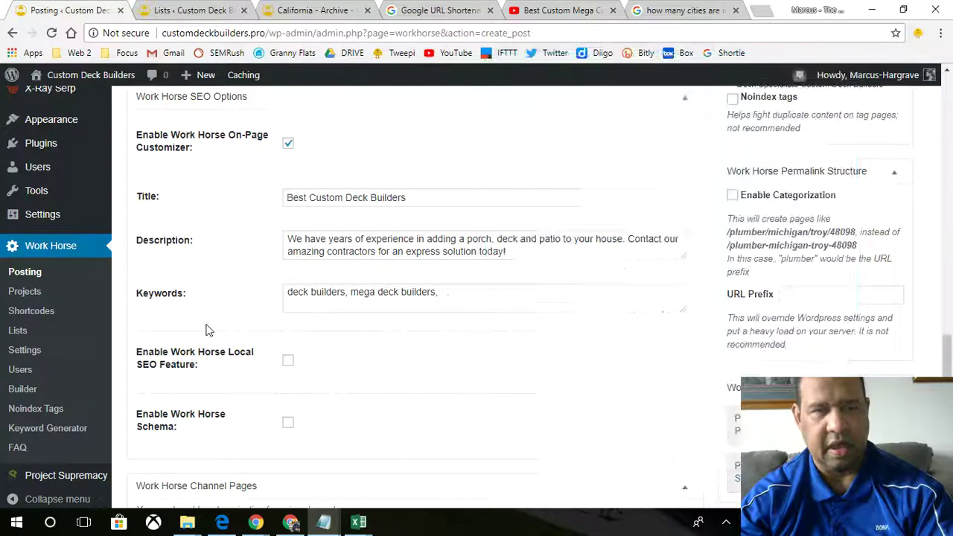
Enable the Work Horse Local SEO feature, set the country to United States and select California as the location.
{"action": "left_click", "coordinate": [288, 361]}
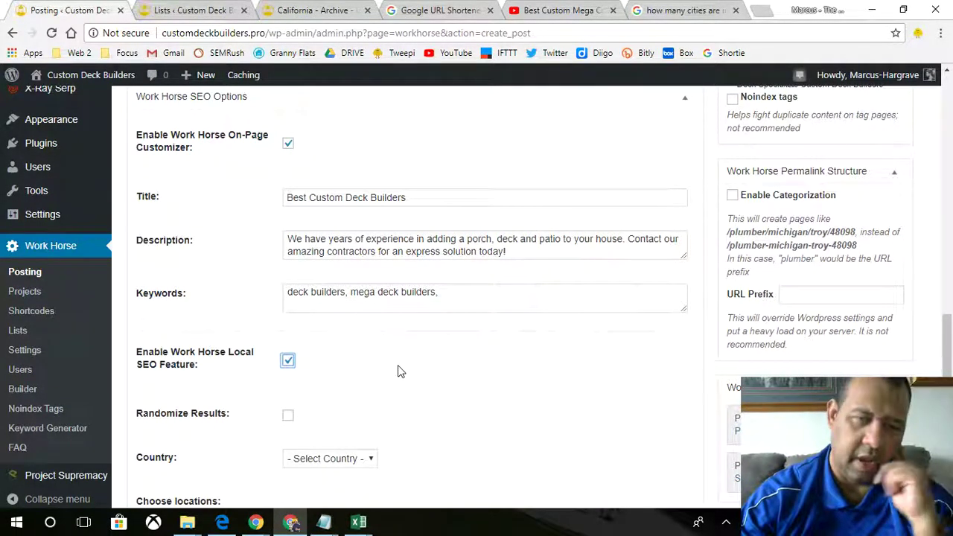
{"action": "scroll", "coordinate": [397, 374], "scroll_direction": "down", "scroll_amount": 2}
{"action": "left_click", "coordinate": [353, 320]}
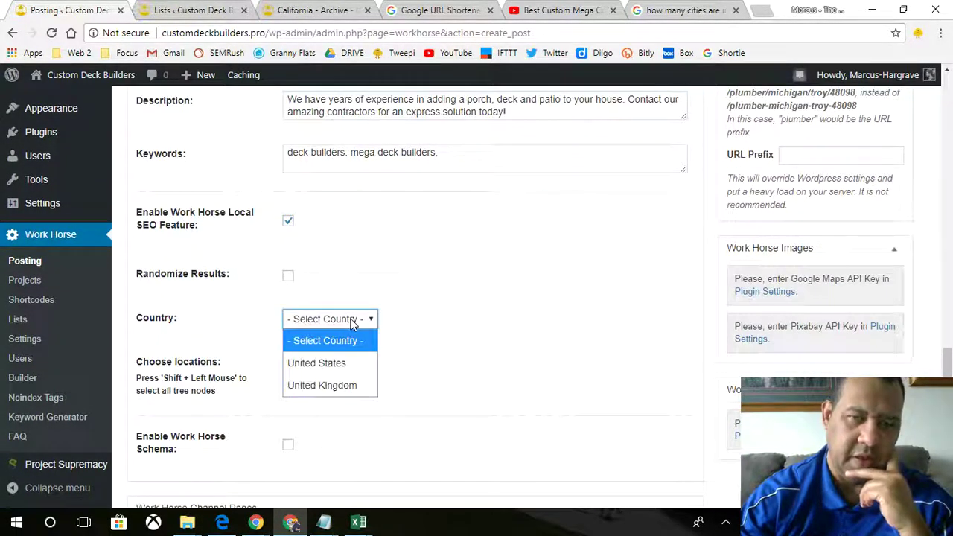
{"action": "left_click", "coordinate": [301, 364]}
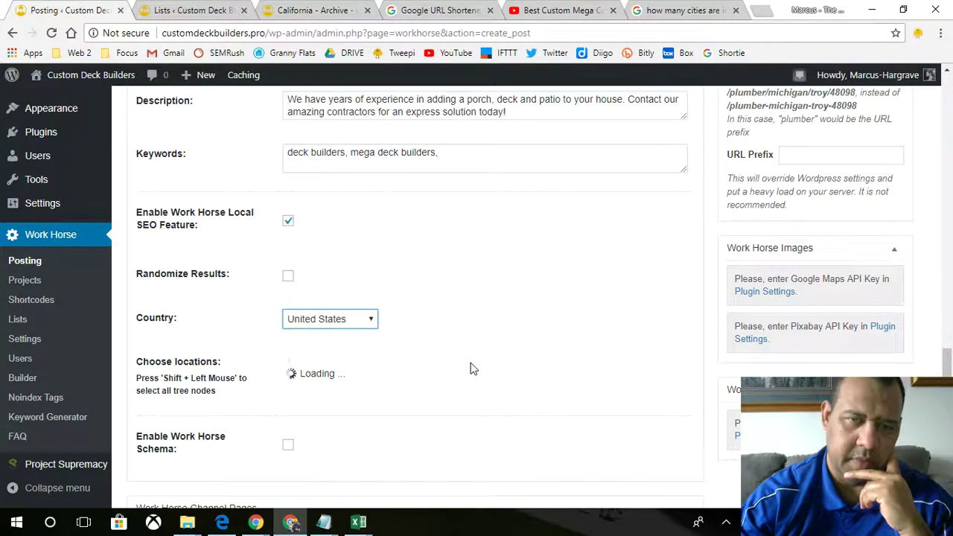
{"action": "scroll", "coordinate": [474, 368], "scroll_direction": "down", "scroll_amount": 2}
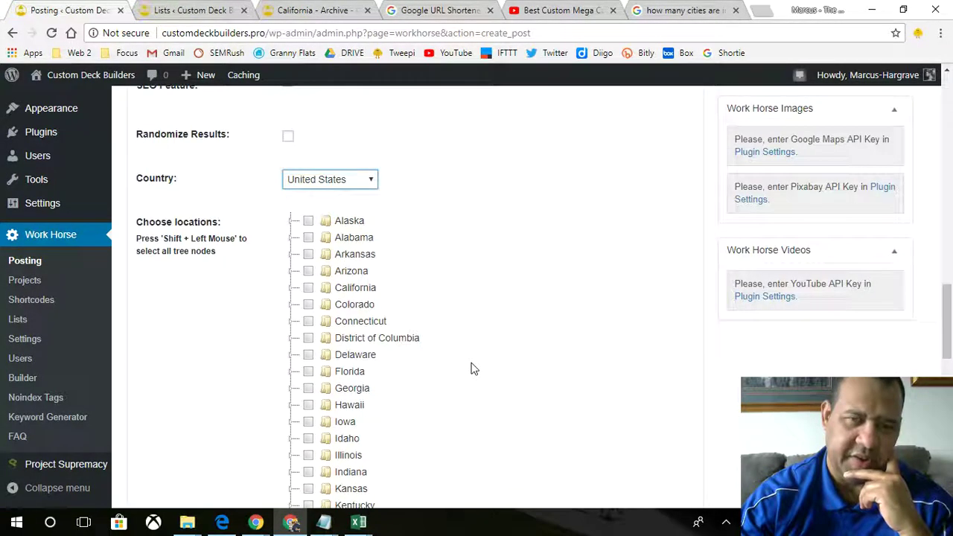
{"action": "left_click", "coordinate": [308, 289]}
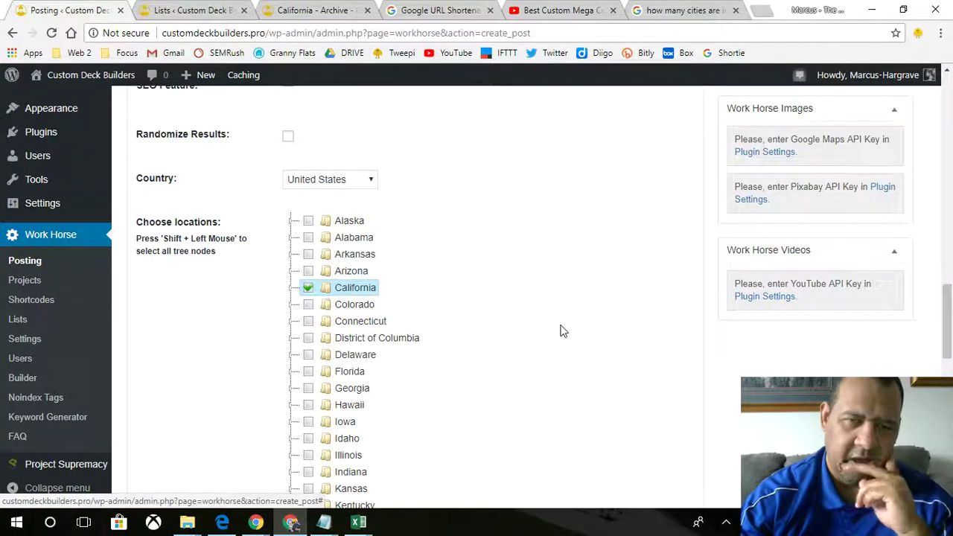
Expand California's cities to Acampo's ZIP code and add the sample phrase "custom deck builders in acampo ca 95220" to the Notepad notes.
{"action": "left_click", "coordinate": [292, 288]}
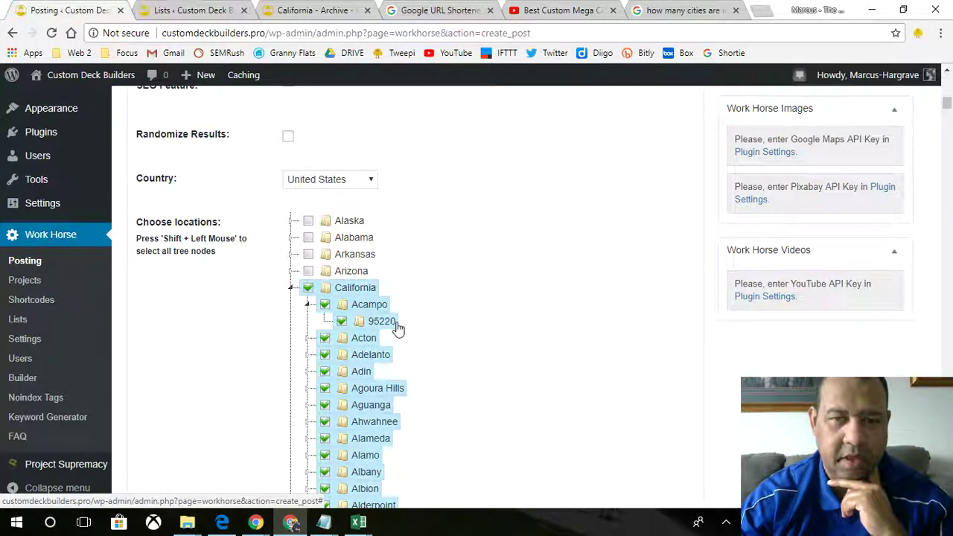
{"action": "mouse_move", "coordinate": [318, 530]}
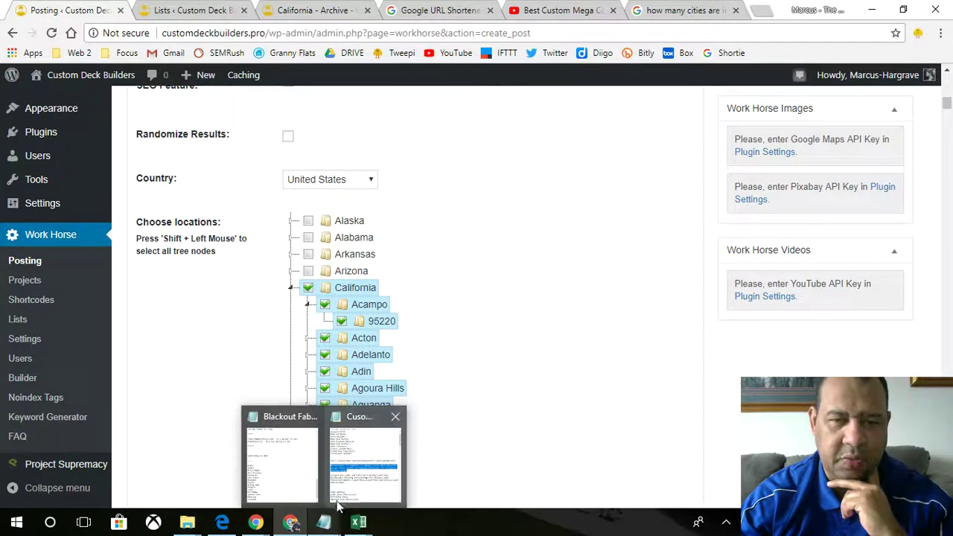
{"action": "left_click", "coordinate": [388, 432]}
{"action": "left_click", "coordinate": [609, 297]}
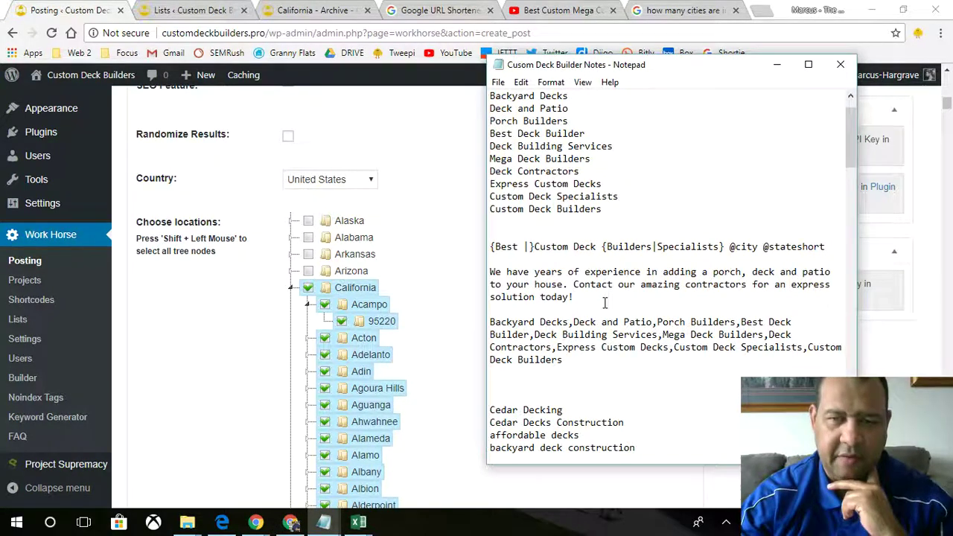
{"action": "key", "text": "Return"}
{"action": "key", "text": "Return"}
{"action": "key", "text": "Return"}
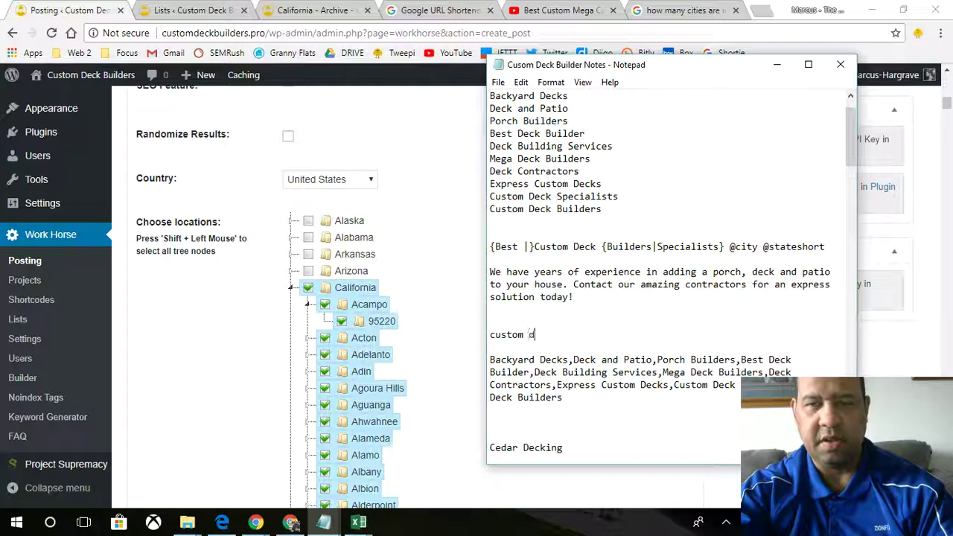
{"action": "type", "text": "ers "}
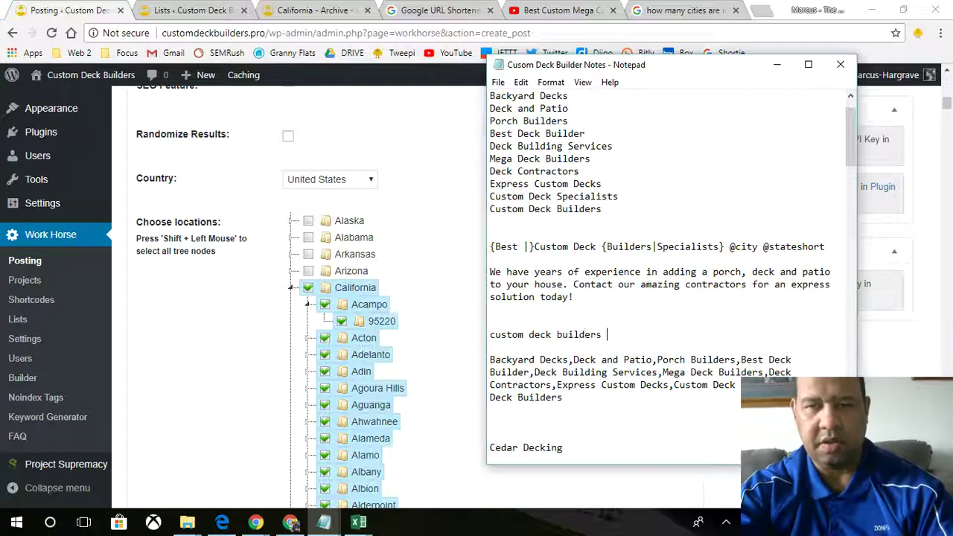
{"action": "type", "text": "in acampo ca 5"}
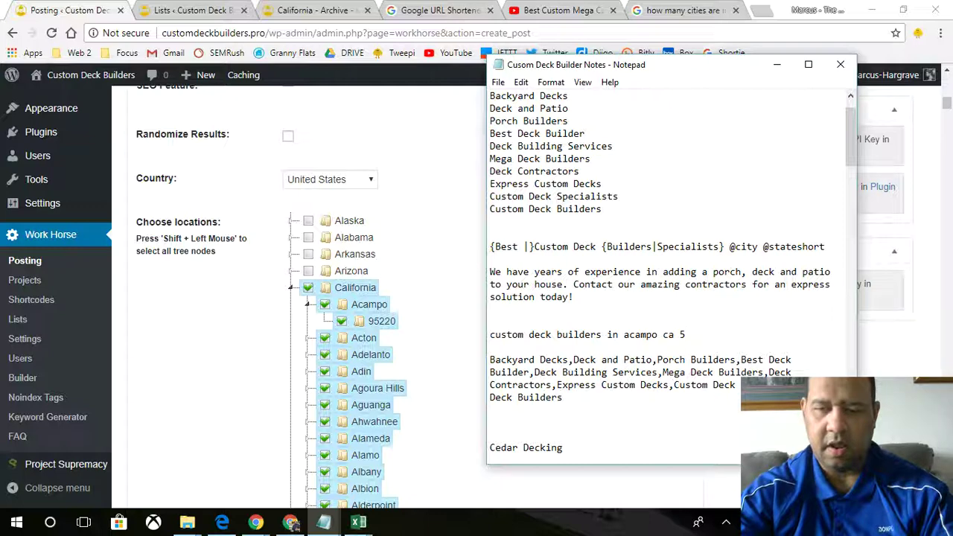
{"action": "key", "text": "BackSpace"}
{"action": "type", "text": "95220"}
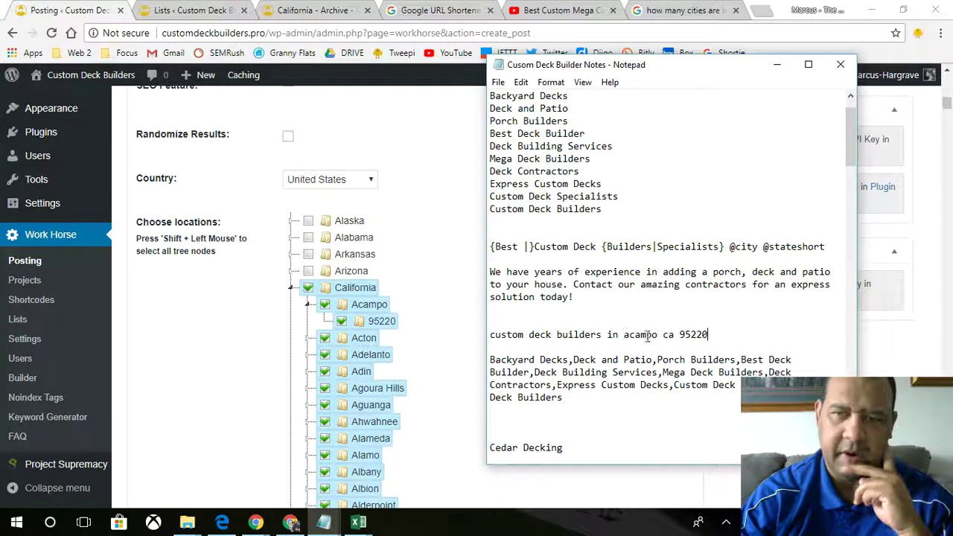
Expand Adin's ZIP code, highlight the sample Acampo phrase in the notes, and look through the selected California cities.
{"action": "left_click", "coordinate": [306, 375]}
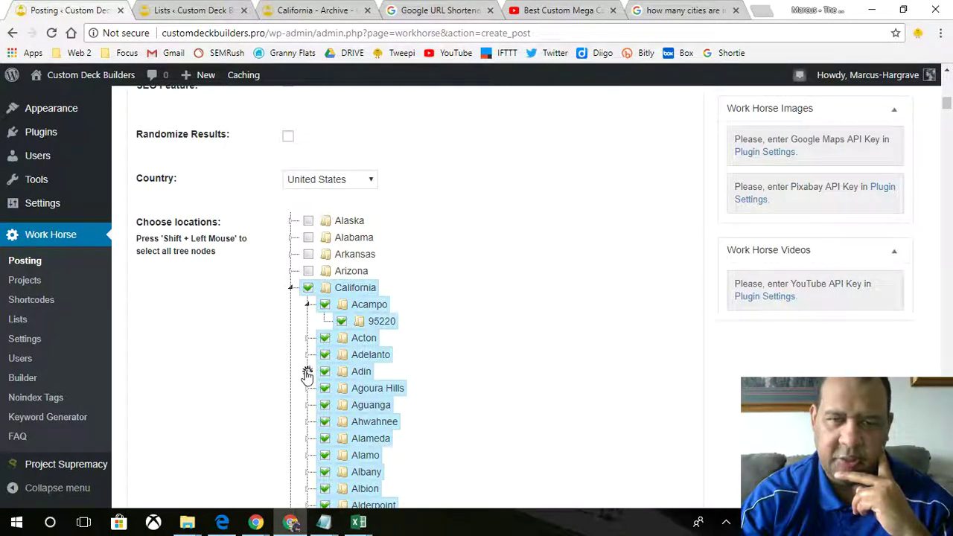
{"action": "left_click", "coordinate": [308, 371]}
{"action": "mouse_move", "coordinate": [344, 527]}
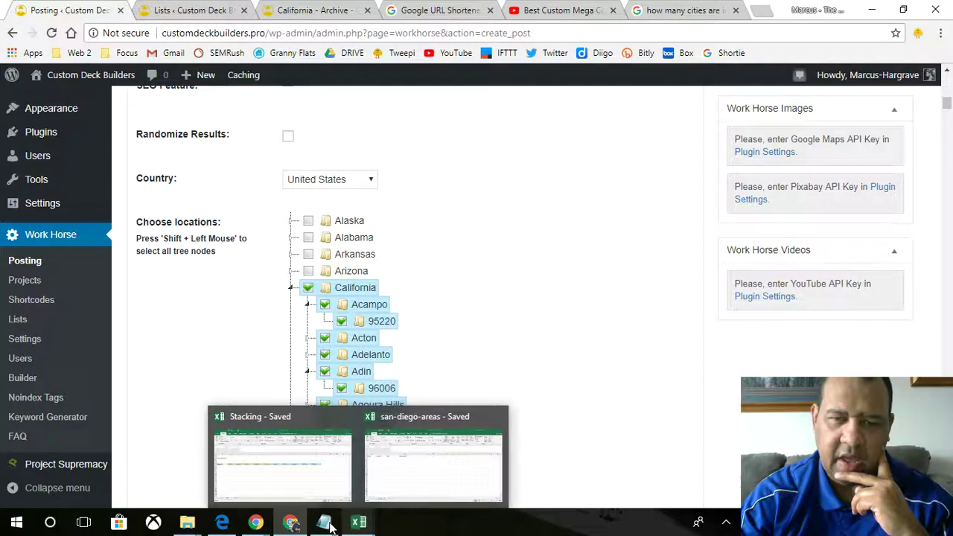
{"action": "left_click", "coordinate": [393, 464]}
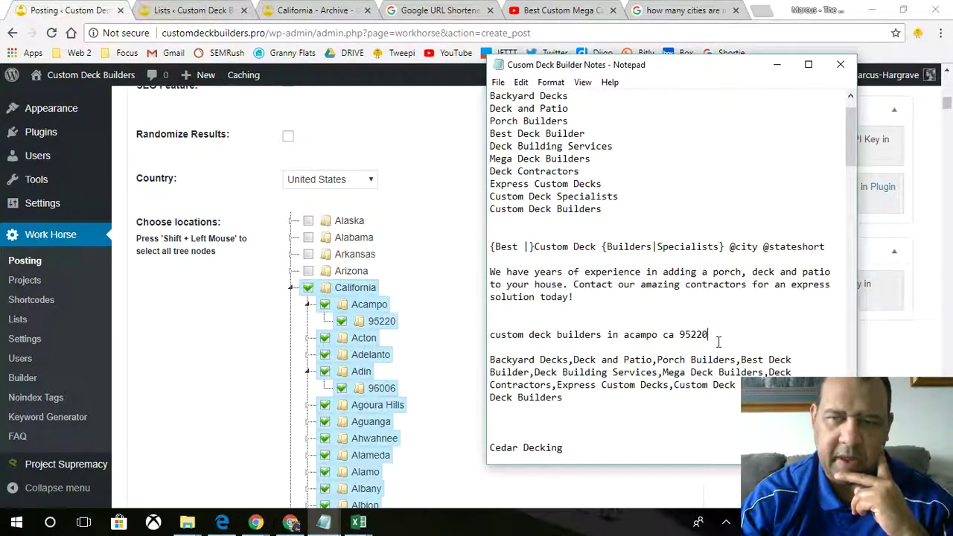
{"action": "left_click_drag", "start_coordinate": [714, 336], "coordinate": [496, 339]}
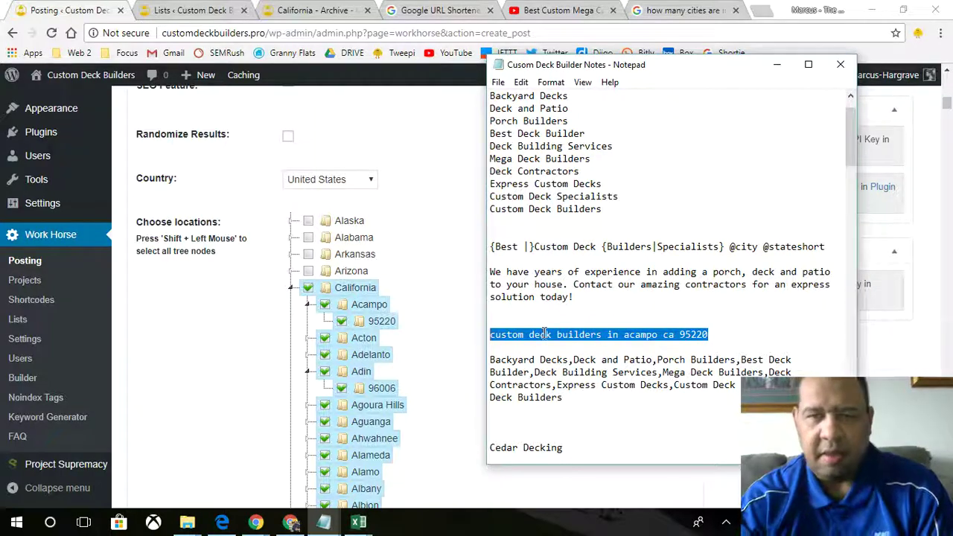
{"action": "scroll", "coordinate": [277, 312], "scroll_direction": "down", "scroll_amount": 6}
{"action": "scroll", "coordinate": [286, 313], "scroll_direction": "down", "scroll_amount": 12}
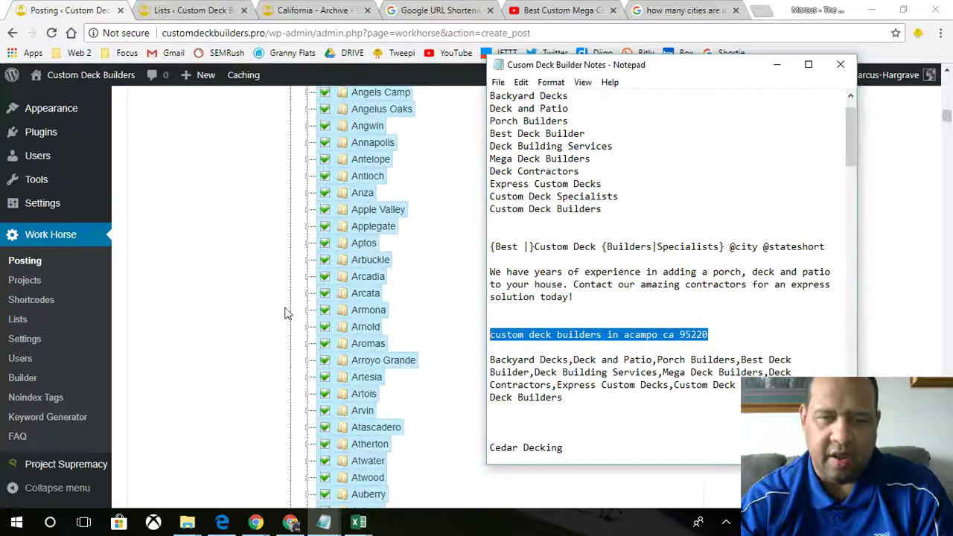
Look through the selected California cities as far as Los Angeles and expand Los Angeles to examine its ZIP codes.
{"action": "scroll", "coordinate": [286, 310], "scroll_direction": "down", "scroll_amount": 15}
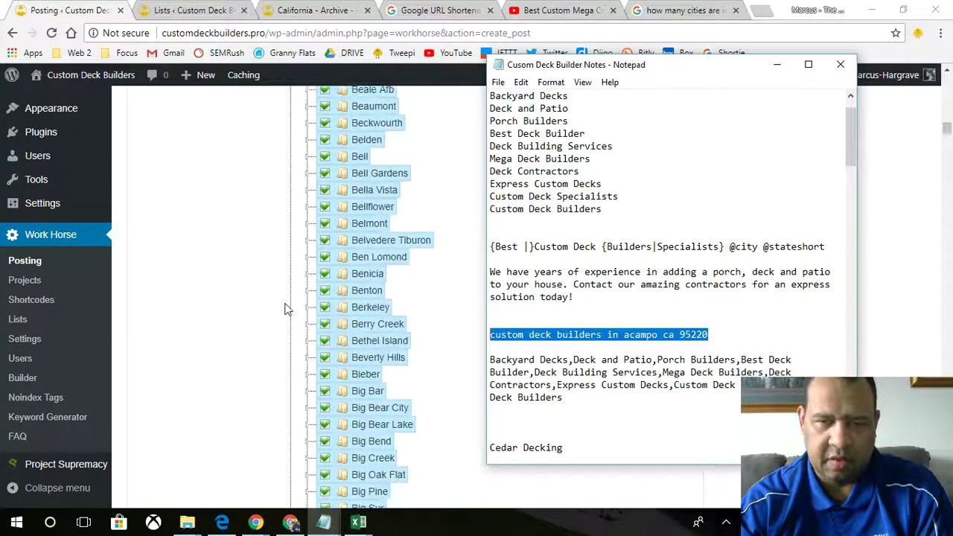
{"action": "scroll", "coordinate": [287, 310], "scroll_direction": "down", "scroll_amount": 15}
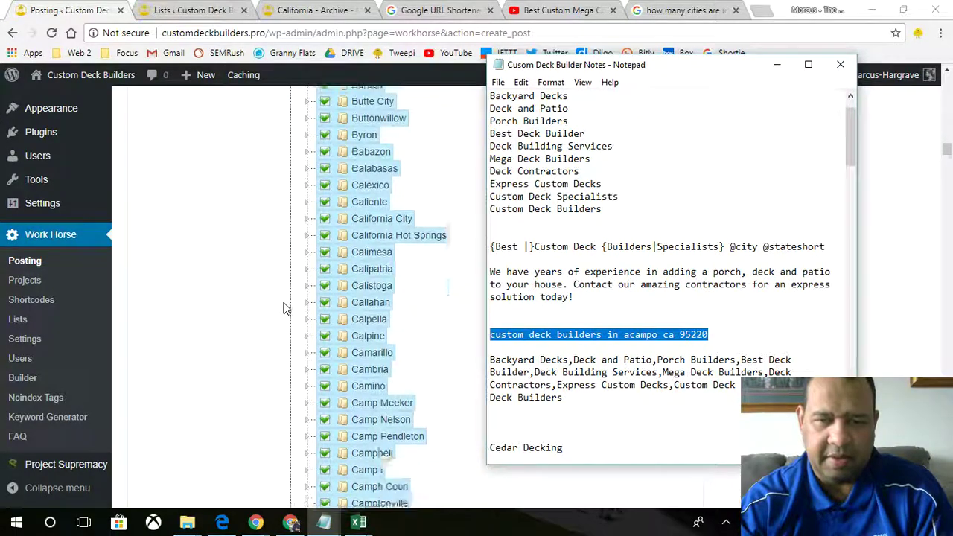
{"action": "scroll", "coordinate": [283, 306], "scroll_direction": "down", "scroll_amount": 15}
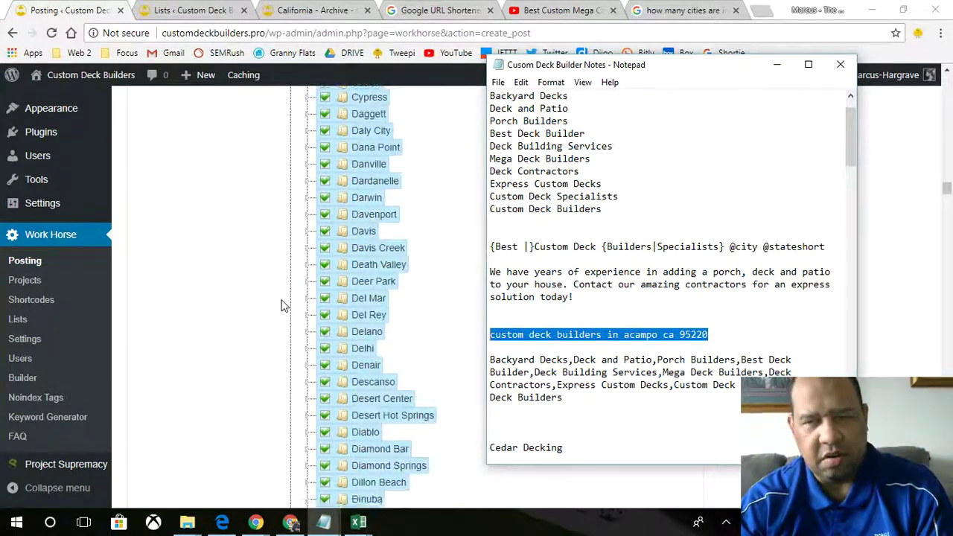
{"action": "scroll", "coordinate": [278, 306], "scroll_direction": "down", "scroll_amount": 15}
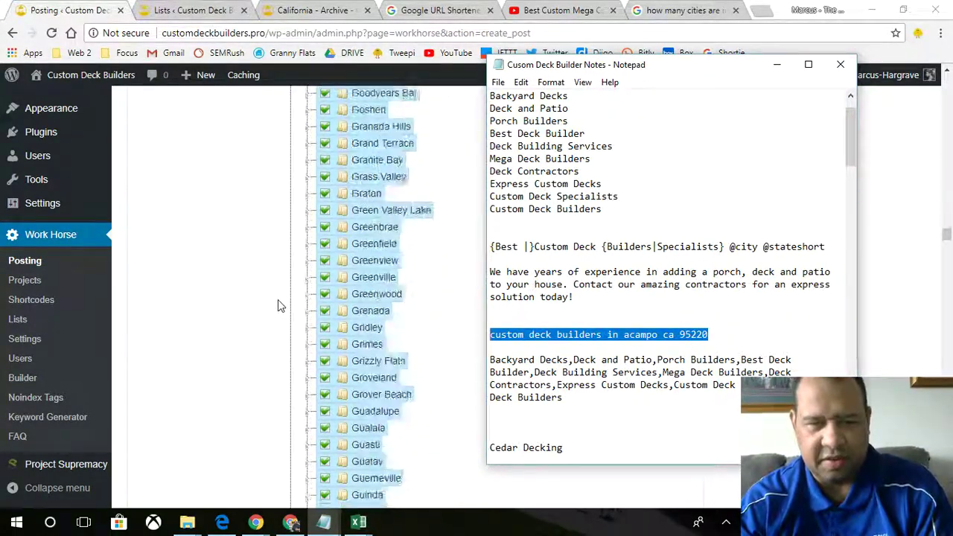
{"action": "scroll", "coordinate": [278, 305], "scroll_direction": "down", "scroll_amount": 8}
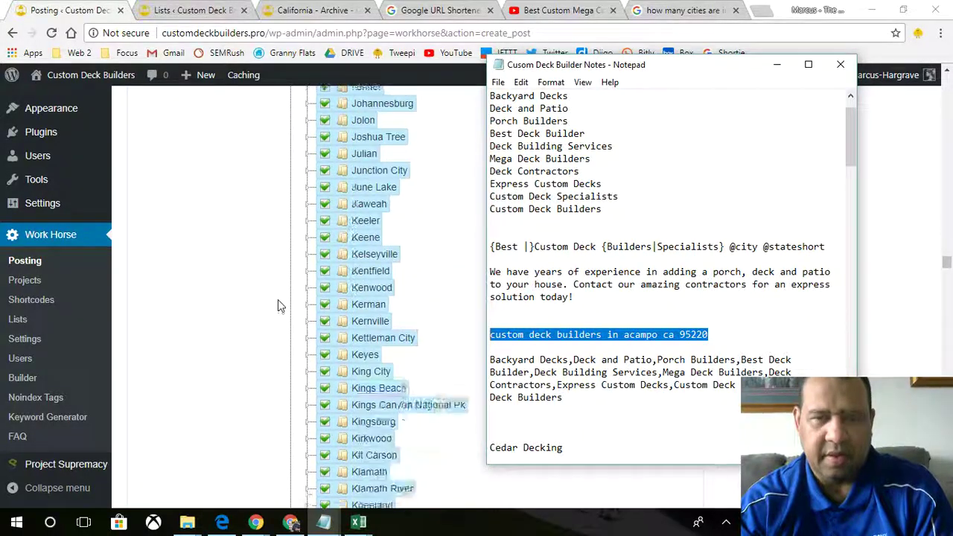
{"action": "scroll", "coordinate": [278, 306], "scroll_direction": "down", "scroll_amount": 15}
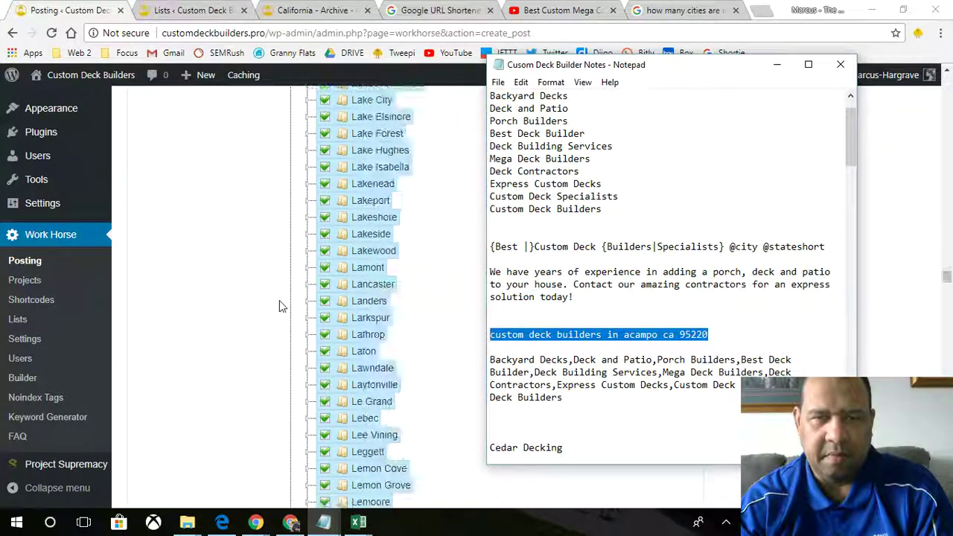
{"action": "scroll", "coordinate": [280, 301], "scroll_direction": "down", "scroll_amount": 8}
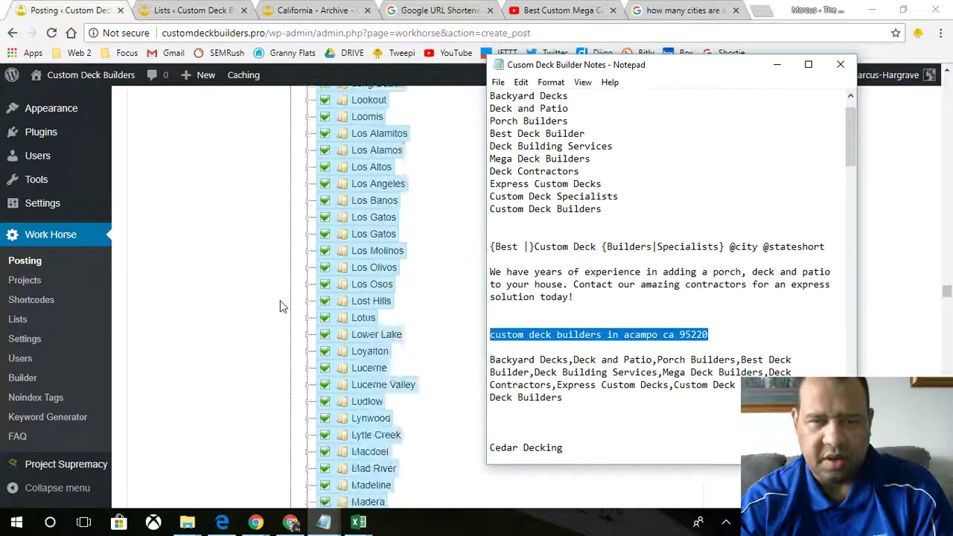
{"action": "scroll", "coordinate": [283, 306], "scroll_direction": "up", "scroll_amount": 2}
{"action": "scroll", "coordinate": [283, 306], "scroll_direction": "up", "scroll_amount": 1}
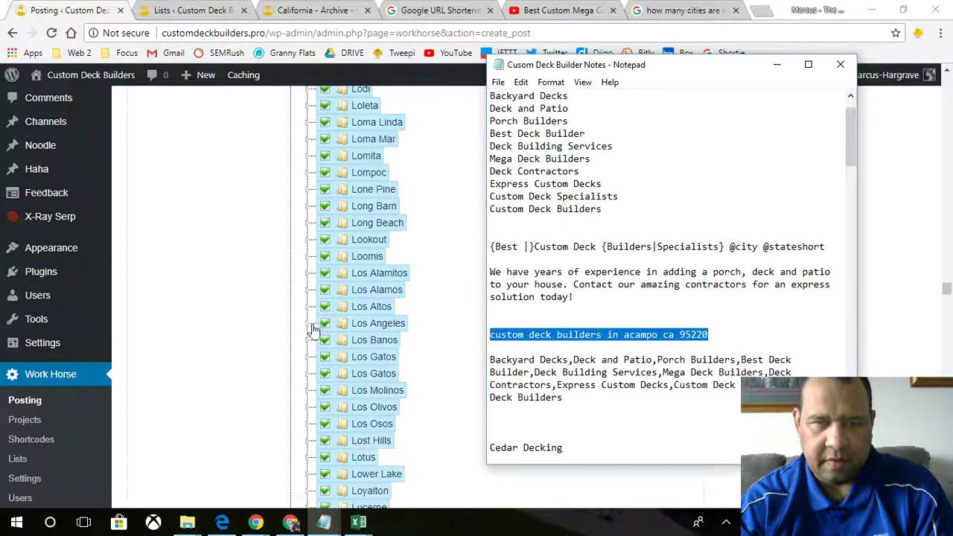
{"action": "left_click", "coordinate": [308, 328]}
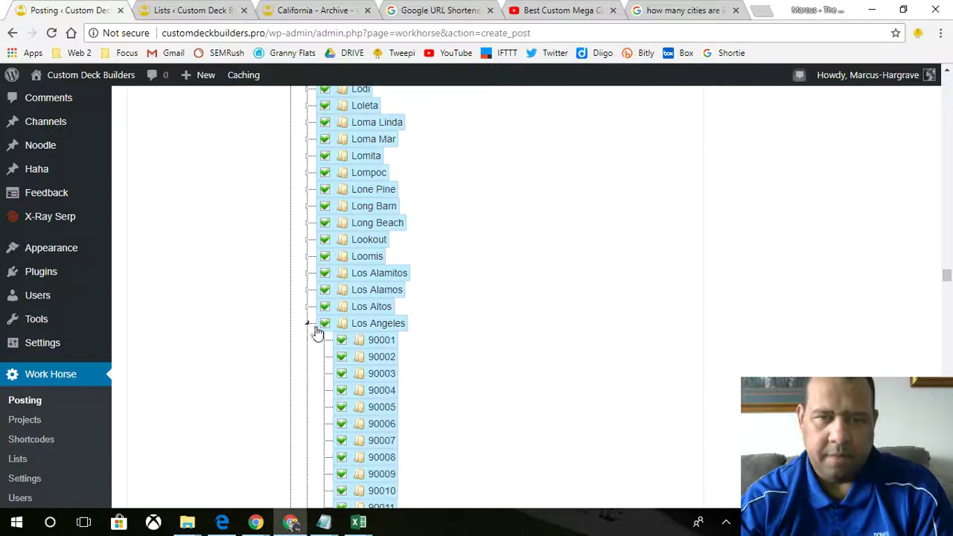
{"action": "scroll", "coordinate": [460, 361], "scroll_direction": "down", "scroll_amount": 3}
Replace "acampo ca 95220" with "los angeles" in the sample phrase of the Notepad notes, and minimize the notes.
{"action": "mouse_move", "coordinate": [324, 522]}
{"action": "left_click", "coordinate": [365, 455]}
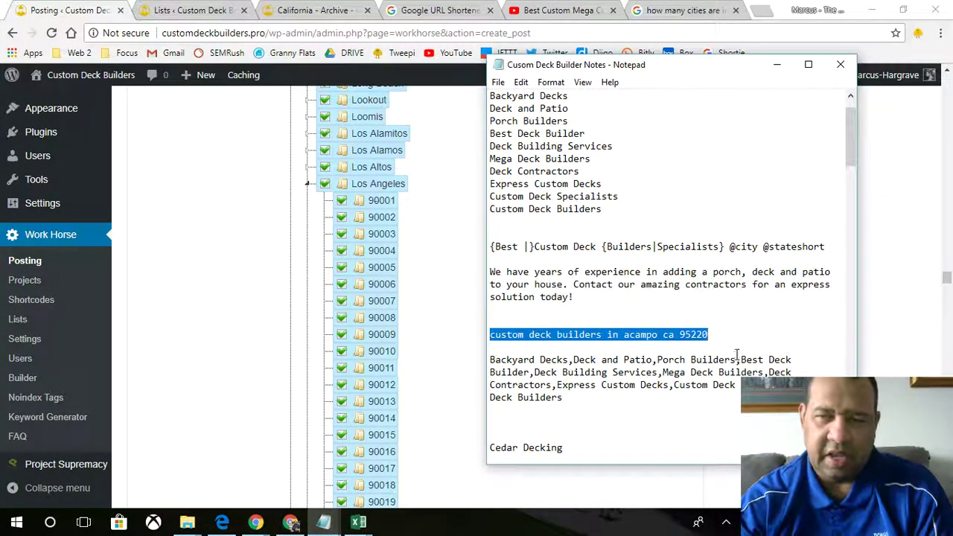
{"action": "left_click", "coordinate": [716, 326]}
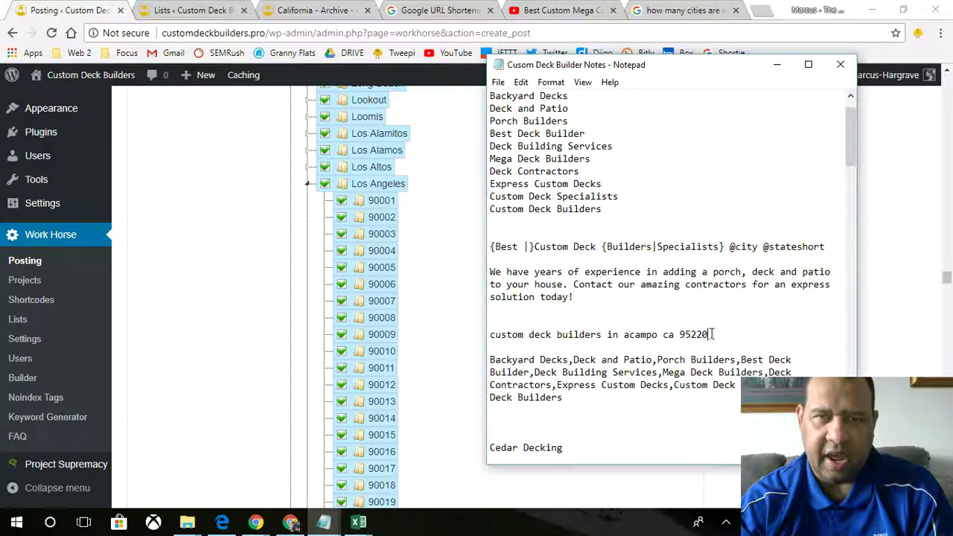
{"action": "left_click_drag", "start_coordinate": [713, 335], "coordinate": [637, 335]}
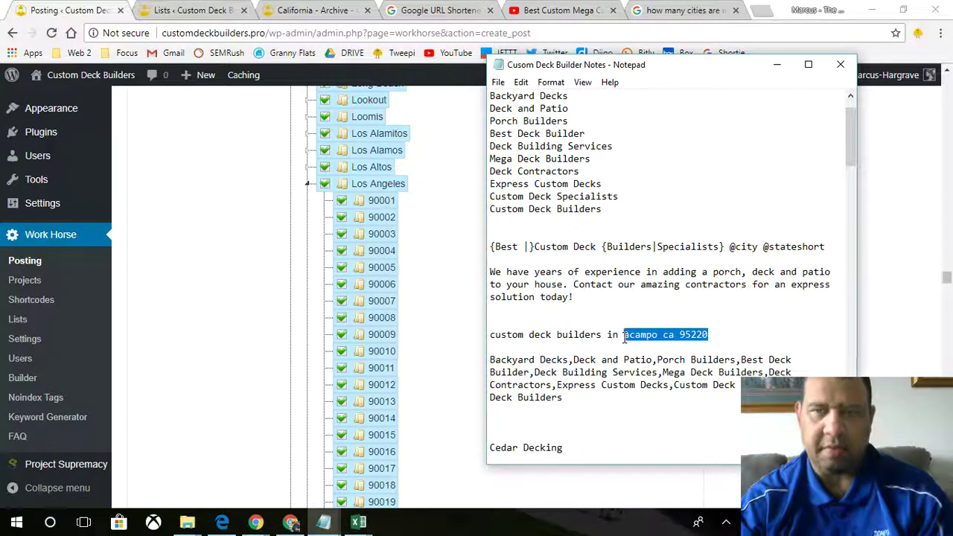
{"action": "type", "text": "los angeles"}
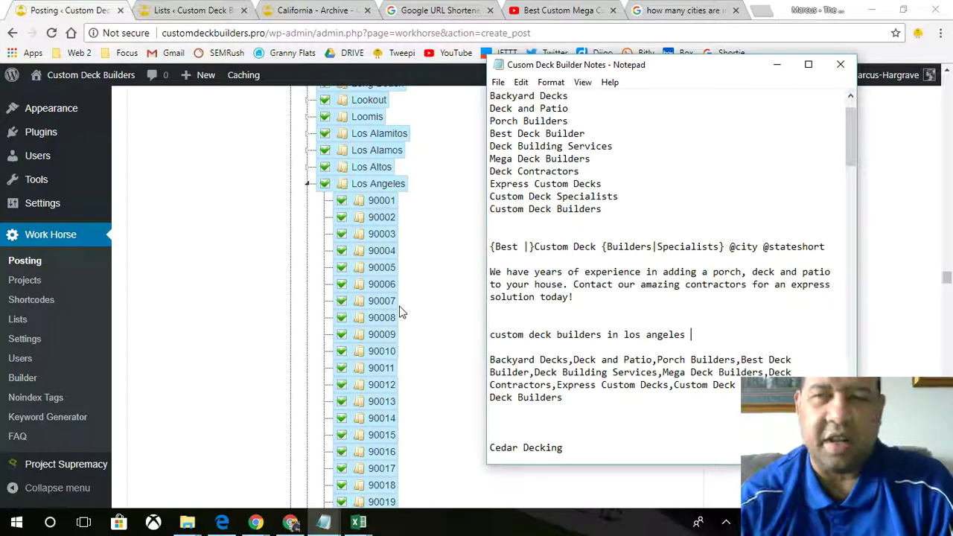
{"action": "left_click", "coordinate": [777, 66]}
Look through the remaining selected California cities, return to the start of the location list and collapse California.
{"action": "scroll", "coordinate": [773, 262], "scroll_direction": "down", "scroll_amount": 20}
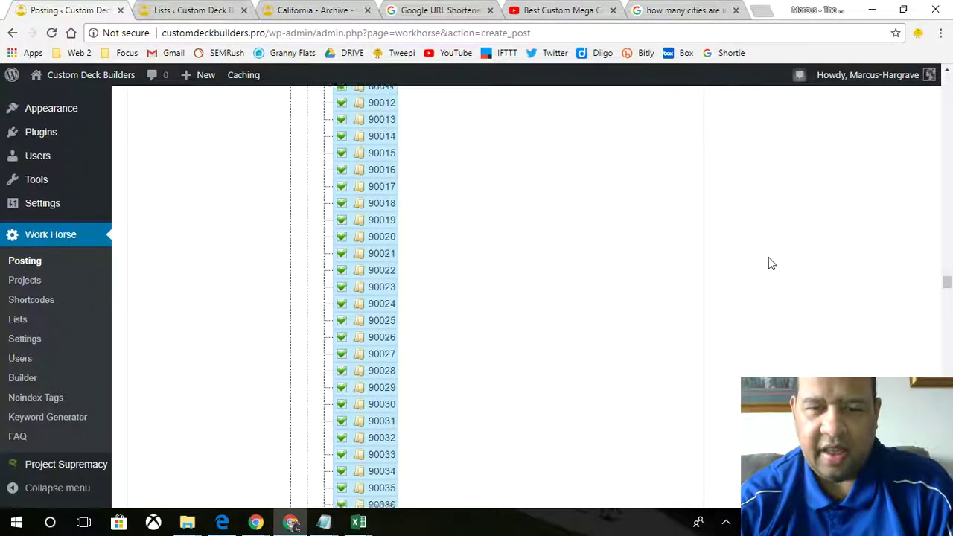
{"action": "scroll", "coordinate": [766, 263], "scroll_direction": "down", "scroll_amount": 20}
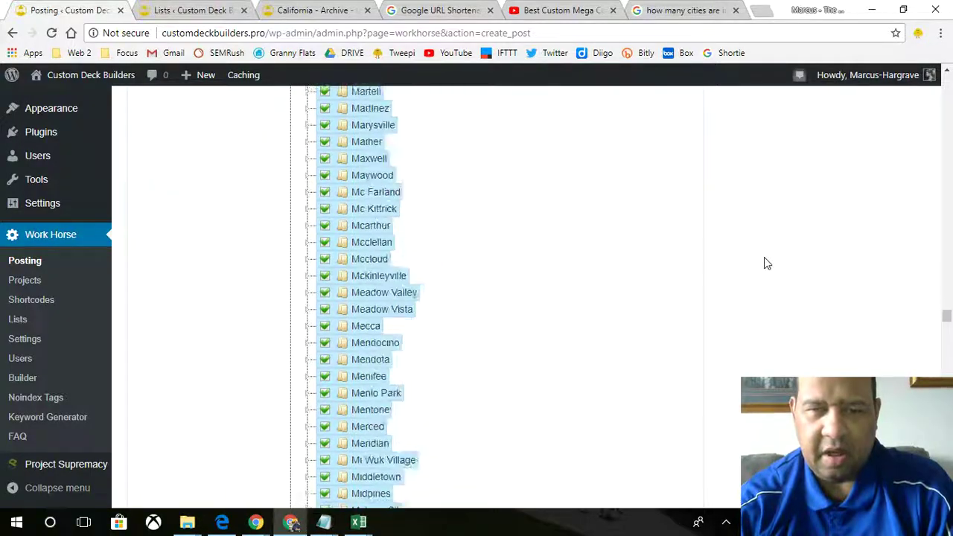
{"action": "scroll", "coordinate": [769, 262], "scroll_direction": "down", "scroll_amount": 18}
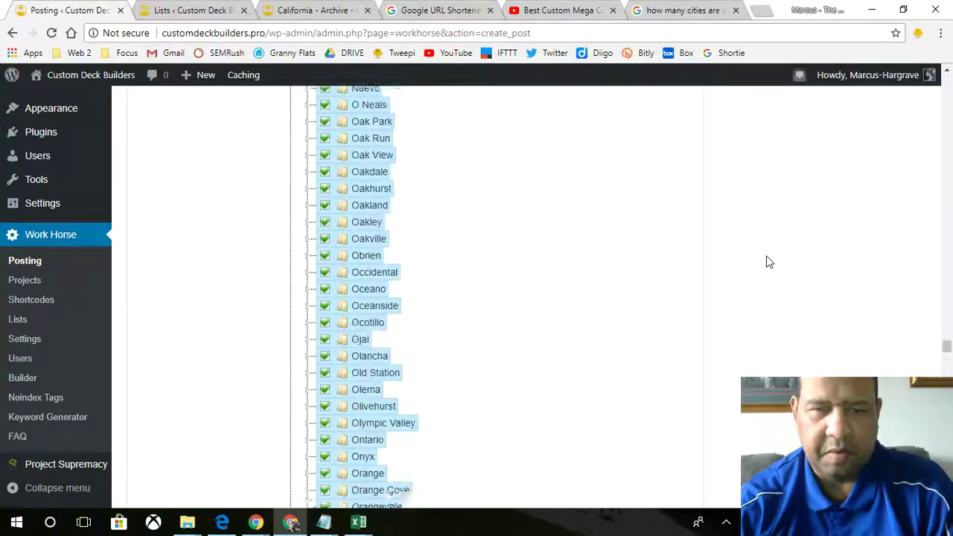
{"action": "left_click_drag", "start_coordinate": [947, 365], "coordinate": [877, 118]}
{"action": "scroll", "coordinate": [842, 226], "scroll_direction": "up", "scroll_amount": 3}
{"action": "scroll", "coordinate": [842, 227], "scroll_direction": "up", "scroll_amount": 15}
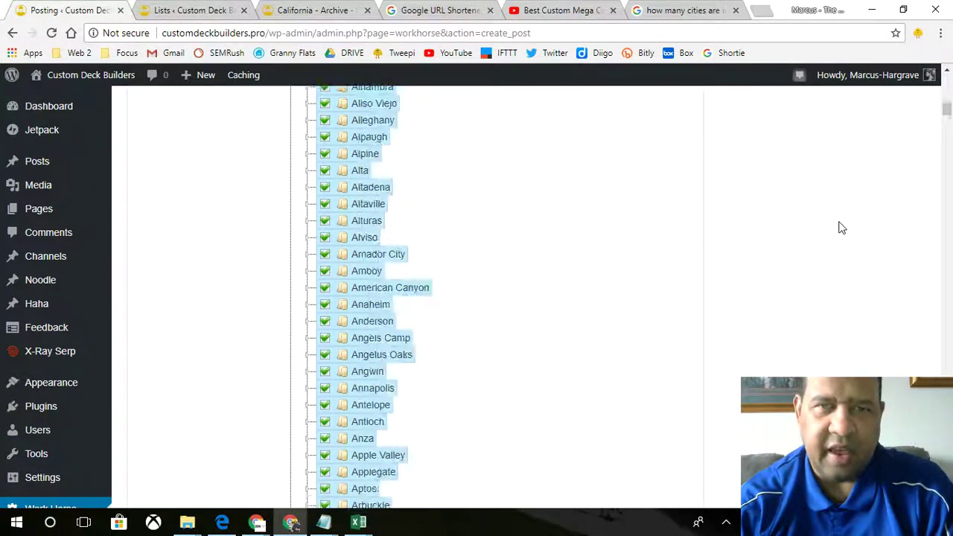
{"action": "scroll", "coordinate": [605, 265], "scroll_direction": "down", "scroll_amount": 3}
{"action": "scroll", "coordinate": [603, 261], "scroll_direction": "down", "scroll_amount": 1}
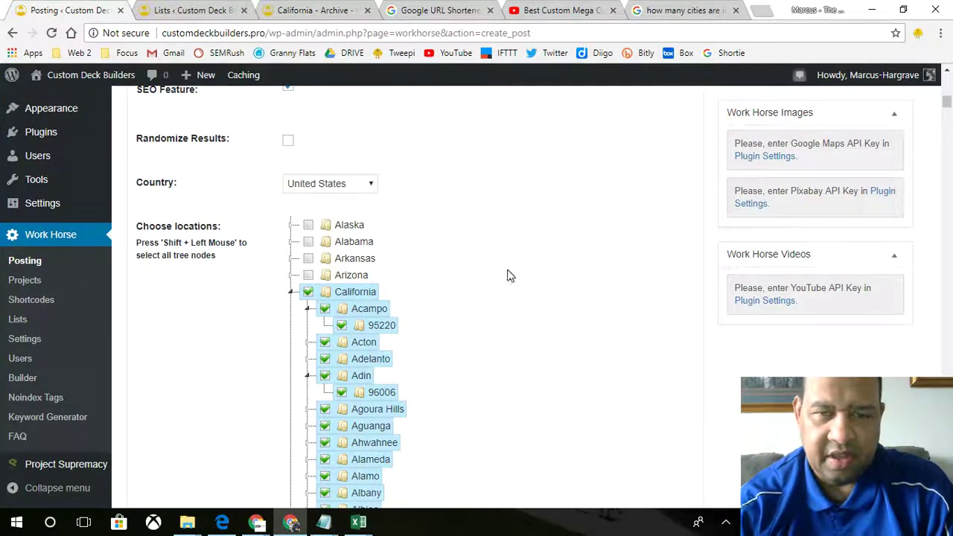
{"action": "left_click", "coordinate": [293, 298]}
Enable Work Horse Schema below the list of states.
{"action": "scroll", "coordinate": [581, 310], "scroll_direction": "down", "scroll_amount": 10}
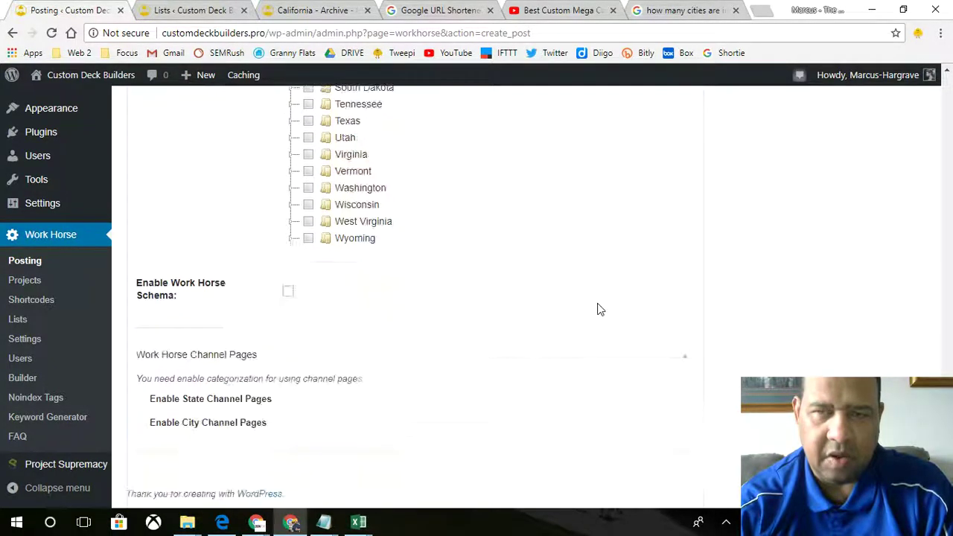
{"action": "left_click", "coordinate": [289, 293]}
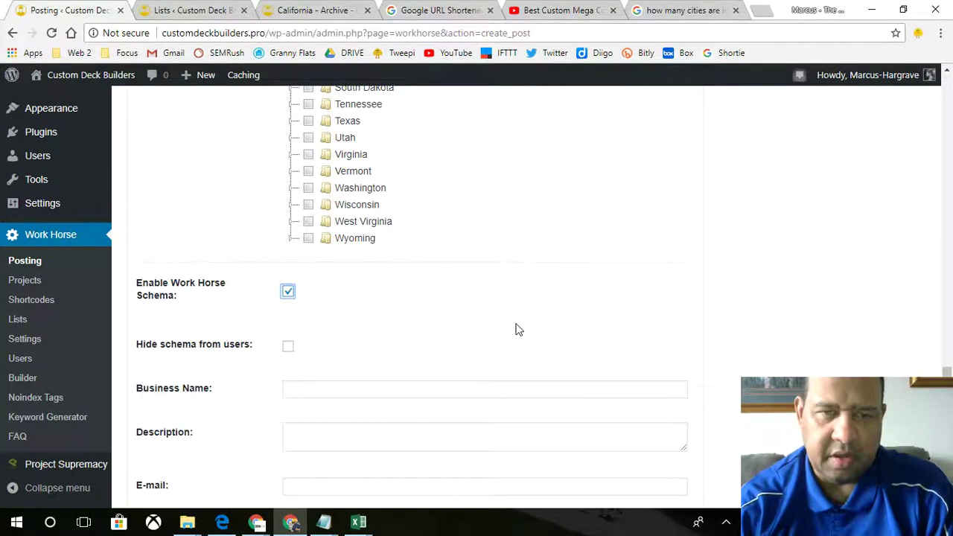
{"action": "scroll", "coordinate": [514, 326], "scroll_direction": "down", "scroll_amount": 3}
Hide the schema from users and set the schema's business name to "Custom Deck Builders".
{"action": "left_click", "coordinate": [461, 182]}
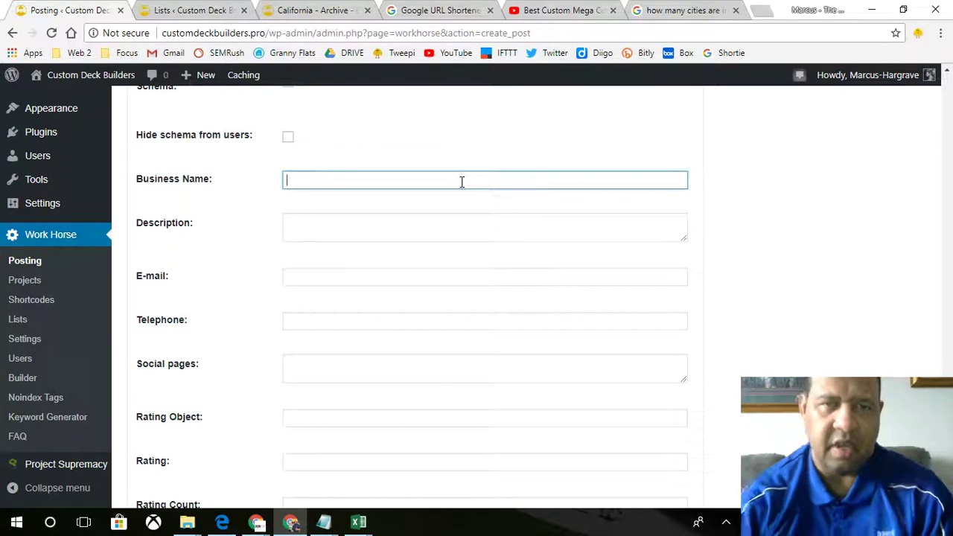
{"action": "type", "text": "Cu"}
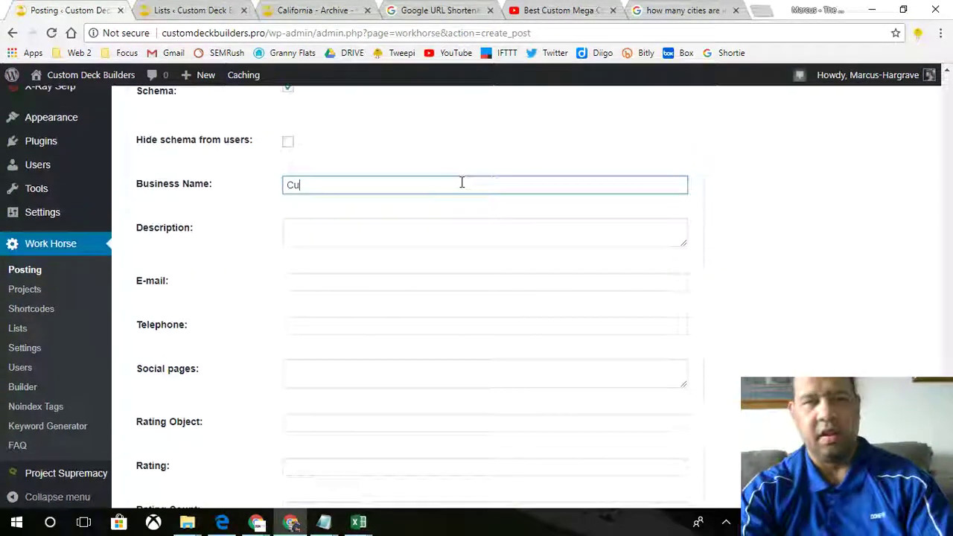
{"action": "left_click", "coordinate": [289, 133]}
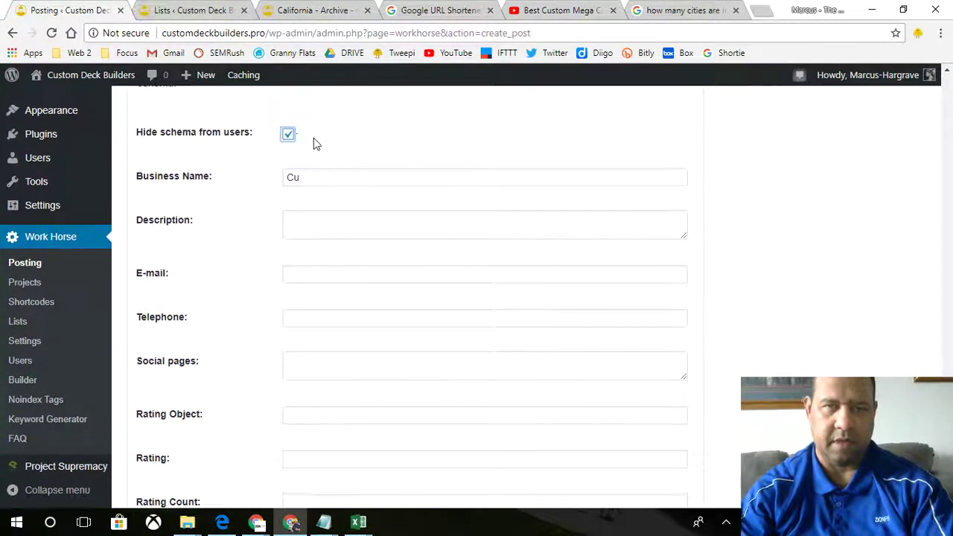
{"action": "left_click", "coordinate": [312, 180]}
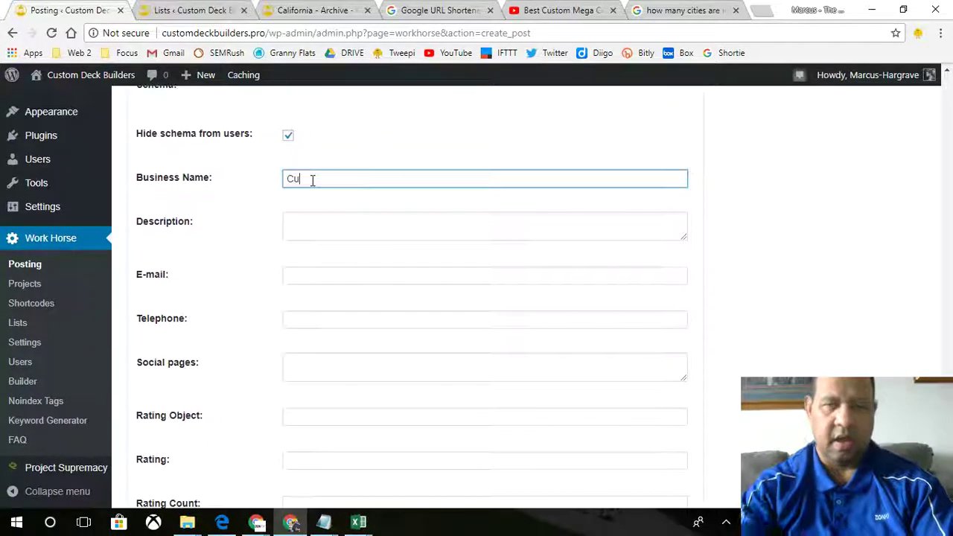
{"action": "type", "text": "stom Deck Bui"}
{"action": "scroll", "coordinate": [312, 180], "scroll_direction": "down", "scroll_amount": 1}
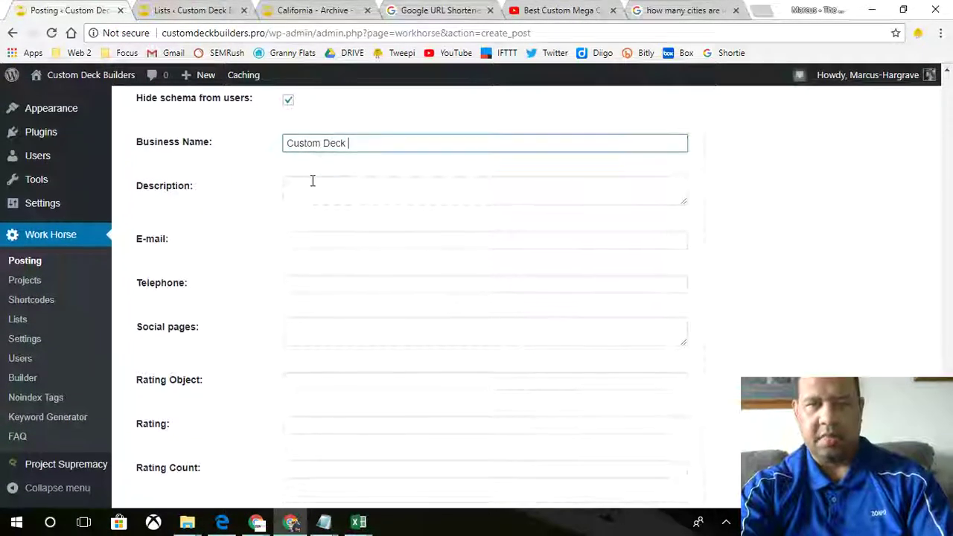
{"action": "type", "text": "lders"}
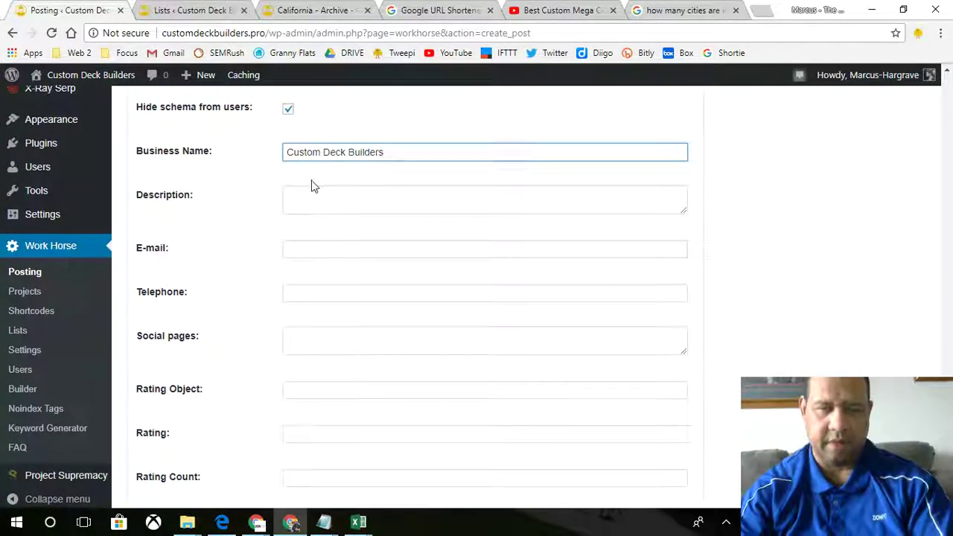
Fill the schema description with the "We have years of experience in adding a porch, deck and patio" text from the Notepad notes.
{"action": "left_click", "coordinate": [324, 522]}
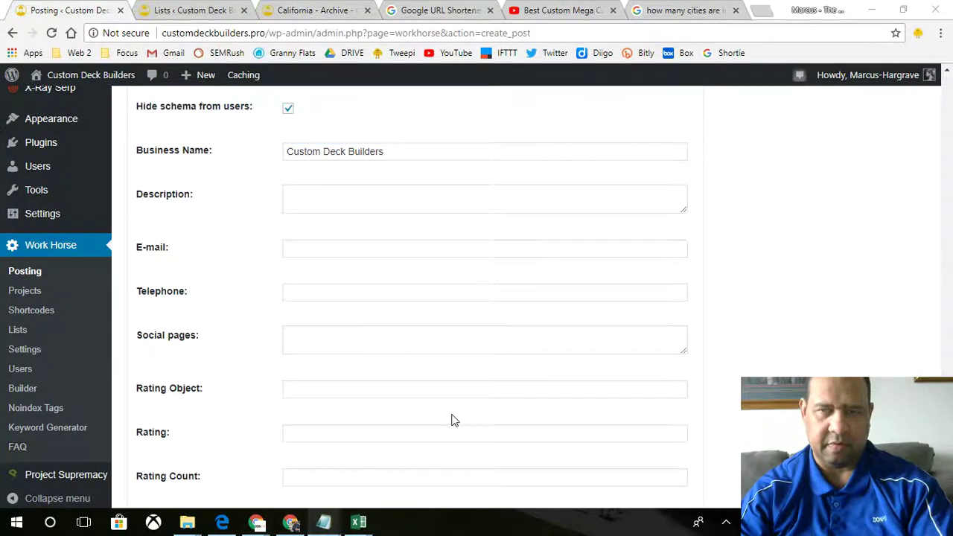
{"action": "right_click", "coordinate": [336, 198]}
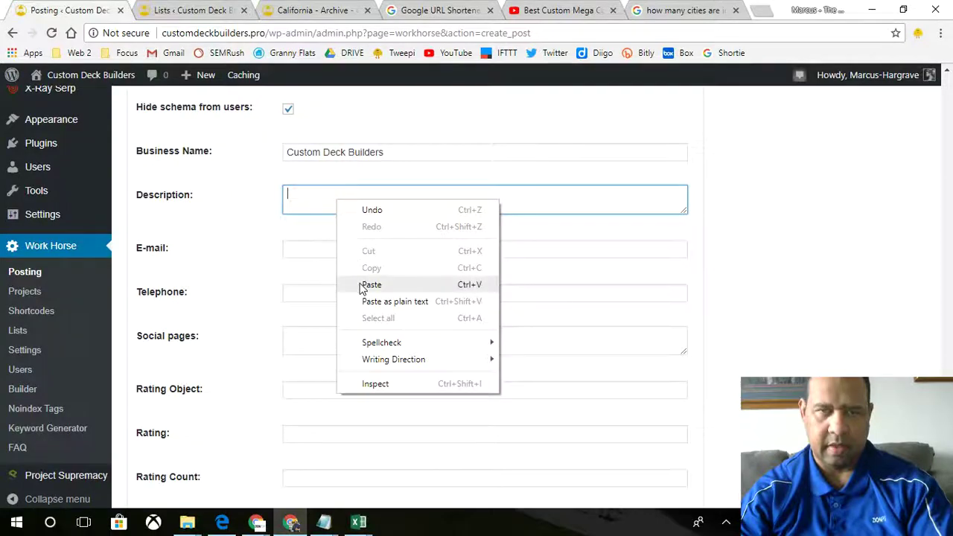
{"action": "left_click", "coordinate": [304, 283]}
Look through the rest of the Notepad notes for details that fit the remaining schema fields.
{"action": "left_click", "coordinate": [395, 462]}
{"action": "scroll", "coordinate": [660, 364], "scroll_direction": "down", "scroll_amount": 5}
{"action": "scroll", "coordinate": [660, 364], "scroll_direction": "down", "scroll_amount": 12}
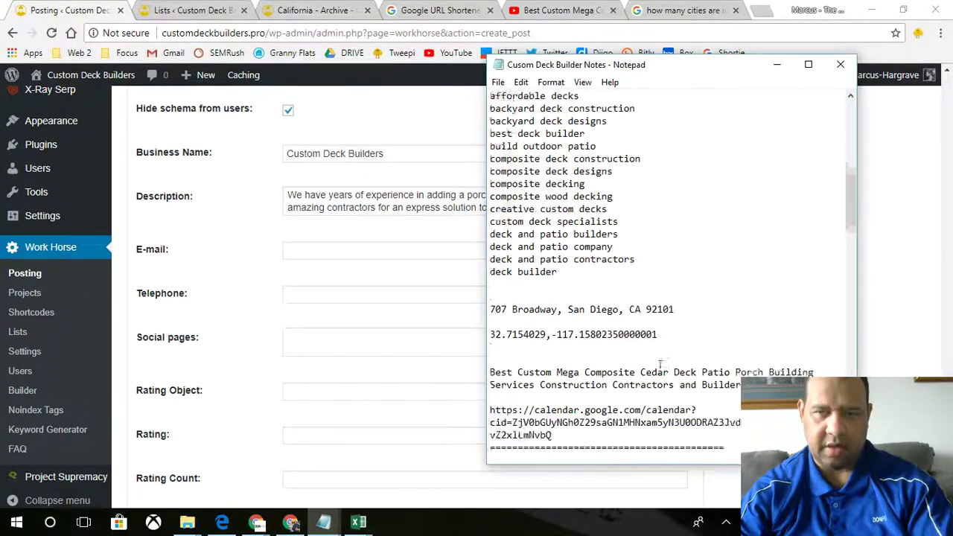
{"action": "scroll", "coordinate": [660, 366], "scroll_direction": "down", "scroll_amount": 9}
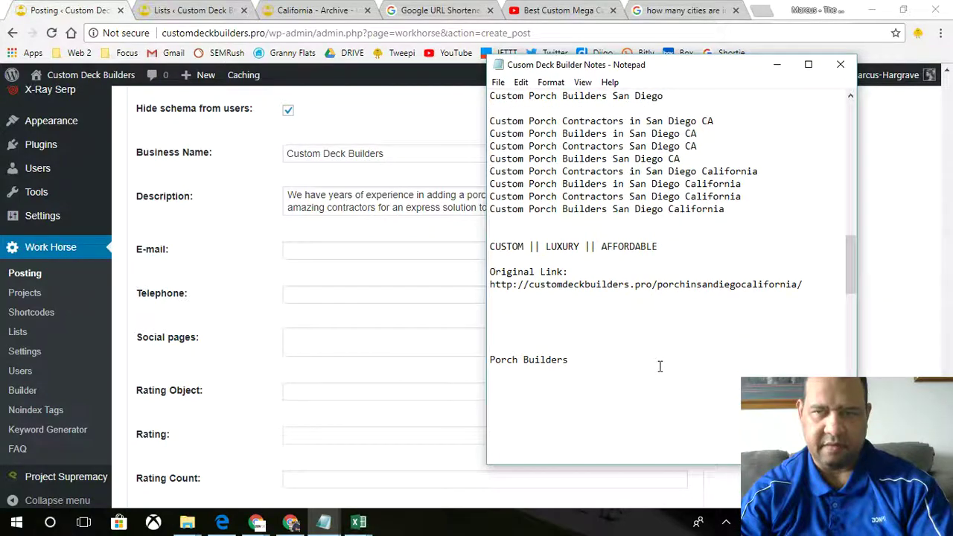
{"action": "scroll", "coordinate": [660, 366], "scroll_direction": "down", "scroll_amount": 15}
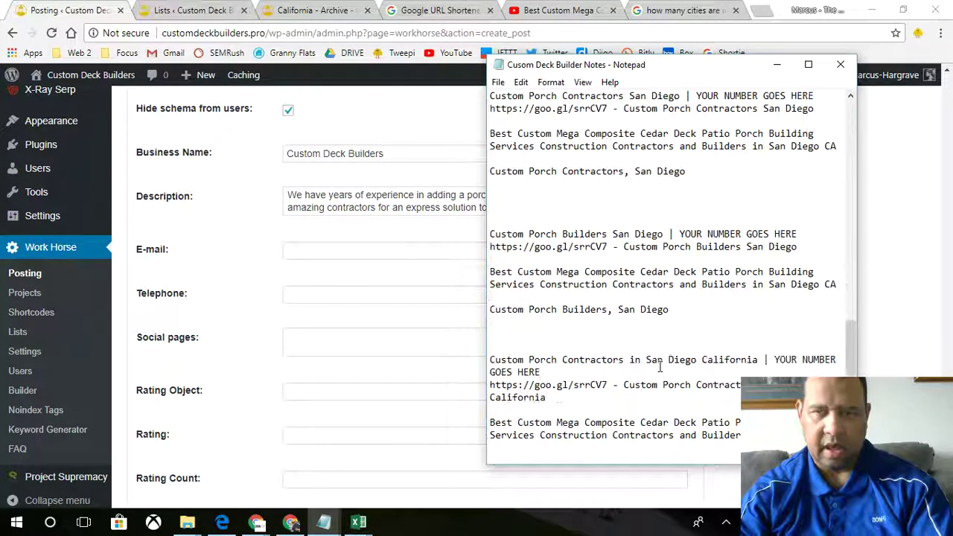
{"action": "scroll", "coordinate": [660, 365], "scroll_direction": "down", "scroll_amount": 6}
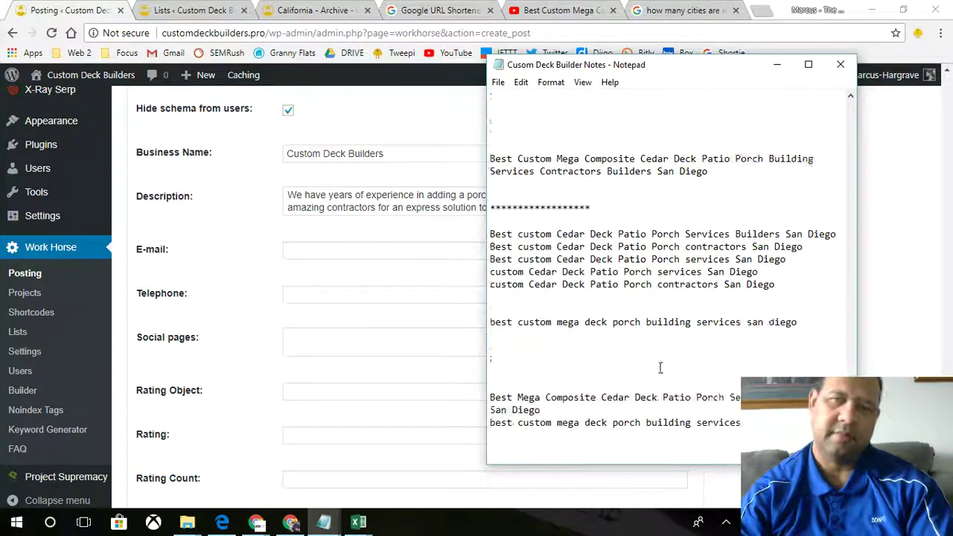
{"action": "scroll", "coordinate": [660, 366], "scroll_direction": "up", "scroll_amount": 5}
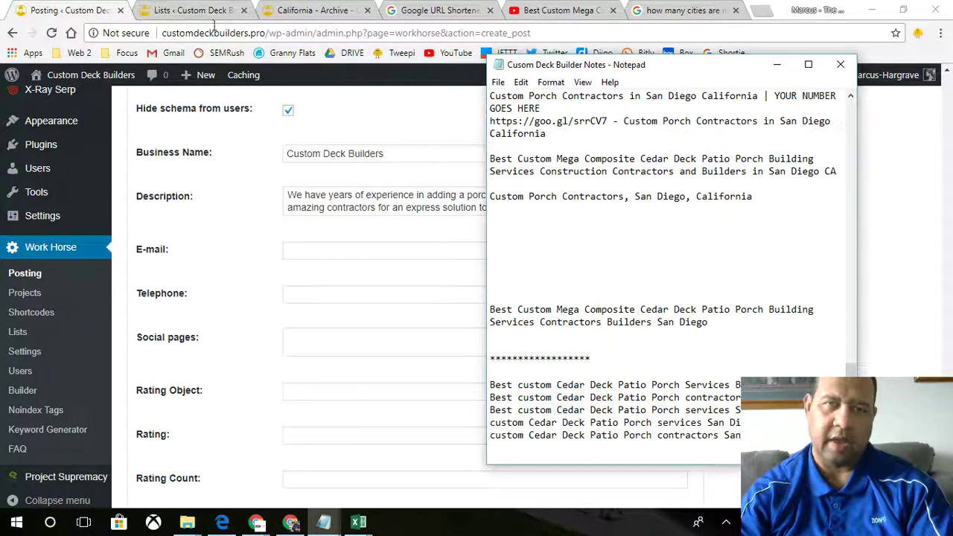
Switch to the Work Horse Lists page and open the list of all site users from there.
{"action": "left_click", "coordinate": [192, 10]}
{"action": "mouse_move", "coordinate": [34, 425]}
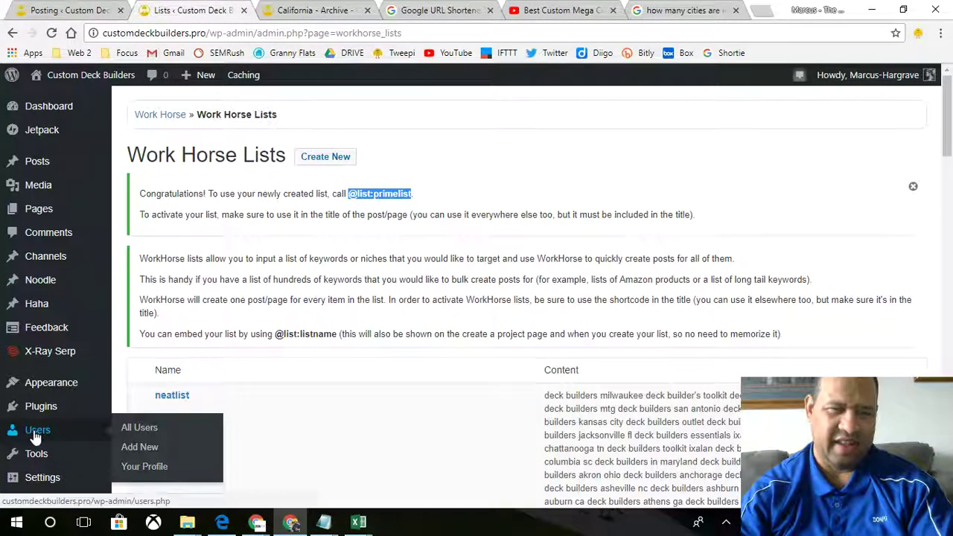
{"action": "left_click", "coordinate": [136, 426]}
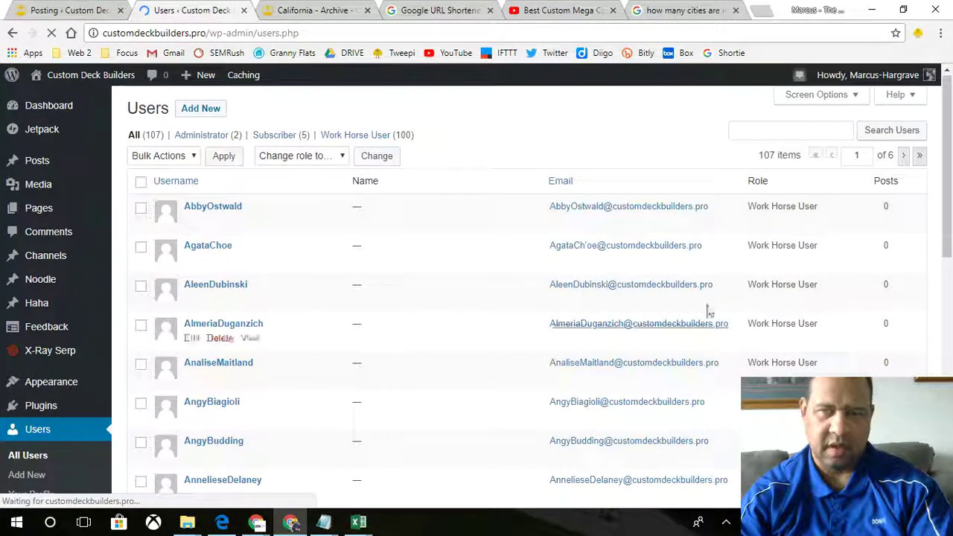
Copy the third listed user's e-mail address from the Users list into the schema's E-mail field.
{"action": "left_click_drag", "start_coordinate": [713, 286], "coordinate": [557, 286]}
{"action": "key", "text": "ctrl+c"}
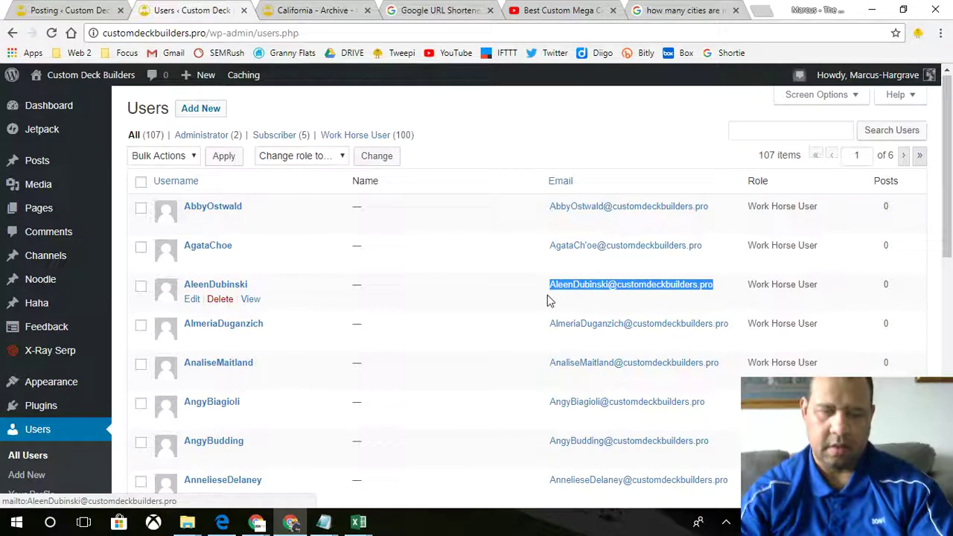
{"action": "left_click", "coordinate": [60, 10]}
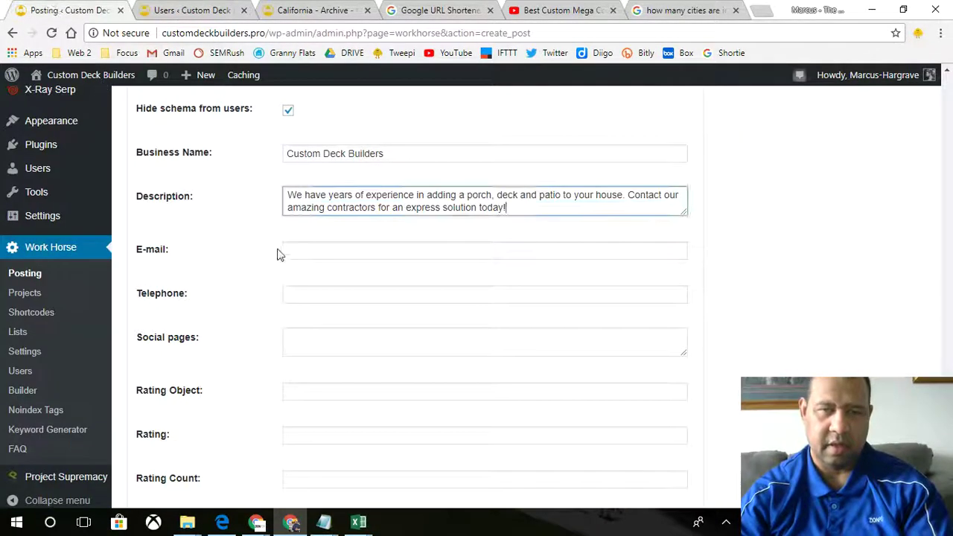
{"action": "left_click", "coordinate": [292, 254]}
{"action": "key", "text": "ctrl+v"}
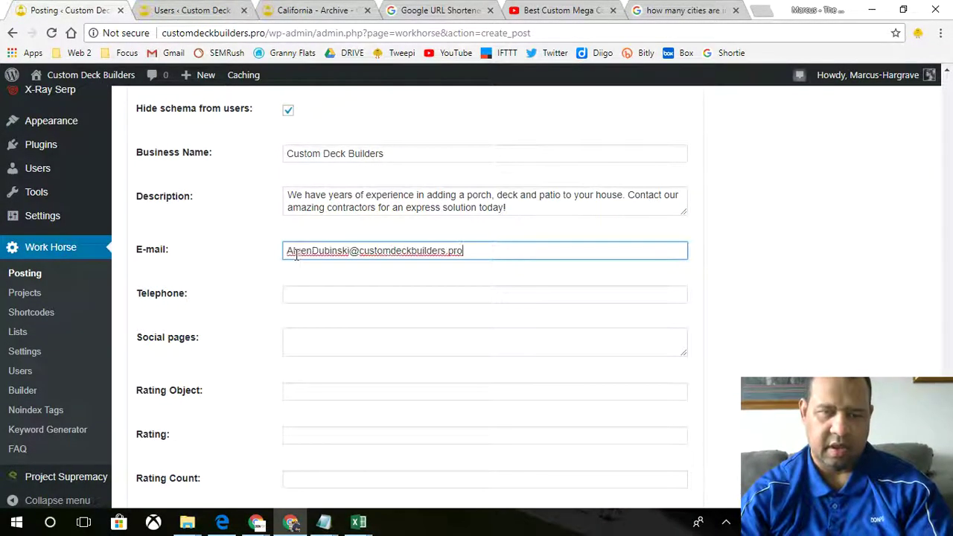
Look through the Custom Deck Builder notes in Notepad for details that fit the empty telephone and social pages fields.
{"action": "left_click", "coordinate": [298, 292]}
{"action": "scroll", "coordinate": [302, 298], "scroll_direction": "down", "scroll_amount": 2}
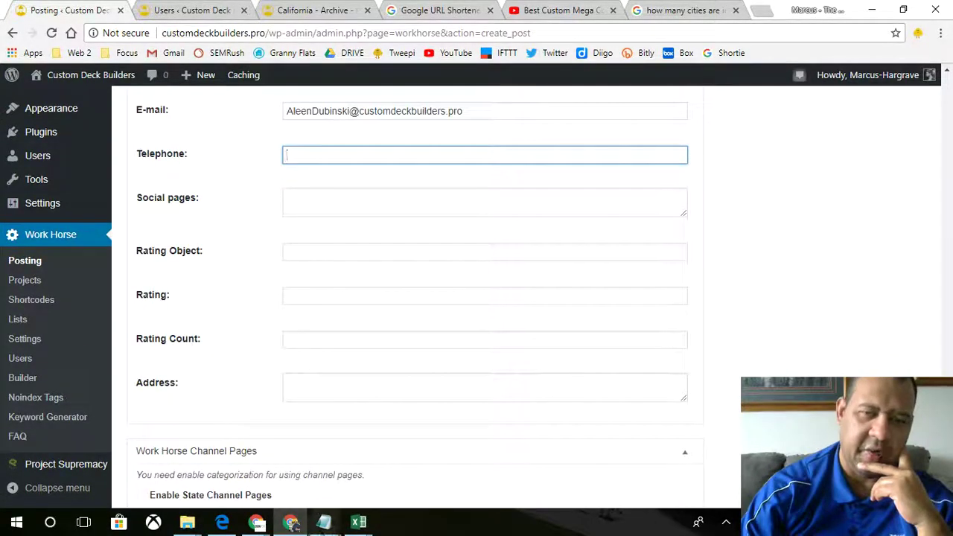
{"action": "left_click", "coordinate": [323, 521]}
{"action": "left_click", "coordinate": [375, 497]}
{"action": "scroll", "coordinate": [634, 370], "scroll_direction": "up", "scroll_amount": 6}
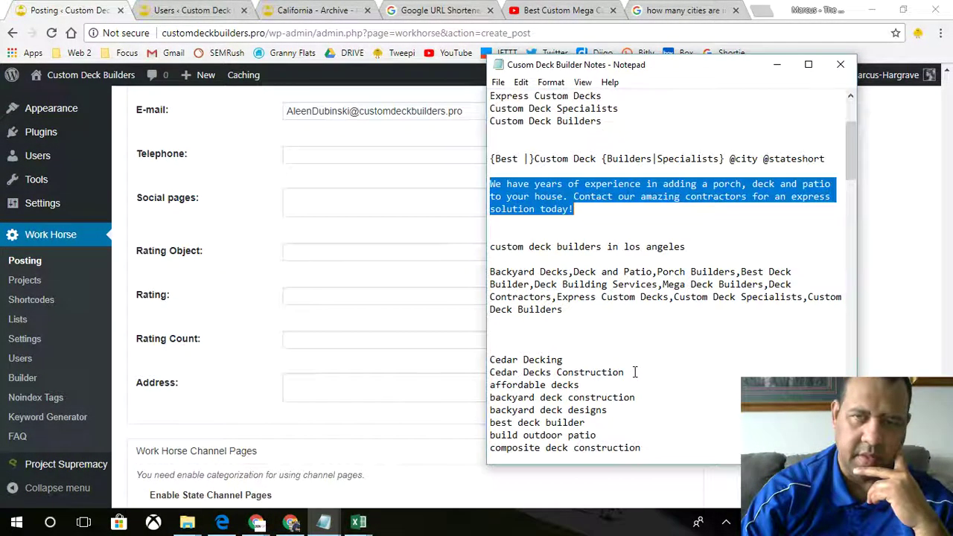
{"action": "scroll", "coordinate": [633, 374], "scroll_direction": "down", "scroll_amount": 3}
{"action": "scroll", "coordinate": [633, 374], "scroll_direction": "down", "scroll_amount": 10}
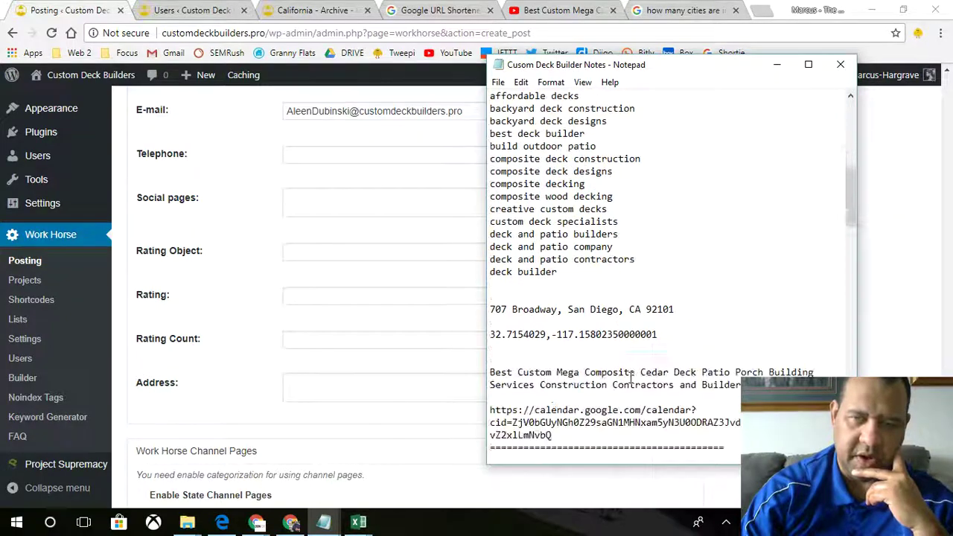
{"action": "scroll", "coordinate": [630, 378], "scroll_direction": "down", "scroll_amount": 15}
{"action": "scroll", "coordinate": [630, 379], "scroll_direction": "down", "scroll_amount": 8}
{"action": "scroll", "coordinate": [629, 379], "scroll_direction": "down", "scroll_amount": 8}
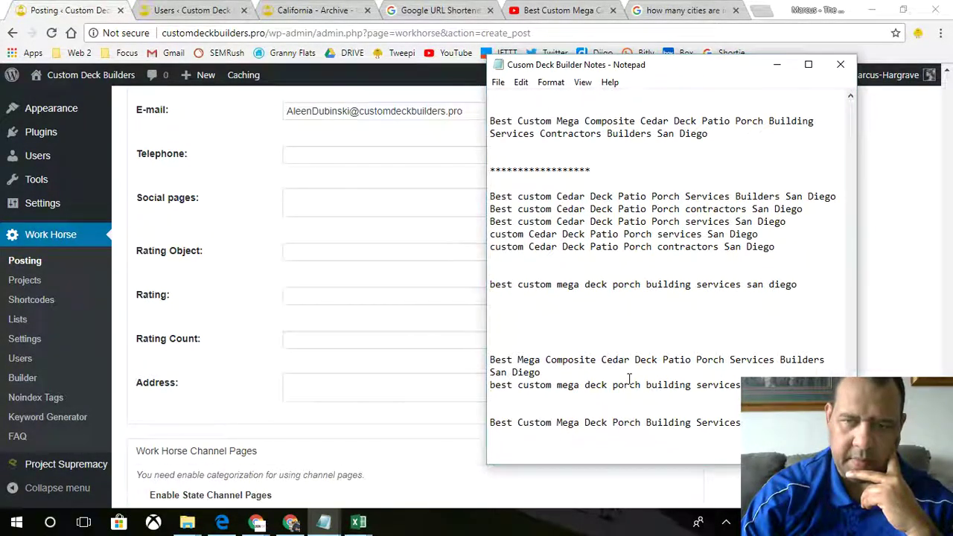
Search Google in a new browser tab for "custom deck builders in california" and look over the results.
{"action": "left_click", "coordinate": [763, 13]}
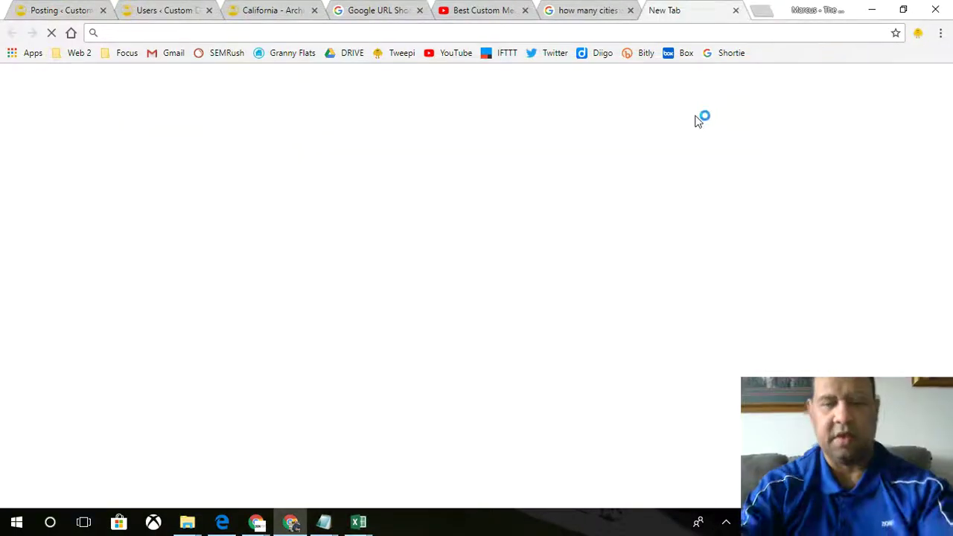
{"action": "type", "text": "custom deck builders in"}
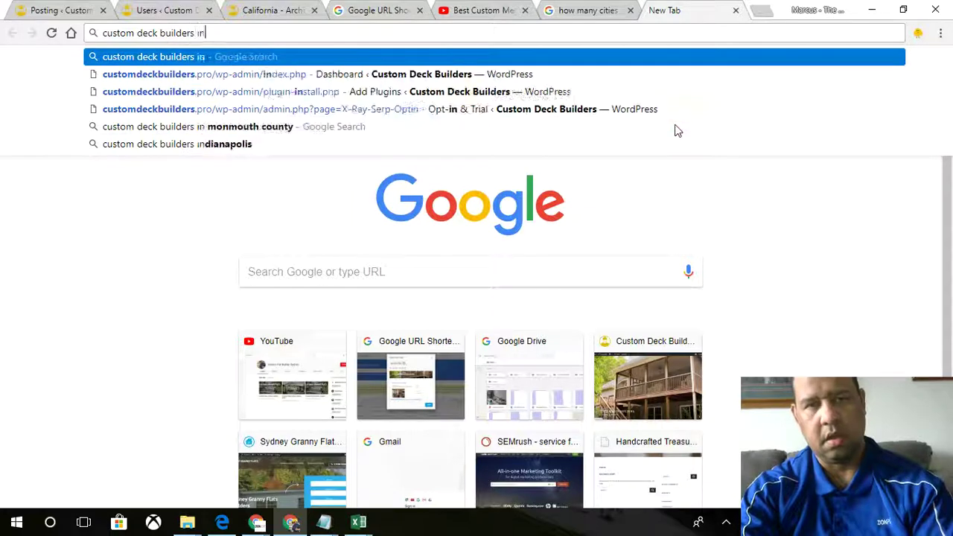
{"action": "type", "text": " california"}
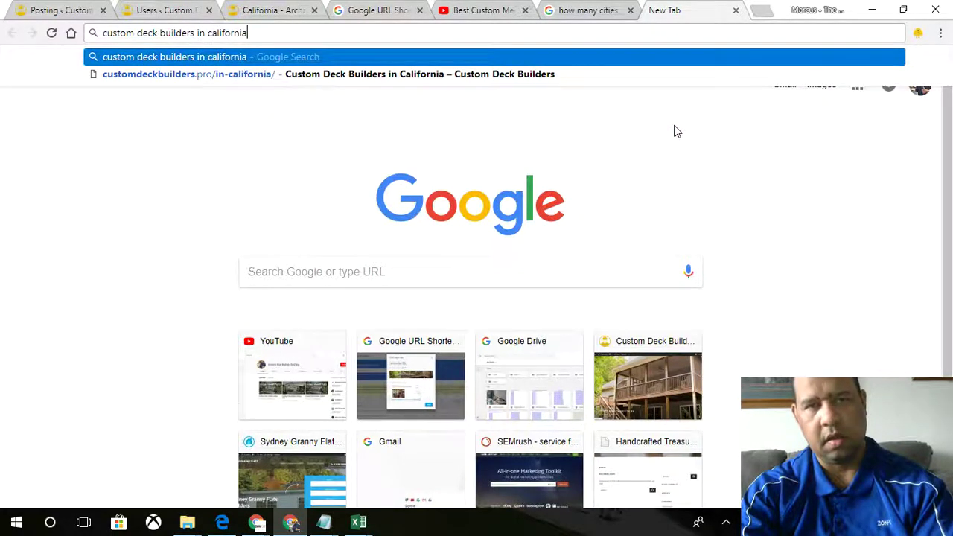
{"action": "key", "text": "Return"}
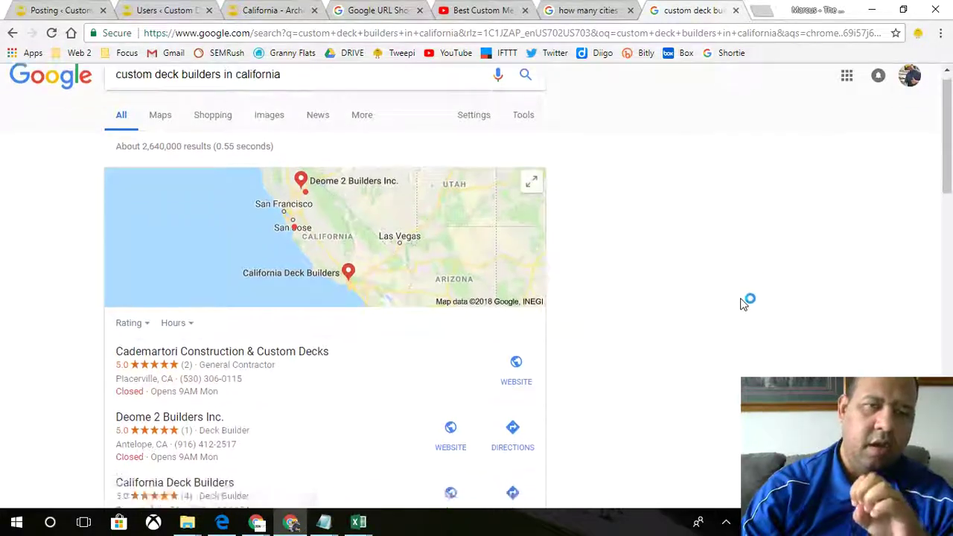
{"action": "scroll", "coordinate": [745, 302], "scroll_direction": "down", "scroll_amount": 4}
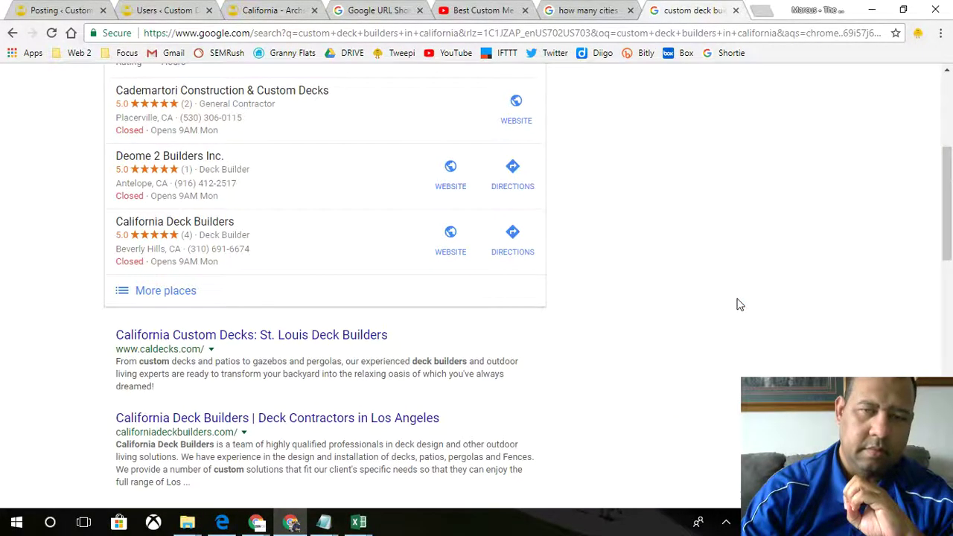
{"action": "scroll", "coordinate": [738, 302], "scroll_direction": "up", "scroll_amount": 4}
Refine the search to "custom deck builders in california facebook" and look through the results for a suitable California deck business.
{"action": "left_click", "coordinate": [374, 97]}
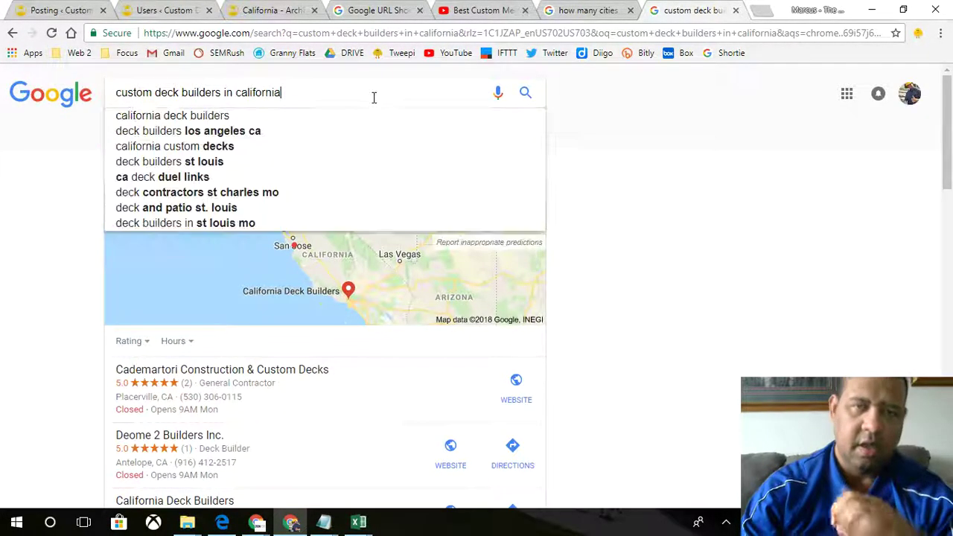
{"action": "type", "text": "facebo"}
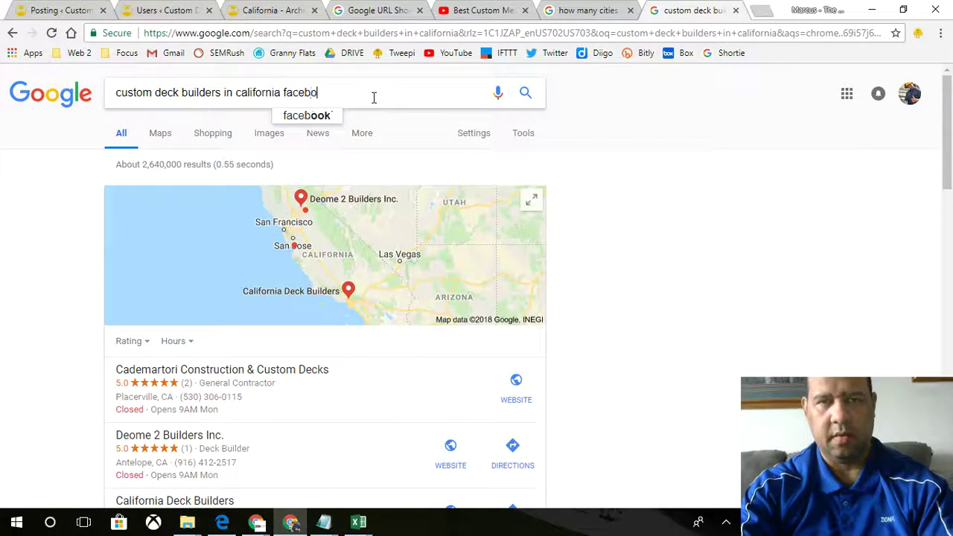
{"action": "type", "text": "ok"}
{"action": "key", "text": "Return"}
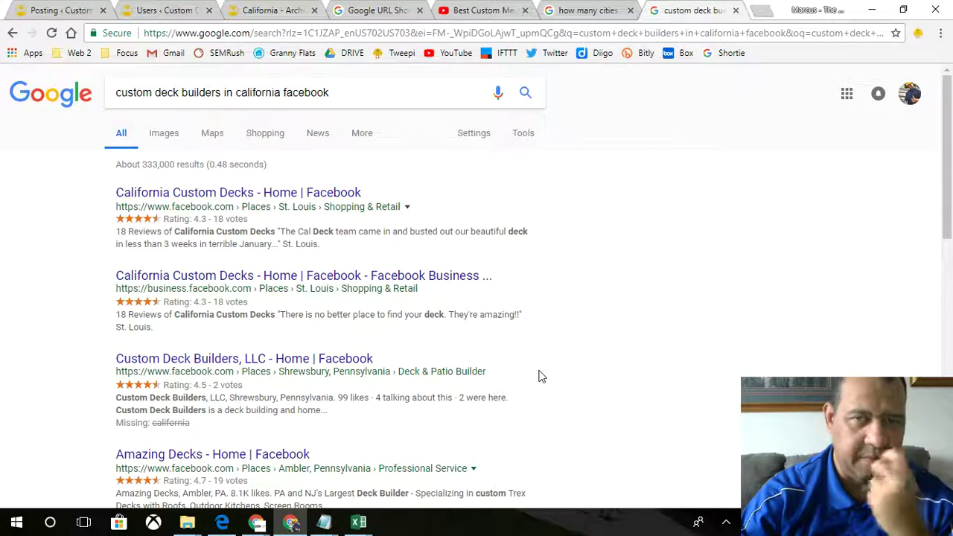
{"action": "scroll", "coordinate": [530, 377], "scroll_direction": "down", "scroll_amount": 4}
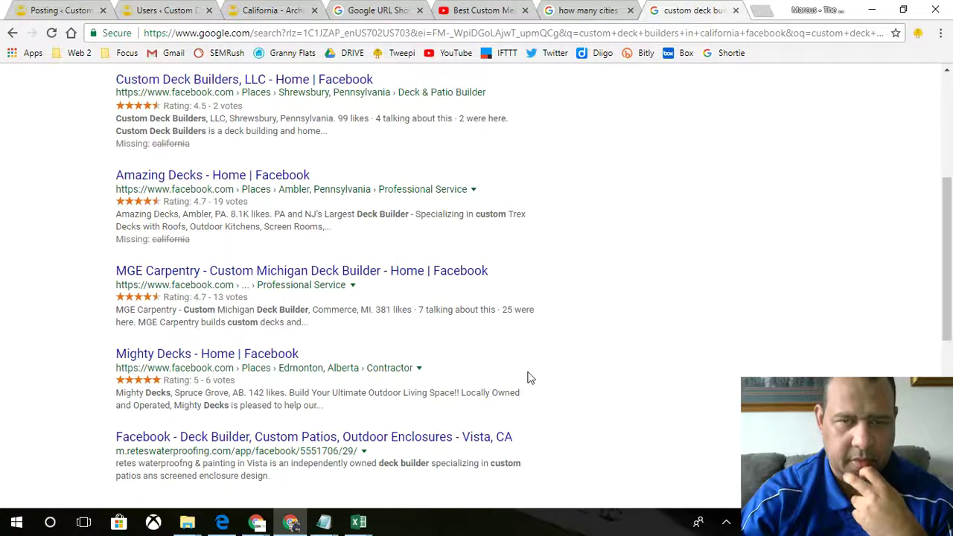
{"action": "scroll", "coordinate": [531, 377], "scroll_direction": "down", "scroll_amount": 2}
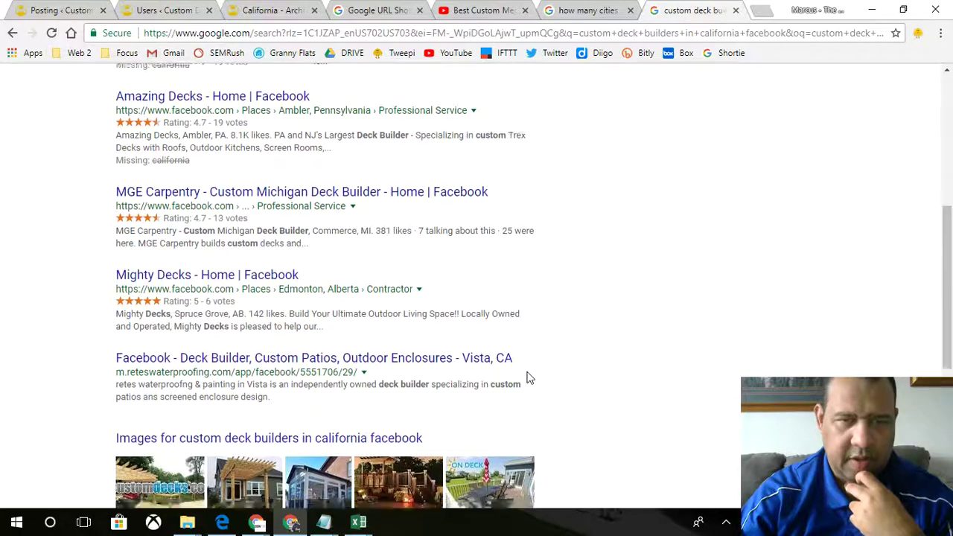
{"action": "scroll", "coordinate": [531, 377], "scroll_direction": "down", "scroll_amount": 2}
{"action": "scroll", "coordinate": [527, 378], "scroll_direction": "down", "scroll_amount": 1}
{"action": "scroll", "coordinate": [527, 378], "scroll_direction": "up", "scroll_amount": 4}
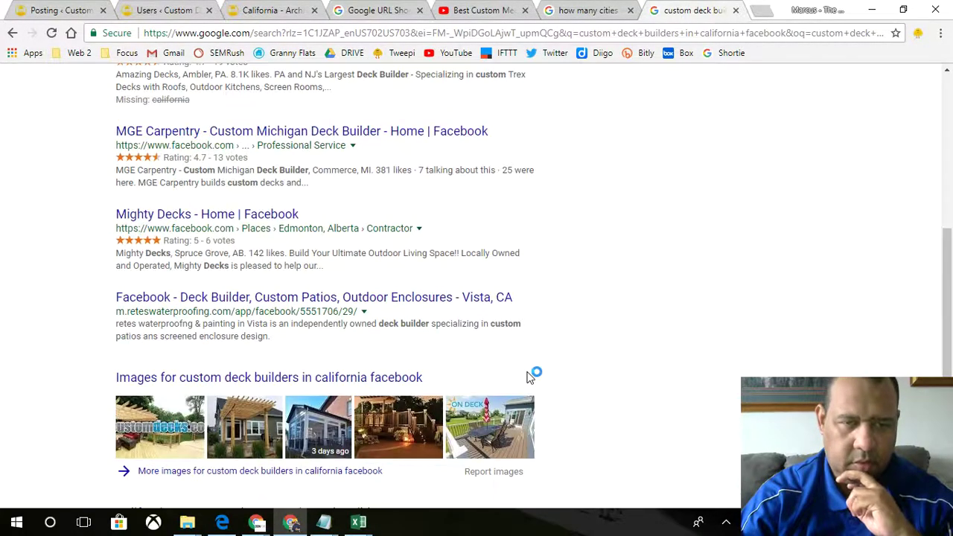
{"action": "scroll", "coordinate": [530, 378], "scroll_direction": "down", "scroll_amount": 2}
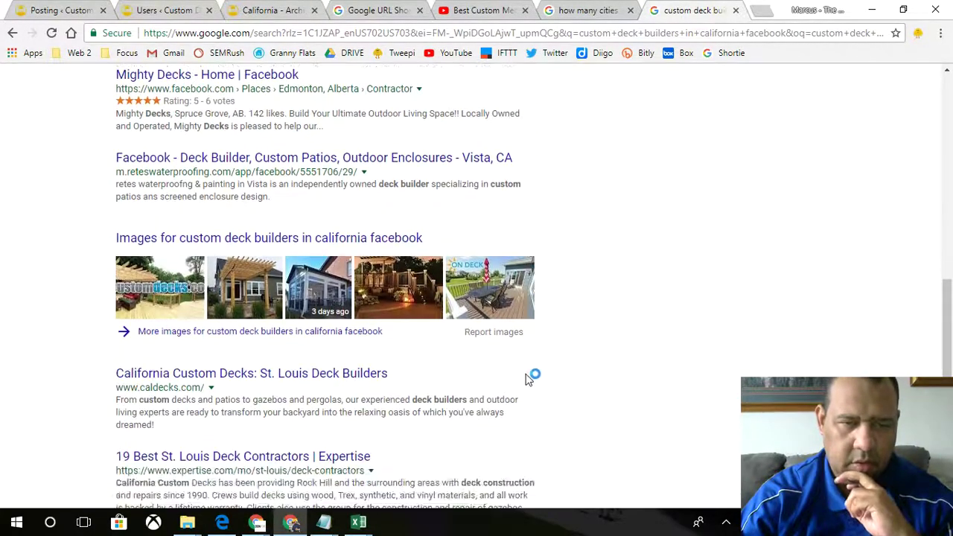
Open the California Custom Decks website in a new tab and copy the address of its Facebook link.
{"action": "right_click", "coordinate": [365, 374]}
{"action": "left_click", "coordinate": [377, 383]}
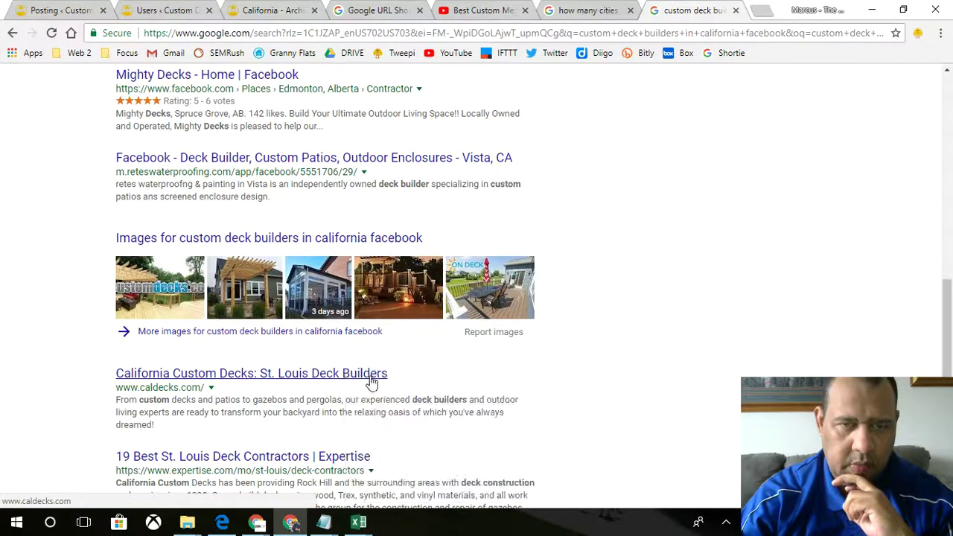
{"action": "left_click", "coordinate": [699, 11]}
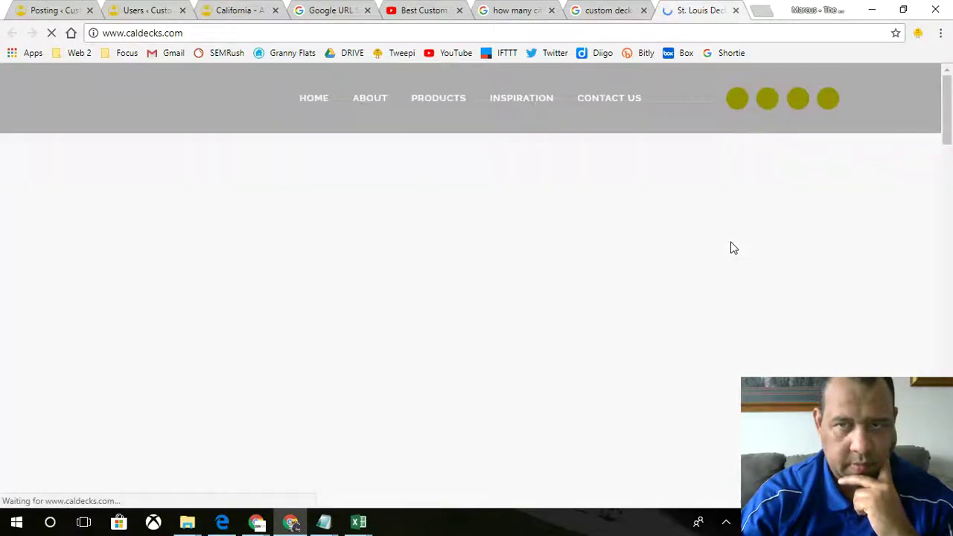
{"action": "right_click", "coordinate": [769, 104]}
{"action": "mouse_move", "coordinate": [802, 173]}
{"action": "left_click", "coordinate": [800, 200]}
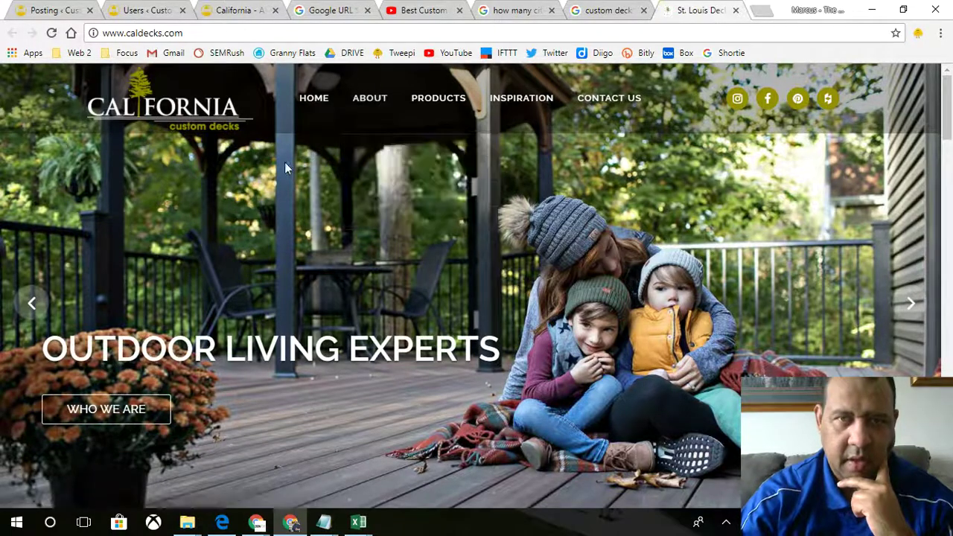
{"action": "left_click", "coordinate": [123, 11]}
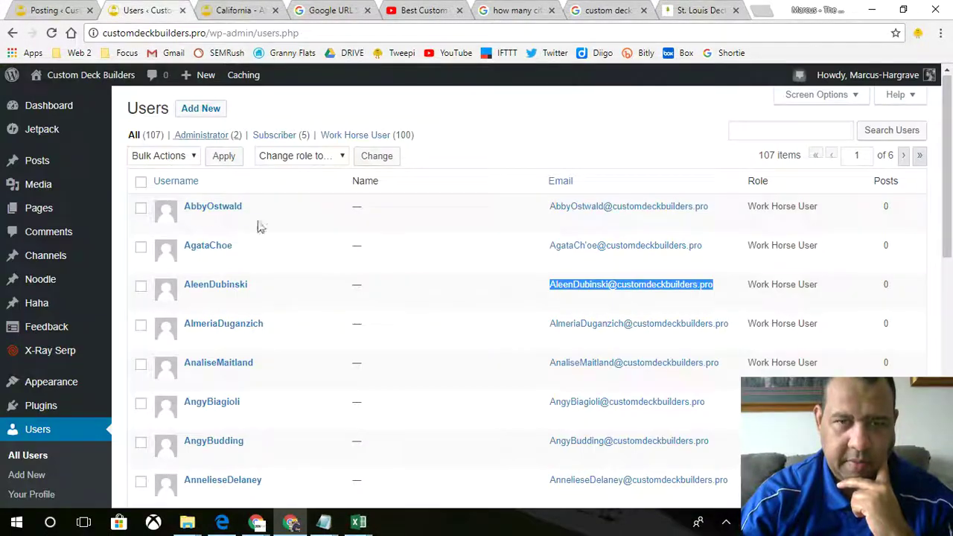
{"action": "left_click", "coordinate": [65, 12]}
{"action": "scroll", "coordinate": [383, 286], "scroll_direction": "up", "scroll_amount": 2}
{"action": "scroll", "coordinate": [389, 283], "scroll_direction": "down", "scroll_amount": 1}
{"action": "right_click", "coordinate": [354, 273]}
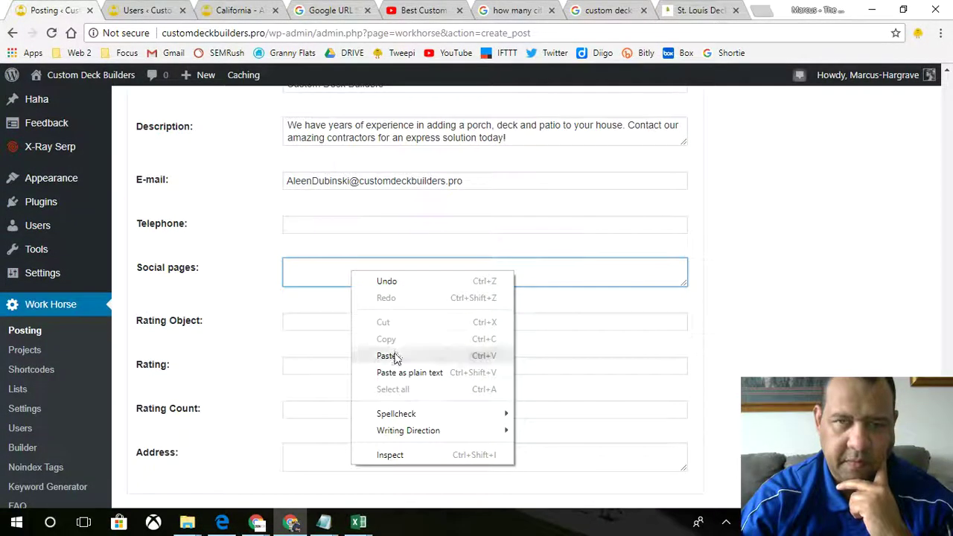
{"action": "left_click", "coordinate": [364, 357]}
{"action": "left_click", "coordinate": [643, 10]}
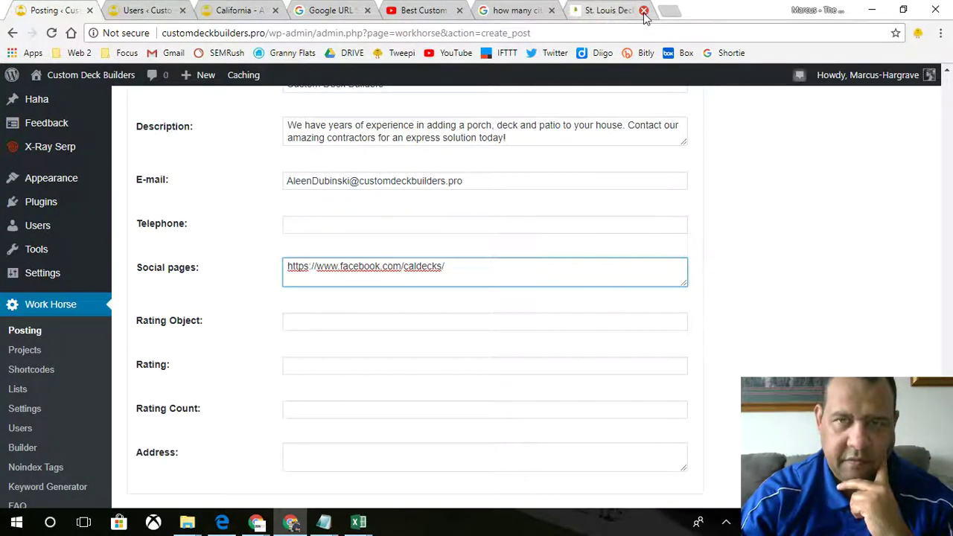
{"action": "left_click", "coordinate": [643, 10]}
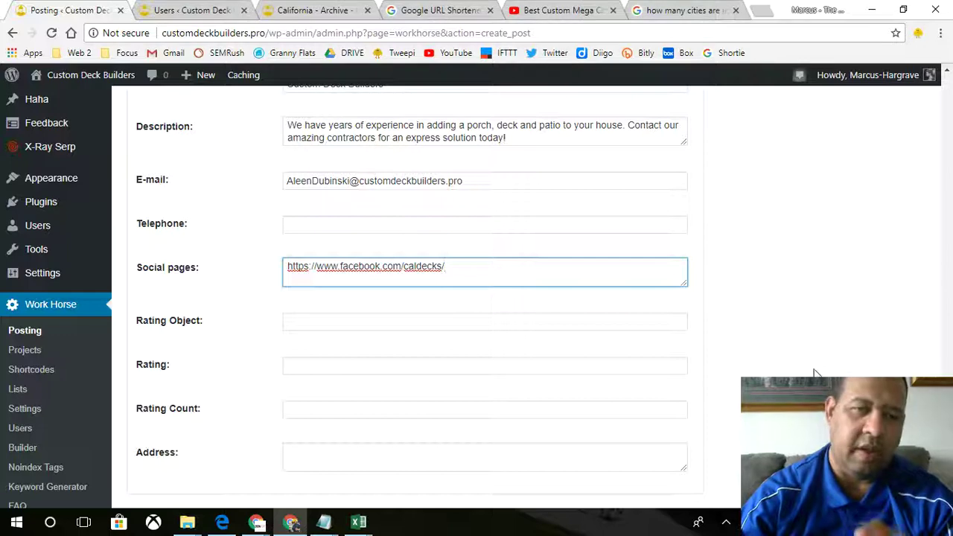
Set the schema's rating object to "stars", the rating to 4.9 and the rating count to 154.
{"action": "scroll", "coordinate": [811, 368], "scroll_direction": "down", "scroll_amount": 1}
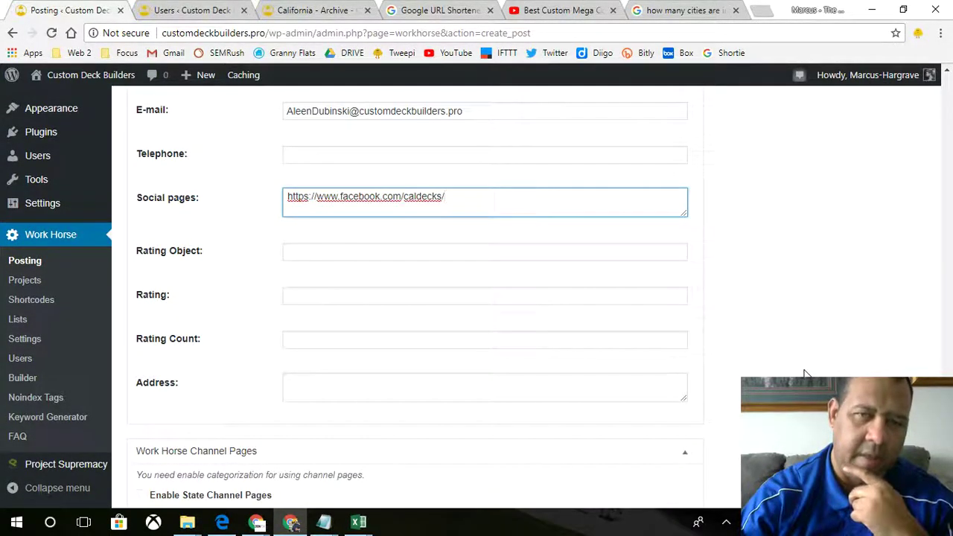
{"action": "scroll", "coordinate": [775, 369], "scroll_direction": "down", "scroll_amount": 1}
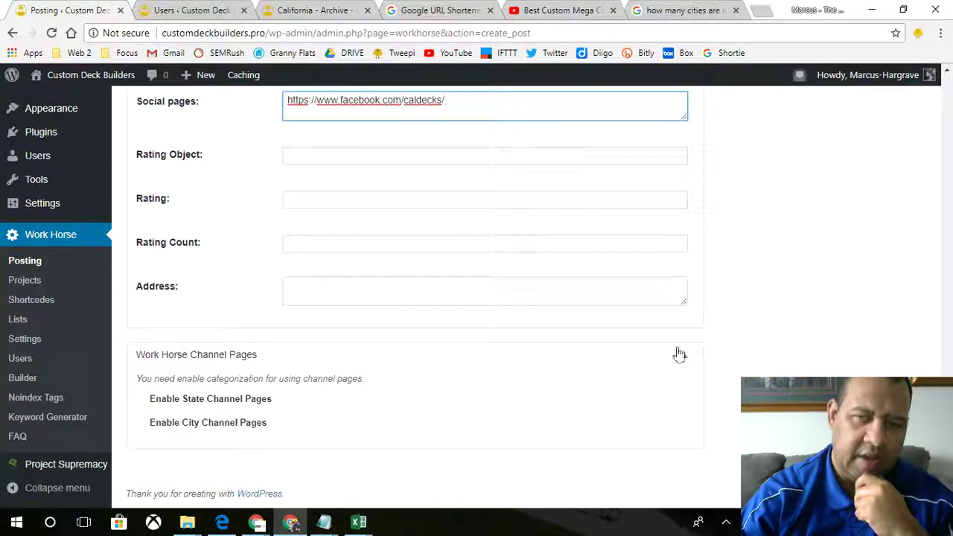
{"action": "scroll", "coordinate": [432, 300], "scroll_direction": "up", "scroll_amount": 2}
{"action": "scroll", "coordinate": [373, 325], "scroll_direction": "down", "scroll_amount": 1}
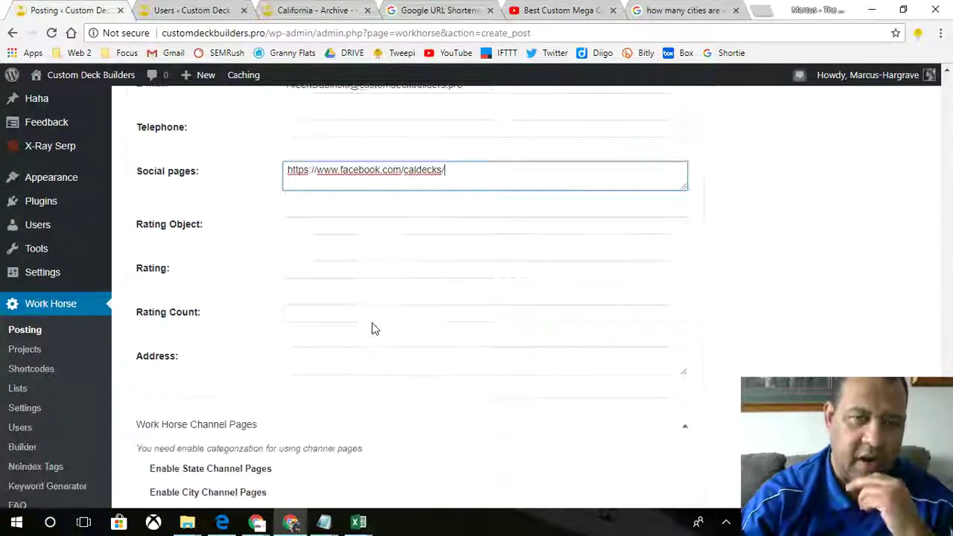
{"action": "scroll", "coordinate": [357, 305], "scroll_direction": "up", "scroll_amount": 1}
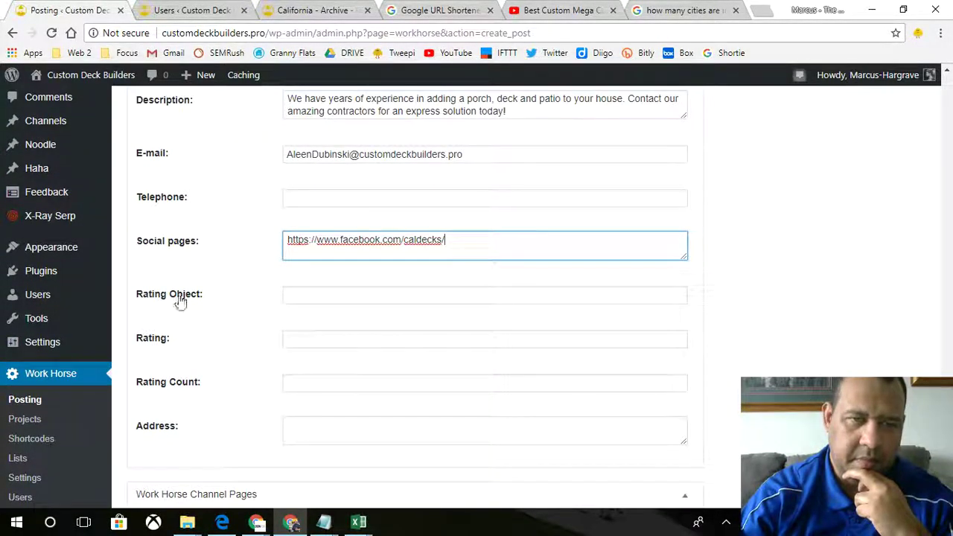
{"action": "left_click", "coordinate": [305, 294]}
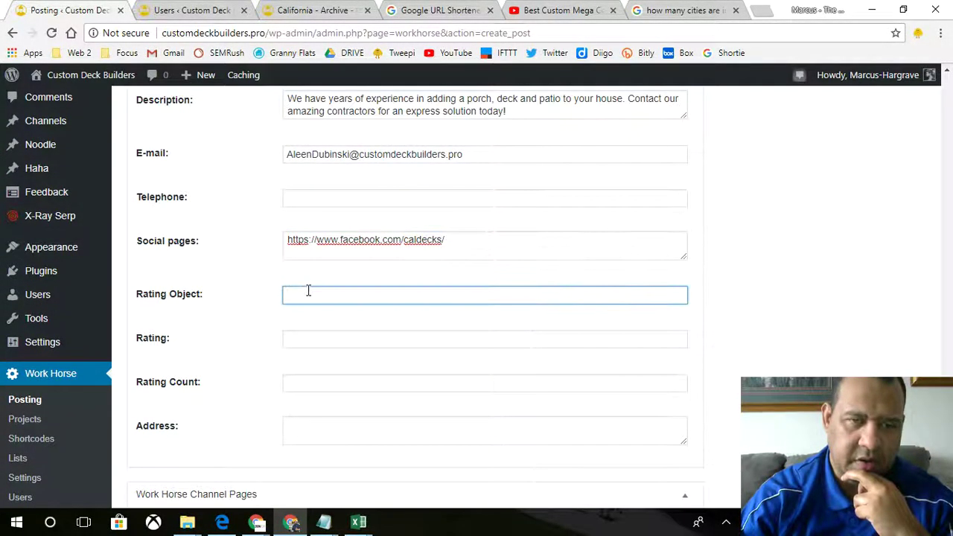
{"action": "type", "text": "stars"}
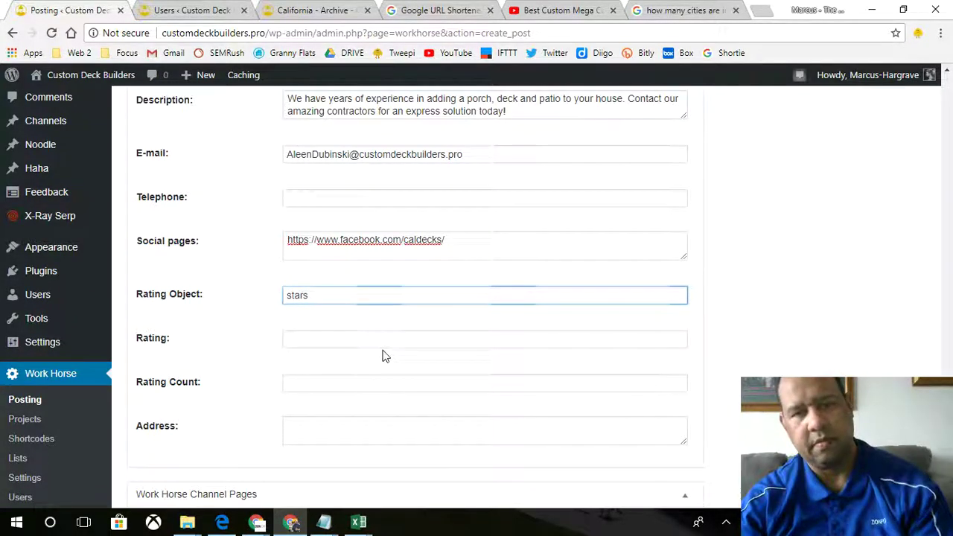
{"action": "left_click", "coordinate": [381, 337]}
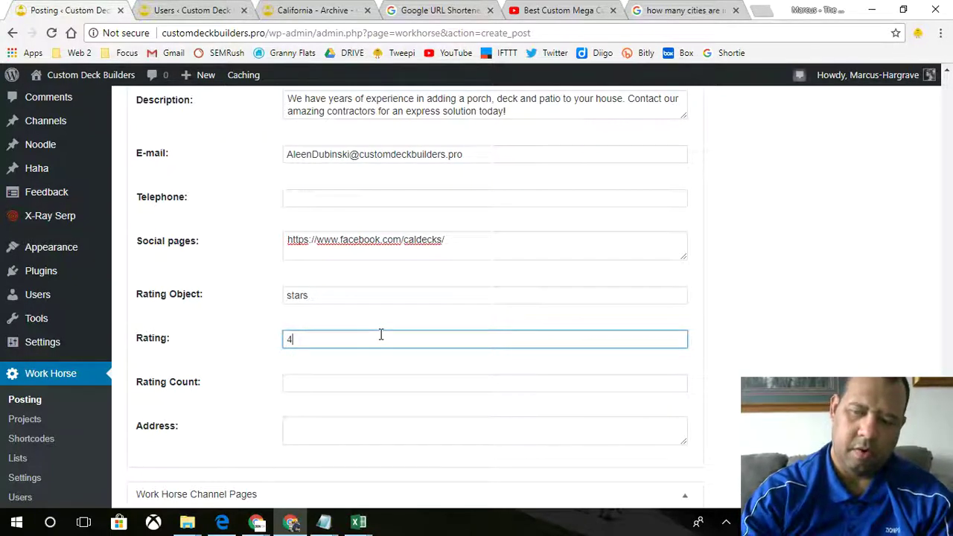
{"action": "left_click", "coordinate": [365, 385]}
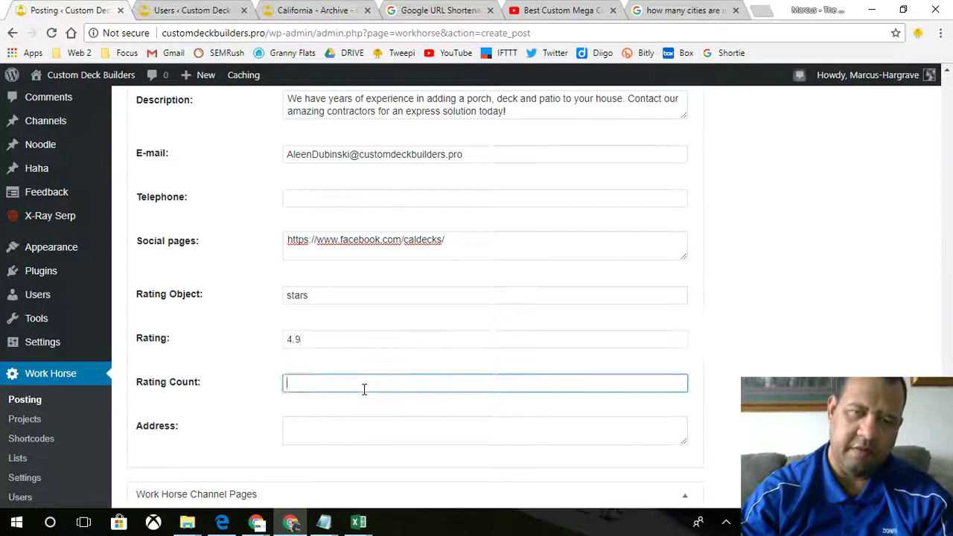
{"action": "type", "text": "154"}
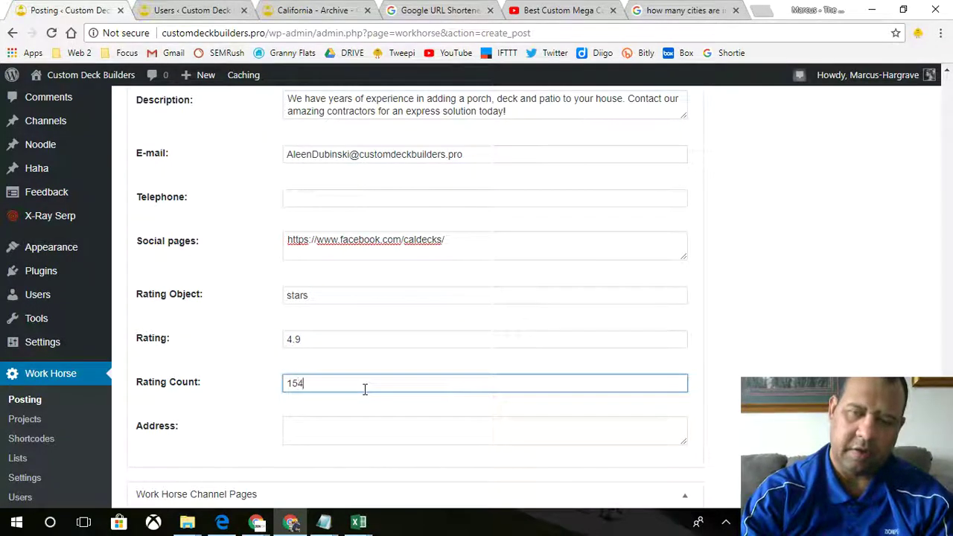
Clear the Rating Object field in the business schema.
{"action": "scroll", "coordinate": [365, 390], "scroll_direction": "up", "scroll_amount": 1}
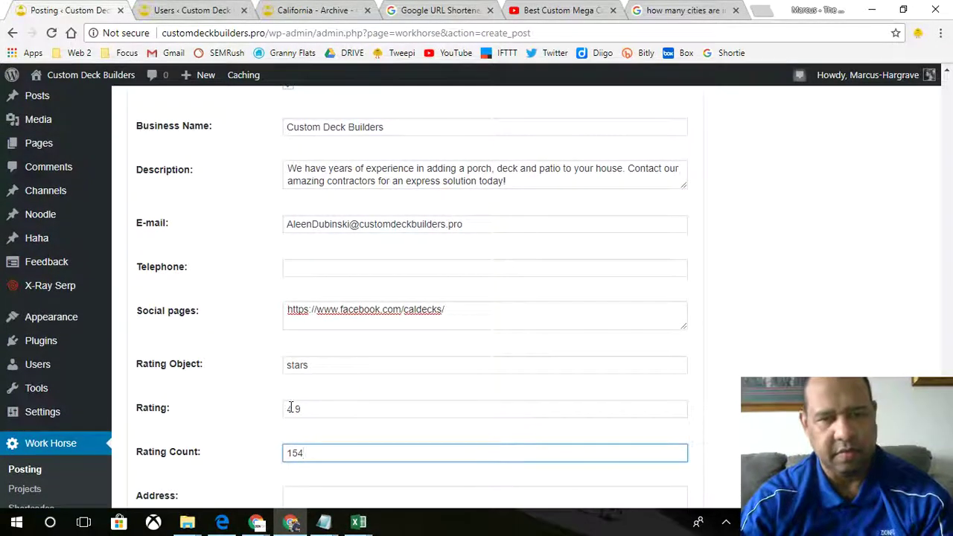
{"action": "double_click", "coordinate": [317, 363]}
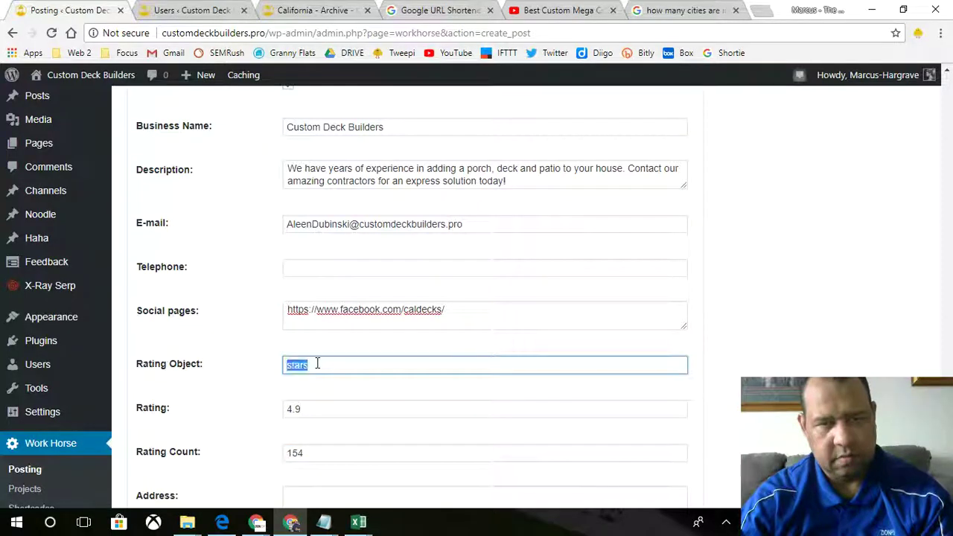
{"action": "key", "text": "BackSpace"}
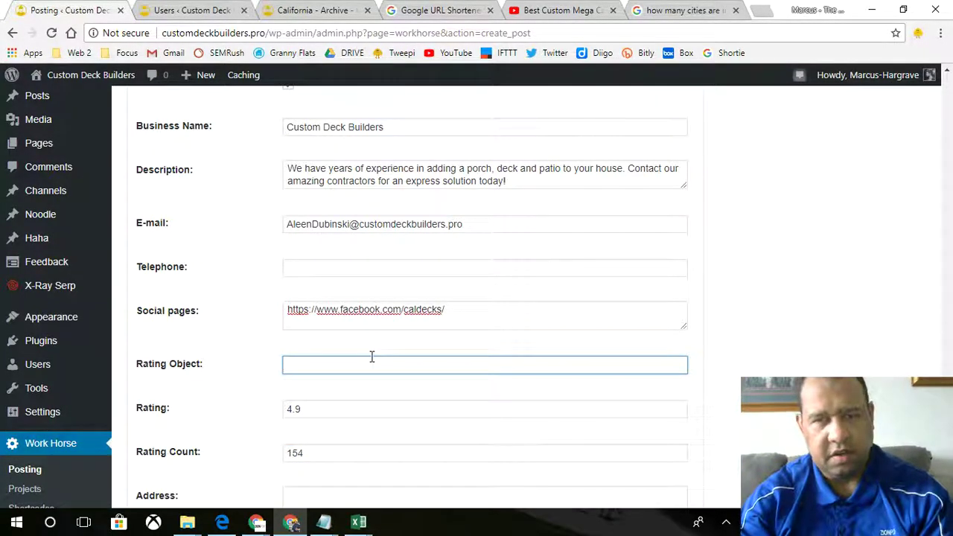
Review the California project's max posts, user distribution, dripfeed, tags, permalink structure and SEO options.
{"action": "scroll", "coordinate": [368, 362], "scroll_direction": "down", "scroll_amount": 2}
{"action": "scroll", "coordinate": [436, 330], "scroll_direction": "up", "scroll_amount": 4}
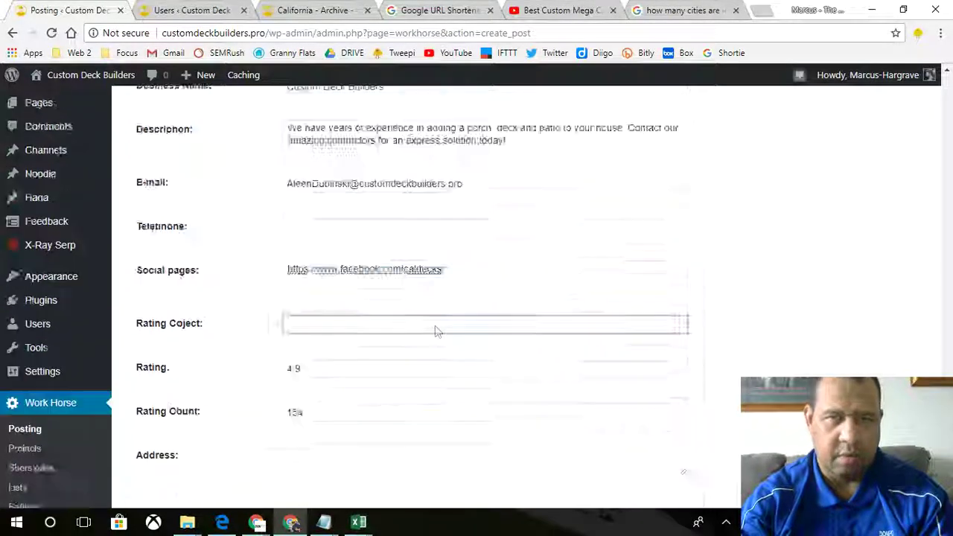
{"action": "scroll", "coordinate": [729, 371], "scroll_direction": "up", "scroll_amount": 20}
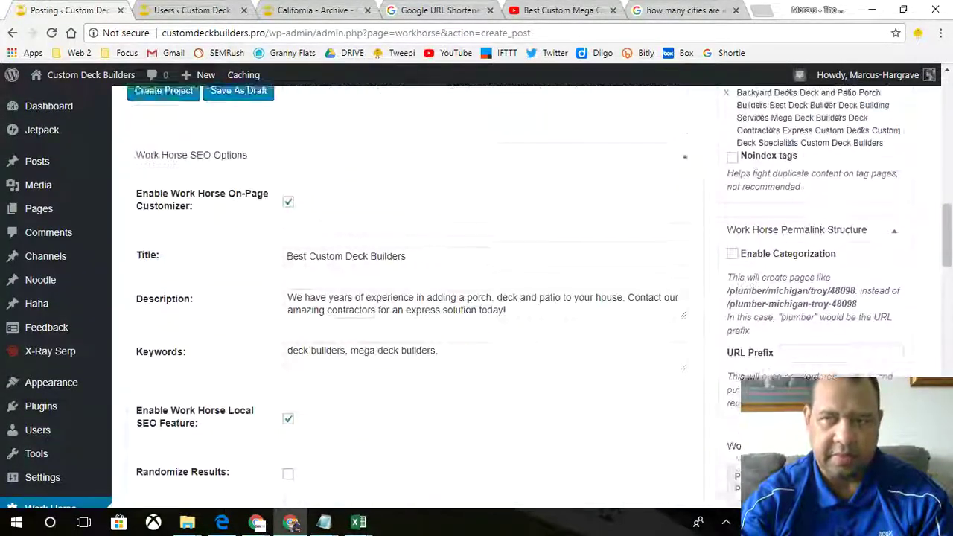
{"action": "scroll", "coordinate": [417, 298], "scroll_direction": "down", "scroll_amount": 3}
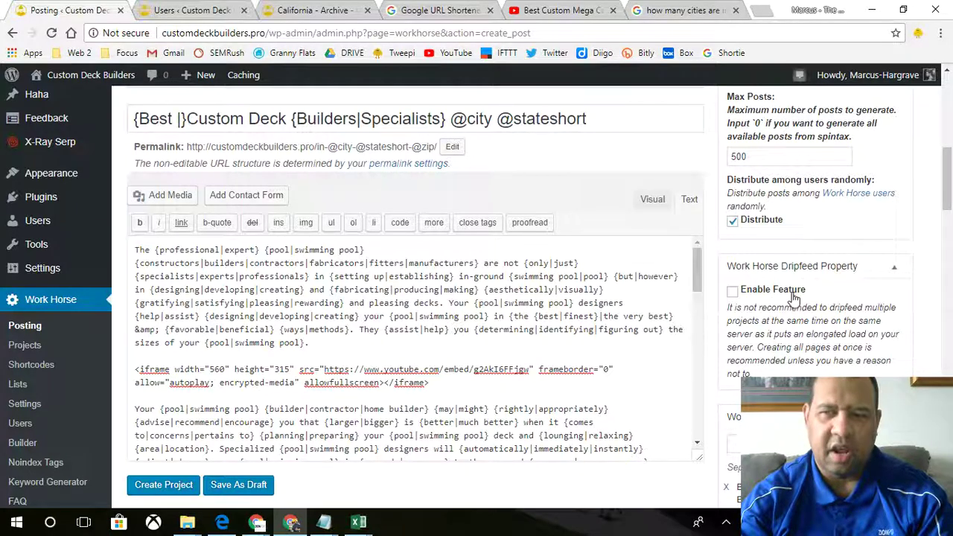
{"action": "scroll", "coordinate": [774, 350], "scroll_direction": "down", "scroll_amount": 2}
{"action": "scroll", "coordinate": [775, 350], "scroll_direction": "up", "scroll_amount": 3}
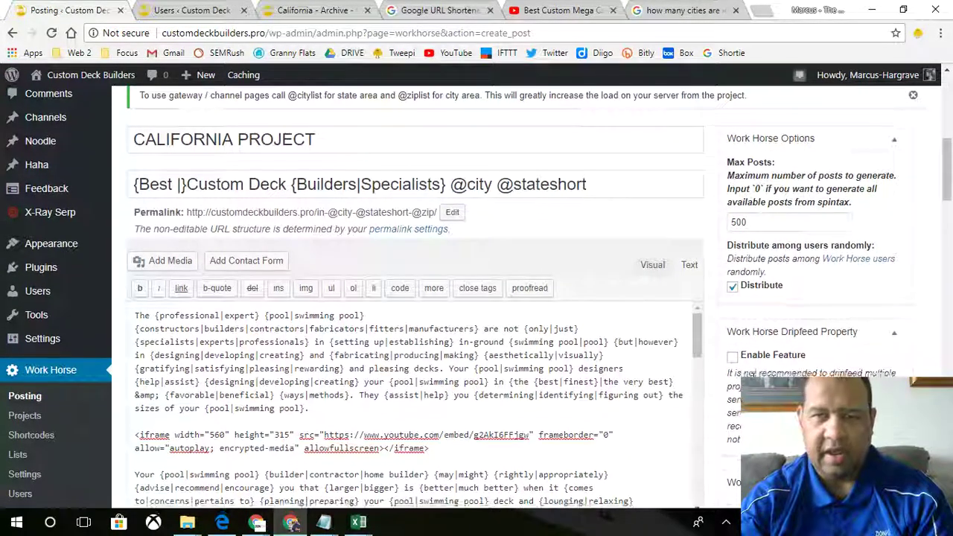
{"action": "scroll", "coordinate": [753, 378], "scroll_direction": "down", "scroll_amount": 1}
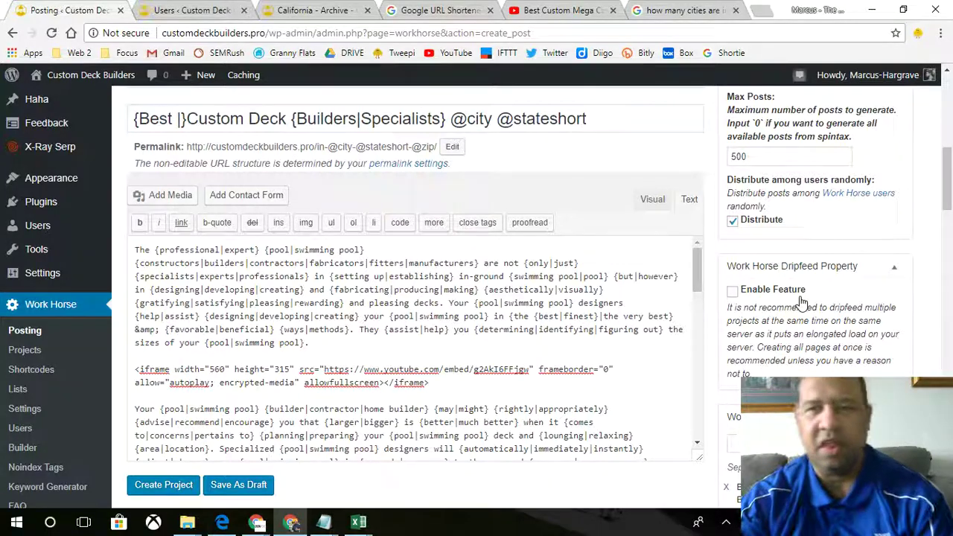
{"action": "scroll", "coordinate": [782, 296], "scroll_direction": "up", "scroll_amount": 2}
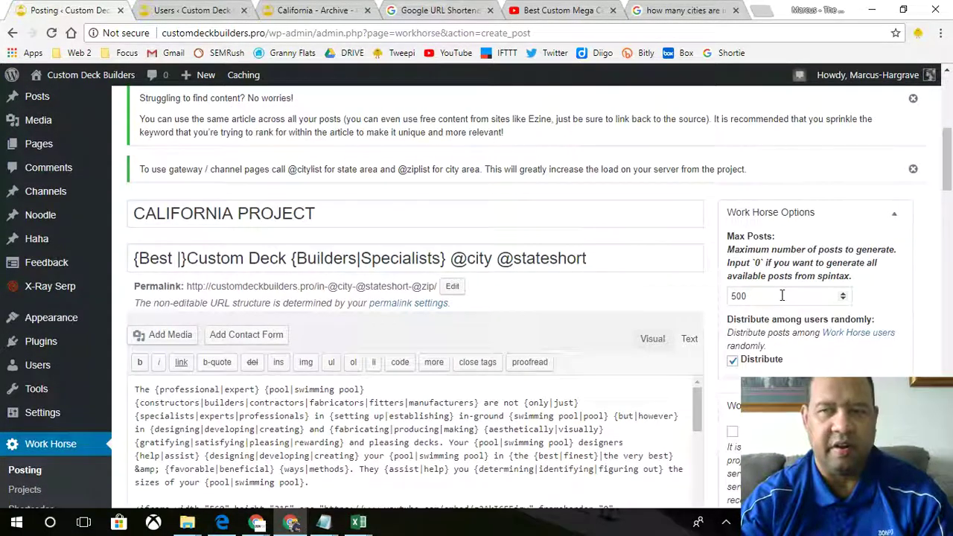
{"action": "scroll", "coordinate": [780, 293], "scroll_direction": "down", "scroll_amount": 3}
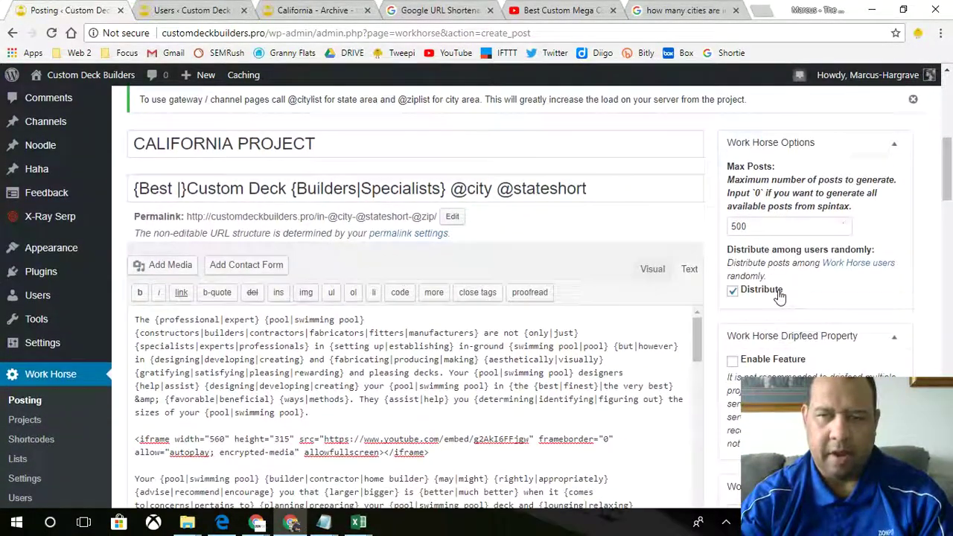
{"action": "scroll", "coordinate": [780, 293], "scroll_direction": "up", "scroll_amount": 2}
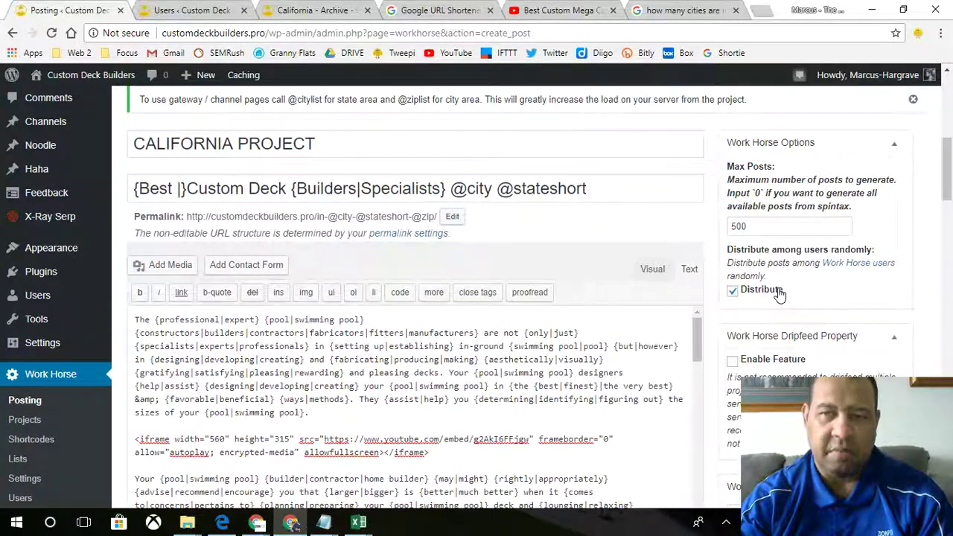
{"action": "scroll", "coordinate": [780, 290], "scroll_direction": "up", "scroll_amount": 1}
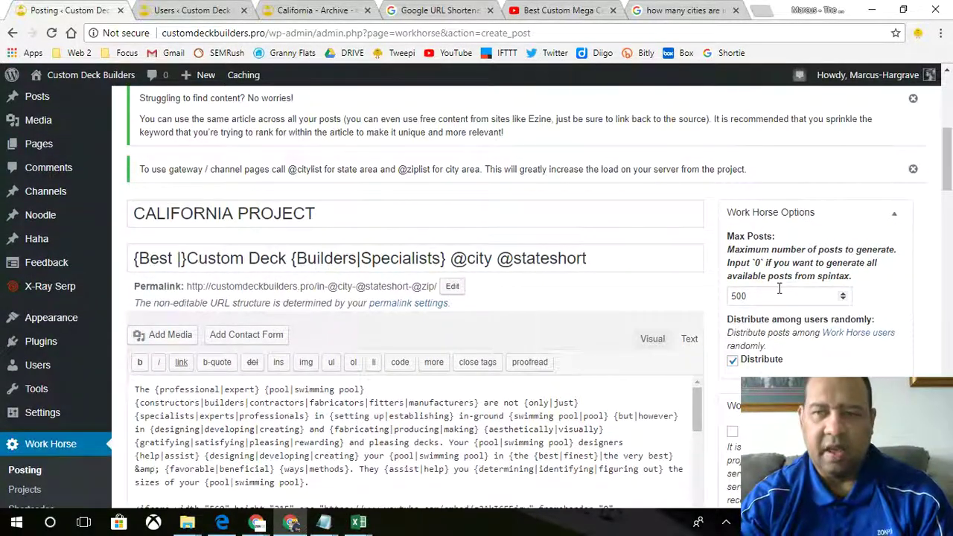
{"action": "scroll", "coordinate": [780, 291], "scroll_direction": "down", "scroll_amount": 3}
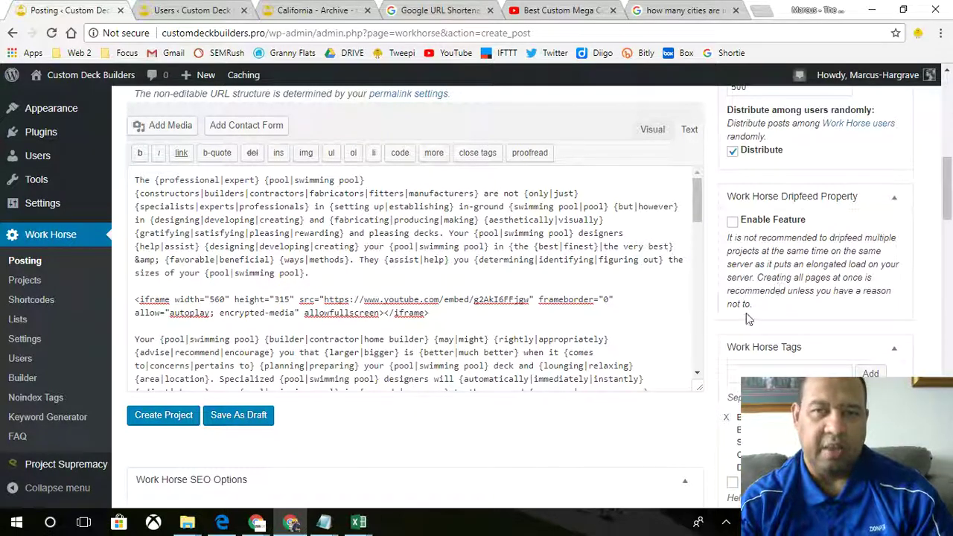
{"action": "scroll", "coordinate": [450, 305], "scroll_direction": "up", "scroll_amount": 1}
{"action": "scroll", "coordinate": [450, 306], "scroll_direction": "down", "scroll_amount": 2}
{"action": "scroll", "coordinate": [450, 306], "scroll_direction": "up", "scroll_amount": 2}
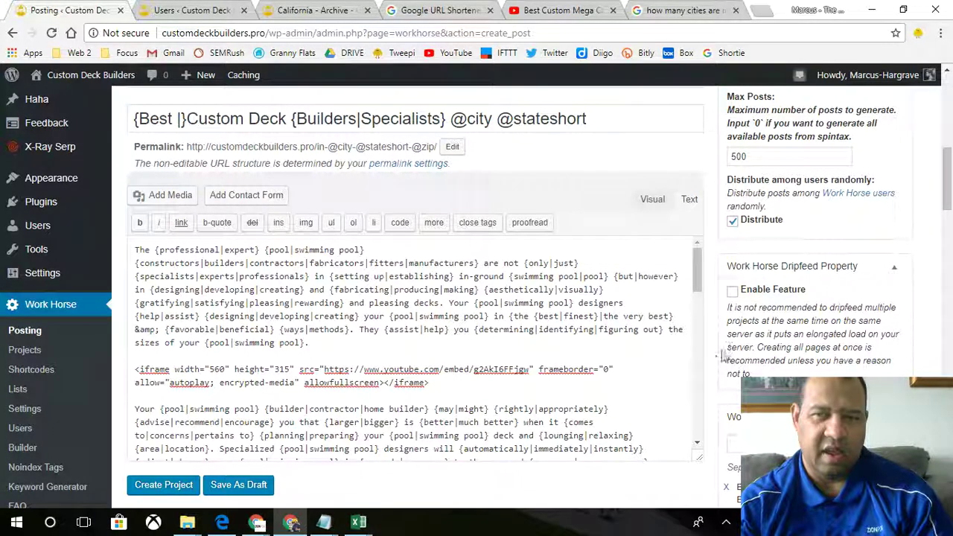
{"action": "scroll", "coordinate": [721, 362], "scroll_direction": "down", "scroll_amount": 2}
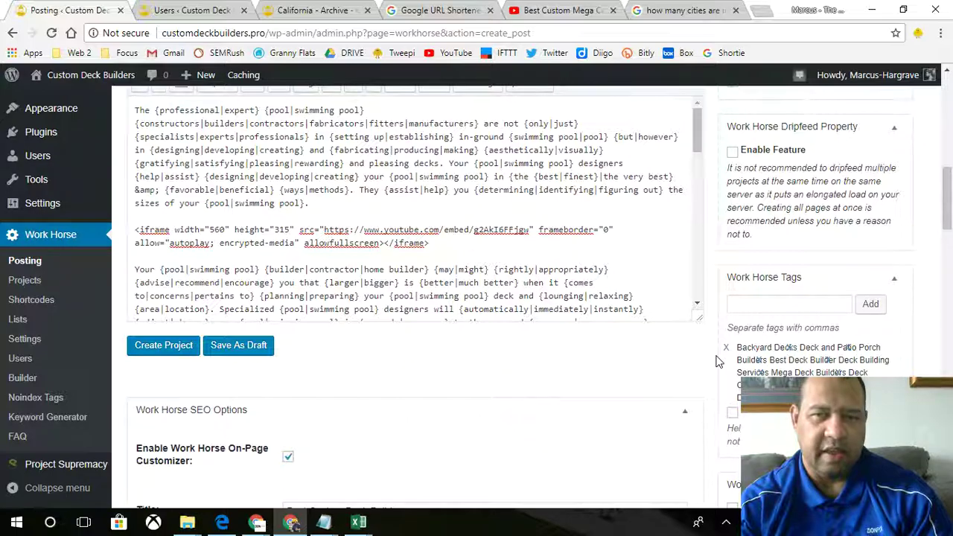
{"action": "scroll", "coordinate": [719, 361], "scroll_direction": "down", "scroll_amount": 5}
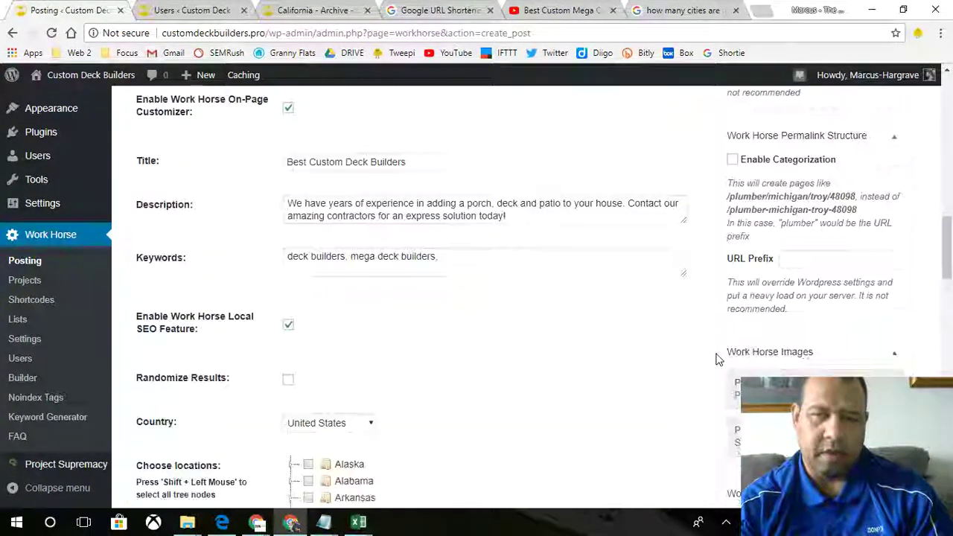
{"action": "scroll", "coordinate": [719, 361], "scroll_direction": "up", "scroll_amount": 8}
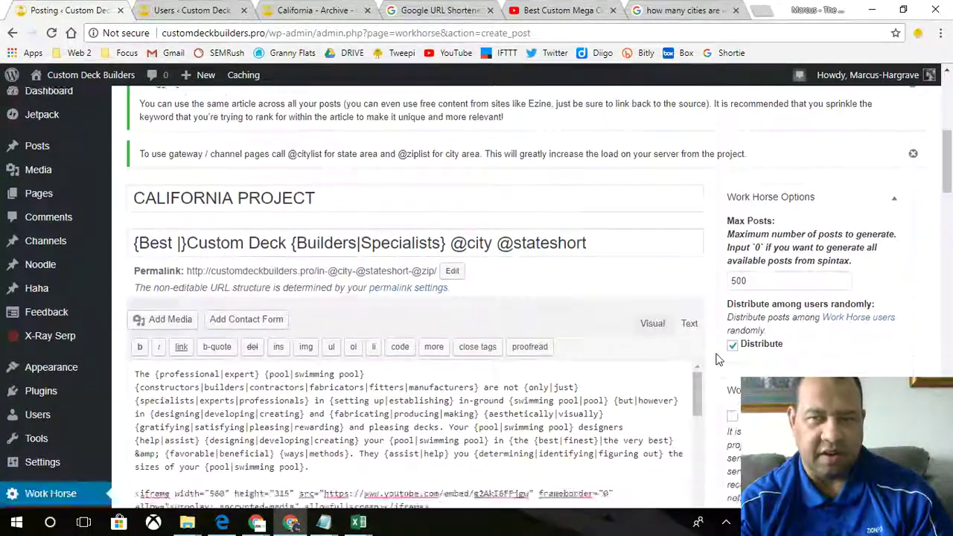
Create the California project and agree to continue with the entered max posts limit.
{"action": "scroll", "coordinate": [719, 361], "scroll_direction": "down", "scroll_amount": 3}
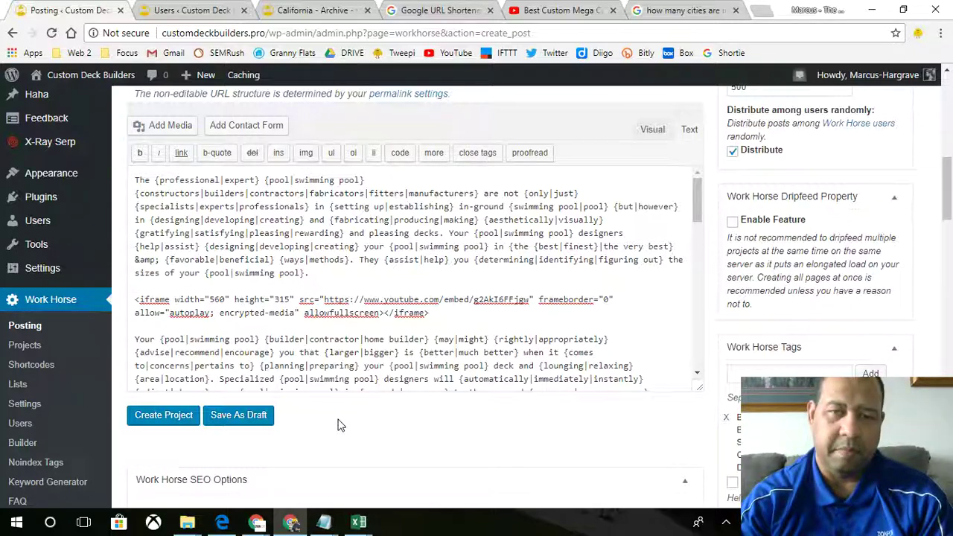
{"action": "left_click", "coordinate": [190, 414]}
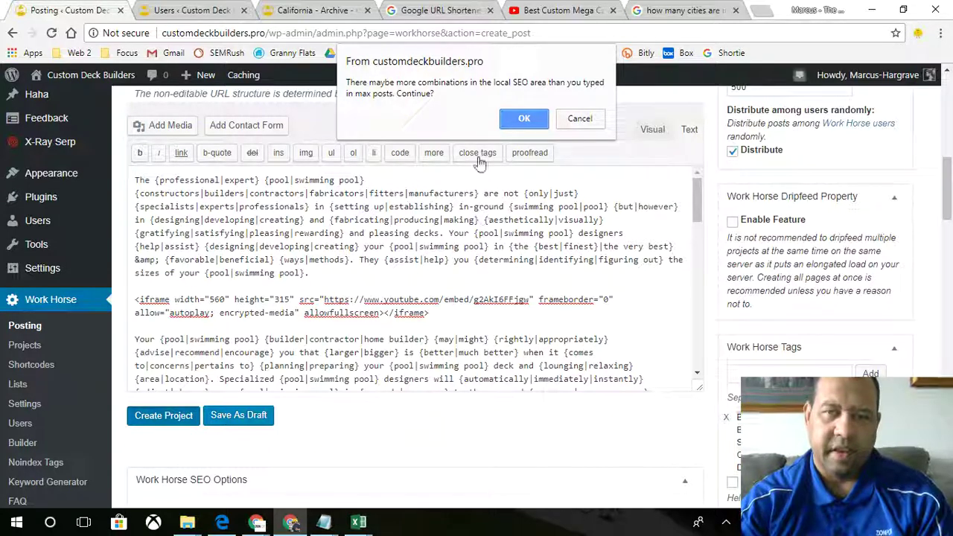
{"action": "left_click", "coordinate": [530, 118]}
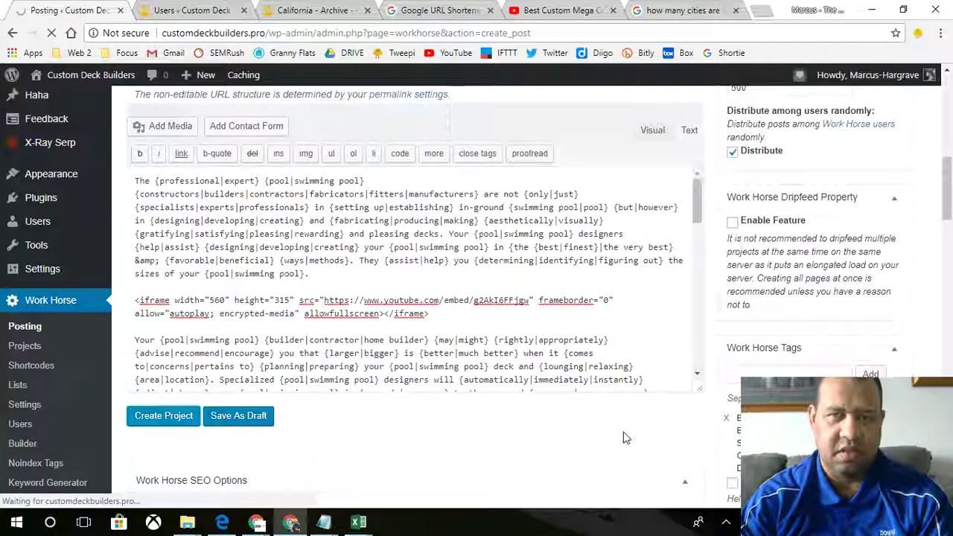
{"action": "scroll", "coordinate": [596, 335], "scroll_direction": "up", "scroll_amount": 2}
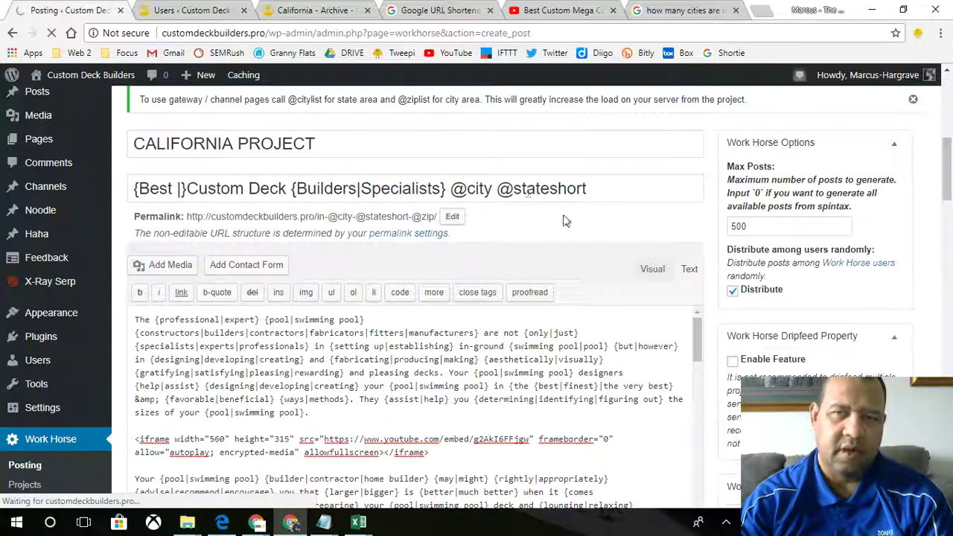
{"action": "scroll", "coordinate": [600, 188], "scroll_direction": "down", "scroll_amount": 2}
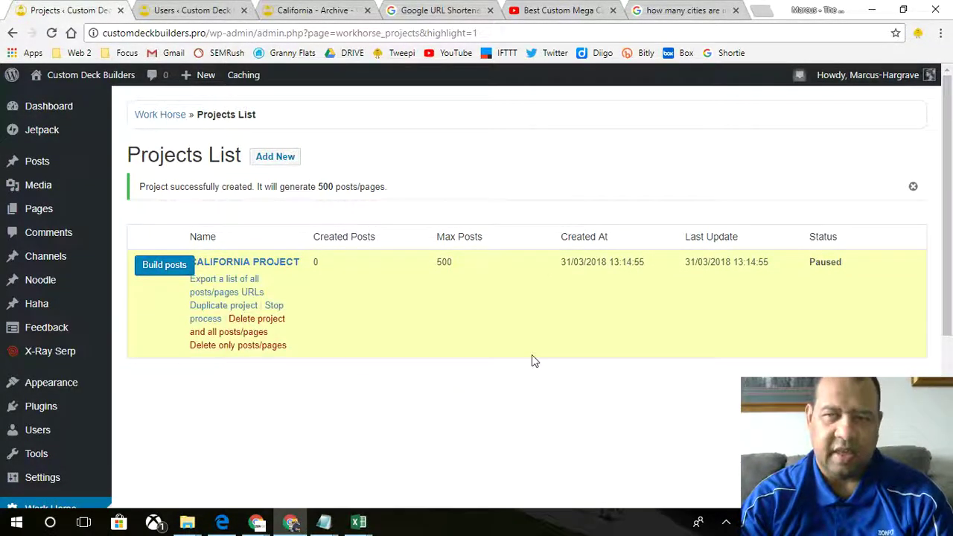
{"action": "scroll", "coordinate": [562, 385], "scroll_direction": "down", "scroll_amount": 3}
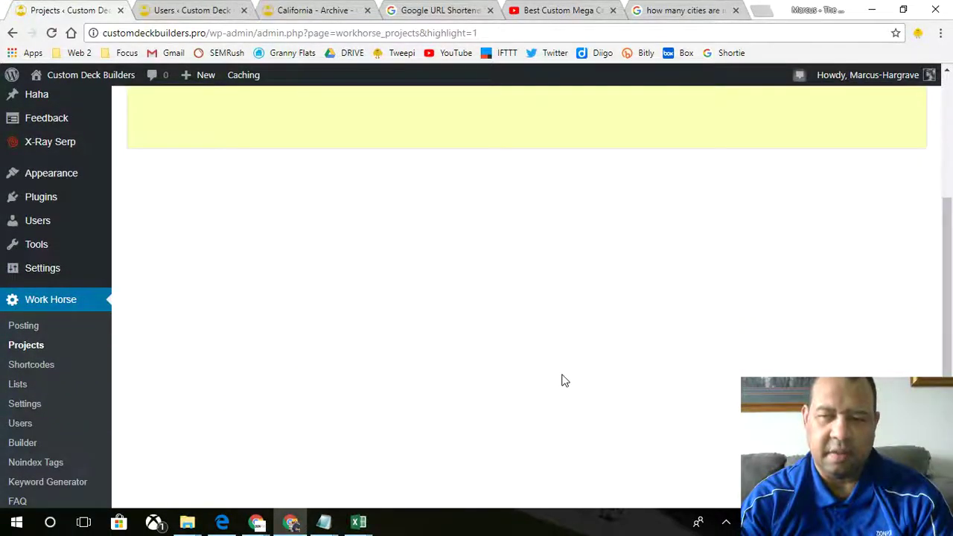
{"action": "scroll", "coordinate": [565, 380], "scroll_direction": "up", "scroll_amount": 3}
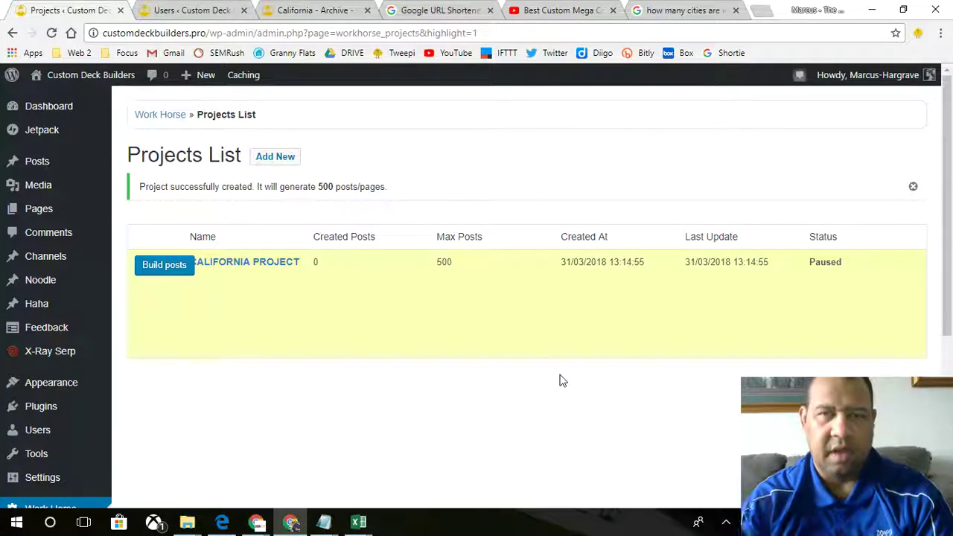
{"action": "mouse_move", "coordinate": [516, 342]}
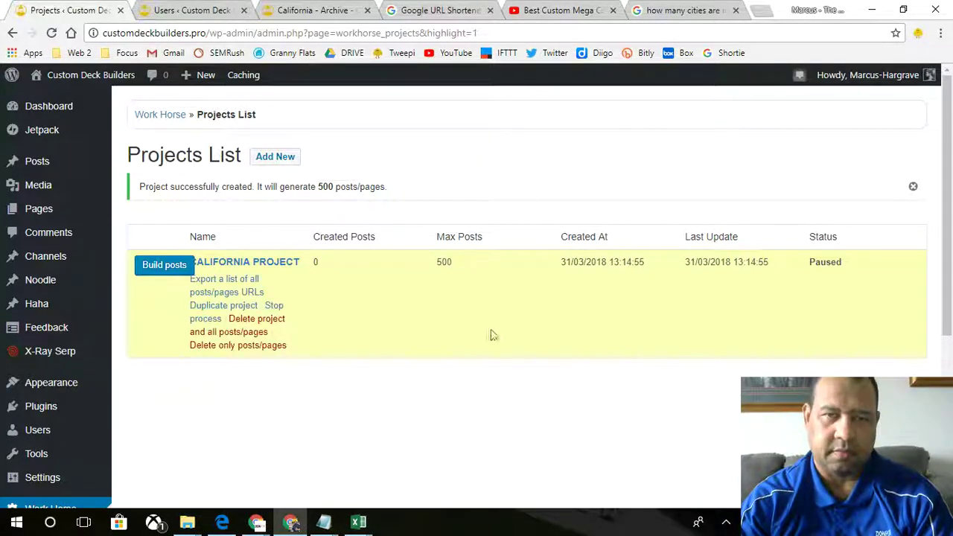
{"action": "mouse_move", "coordinate": [256, 521]}
{"action": "left_click", "coordinate": [278, 506]}
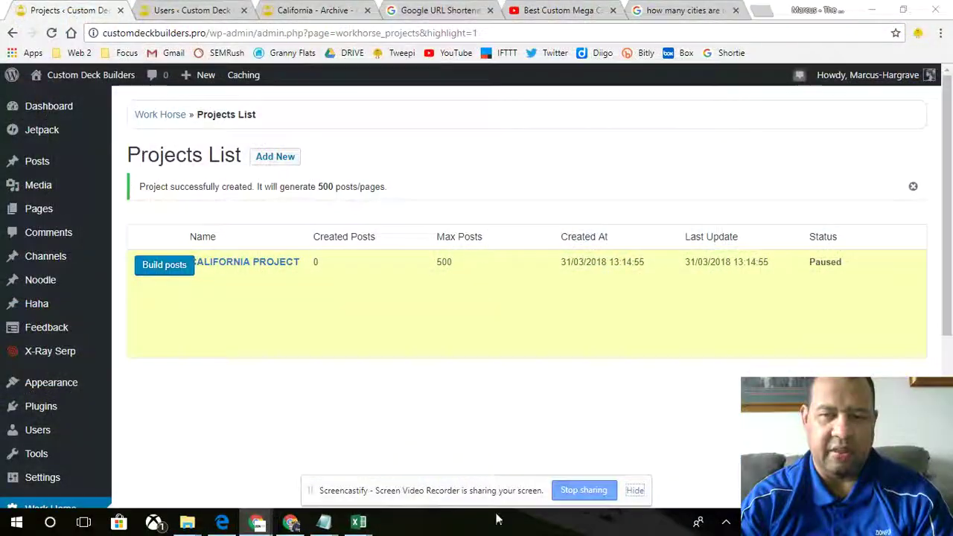